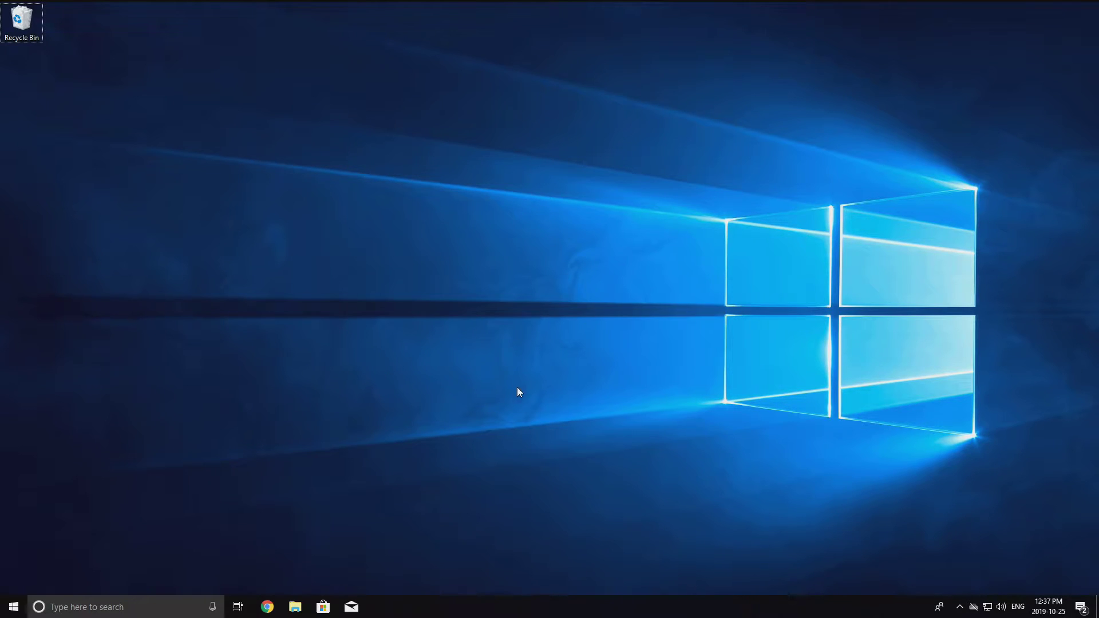
# Go to rainmeter.net in Chrome and download the Rainmeter 4.3.1 final release
pyautogui.moveTo(479, 272); pyautogui.dragTo(628, 408)
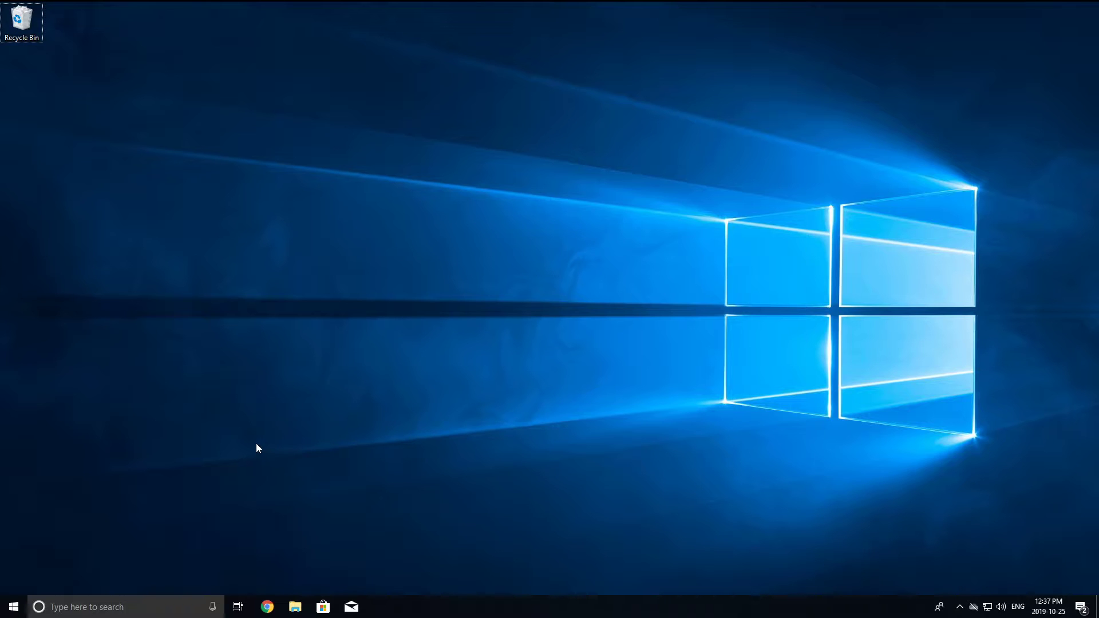
pyautogui.click(267, 607)
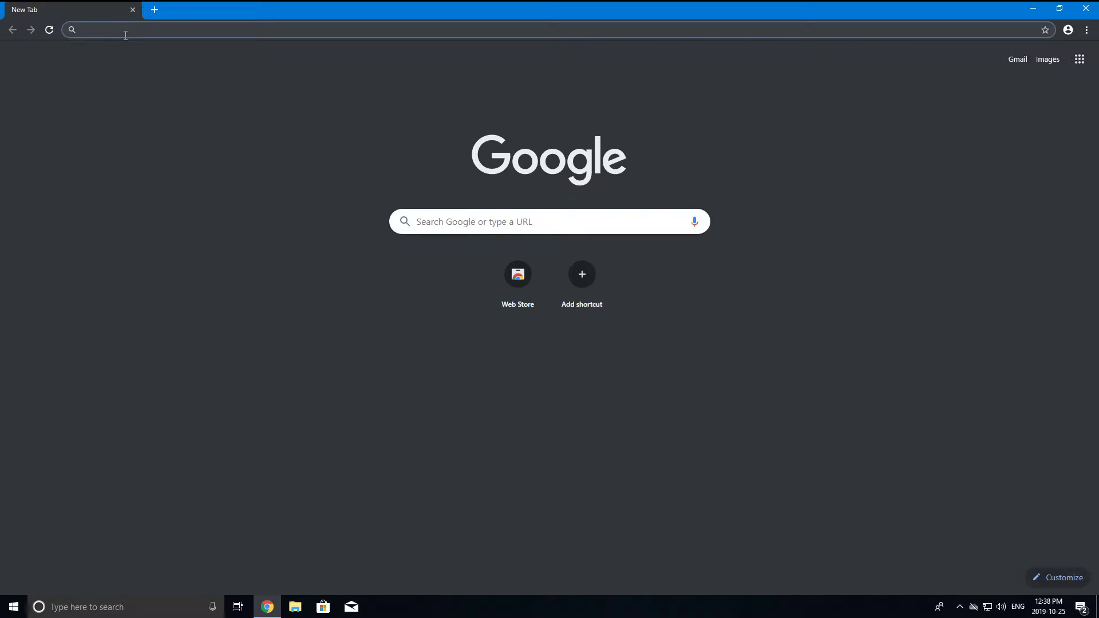
pyautogui.write('rainmeter.')
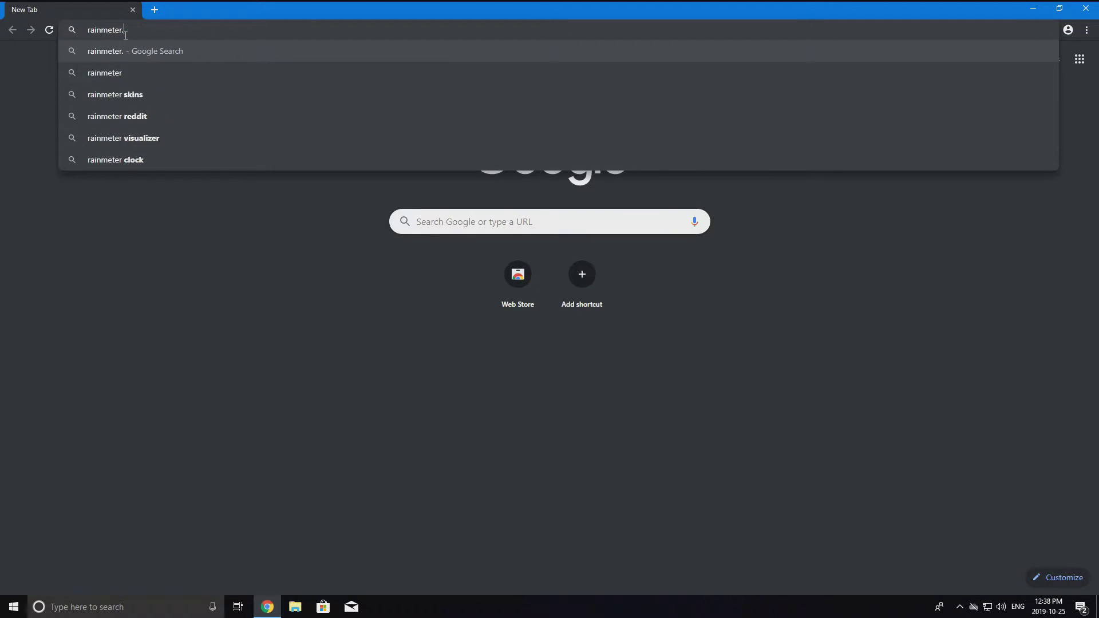
pyautogui.write('net')
pyautogui.press('Return')
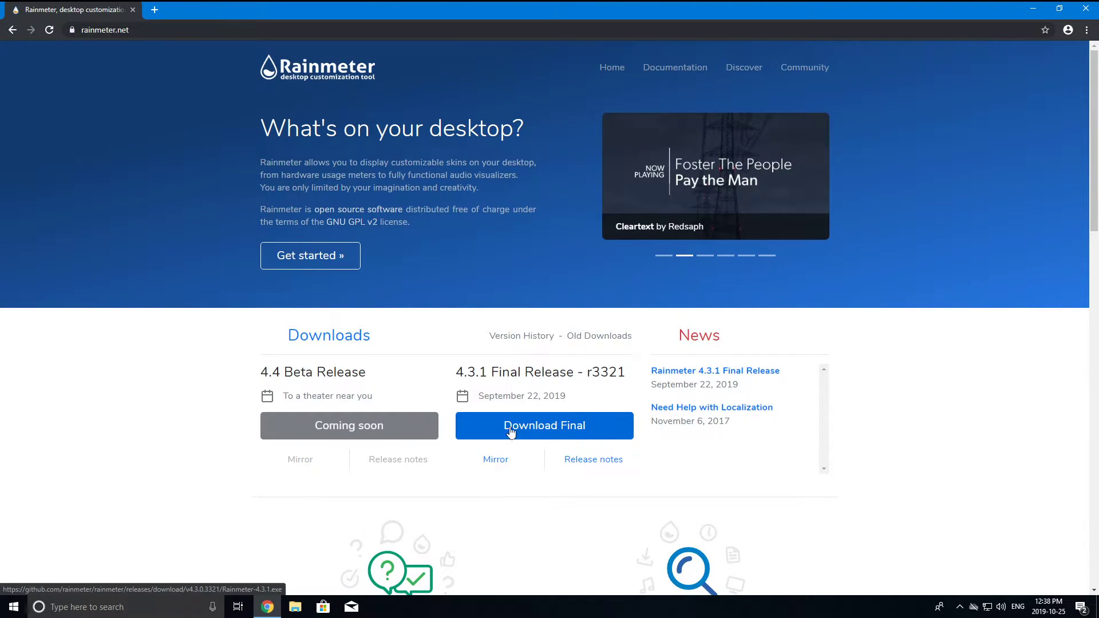
pyautogui.click(538, 439)
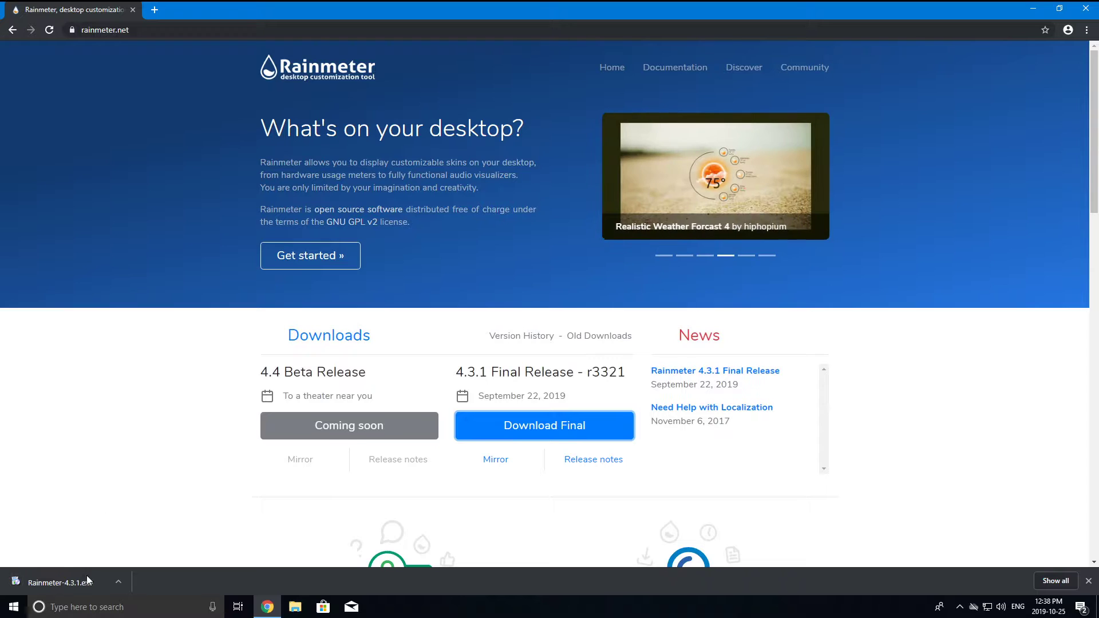
# Run the downloaded Rainmeter installer in English and proceed with the standard installation, keeping the destination folder C:\Program Files\Rainmeter
pyautogui.click(63, 583)
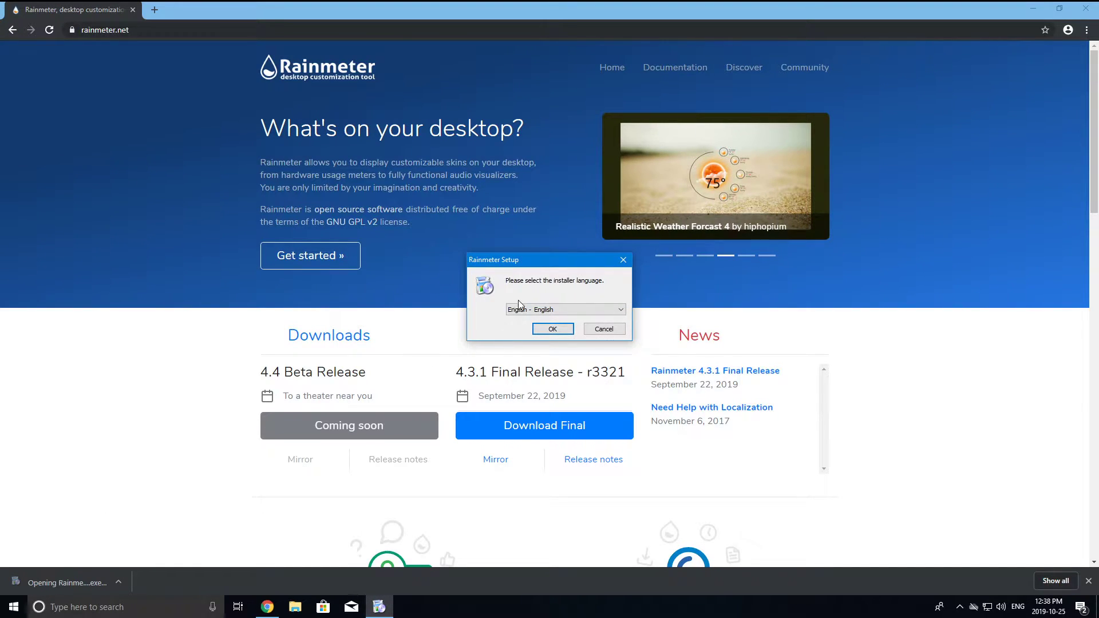
pyautogui.click(527, 312)
pyautogui.click(526, 314)
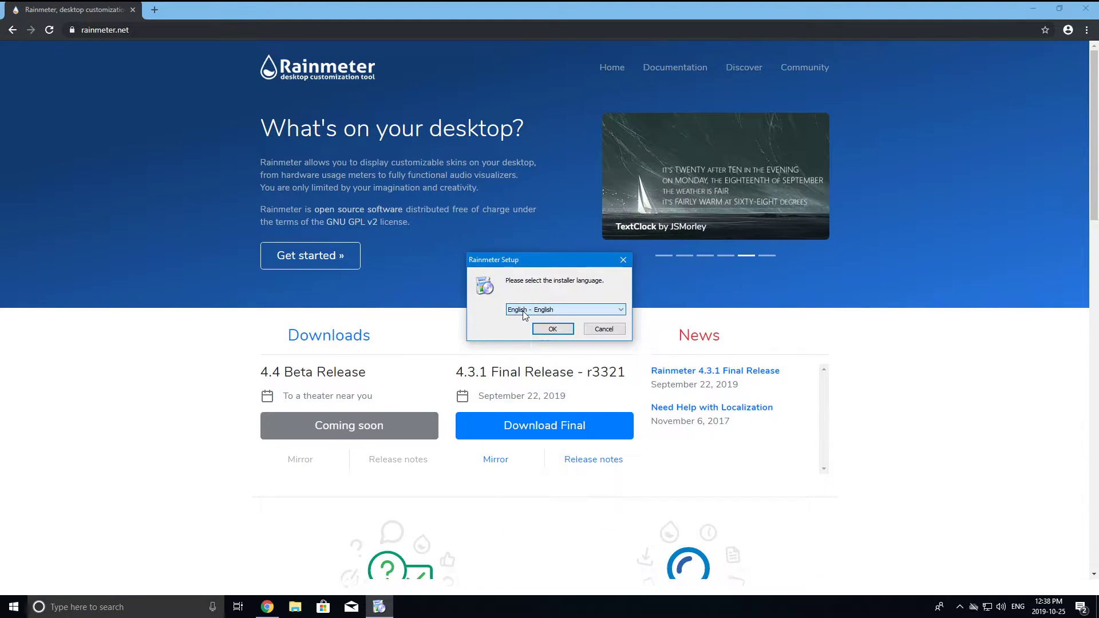
pyautogui.click(551, 332)
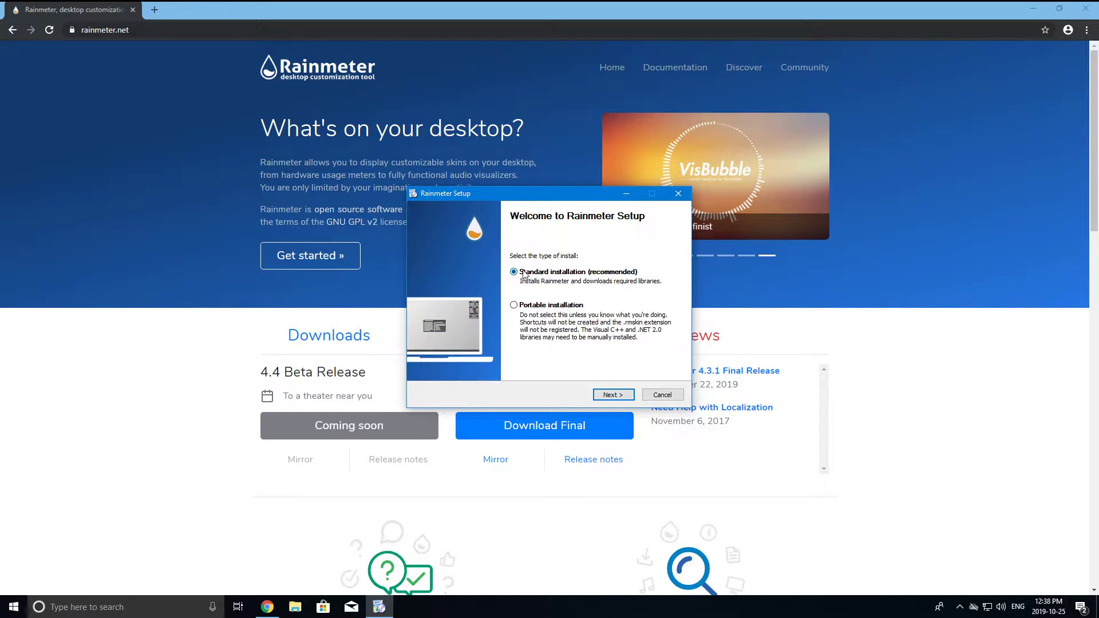
pyautogui.click(574, 273)
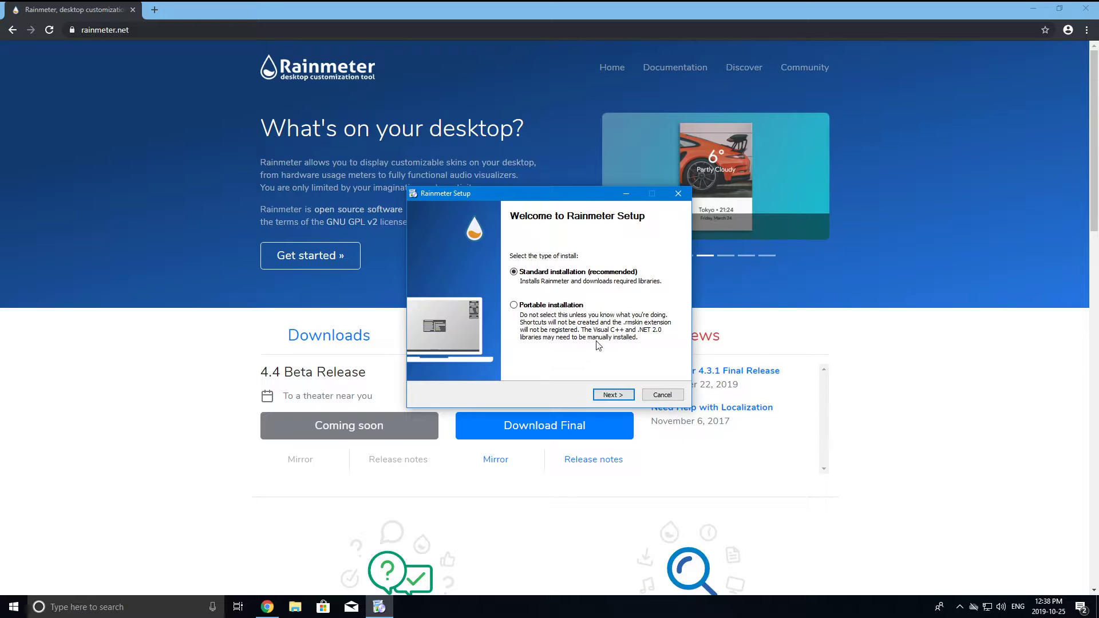
pyautogui.click(612, 394)
pyautogui.moveTo(579, 266); pyautogui.dragTo(423, 266)
pyautogui.click(510, 264)
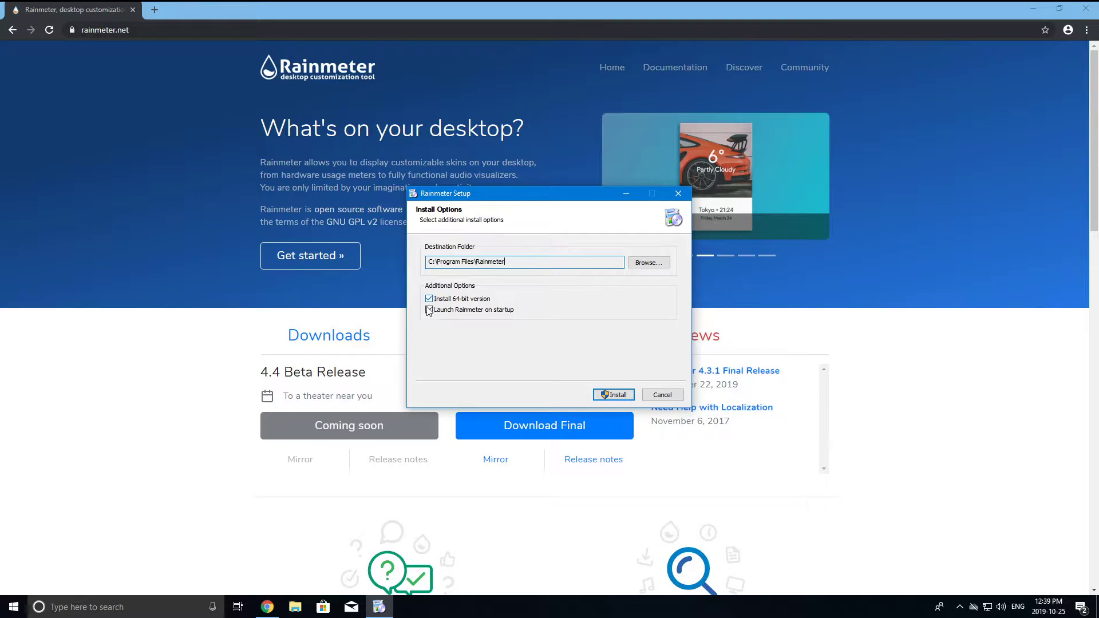
# Check the computer's system type in System Information
pyautogui.click(86, 610)
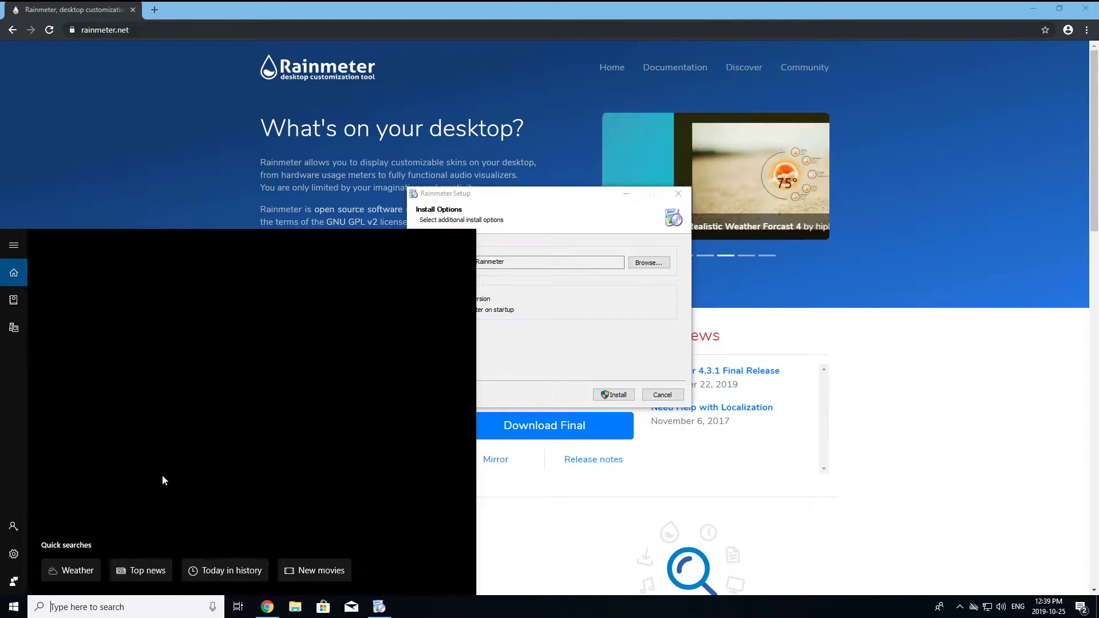
pyautogui.write('system')
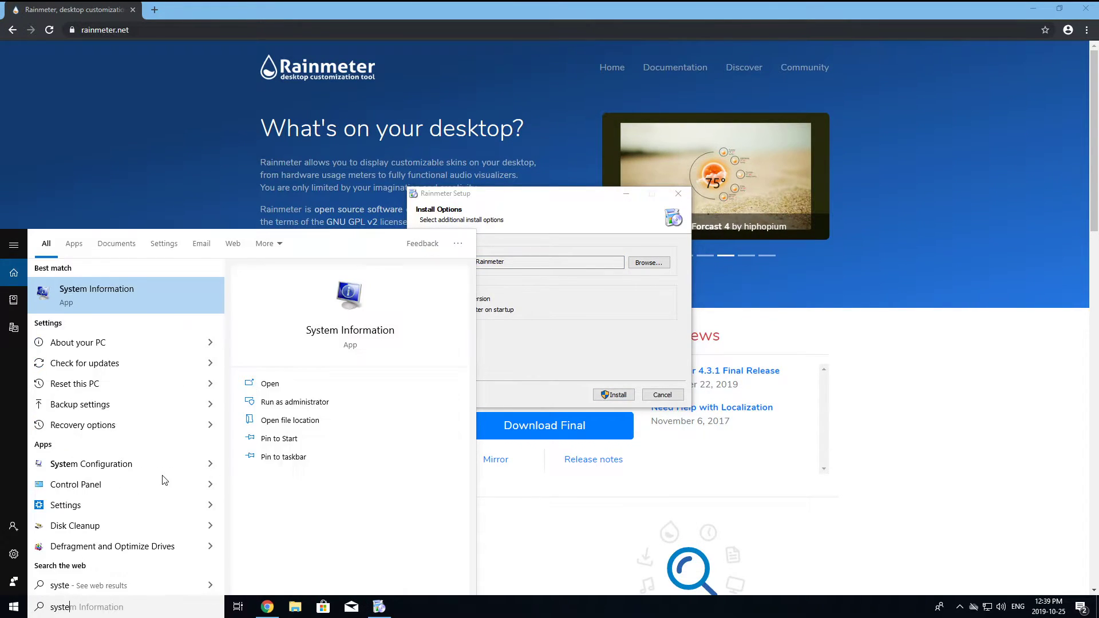
pyautogui.press('Return')
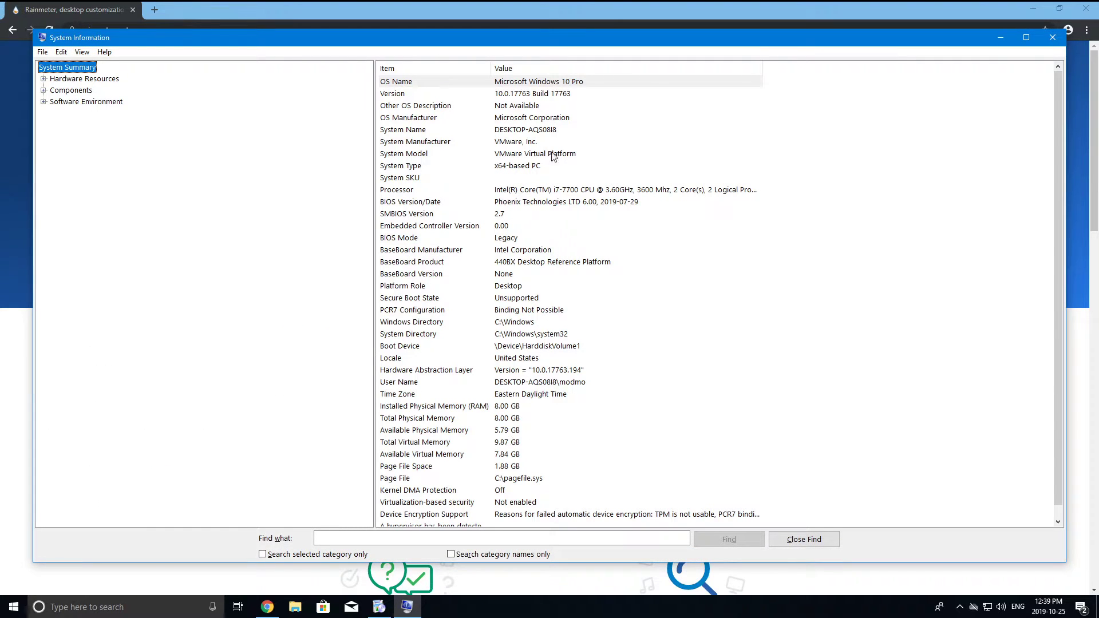
pyautogui.click(425, 171)
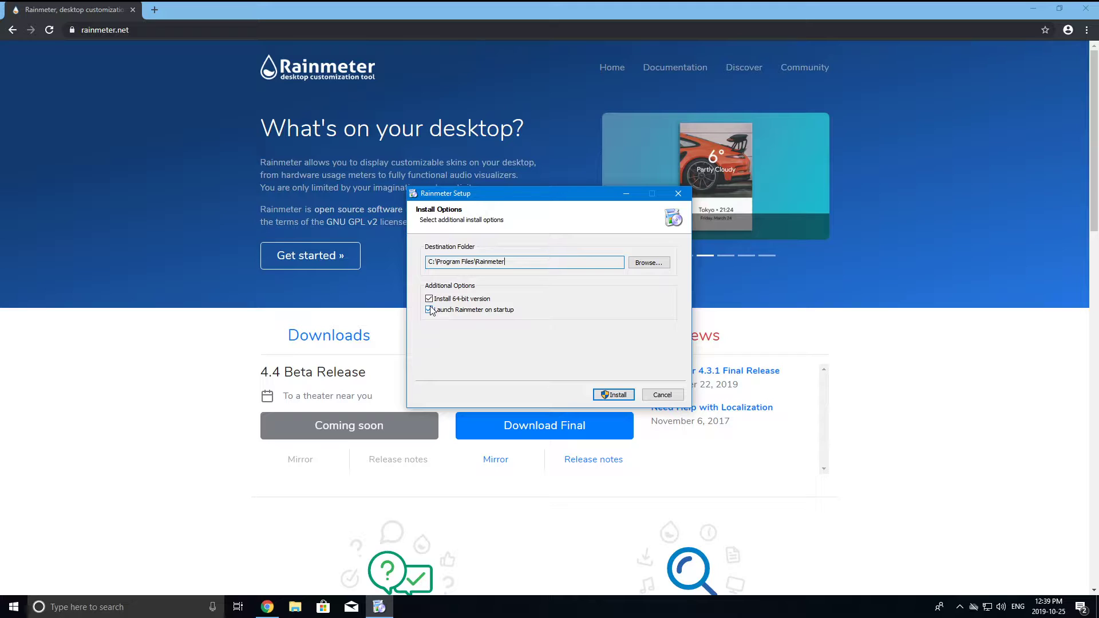
# Install Rainmeter with the 64-bit and launch-on-startup options, allow the installer's changes, and finish setup with Run Rainmeter enabled
pyautogui.click(611, 395)
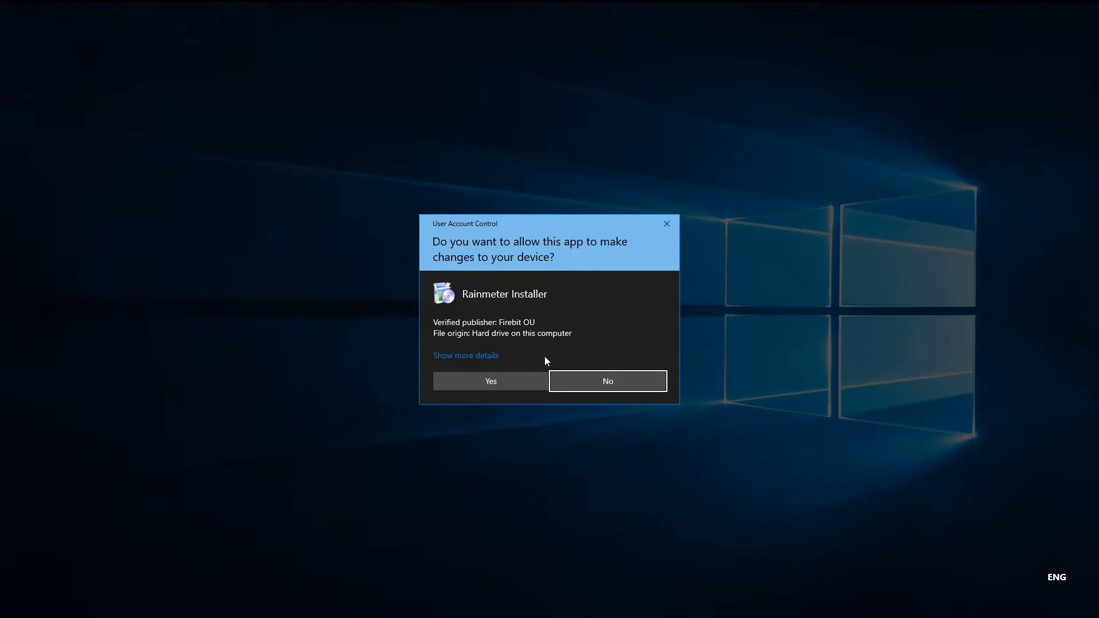
pyautogui.moveTo(483, 221); pyautogui.dragTo(449, 232)
pyautogui.click(448, 391)
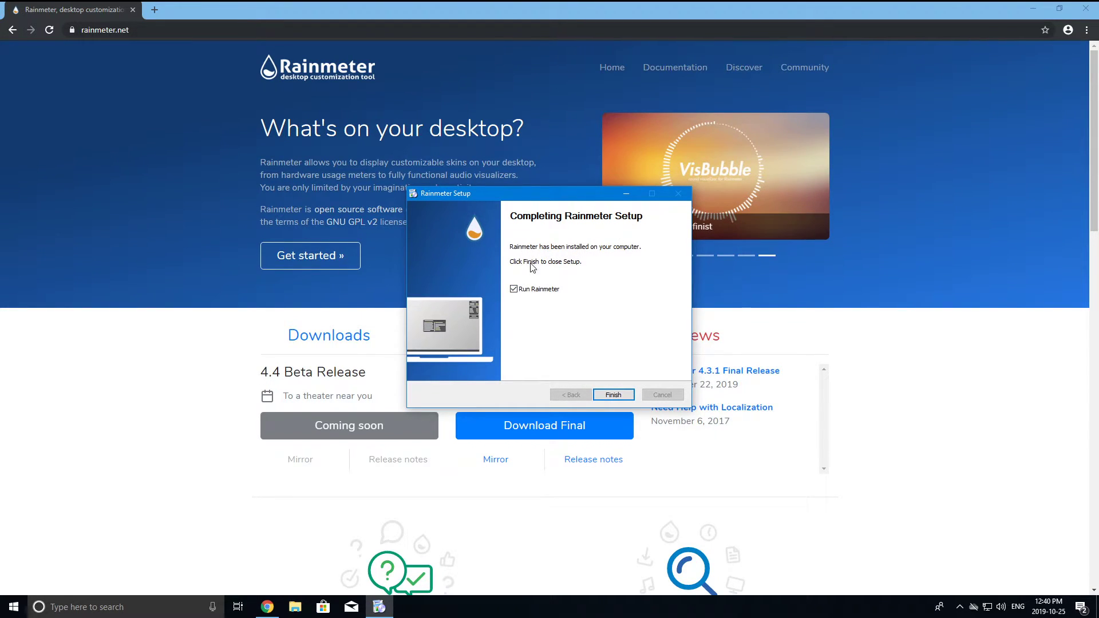
pyautogui.click(613, 395)
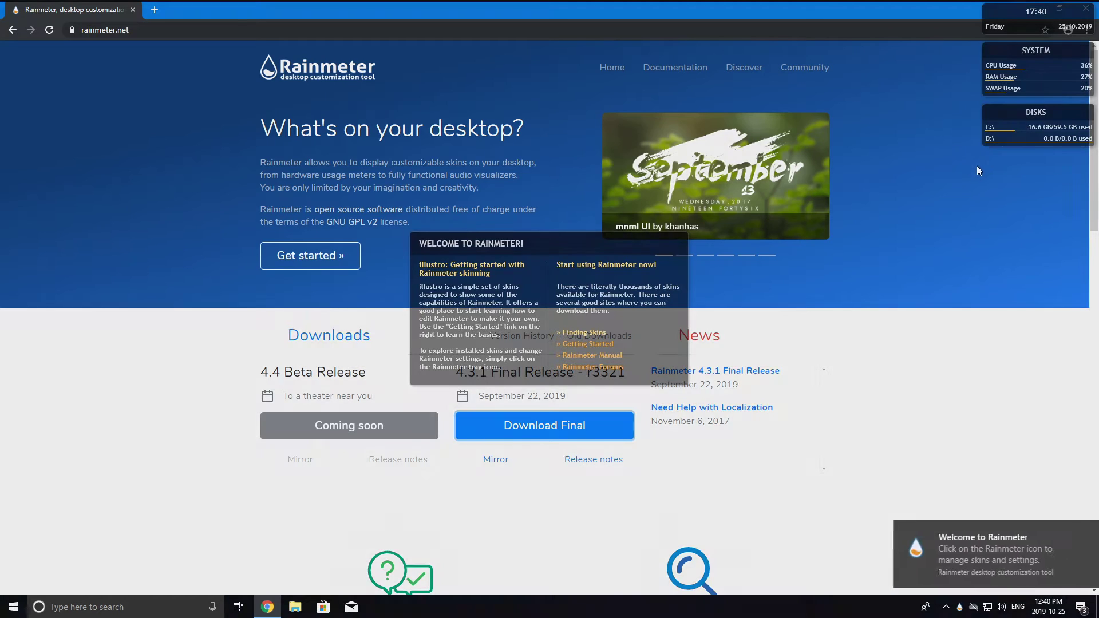
# Close the Chrome window and unload the illustro Welcome skin from the desktop
pyautogui.click(902, 291)
pyautogui.click(1083, 10)
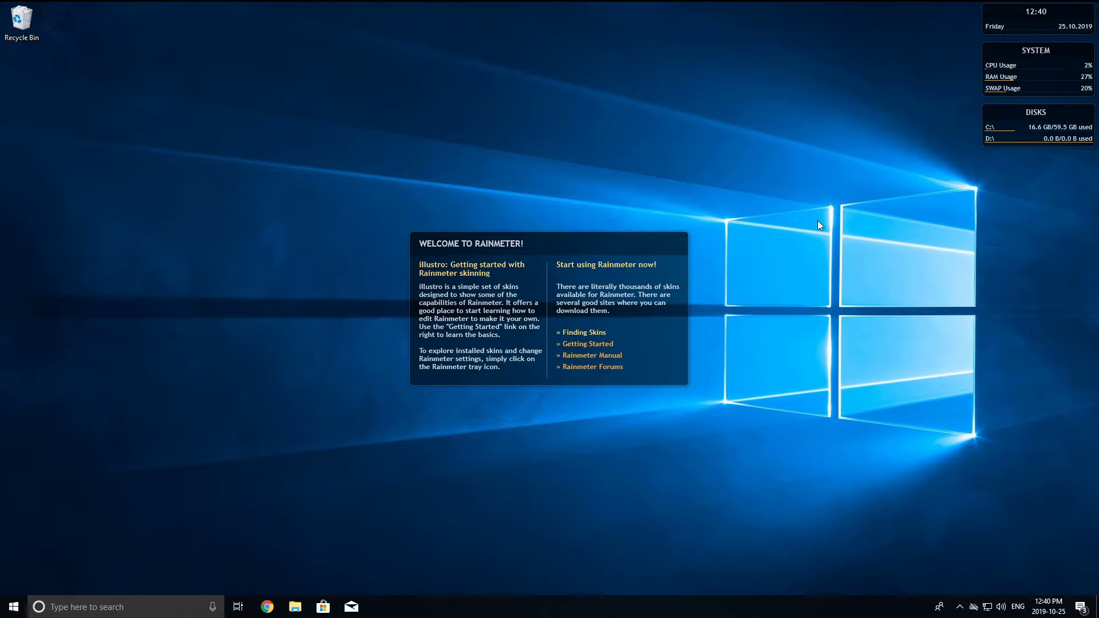
pyautogui.moveTo(290, 69); pyautogui.dragTo(969, 445)
pyautogui.rightClick(573, 279)
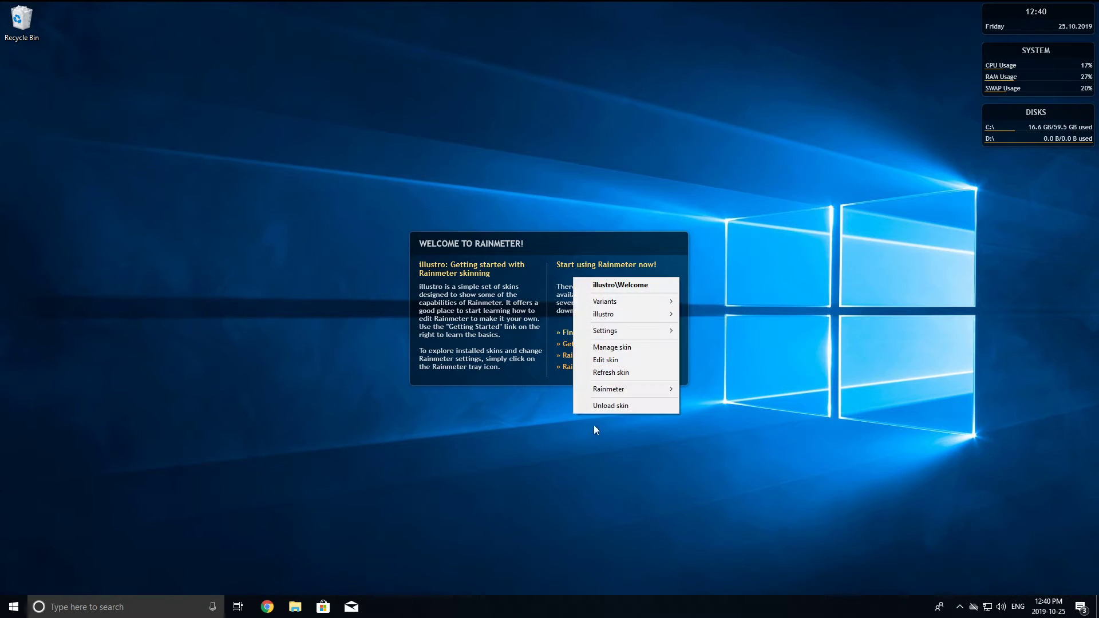
pyautogui.click(622, 406)
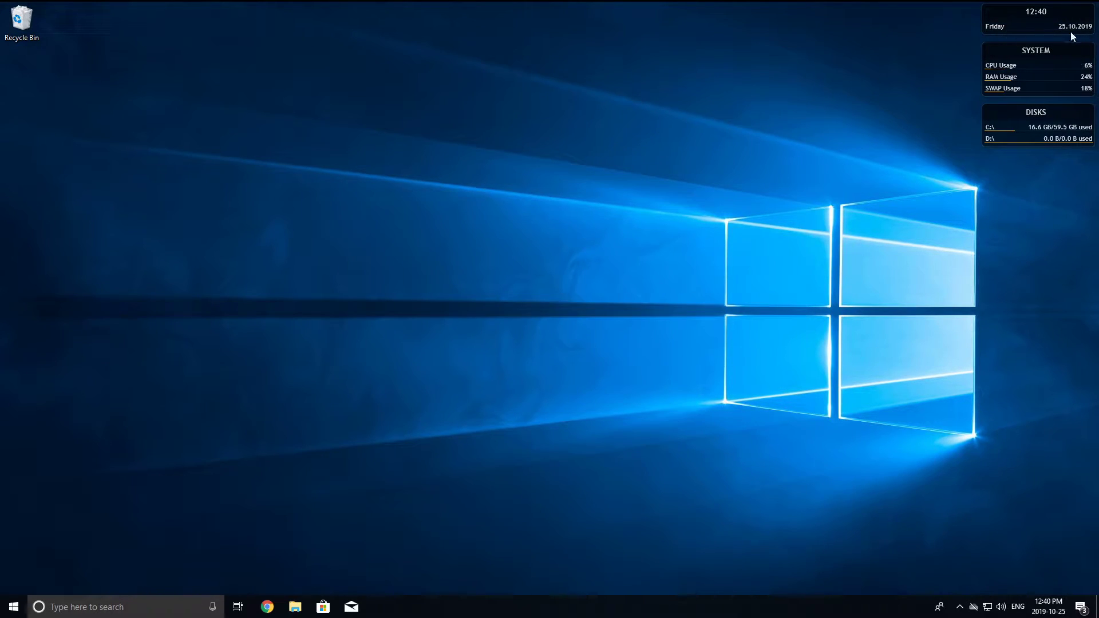
# Unload the remaining System, Disks and Clock skins from the desktop
pyautogui.moveTo(1034, 54); pyautogui.dragTo(572, 252)
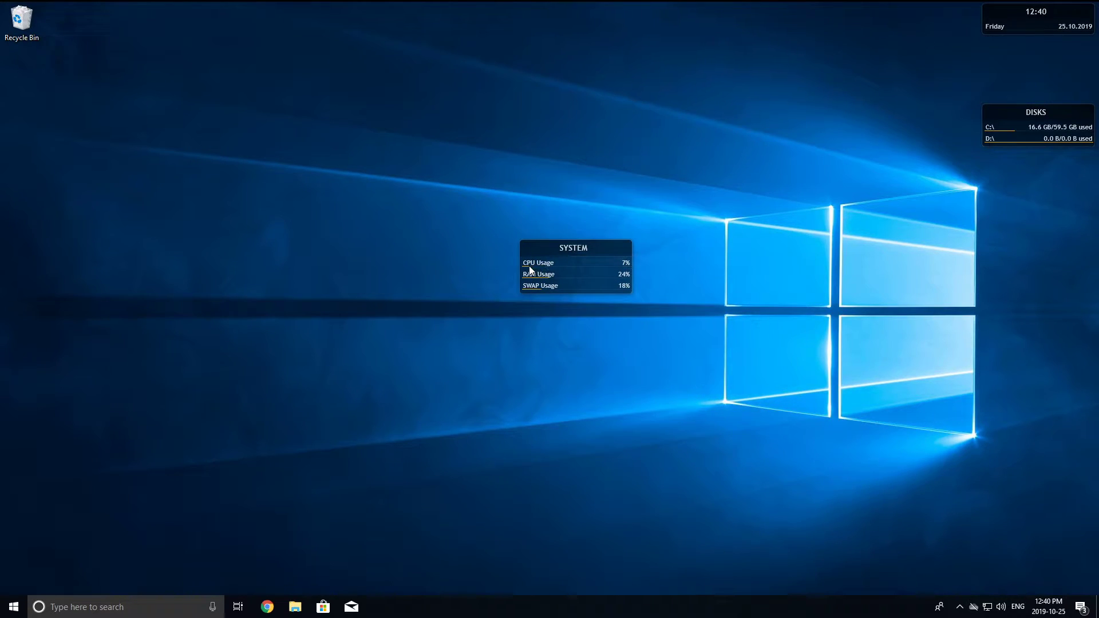
pyautogui.rightClick(568, 252)
pyautogui.click(614, 375)
pyautogui.moveTo(1038, 116); pyautogui.dragTo(944, 123)
pyautogui.rightClick(945, 122)
pyautogui.click(976, 252)
pyautogui.rightClick(1056, 7)
pyautogui.click(985, 24)
pyautogui.rightClick(984, 24)
pyautogui.click(1026, 153)
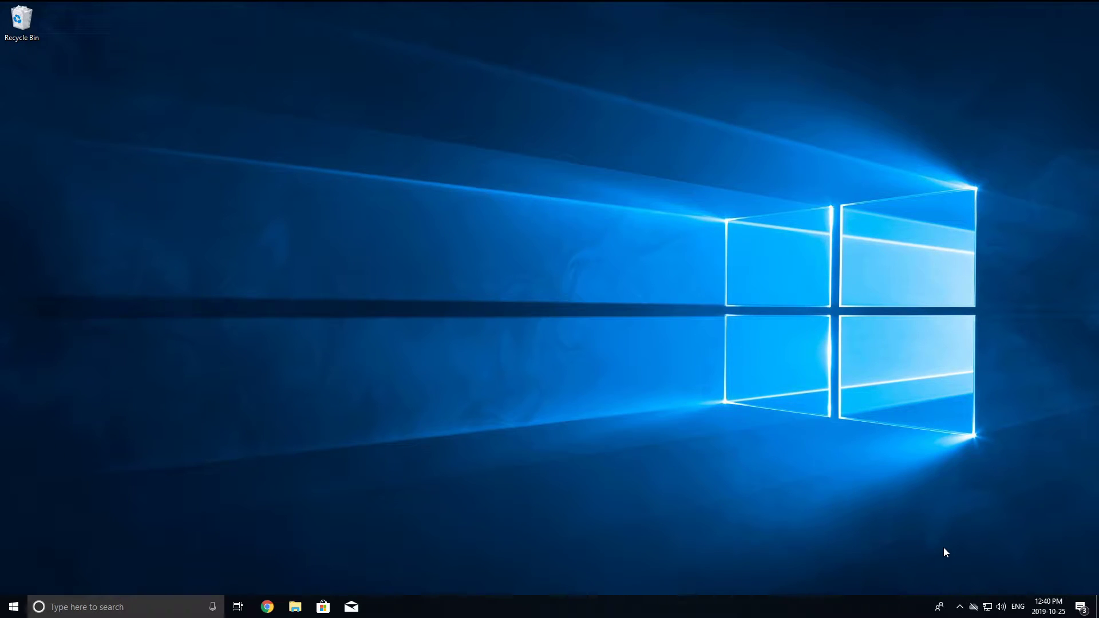
# Open the Manage Rainmeter window and expand the illustro skin folder
pyautogui.click(961, 608)
pyautogui.click(963, 582)
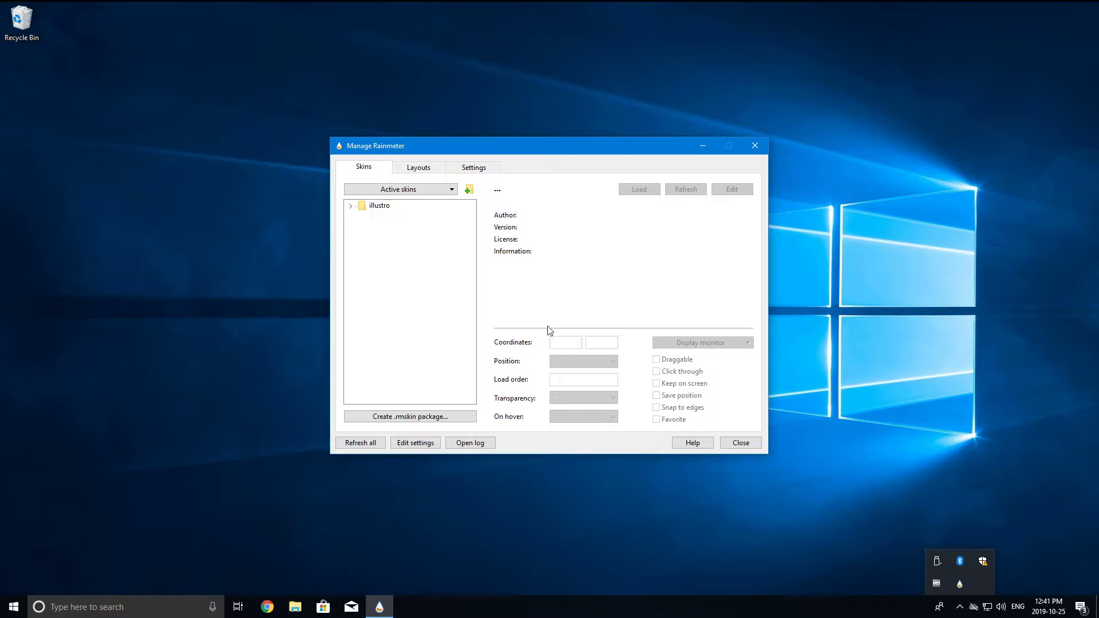
pyautogui.click(960, 608)
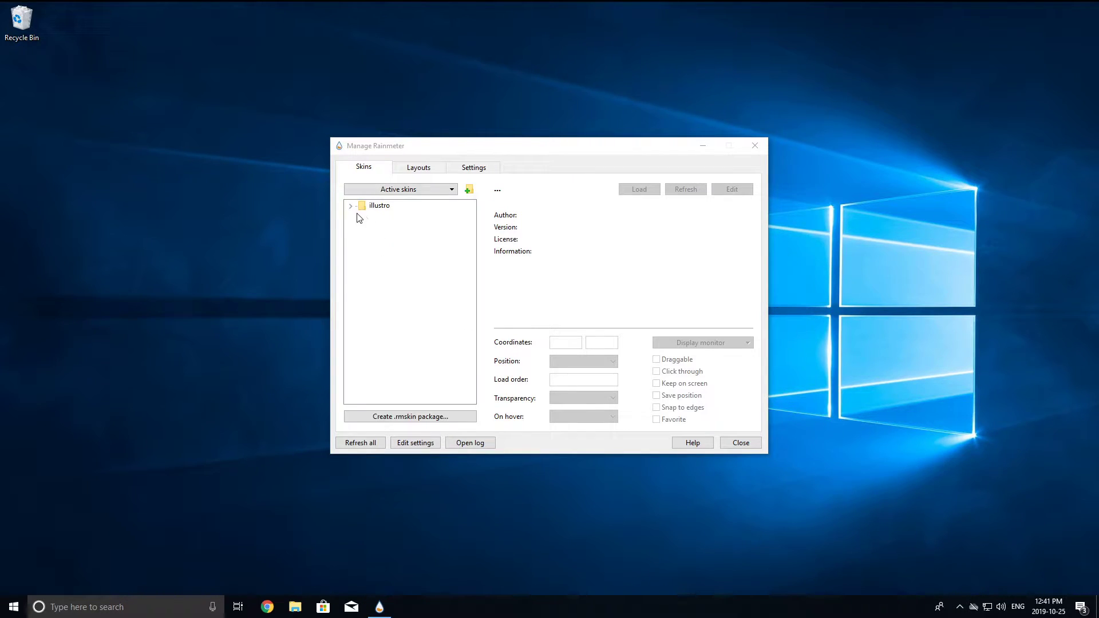
pyautogui.click(378, 210)
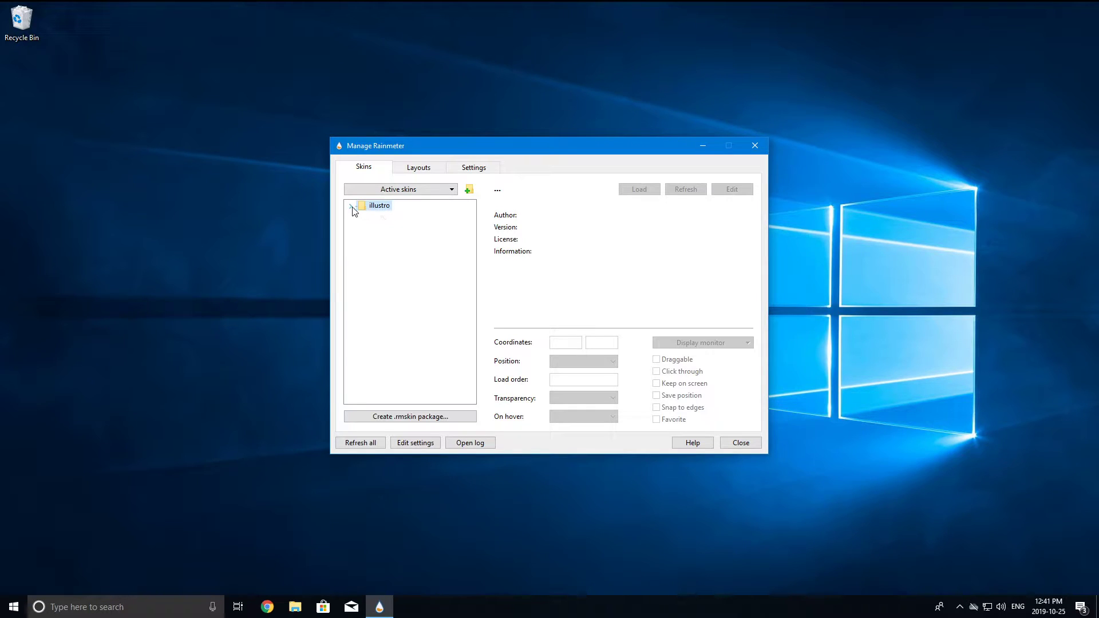
pyautogui.click(352, 208)
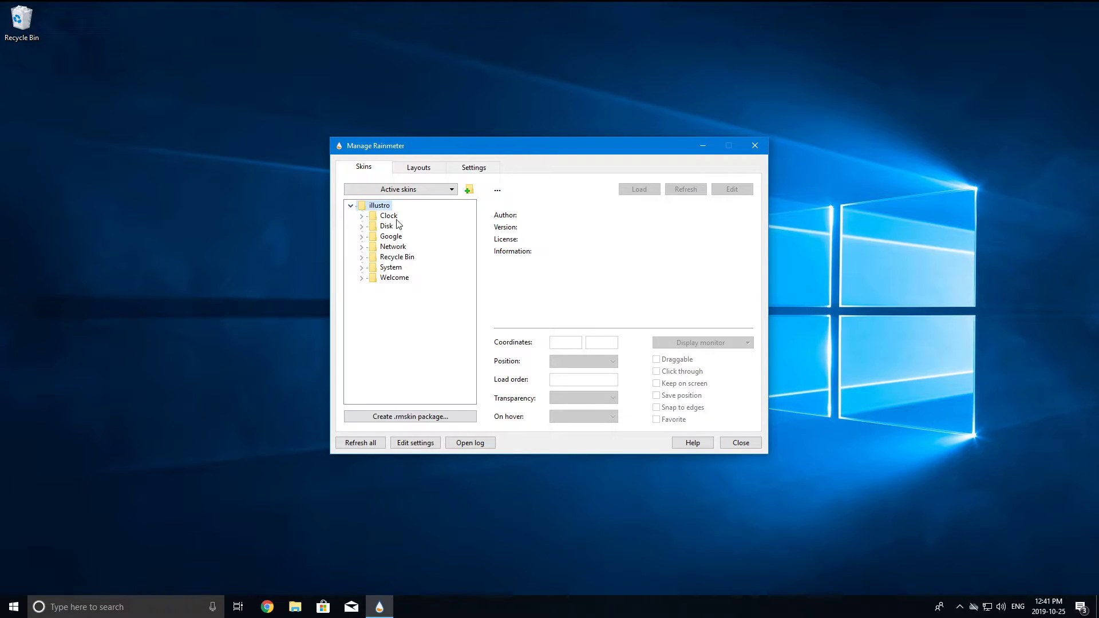
# Load the illustro Clock.ini skin and move it on the desktop to the area beside the Manage Rainmeter window
pyautogui.click(389, 217)
pyautogui.click(362, 217)
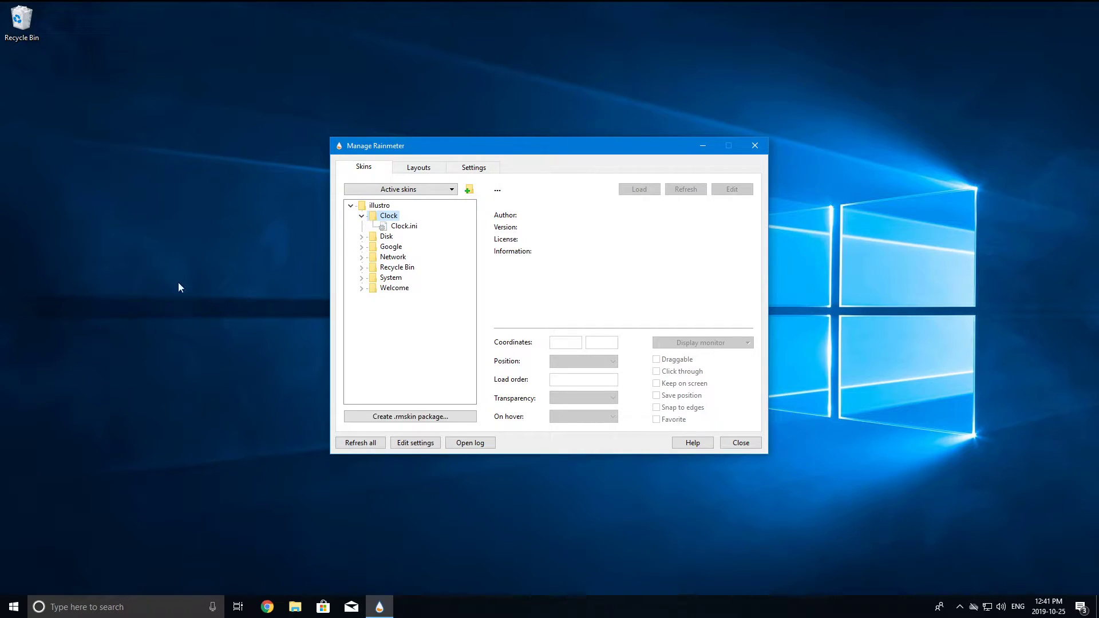
pyautogui.click(403, 227)
pyautogui.click(650, 190)
pyautogui.moveTo(1036, 15); pyautogui.dragTo(911, 311)
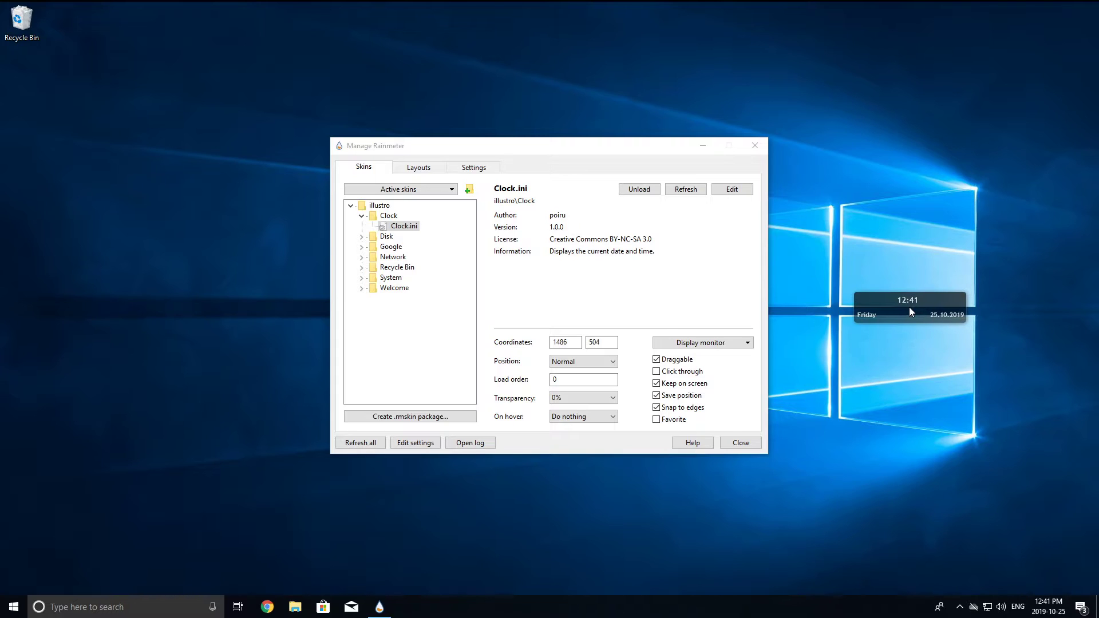
# Unload the Clock skin from the desktop and collapse its folder in the skin list
pyautogui.rightClick(910, 309)
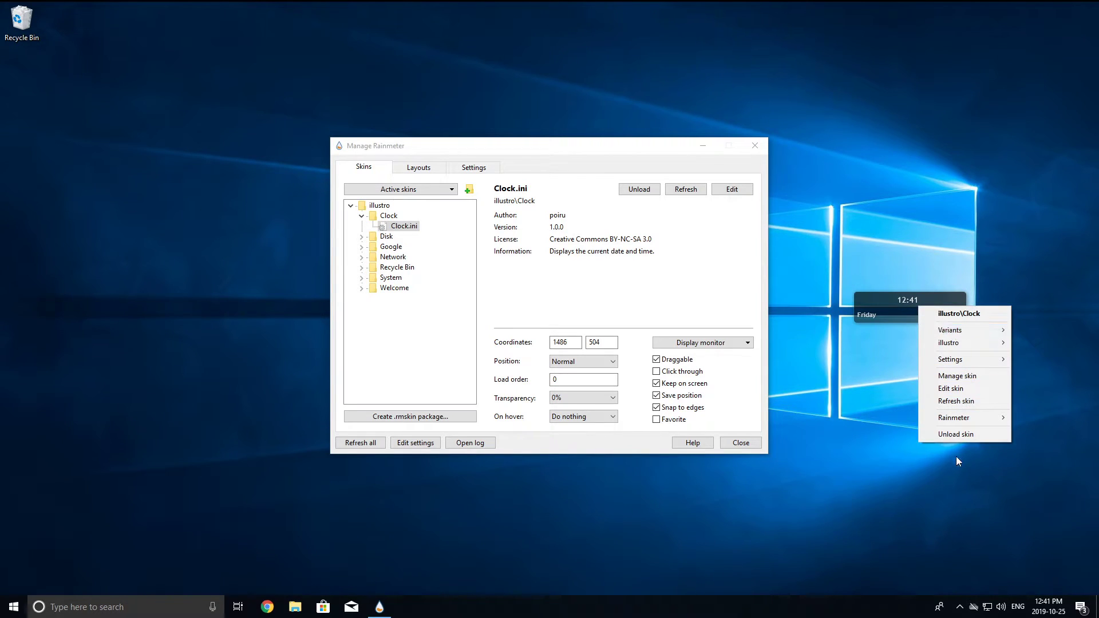
pyautogui.click(880, 309)
pyautogui.rightClick(880, 310)
pyautogui.click(926, 438)
pyautogui.click(365, 218)
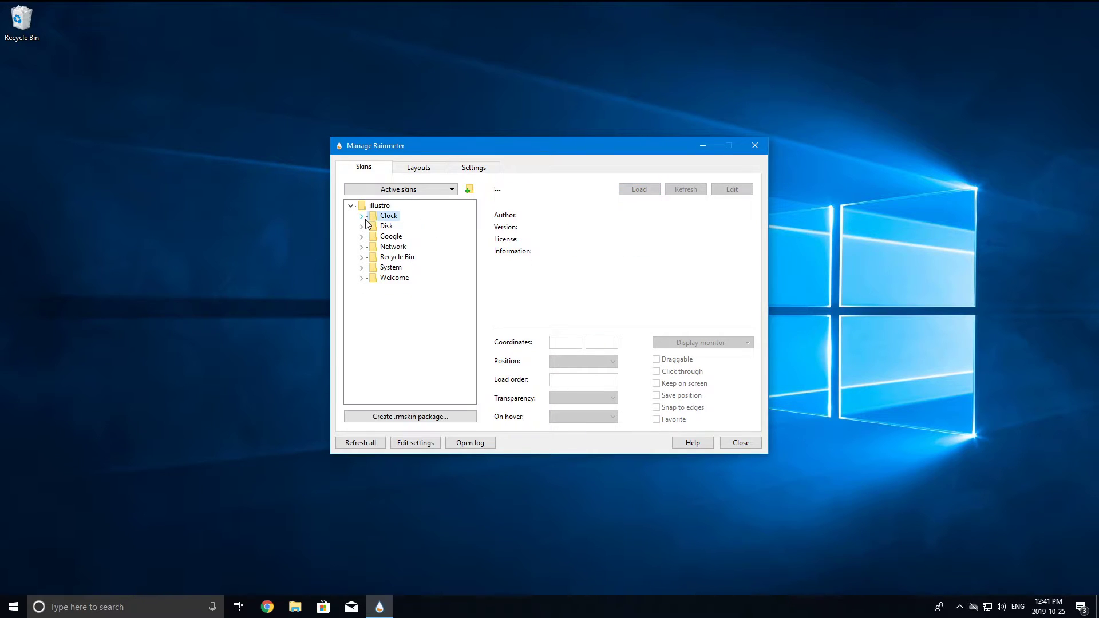
# Load the illustro Google.ini skin and place it near the upper middle of the desktop, clear of the Manage Rainmeter window
pyautogui.click(361, 237)
pyautogui.doubleClick(404, 247)
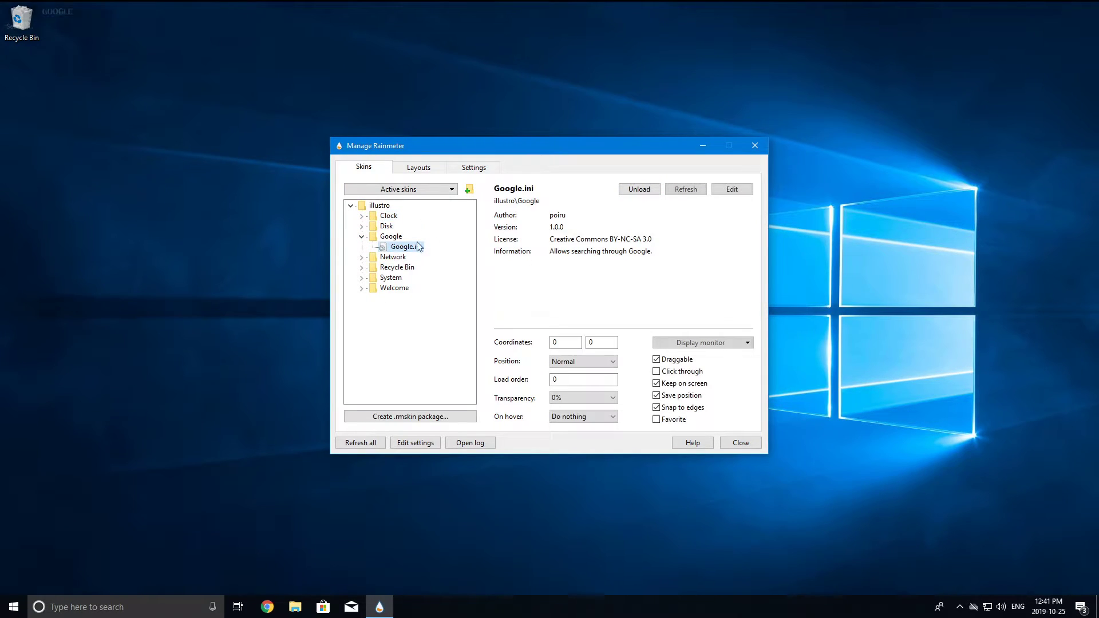
pyautogui.moveTo(630, 156); pyautogui.dragTo(322, 179)
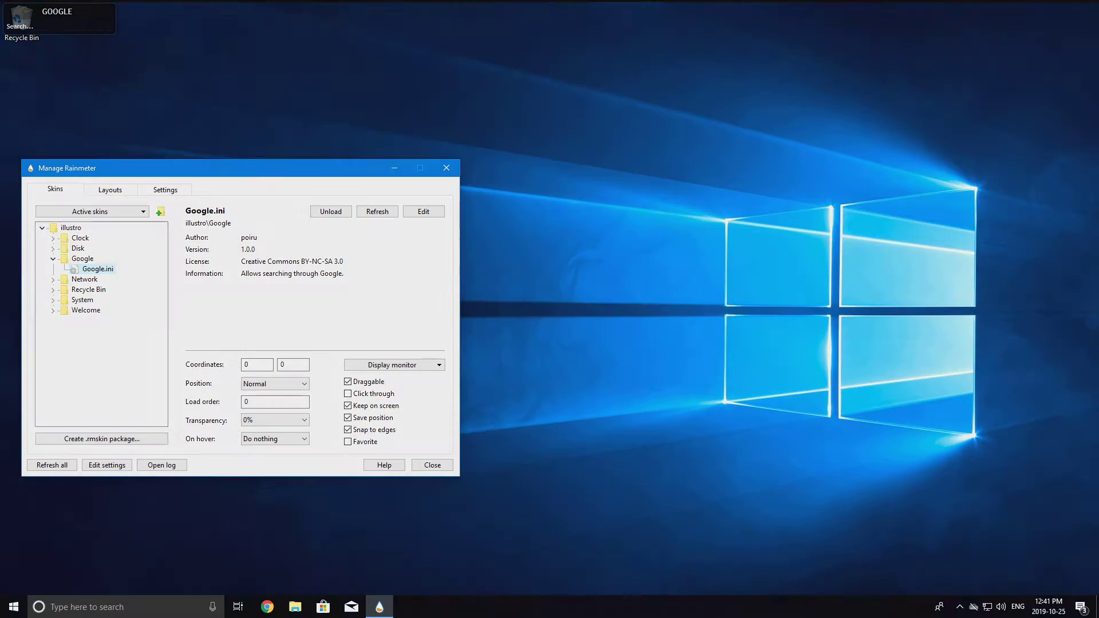
pyautogui.moveTo(55, 31); pyautogui.dragTo(584, 205)
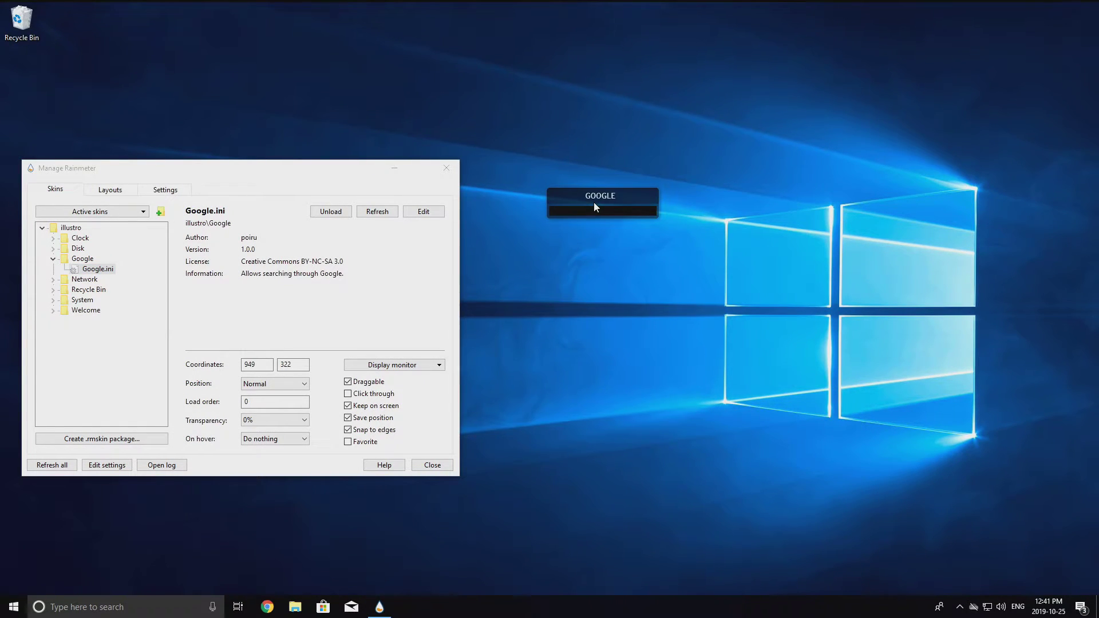
# Search for minecraft through the Google skin, and close the browser window showing the results
pyautogui.write('memes')
pyautogui.press('Return')
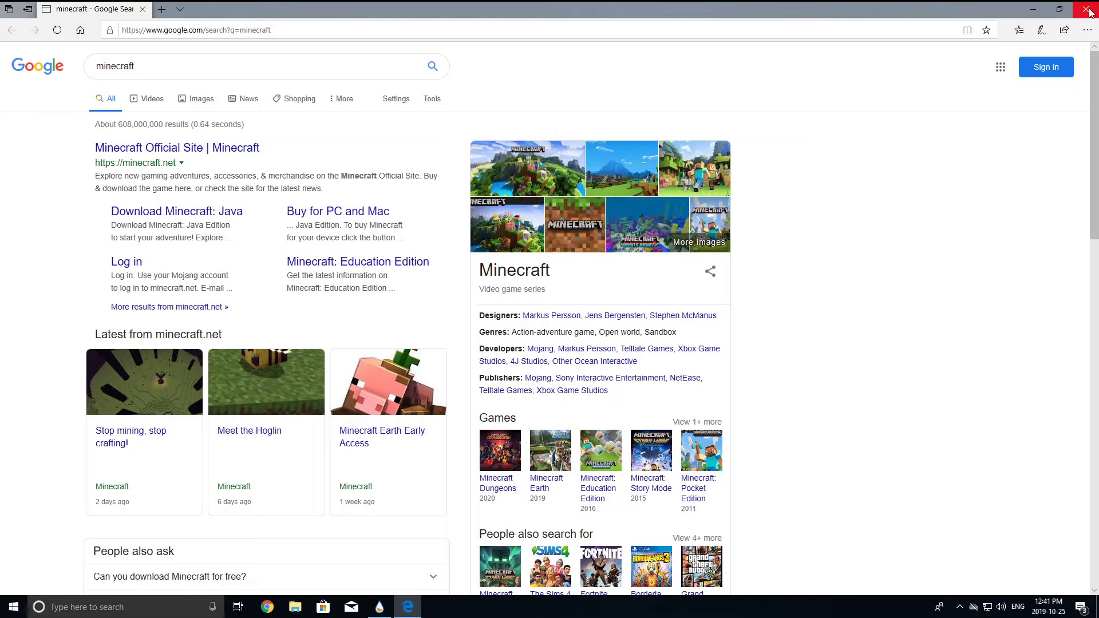
pyautogui.click(1087, 9)
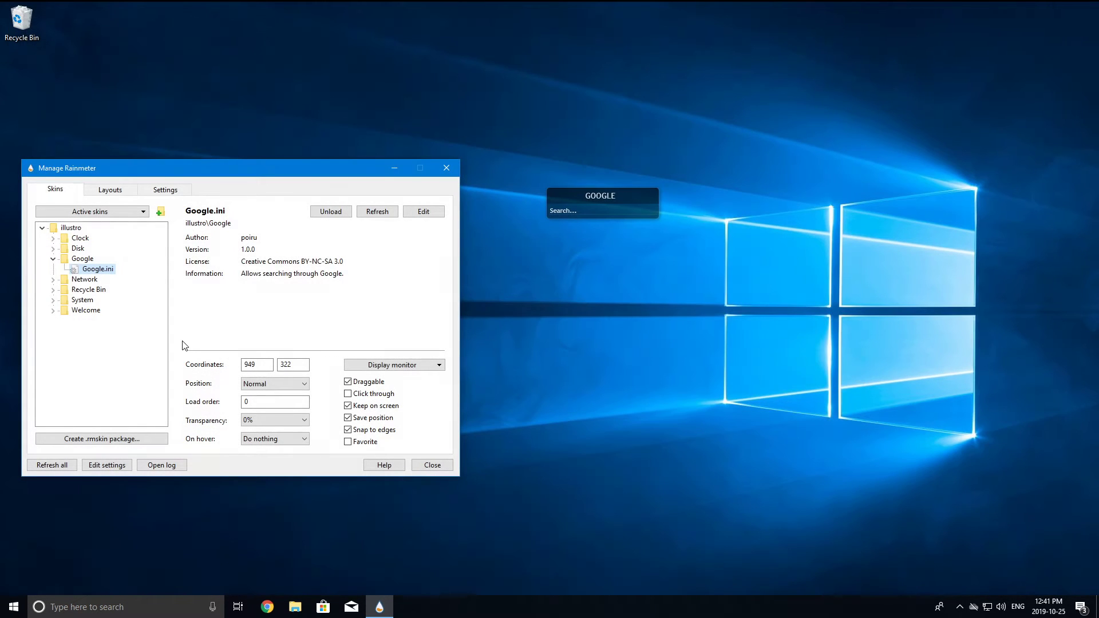
# Download the free VisBubble skin package from its DeviantArt page and install it with the Rainmeter Skin Installer
pyautogui.click(53, 259)
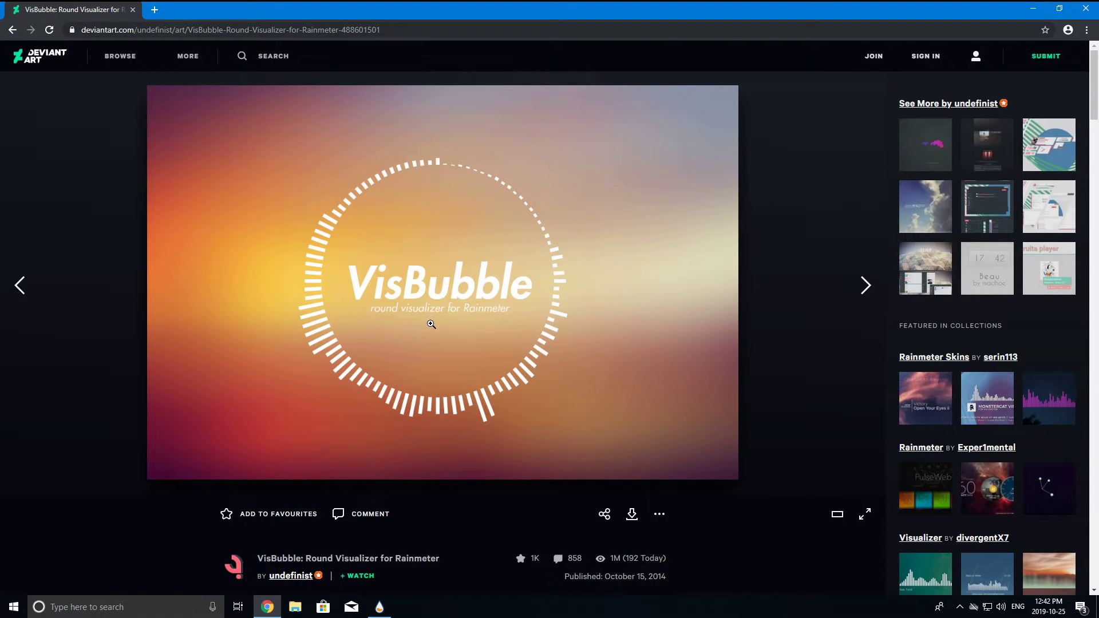
pyautogui.click(633, 516)
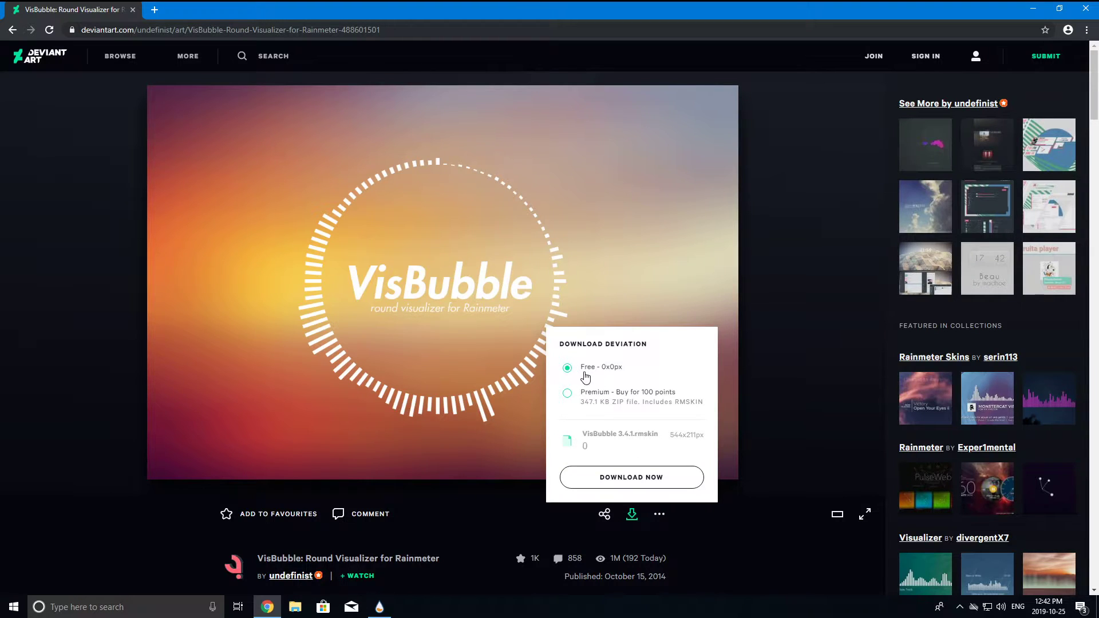
pyautogui.click(601, 482)
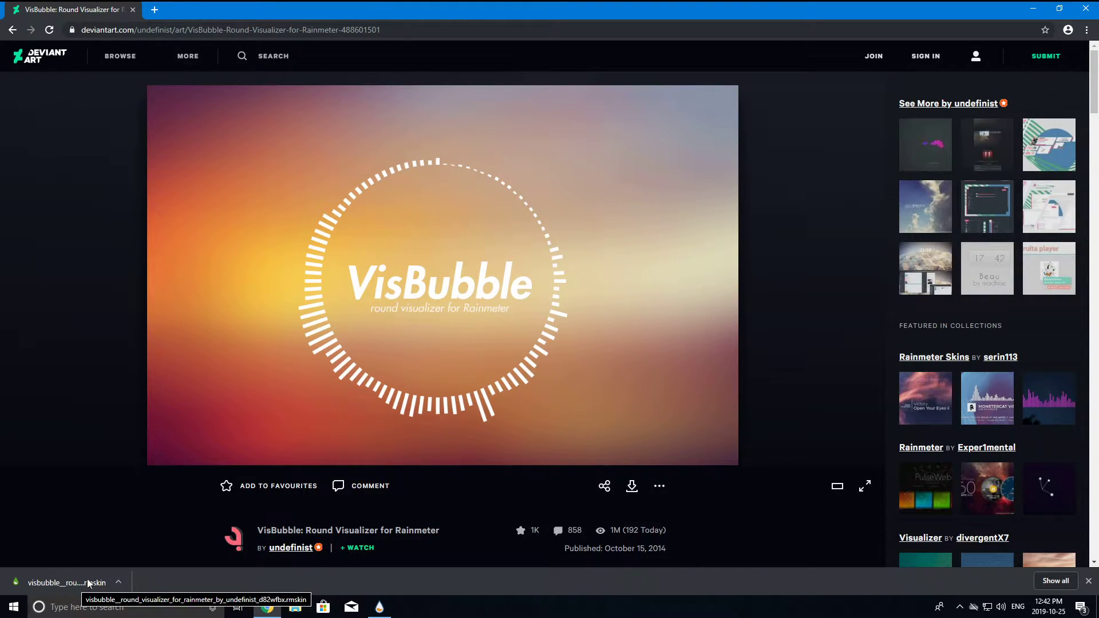
pyautogui.click(67, 583)
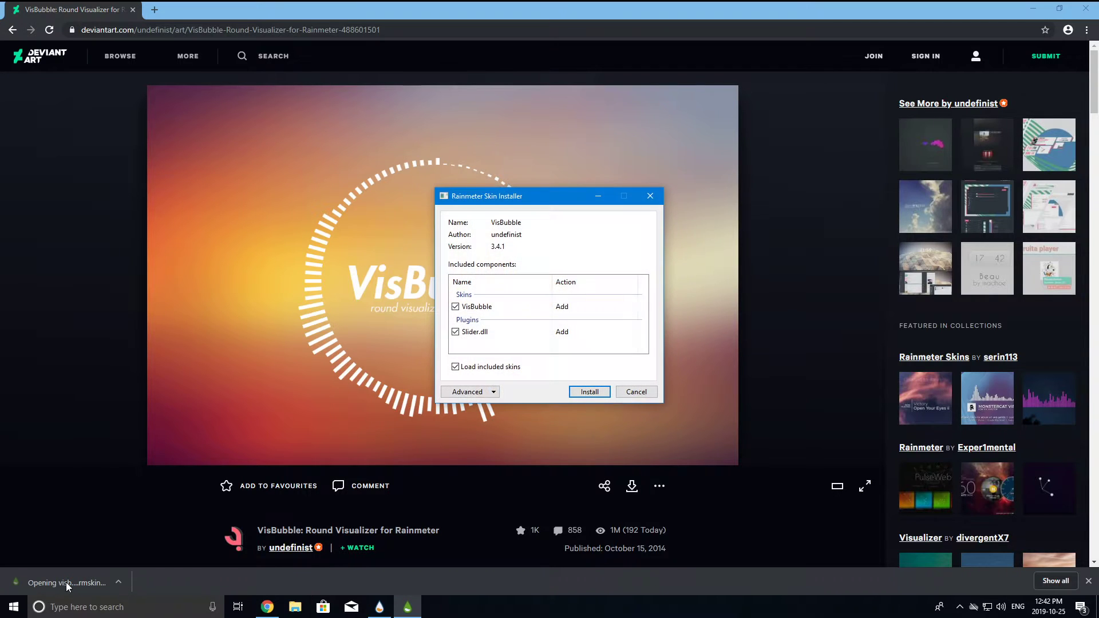
pyautogui.click(590, 392)
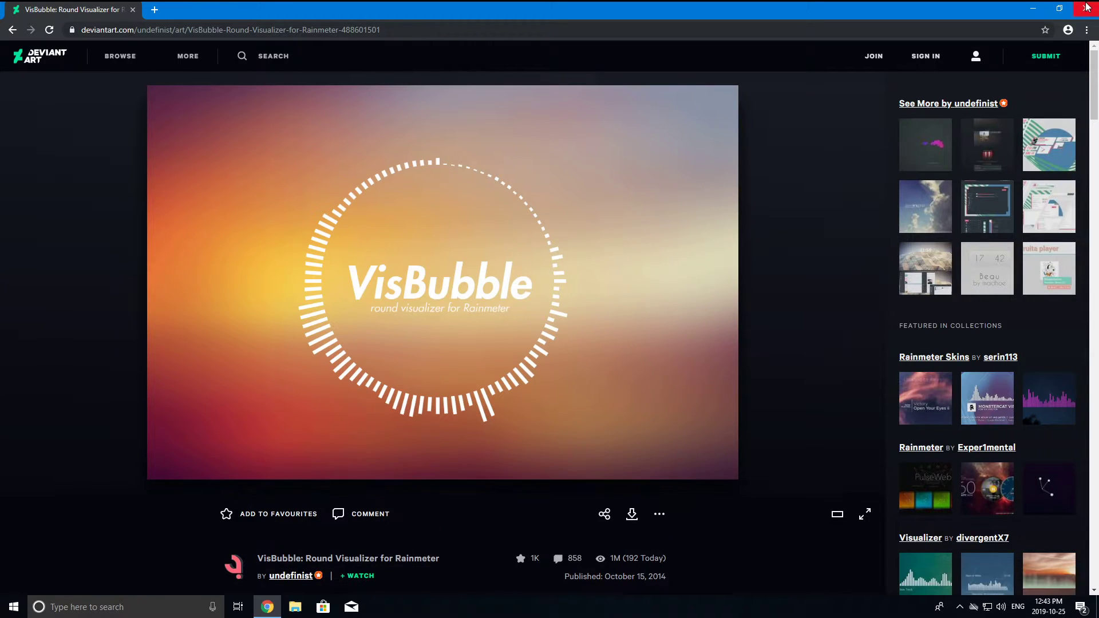
# Minimize the browser, reopen the Manage Rainmeter window nearer the screen's centre, and expand the VisBubble folder in the skin list
pyautogui.click(1033, 8)
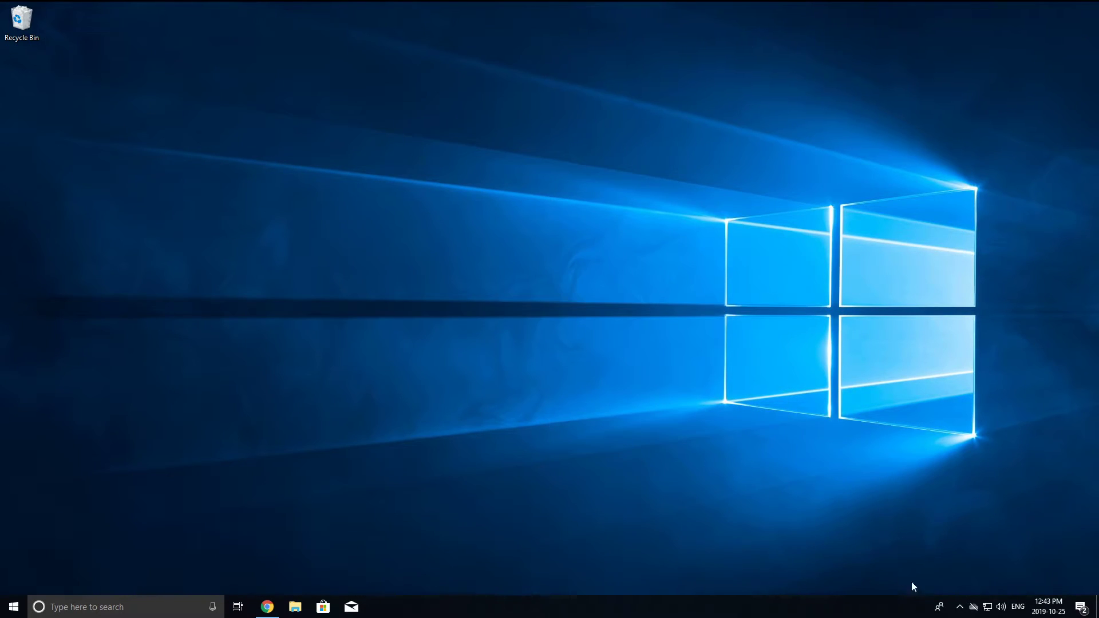
pyautogui.click(960, 606)
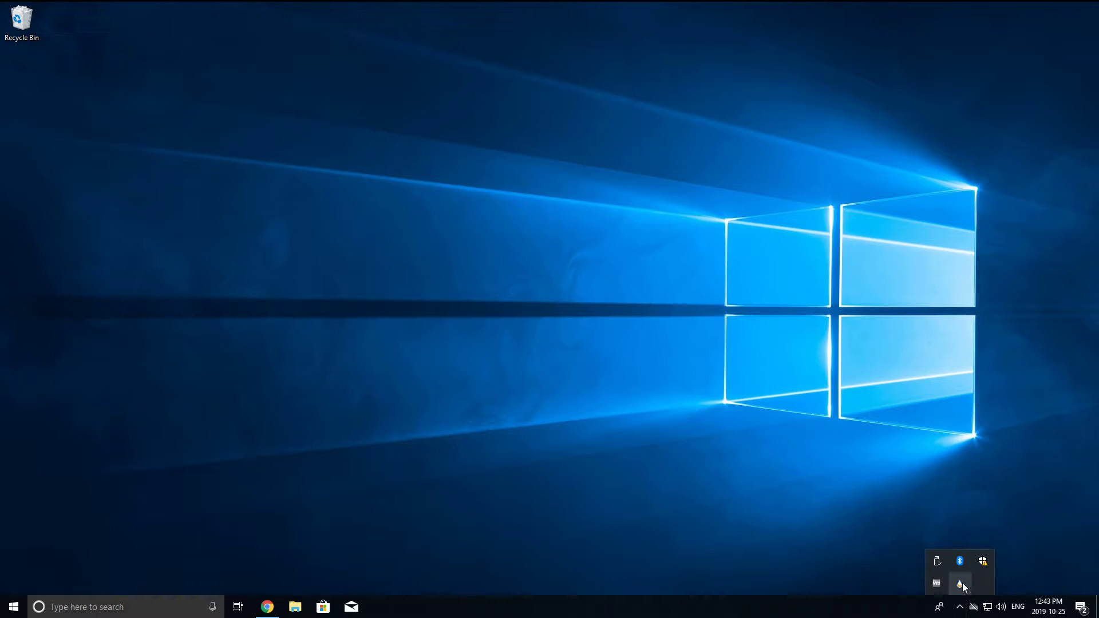
pyautogui.click(962, 584)
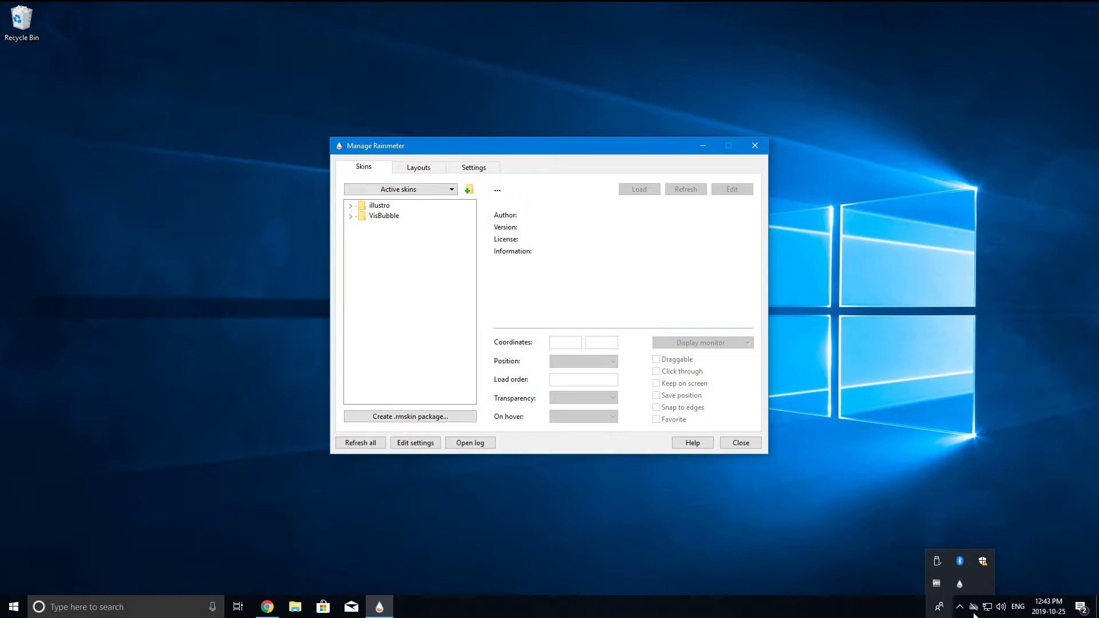
pyautogui.click(363, 207)
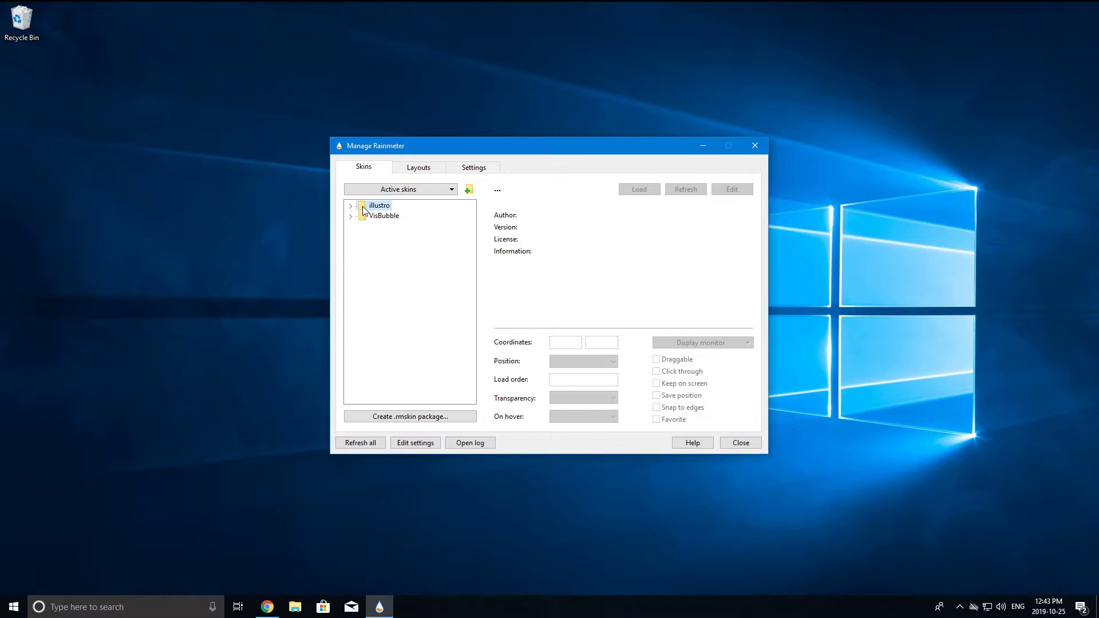
pyautogui.click(374, 218)
pyautogui.click(351, 216)
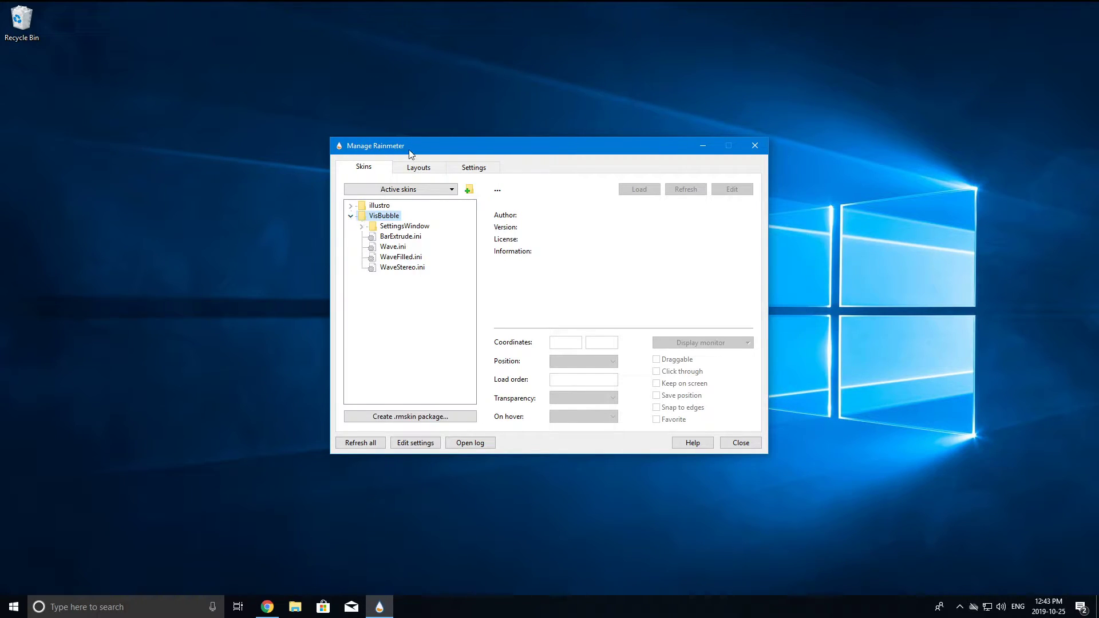
pyautogui.moveTo(410, 154); pyautogui.dragTo(468, 176)
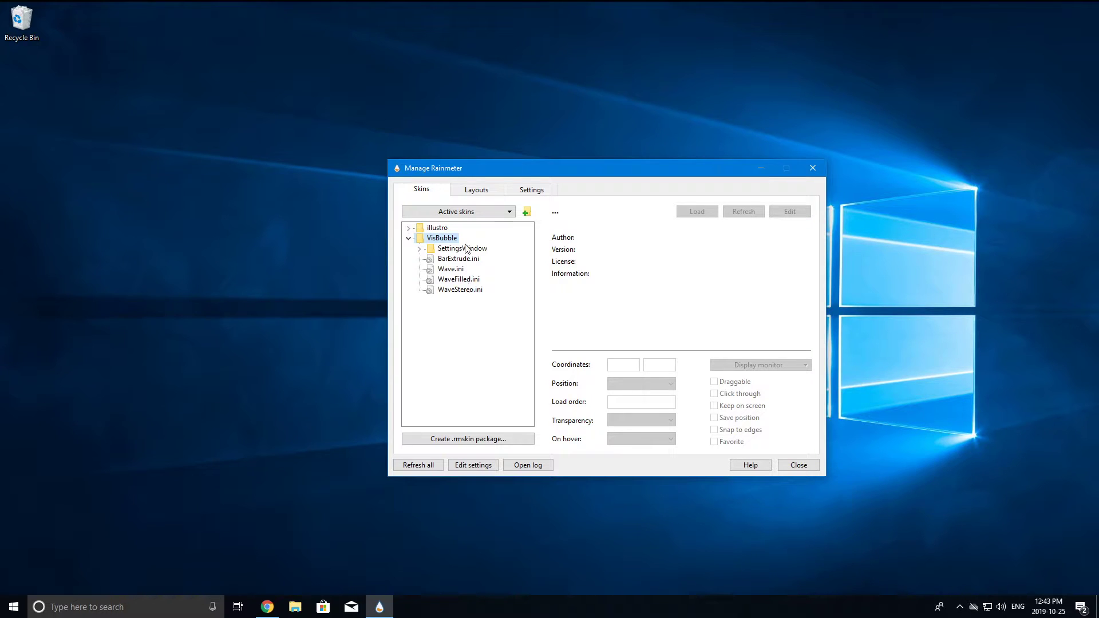
# Switch to Chrome and open a new browser tab beside the VisBubble page
pyautogui.click(267, 607)
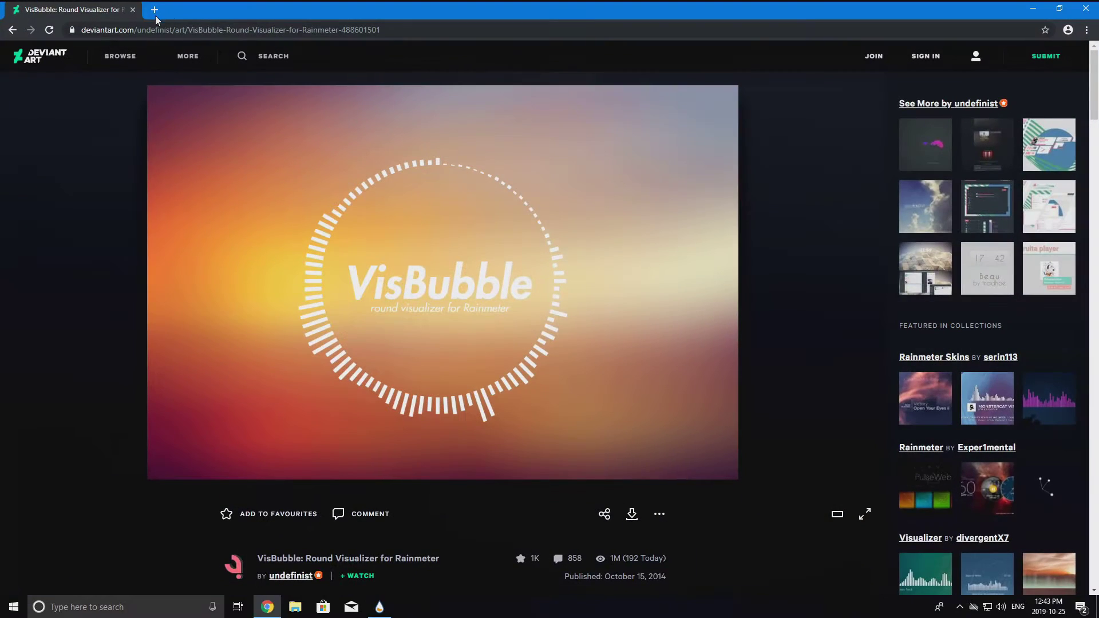
pyautogui.click(154, 11)
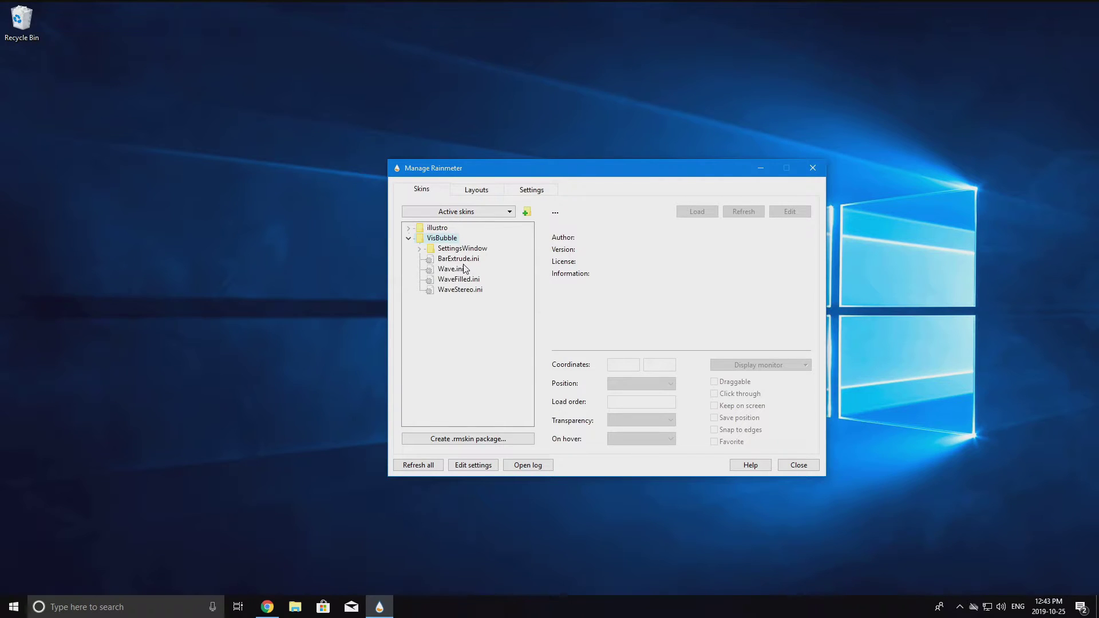
# Load the VisBubble Wave.ini skin and move it on the desktop to about 113, 147, beside the Manage Rainmeter window
pyautogui.click(441, 259)
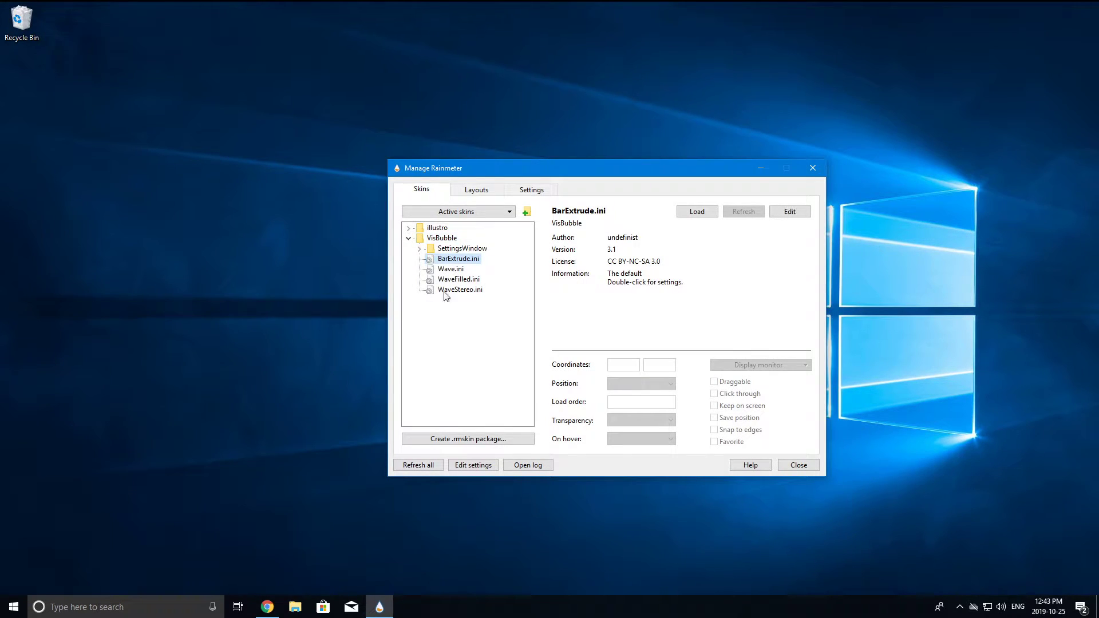
pyautogui.click(451, 273)
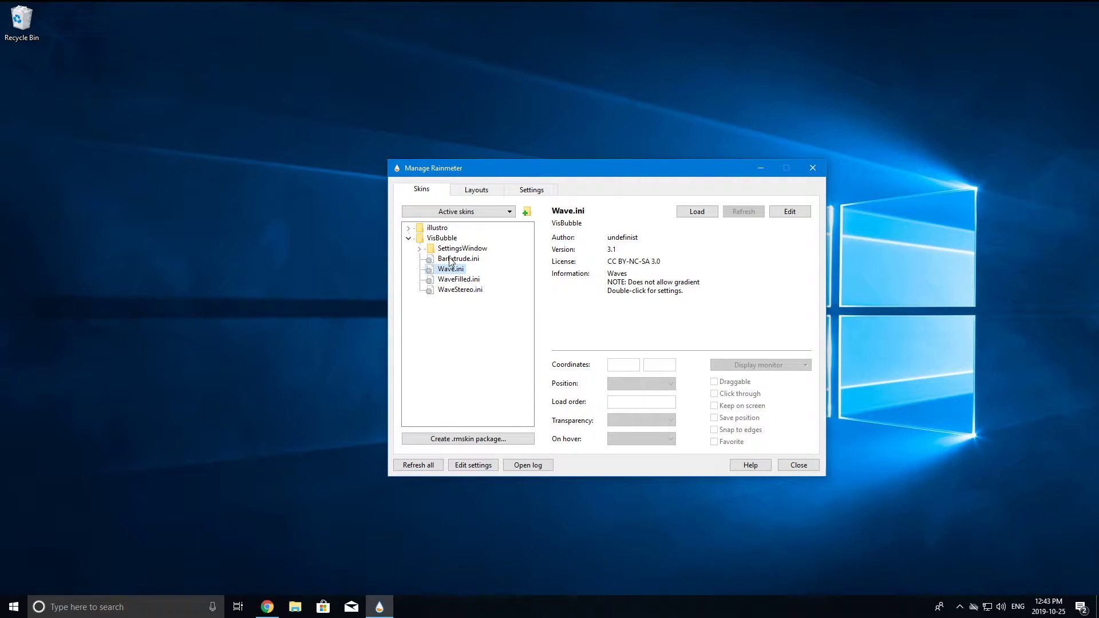
pyautogui.click(694, 213)
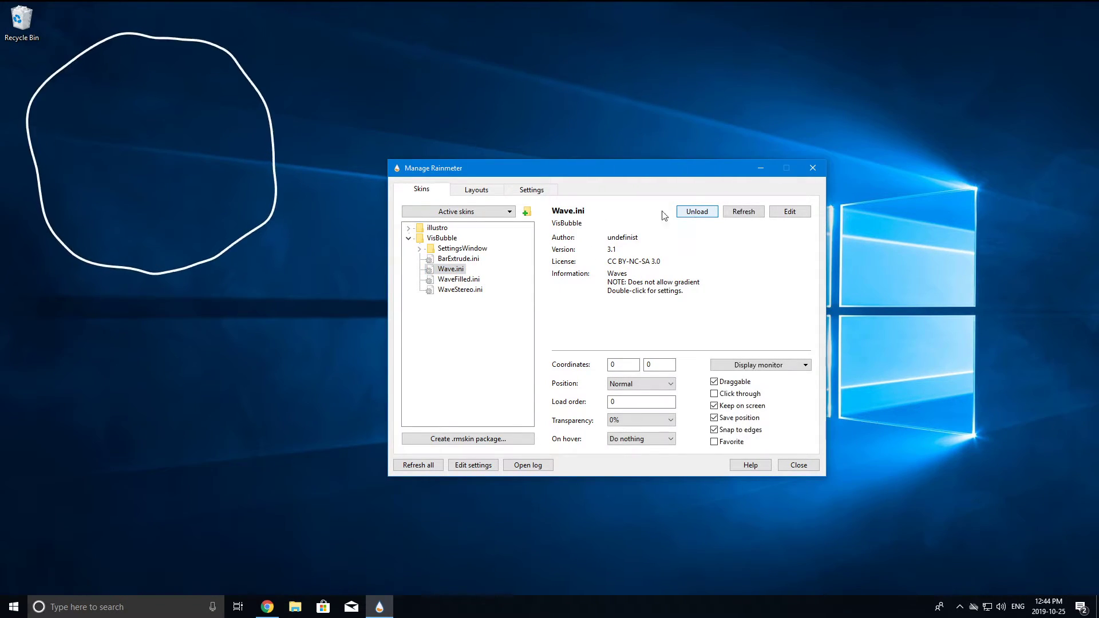
pyautogui.moveTo(187, 196); pyautogui.dragTo(223, 270)
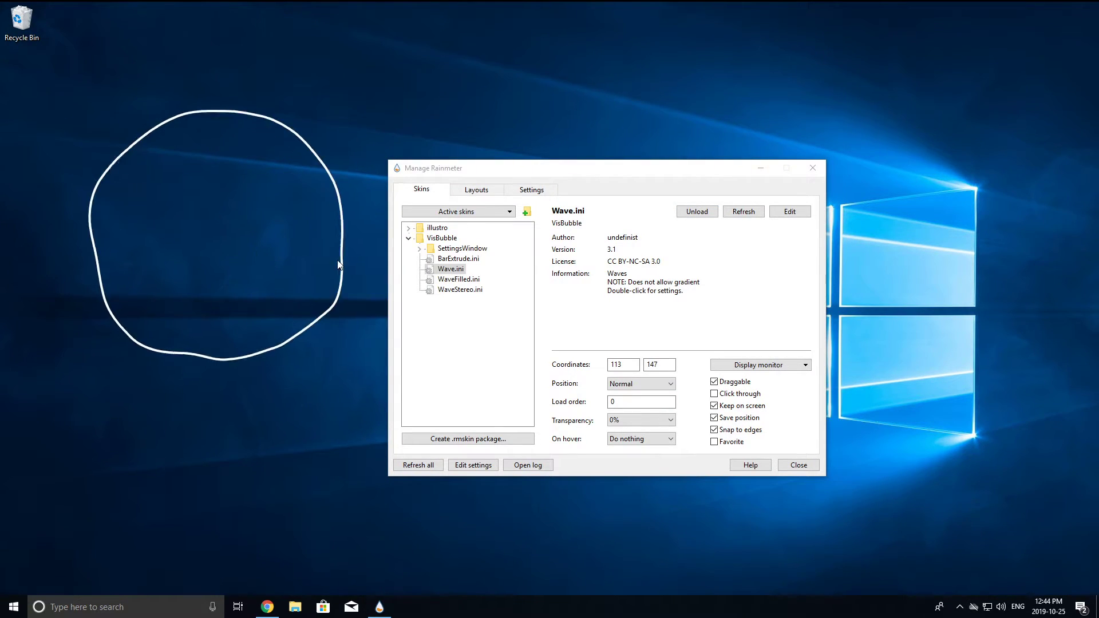
# Unload the Wave skin from the desktop and load WaveFilled.ini in its place
pyautogui.rightClick(304, 263)
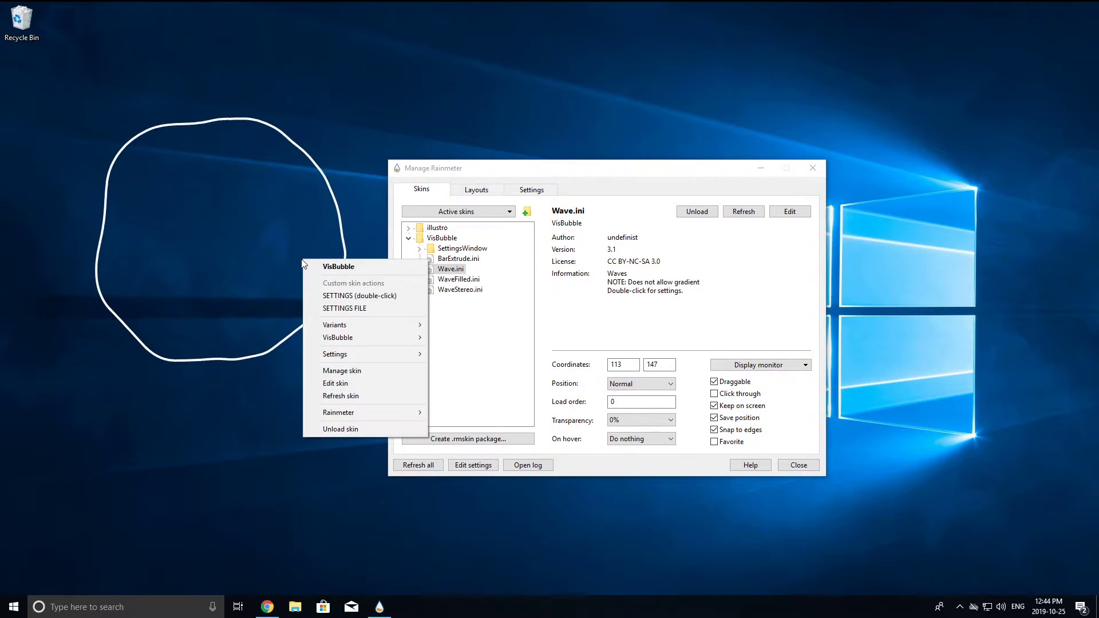
pyautogui.click(335, 430)
pyautogui.click(432, 277)
pyautogui.doubleClick(458, 279)
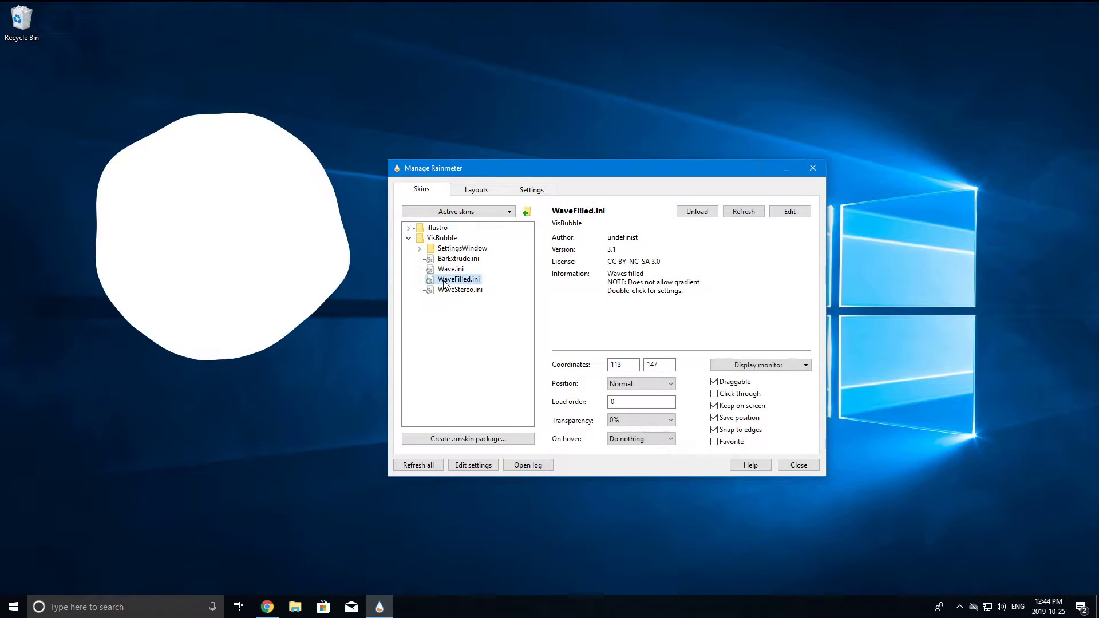
# Unload the WaveFilled skin from the desktop and load WaveStereo.ini in its place
pyautogui.rightClick(272, 251)
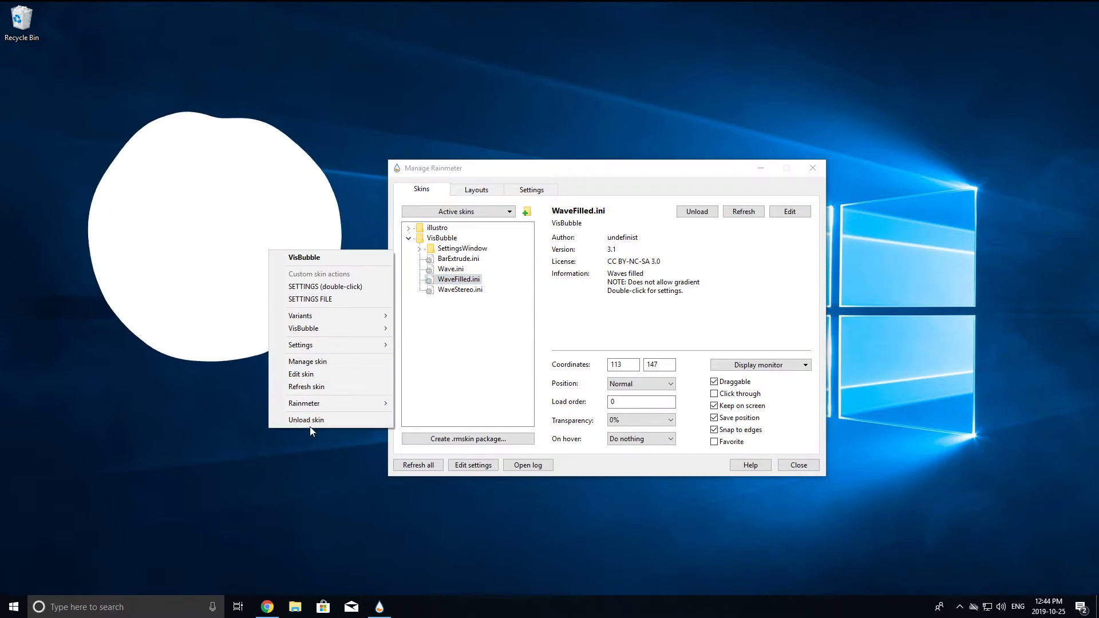
pyautogui.click(312, 423)
pyautogui.click(480, 290)
pyautogui.doubleClick(479, 290)
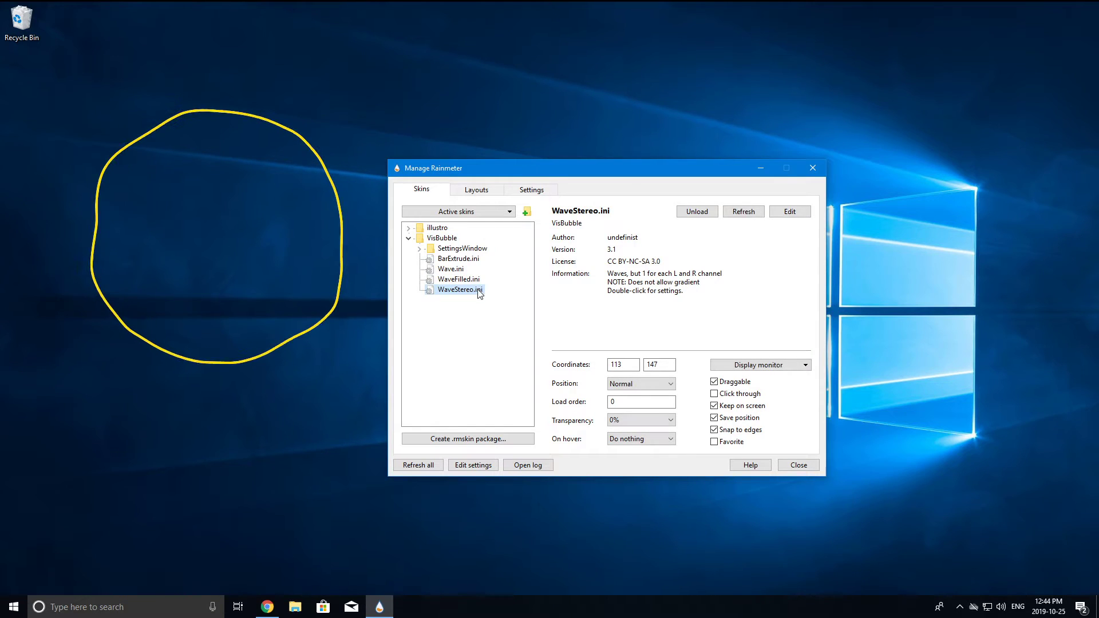
# Reposition the WaveStereo skin to about 92, 187 on the desktop and replace it with the Wave.ini variant
pyautogui.moveTo(319, 274); pyautogui.dragTo(322, 370)
pyautogui.moveTo(214, 325); pyautogui.dragTo(249, 246)
pyautogui.doubleClick(441, 269)
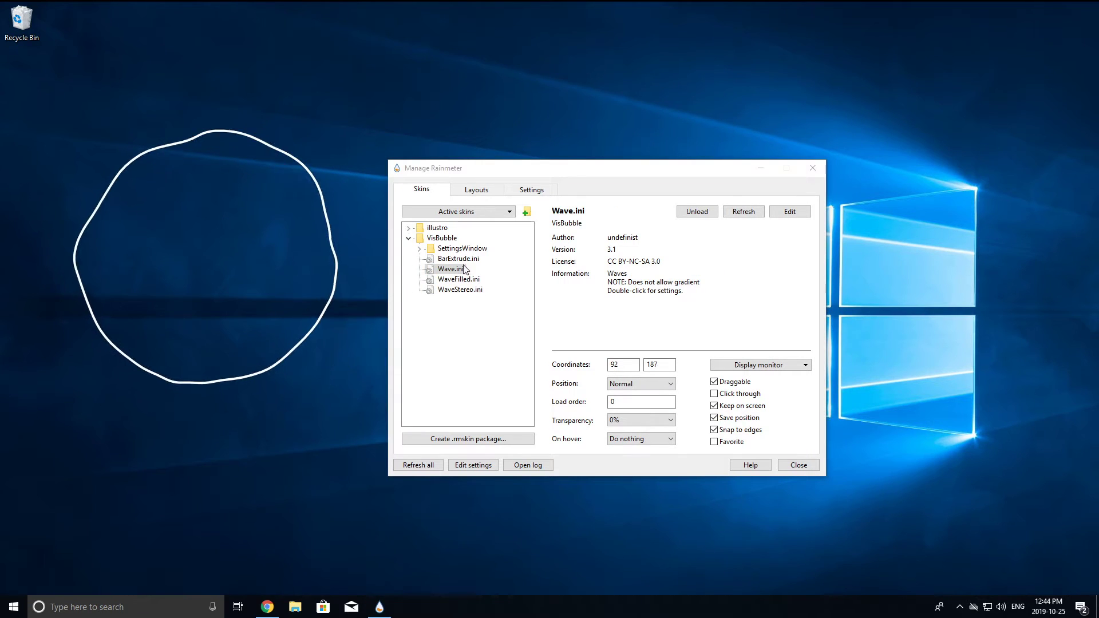
# Load the BarExtrude.ini variant of VisBubble and move it on the desktop to about 99, 233
pyautogui.doubleClick(457, 259)
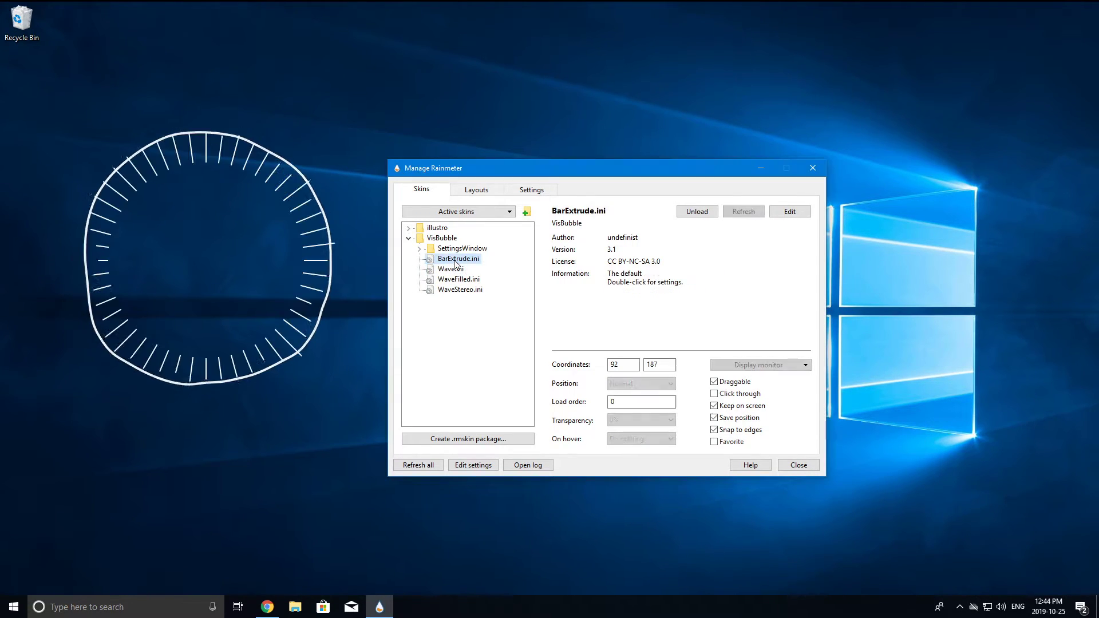
pyautogui.moveTo(287, 270); pyautogui.dragTo(263, 278)
pyautogui.rightClick(244, 231)
pyautogui.click(217, 198)
pyautogui.moveTo(166, 213); pyautogui.dragTo(139, 200)
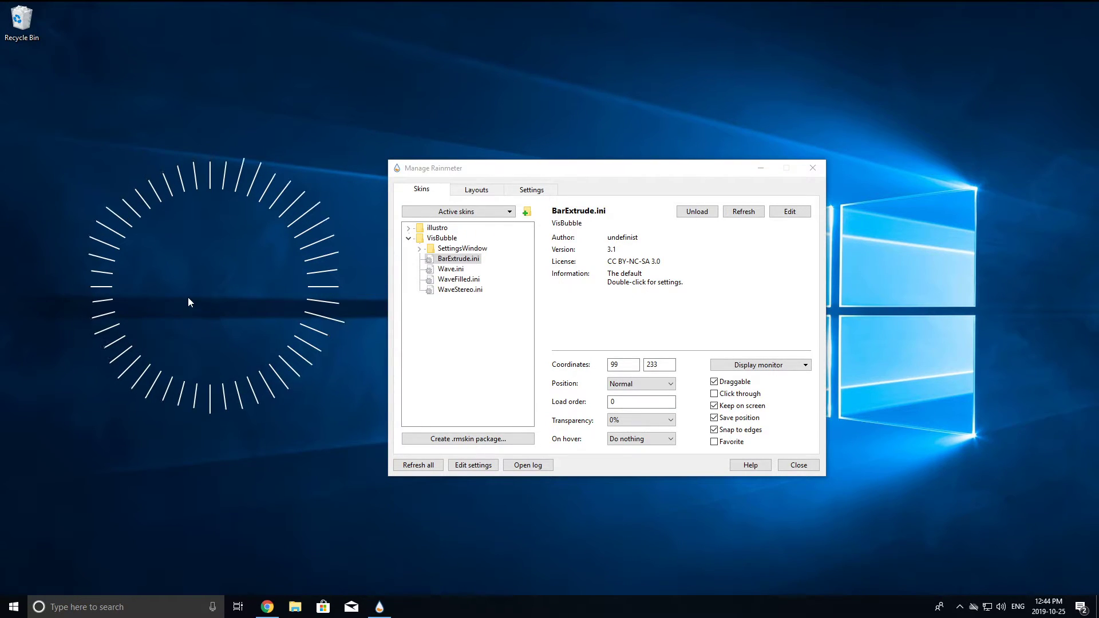
# Open the BarExtrude skin's VisBubble settings, place them over the Manage Rainmeter window, and show the Display options
pyautogui.rightClick(236, 190)
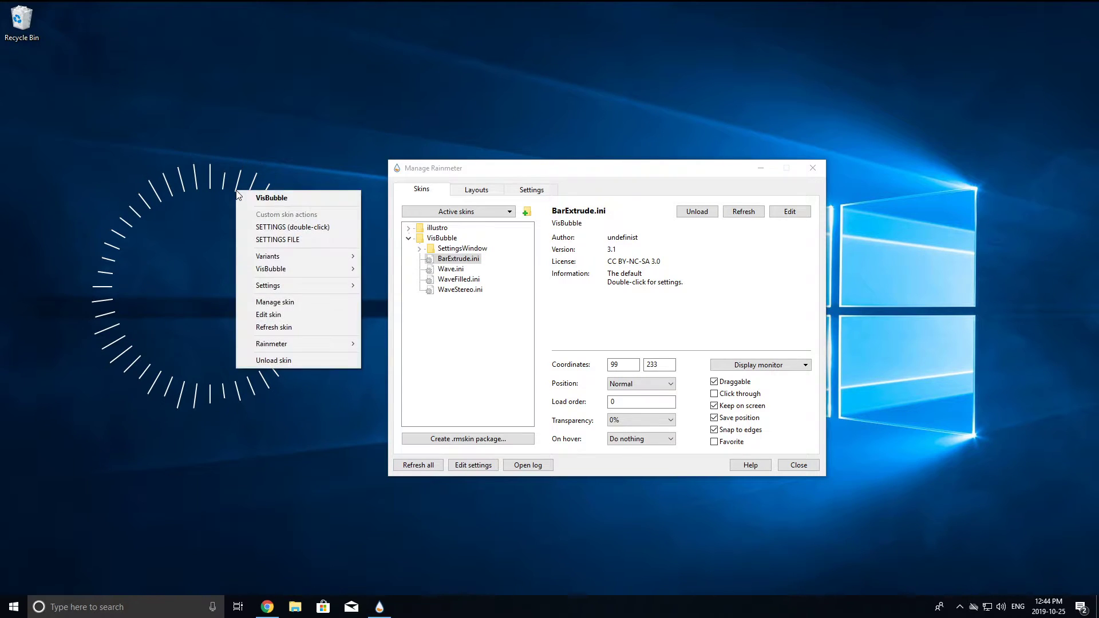
pyautogui.click(282, 228)
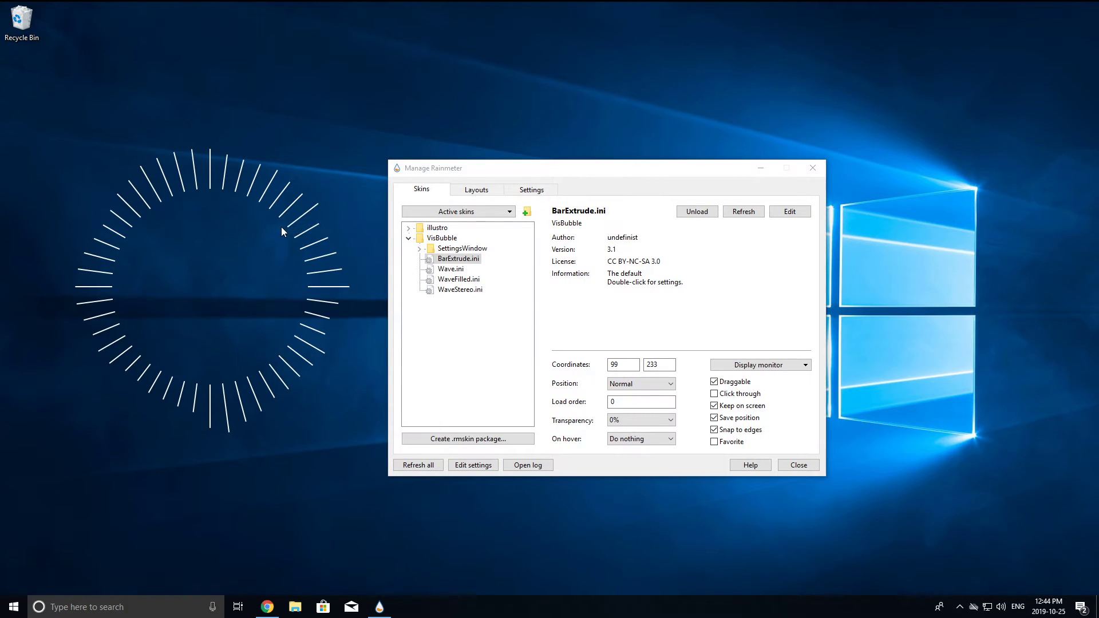
pyautogui.moveTo(67, 22); pyautogui.dragTo(554, 185)
pyautogui.click(506, 211)
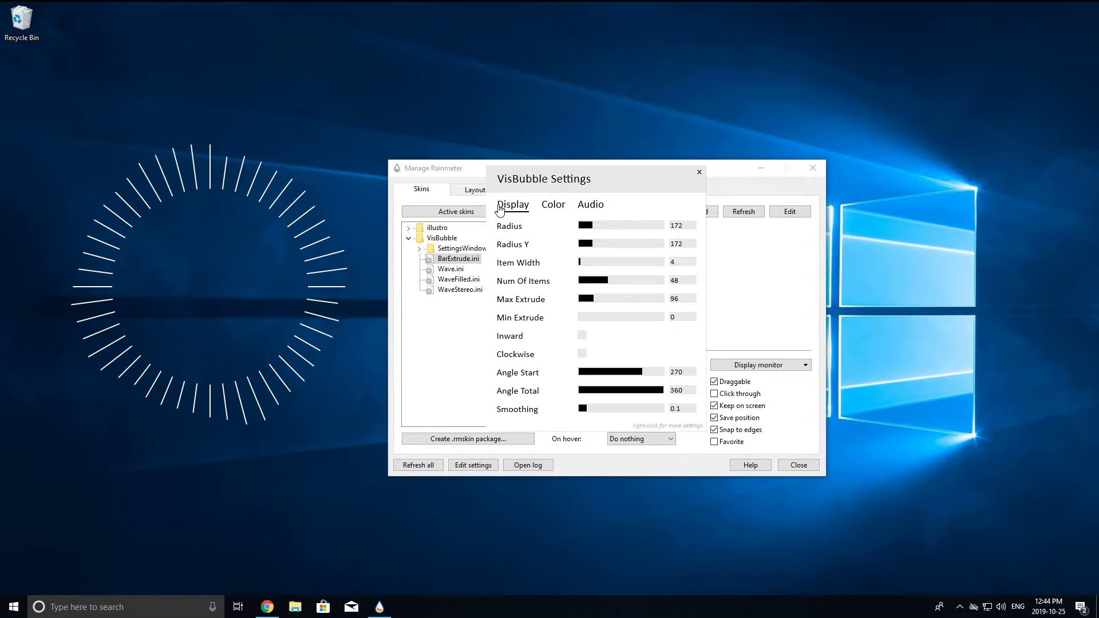
# Set the visualizer's Num Of Items to 113 and its audio Sensitivity to 87
pyautogui.moveTo(598, 276); pyautogui.dragTo(654, 286)
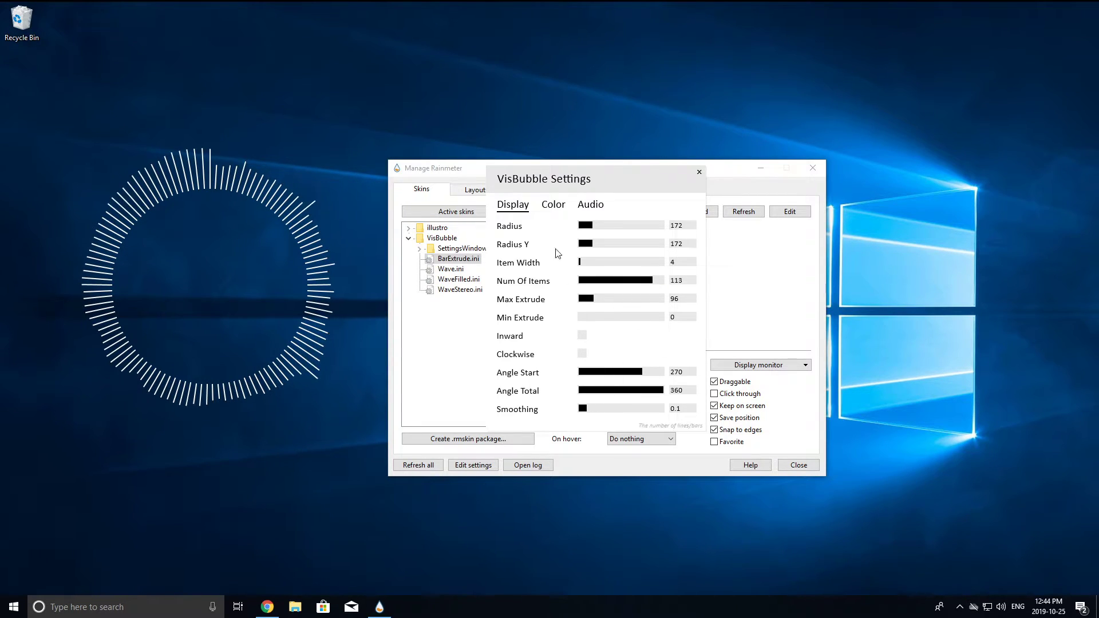
pyautogui.click(593, 212)
pyautogui.moveTo(627, 316); pyautogui.dragTo(666, 337)
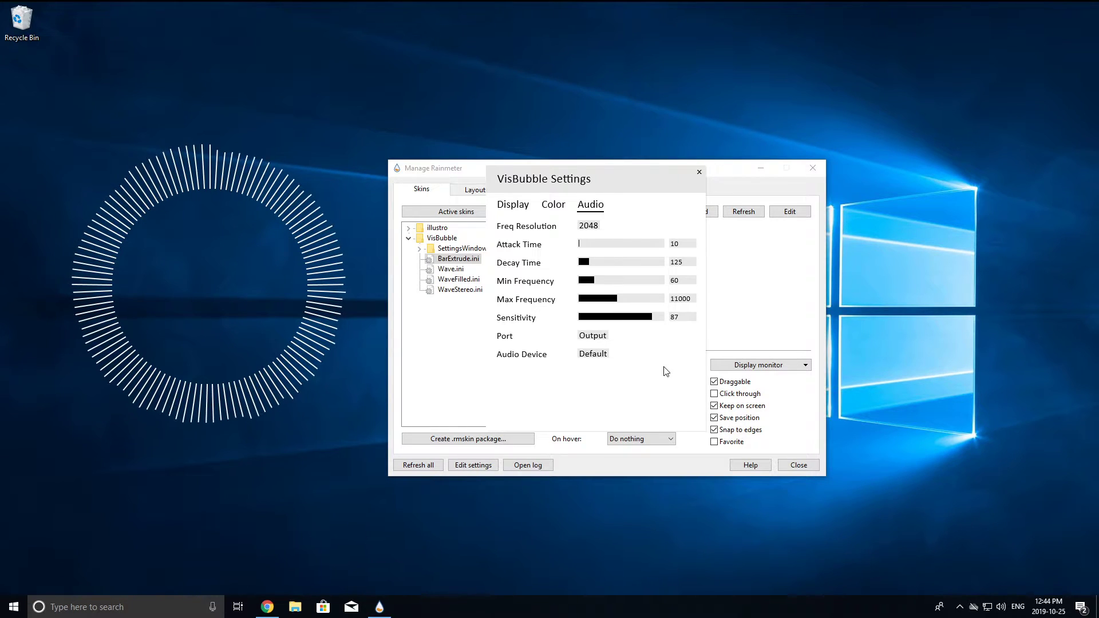
# Change the visualizer's colouring from Single Color to Gradient and pick a point near the gradient bar's purple end
pyautogui.click(554, 206)
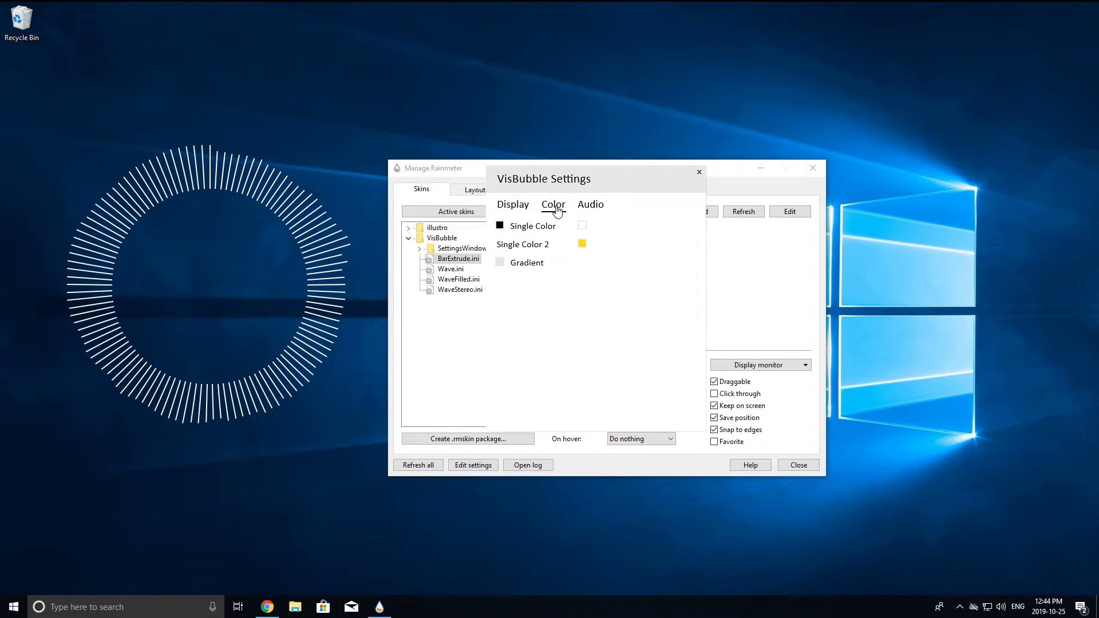
pyautogui.click(500, 263)
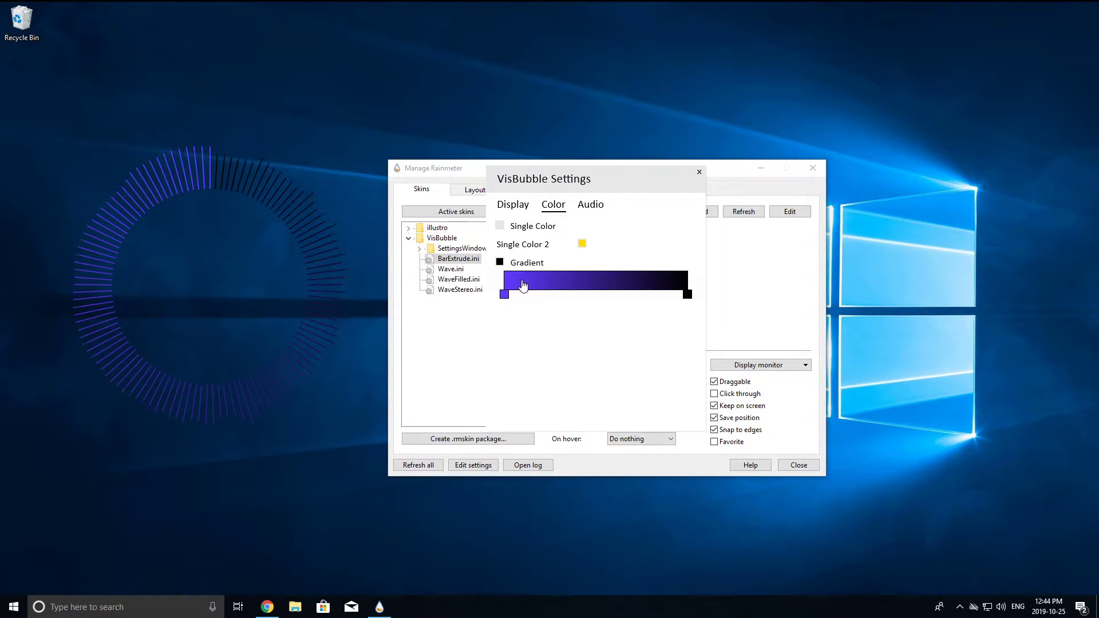
pyautogui.click(521, 287)
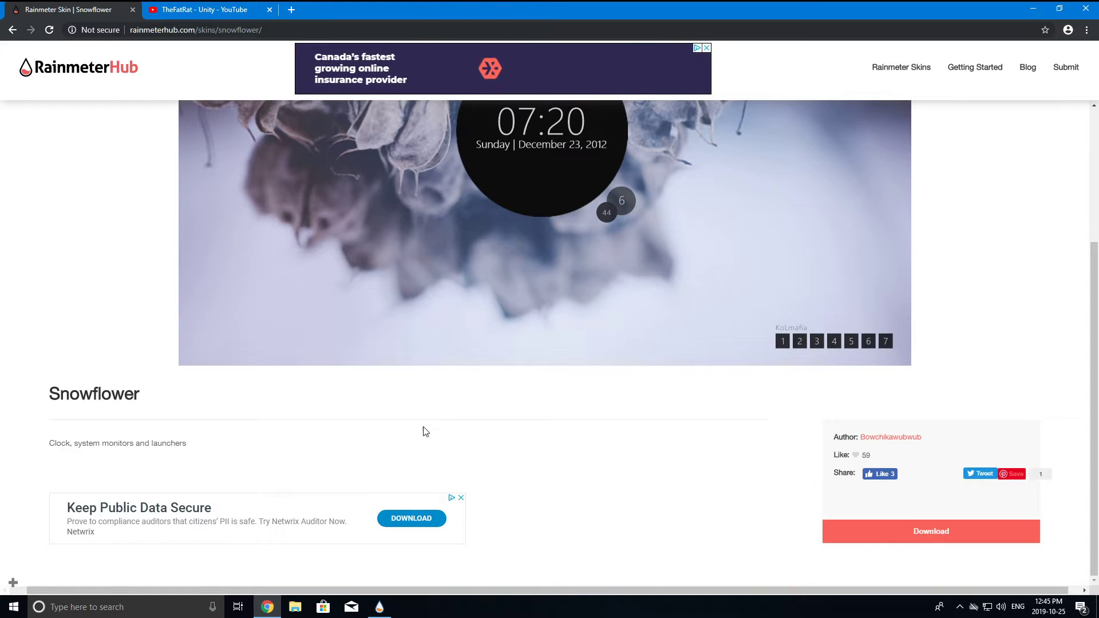
# Examine the Snowflower skin's title, description and preview image on its RainmeterHub page
pyautogui.moveTo(144, 396); pyautogui.dragTo(49, 396)
pyautogui.click(120, 441)
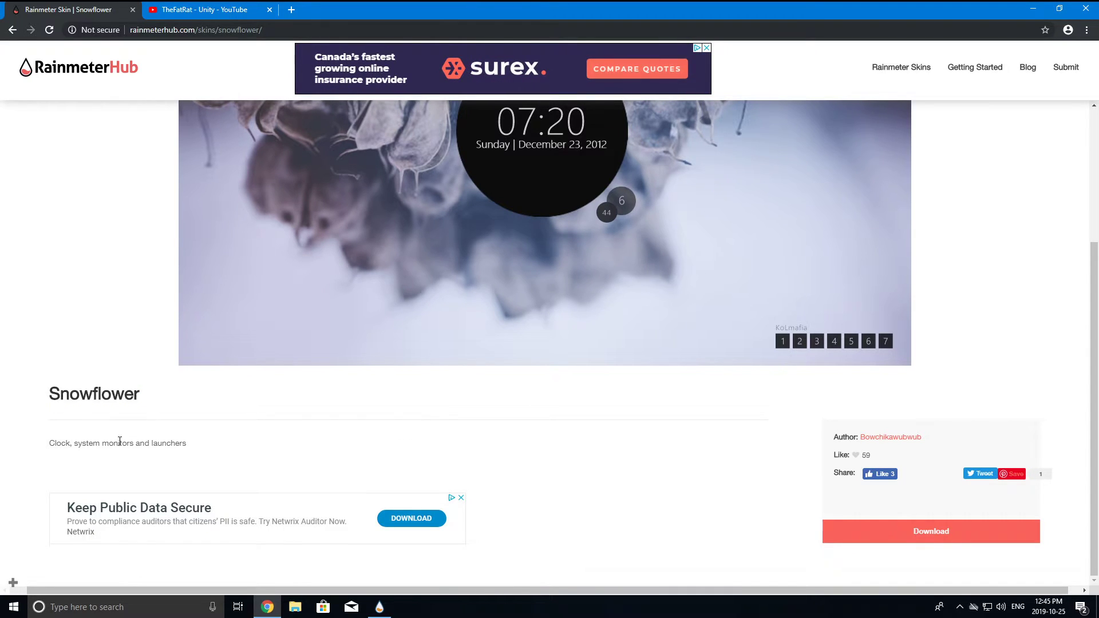
pyautogui.scroll(3, 504, 375)
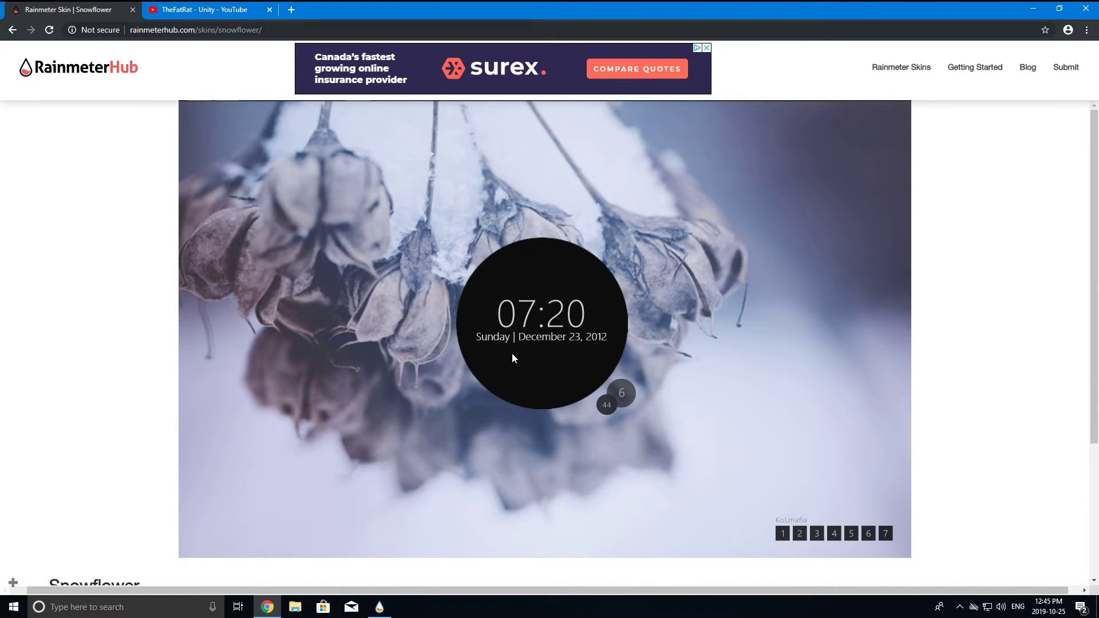
pyautogui.scroll(-3, 517, 346)
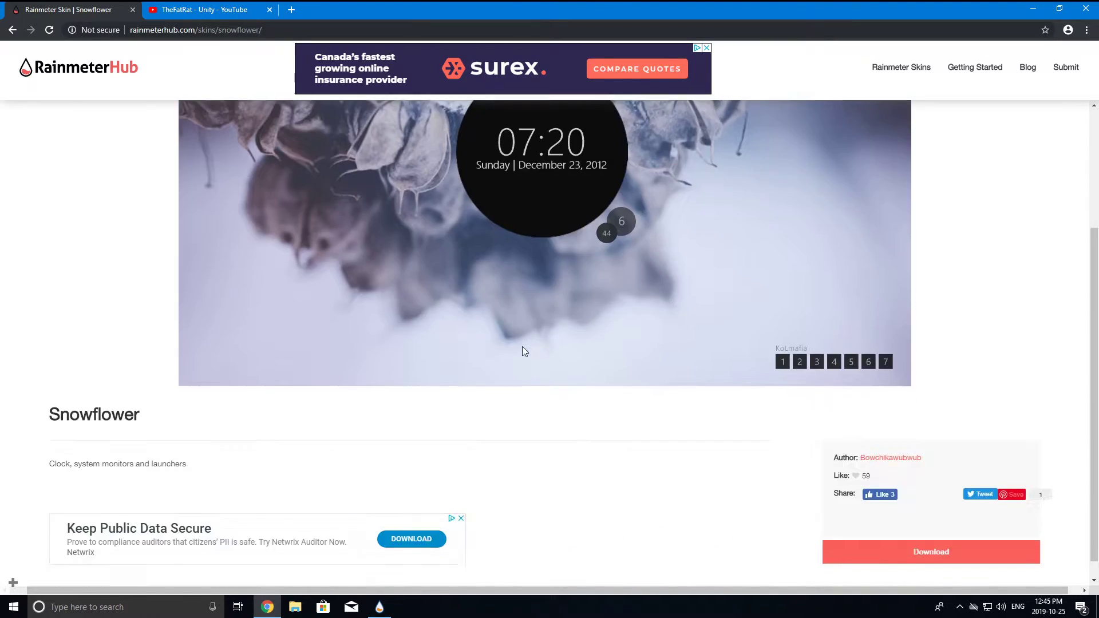
# Download Snowflower.7z through the skin's RainmeterHub page and its MediaFire file page, and close the MediaFire page
pyautogui.scroll(3, 528, 349)
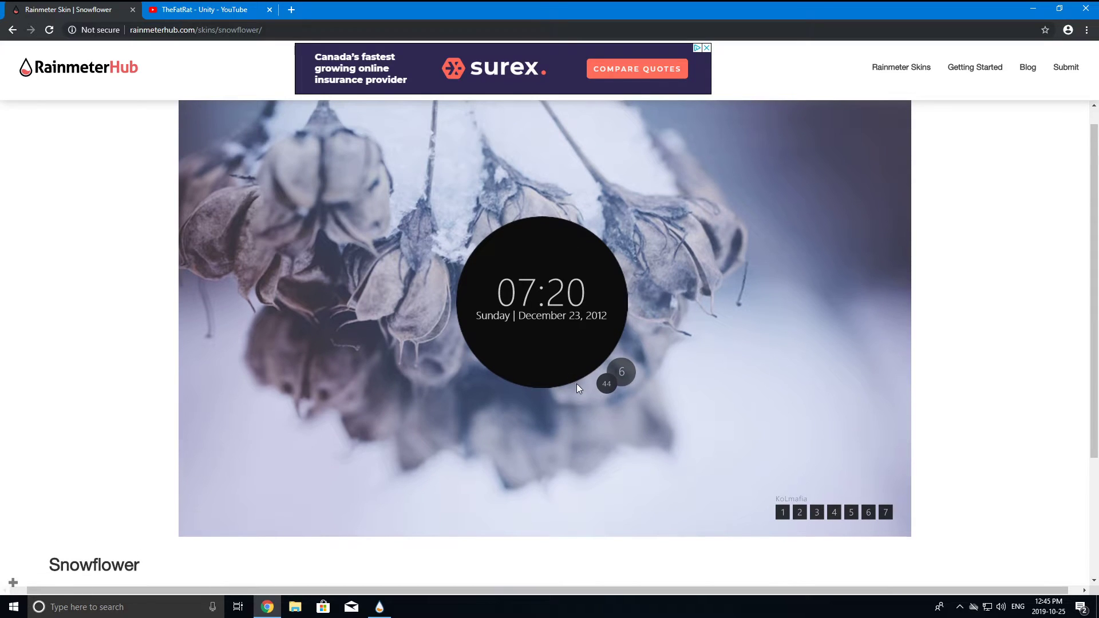
pyautogui.scroll(-3, 579, 387)
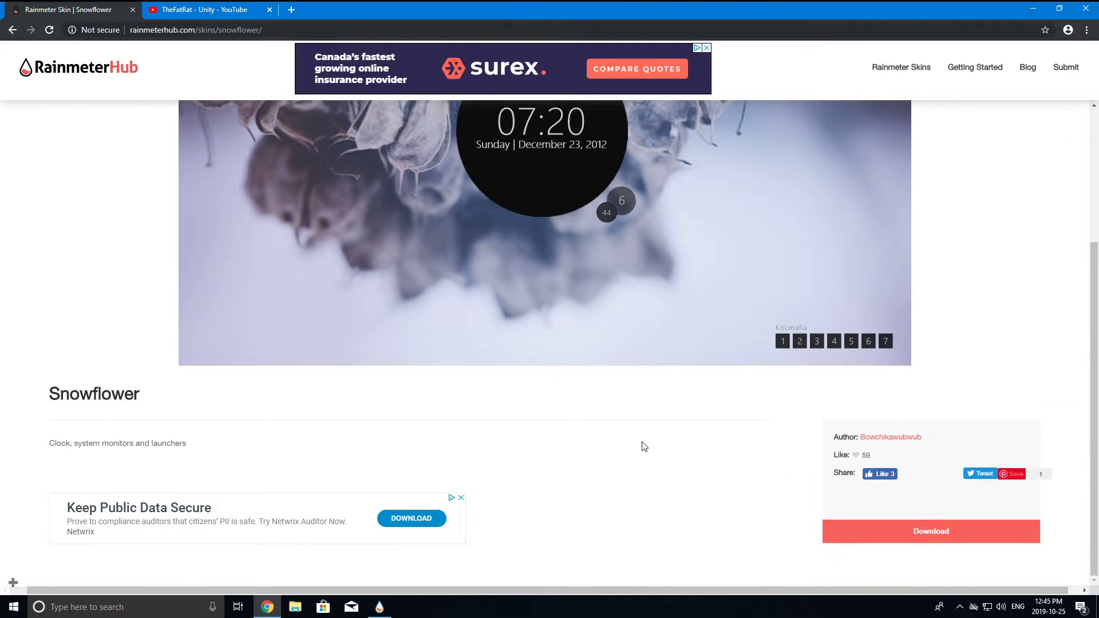
pyautogui.scroll(3, 597, 385)
pyautogui.scroll(-3, 600, 400)
pyautogui.click(920, 535)
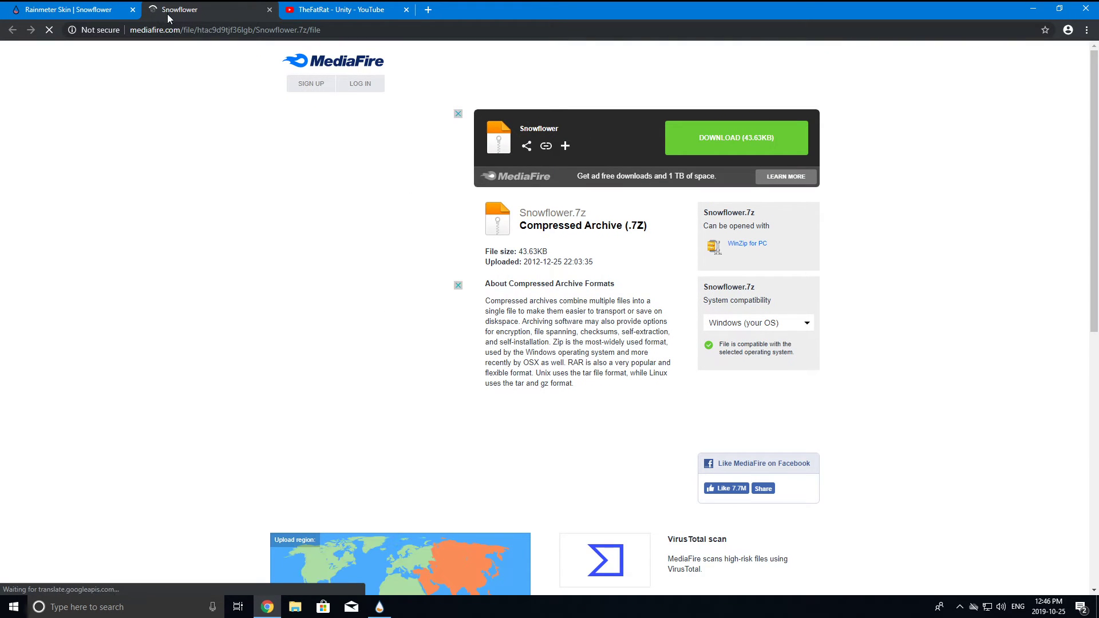
pyautogui.click(731, 142)
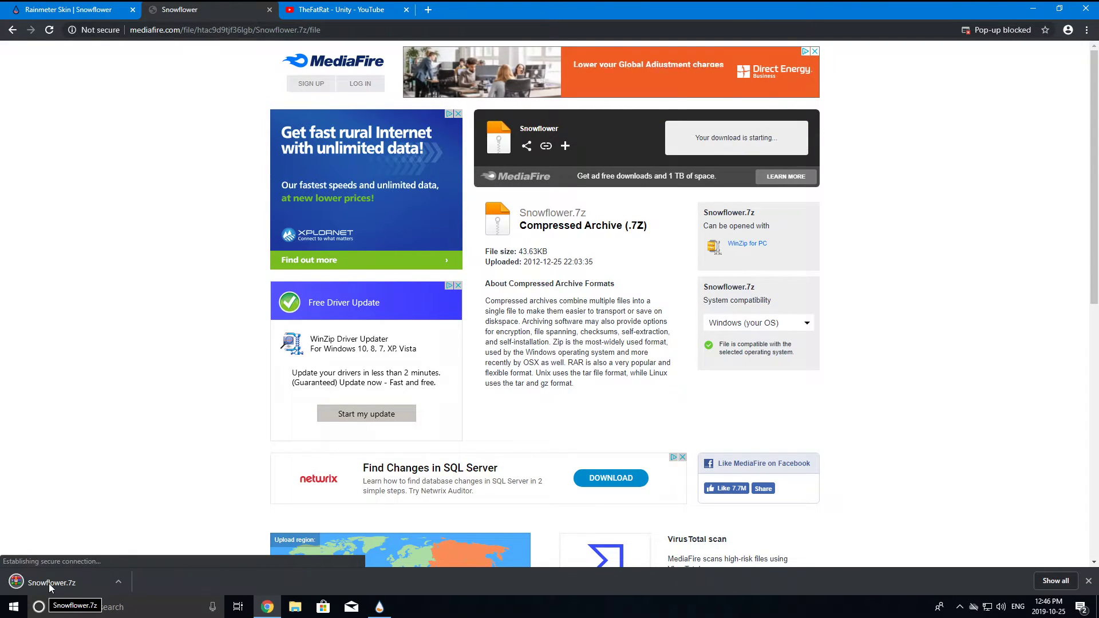
pyautogui.click(269, 10)
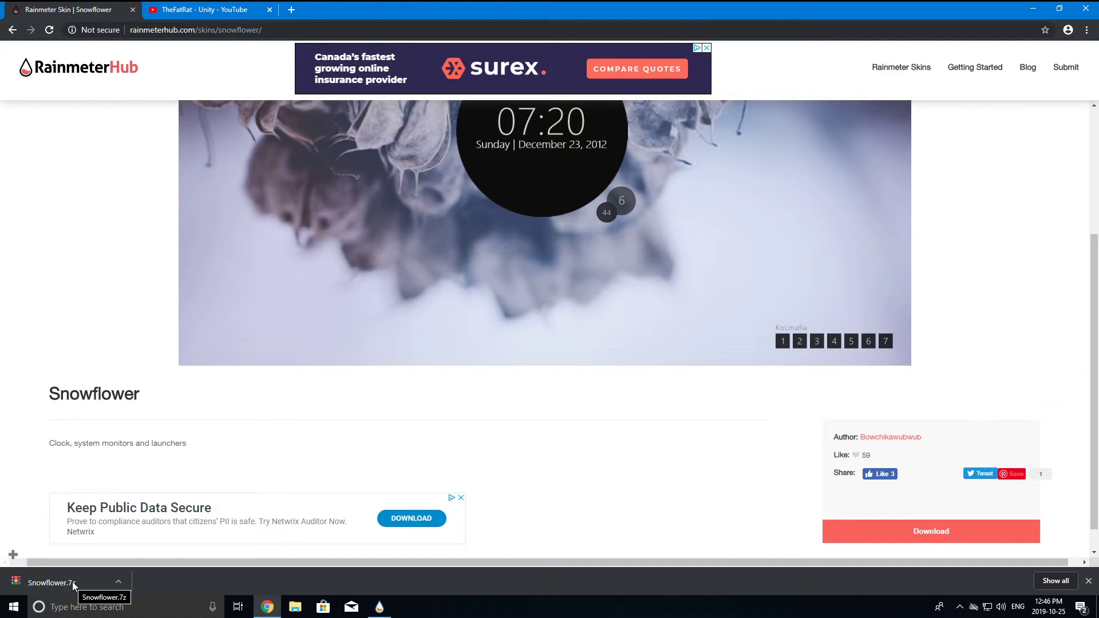
# Open the downloaded Snowflower.7z in WinRAR, minimize the browser and arrange the archive beside the Manage Rainmeter window
pyautogui.click(48, 589)
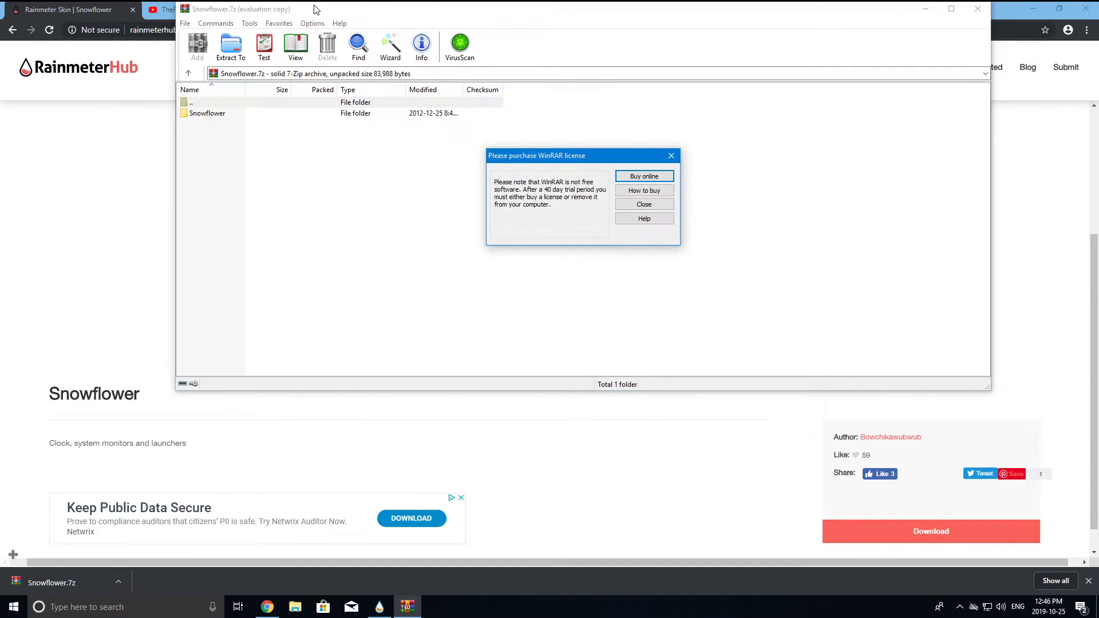
pyautogui.click(652, 205)
pyautogui.moveTo(326, 17); pyautogui.dragTo(362, 229)
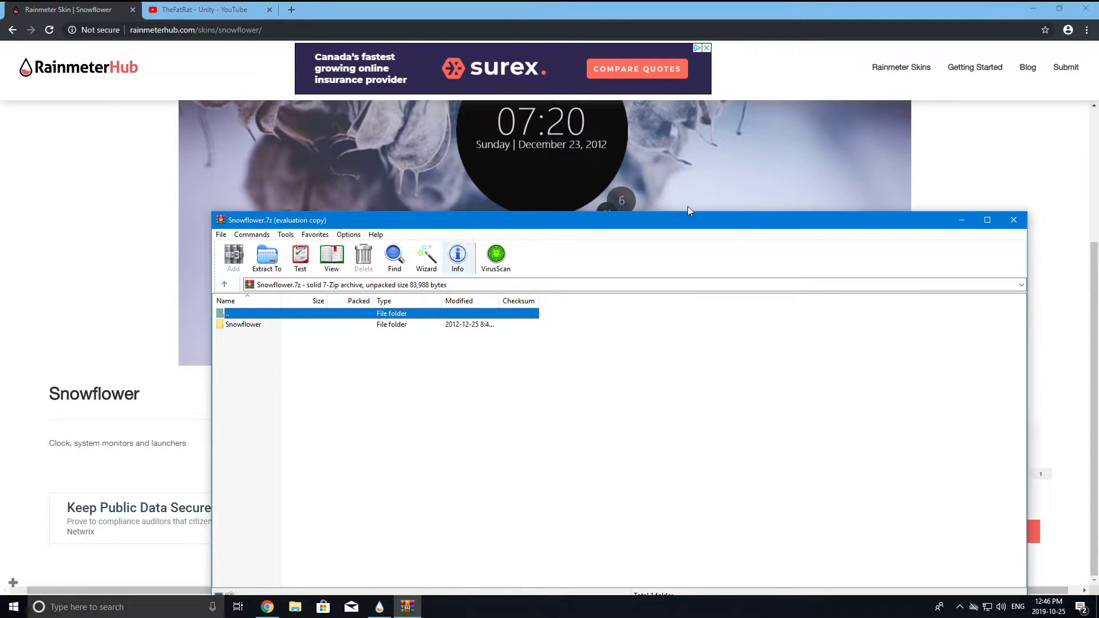
pyautogui.click(1028, 8)
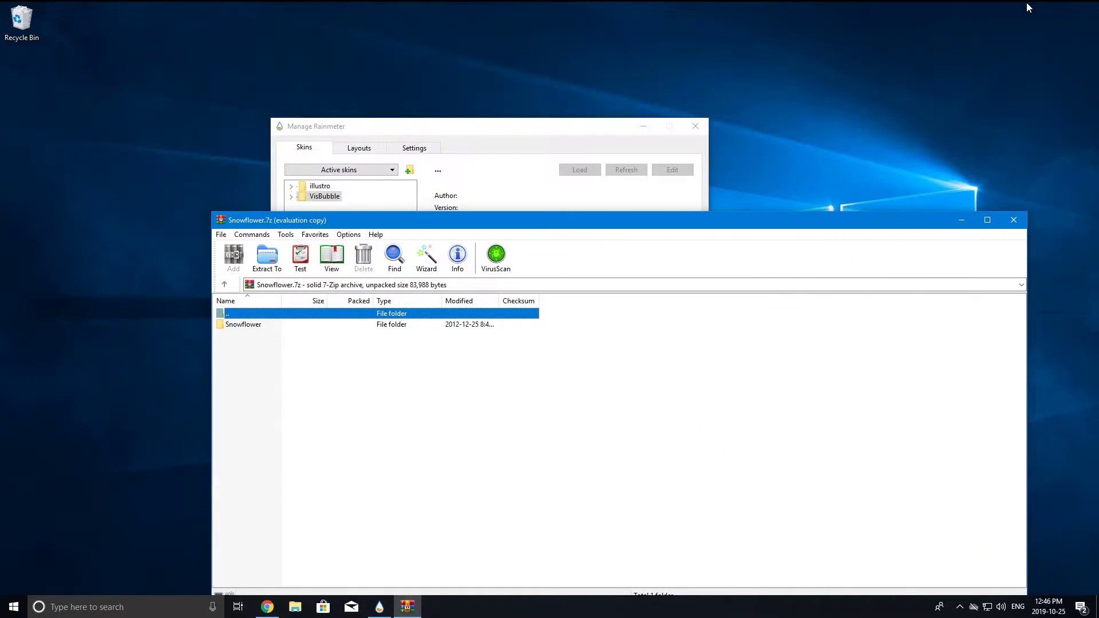
pyautogui.click(499, 126)
pyautogui.moveTo(471, 128); pyautogui.dragTo(767, 112)
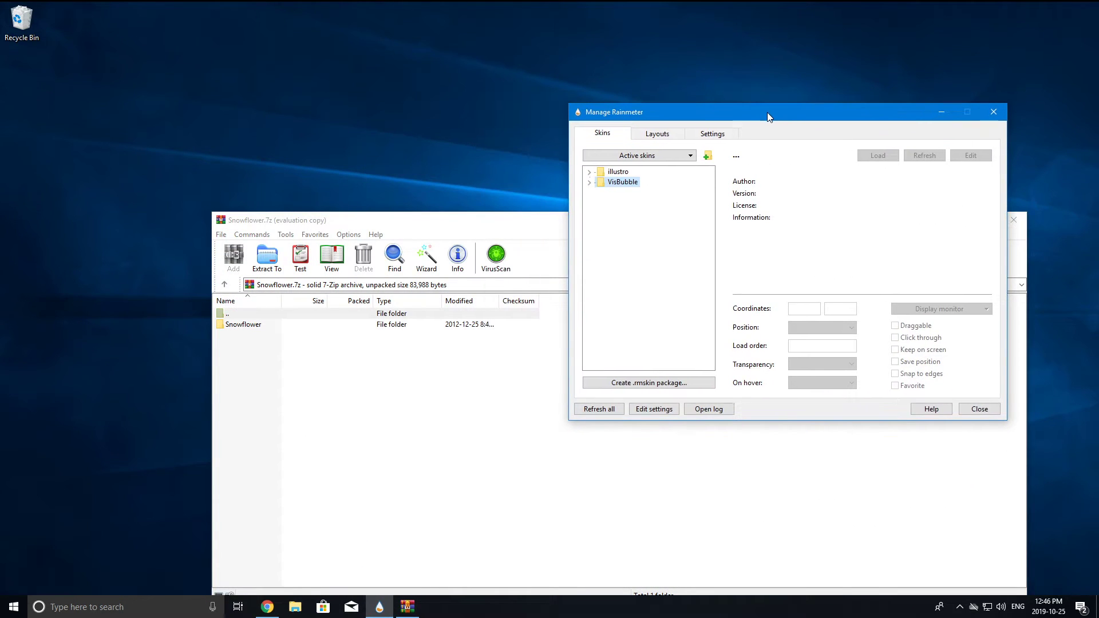
pyautogui.moveTo(517, 226); pyautogui.dragTo(385, 204)
pyautogui.click(642, 117)
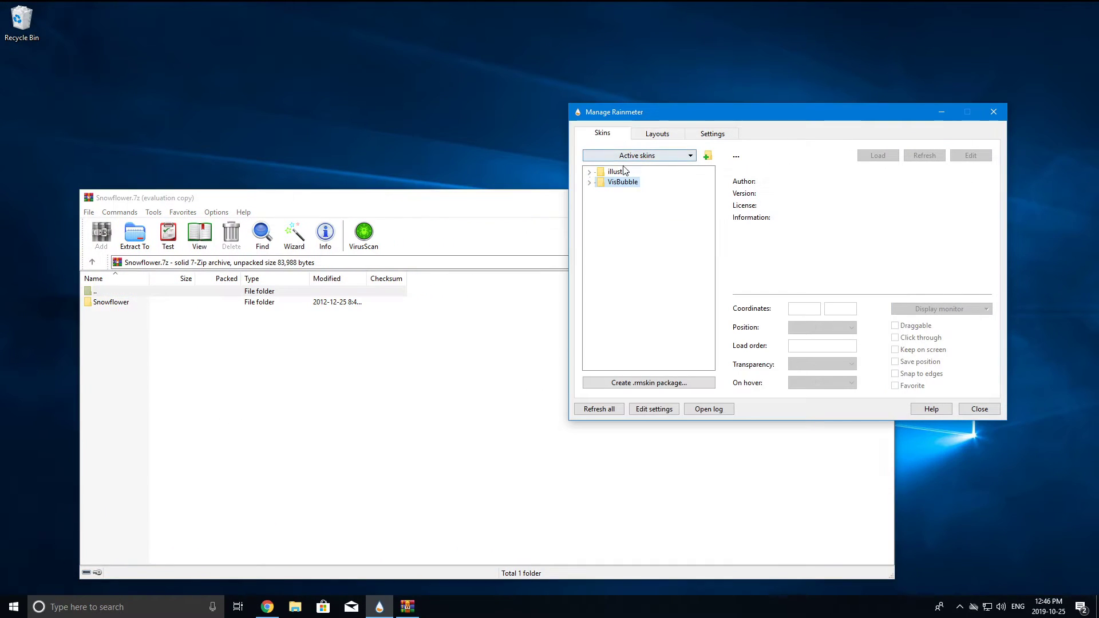
# Open the VisBubble skin's folder from Manage Rainmeter and go up to the parent Skins folder
pyautogui.rightClick(616, 185)
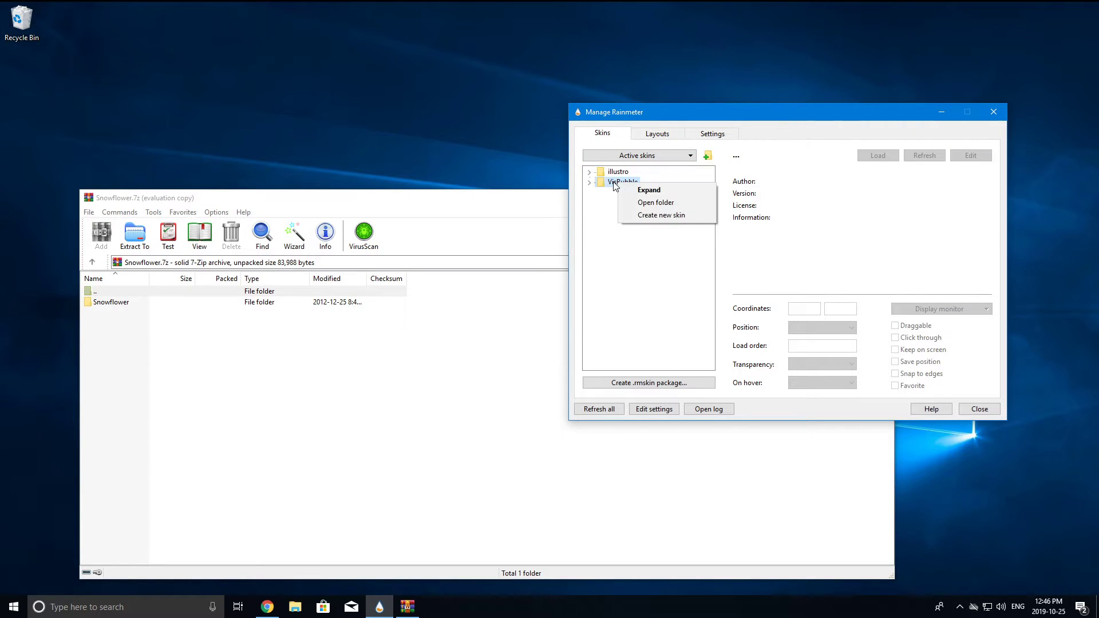
pyautogui.click(608, 173)
pyautogui.click(615, 182)
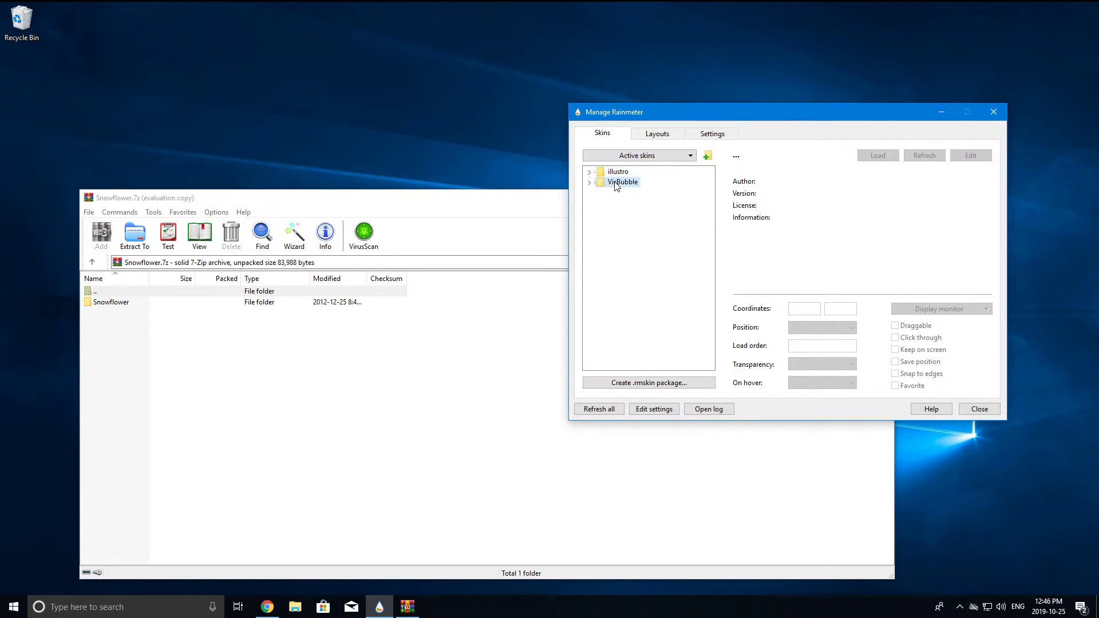
pyautogui.rightClick(615, 182)
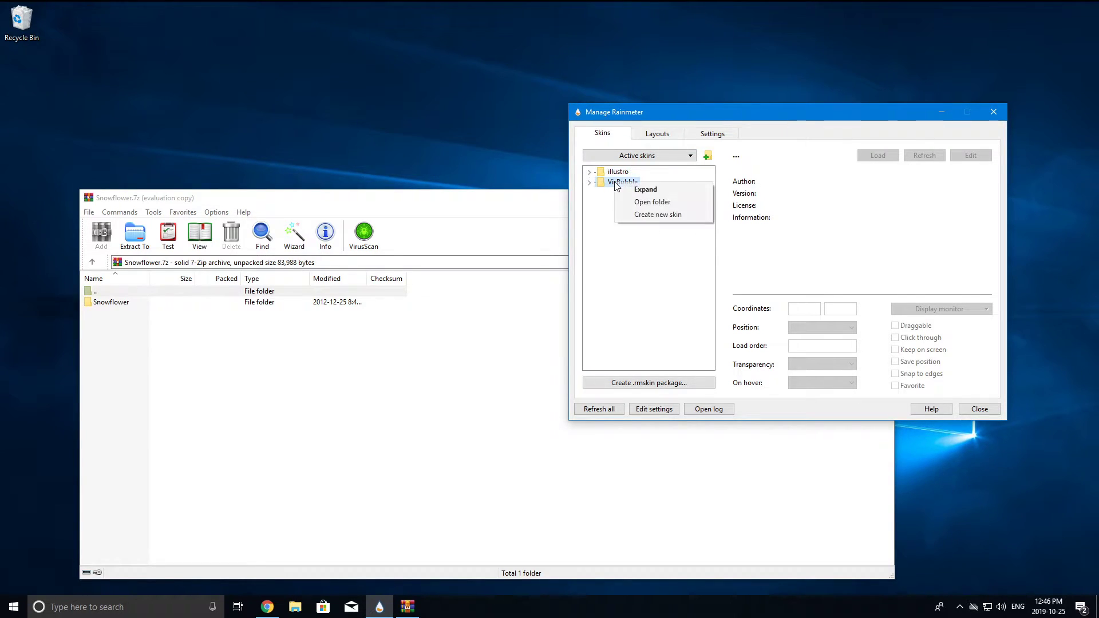
pyautogui.click(647, 203)
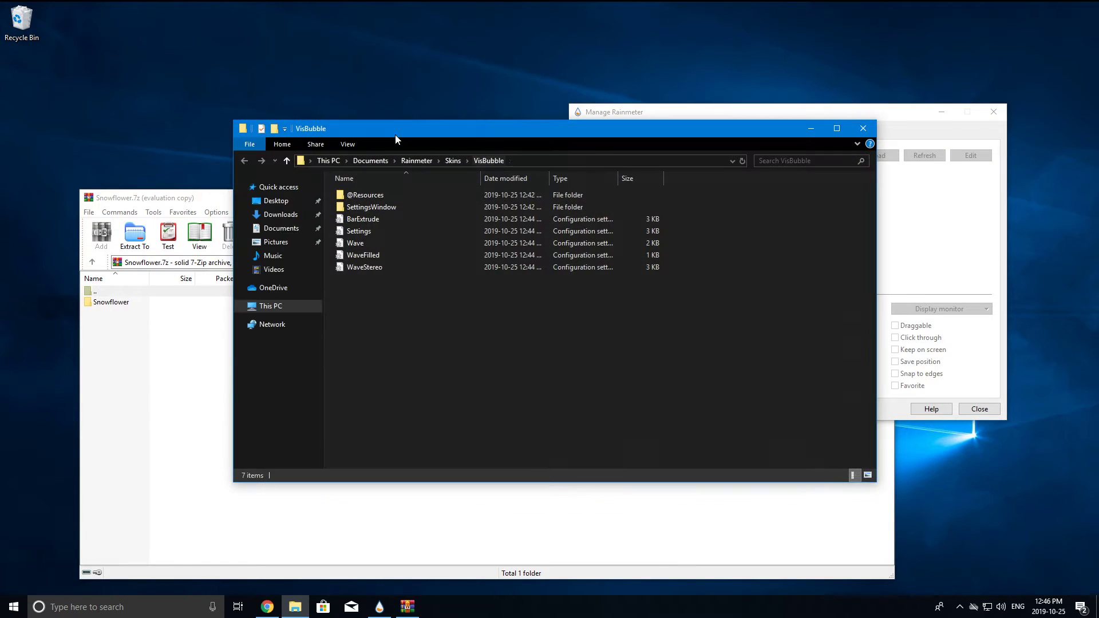
pyautogui.moveTo(445, 156); pyautogui.dragTo(527, 211)
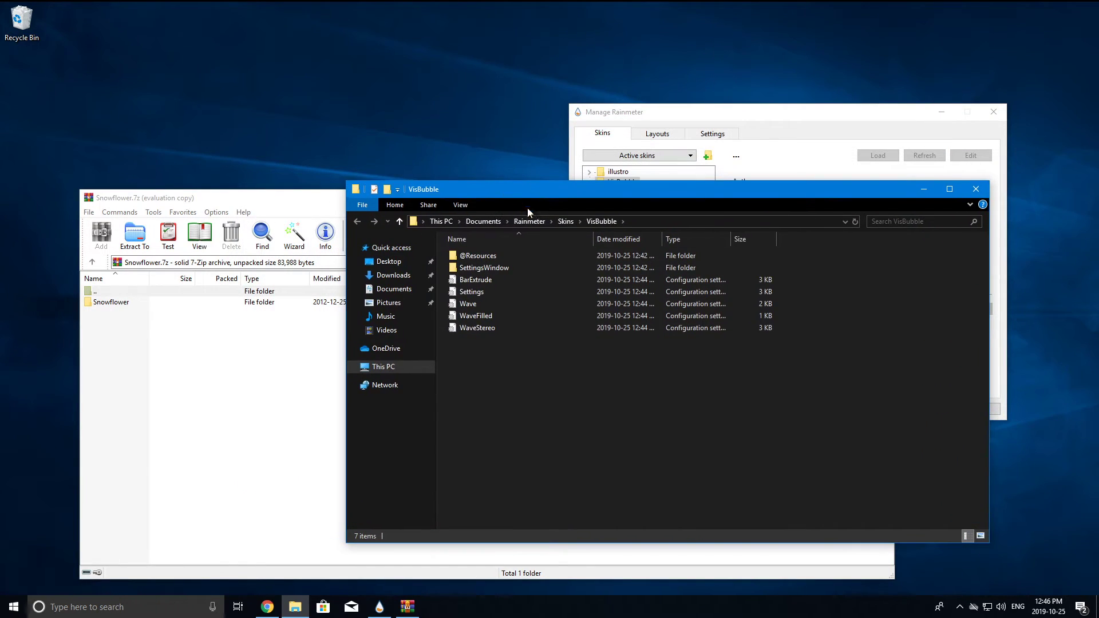
pyautogui.click(565, 222)
# Extract the Snowflower folder from the archive into Rainmeter's Skins folder
pyautogui.moveTo(489, 327)
pyautogui.mouseDown()
pyautogui.moveTo(483, 254)
pyautogui.moveTo(490, 322)
pyautogui.mouseUp()
pyautogui.click(193, 334)
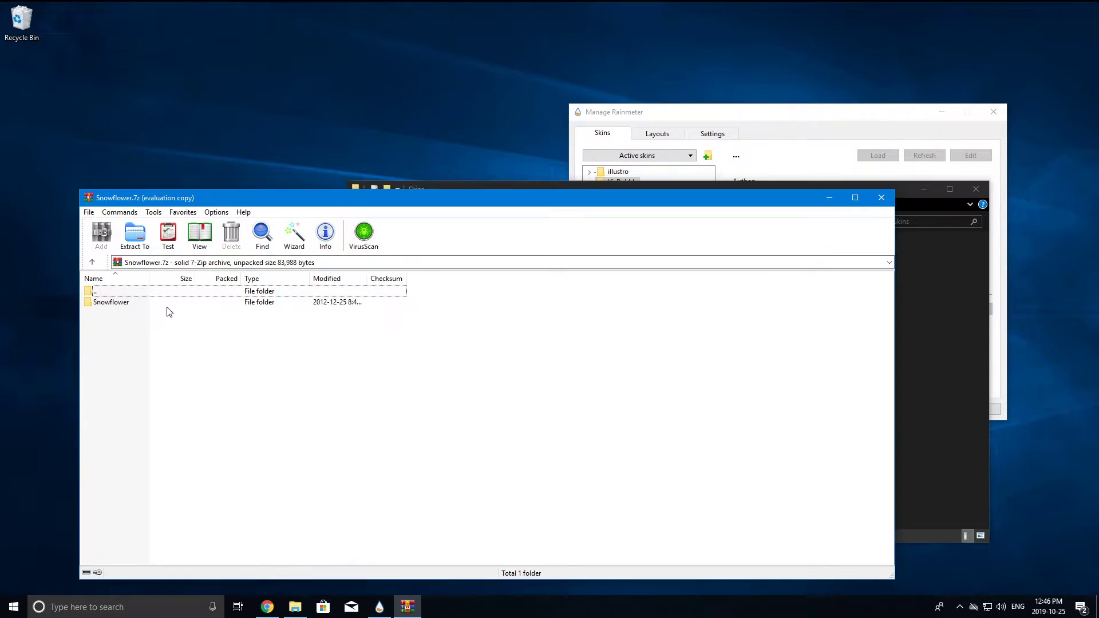
pyautogui.moveTo(160, 197); pyautogui.dragTo(729, 172)
pyautogui.click(675, 279)
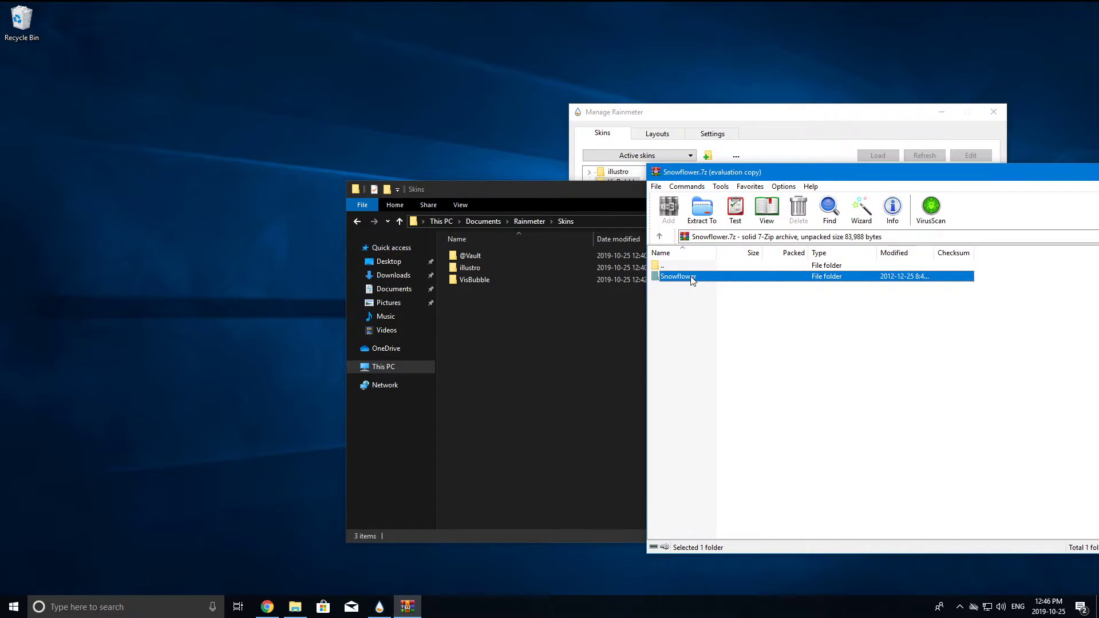
pyautogui.moveTo(533, 320); pyautogui.dragTo(490, 324)
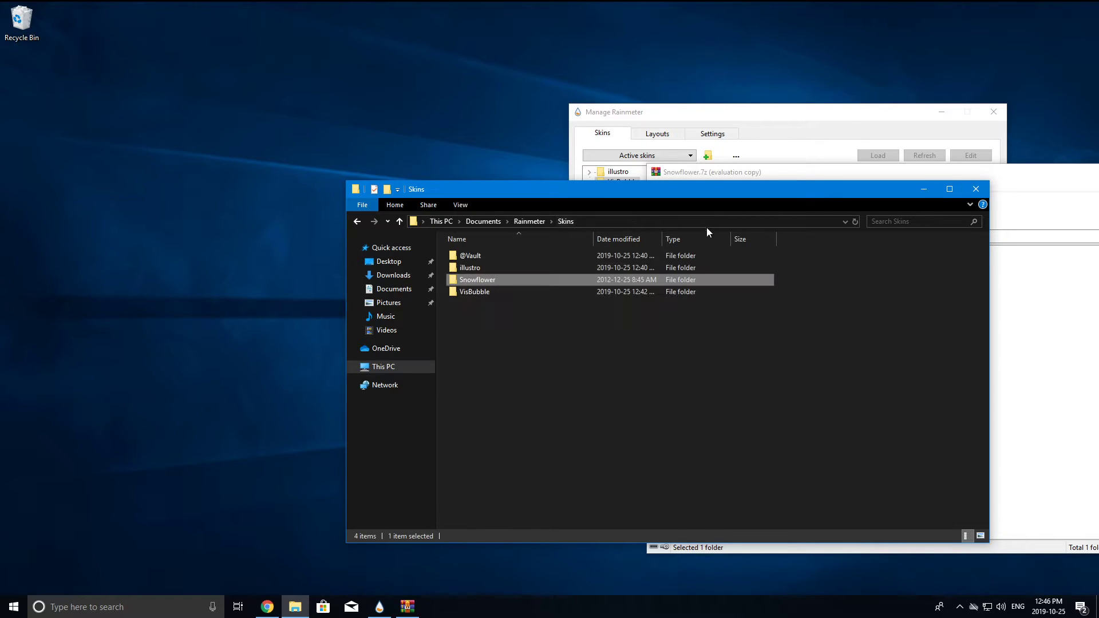
# Refresh all skins in Manage Rainmeter and close the Snowflower archive and the Skins folder window
pyautogui.moveTo(810, 195); pyautogui.dragTo(578, 198)
pyautogui.moveTo(684, 172); pyautogui.dragTo(170, 211)
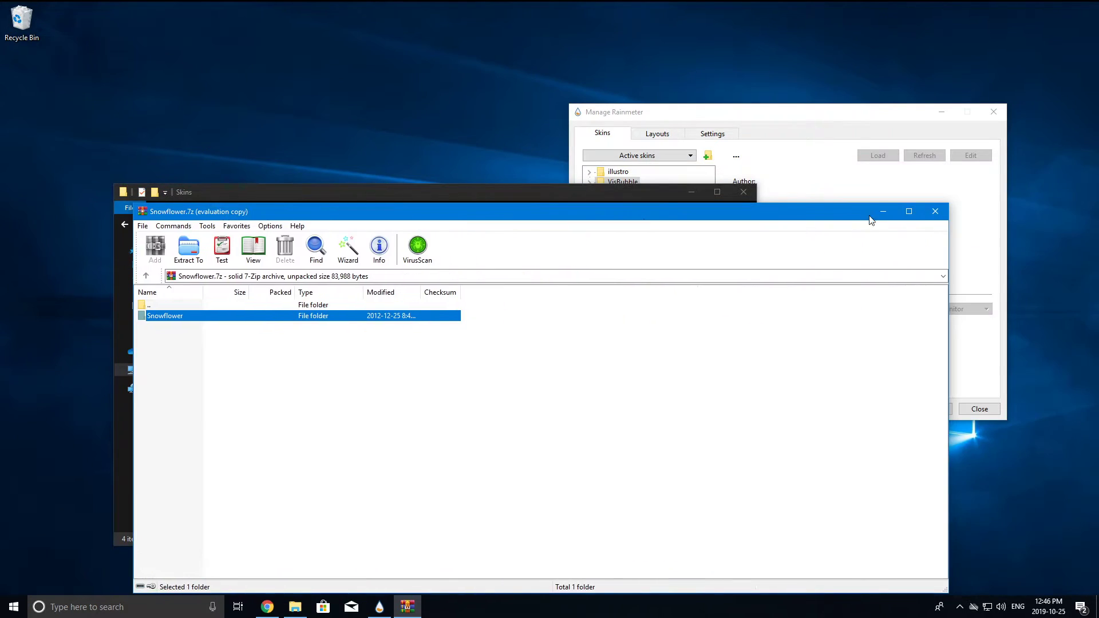
pyautogui.click(939, 212)
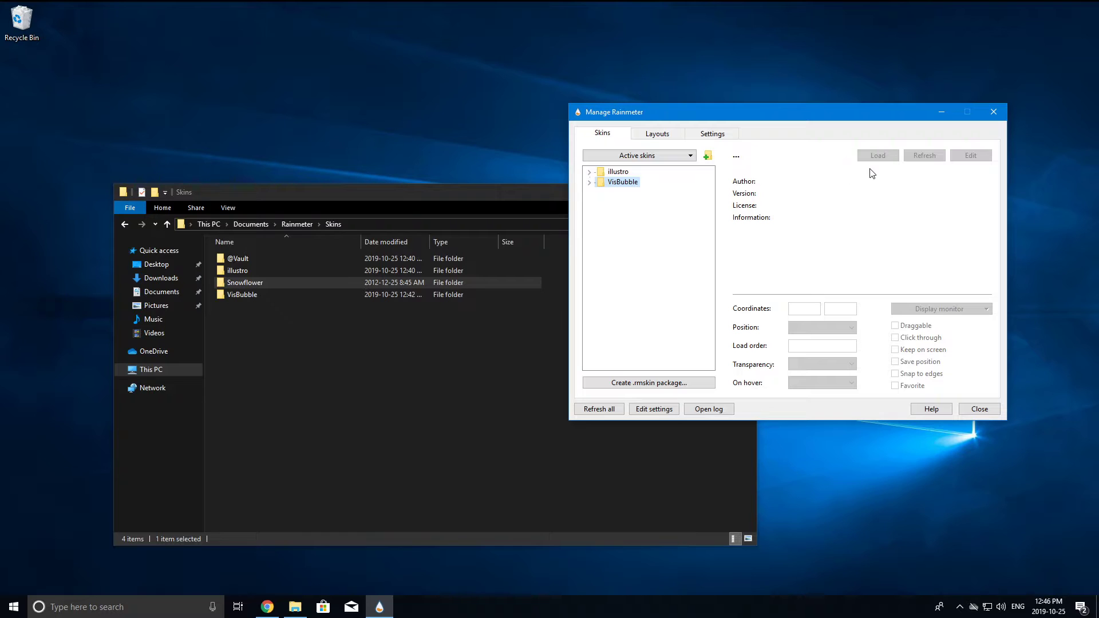
pyautogui.click(599, 409)
pyautogui.click(609, 181)
pyautogui.click(549, 199)
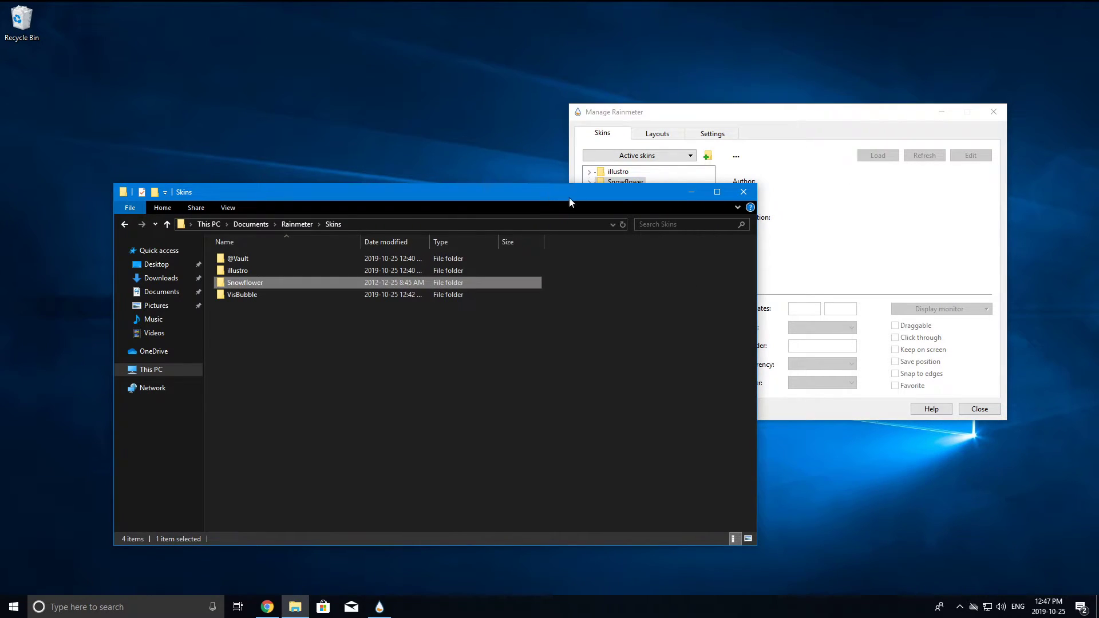
pyautogui.click(747, 195)
# Load Snowflower's Clock.ini skin and place the clock in the middle of the desktop at about 819, 401
pyautogui.moveTo(608, 111); pyautogui.dragTo(397, 139)
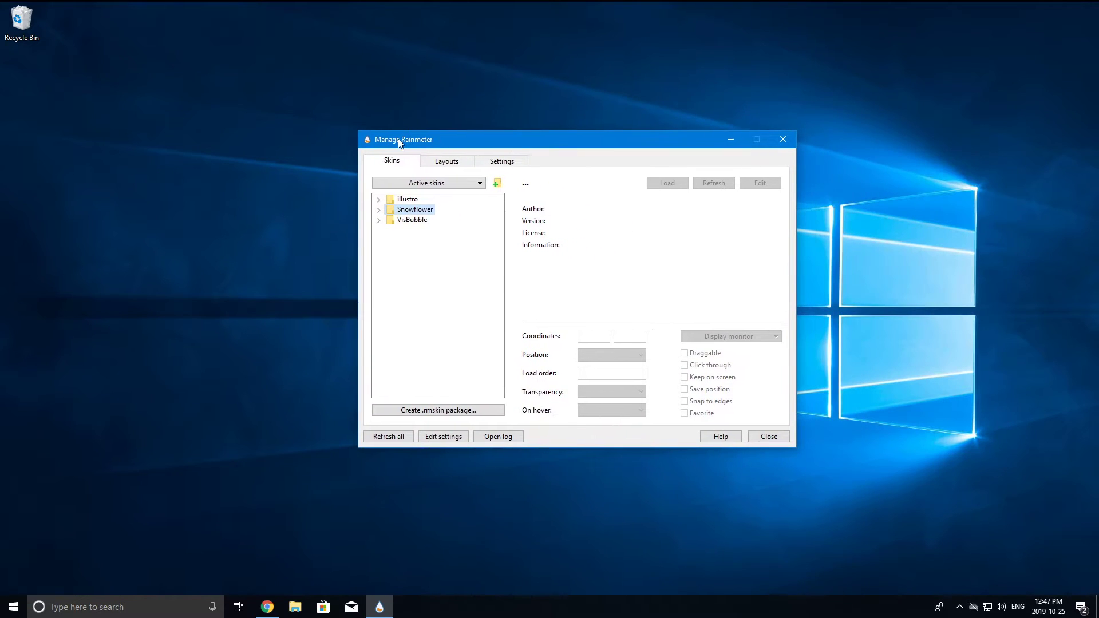
pyautogui.click(379, 210)
pyautogui.click(390, 220)
pyautogui.doubleClick(432, 230)
pyautogui.moveTo(441, 138); pyautogui.dragTo(804, 133)
pyautogui.moveTo(126, 94); pyautogui.dragTo(594, 324)
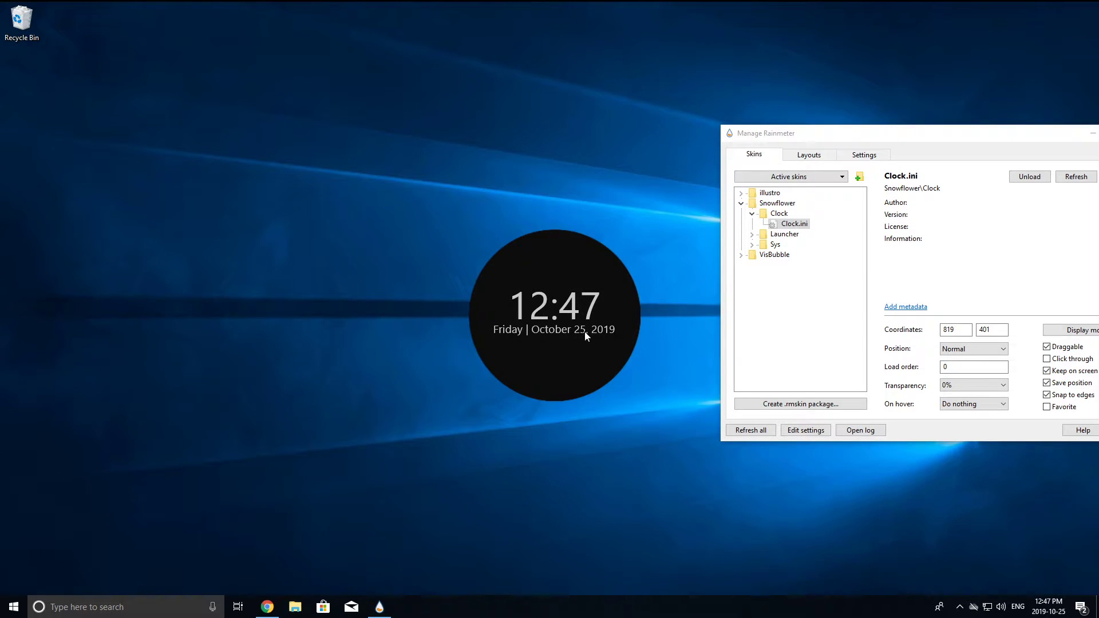
# Load VisBubble's Wave.ini skin and start playing TheFatRat - Unity on YouTube in Chrome, then minimize the browser
pyautogui.click(741, 254)
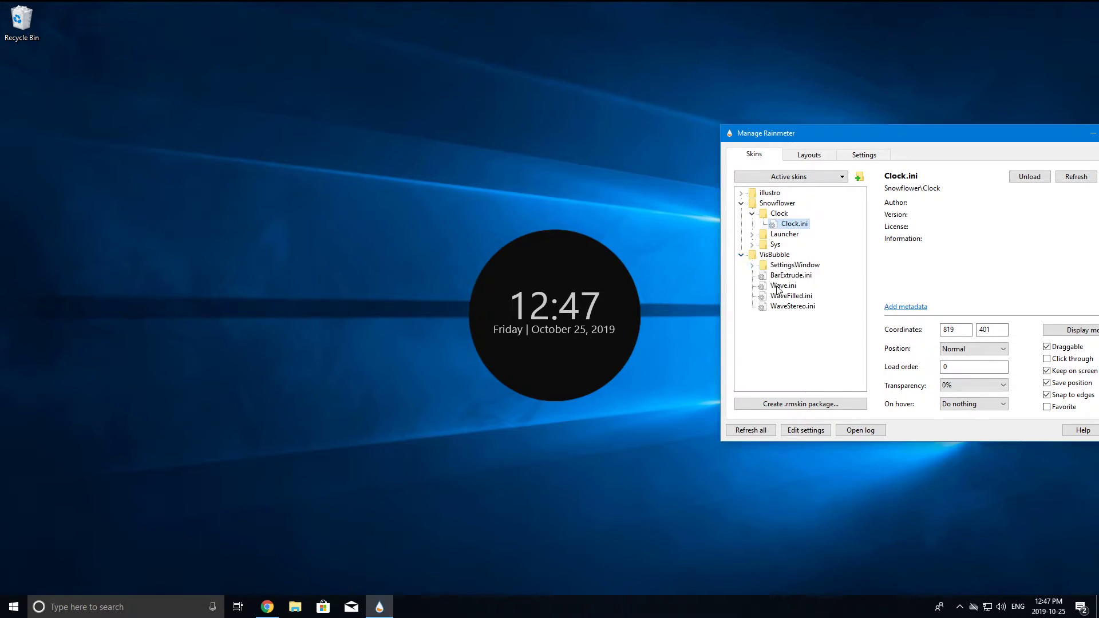
pyautogui.doubleClick(799, 288)
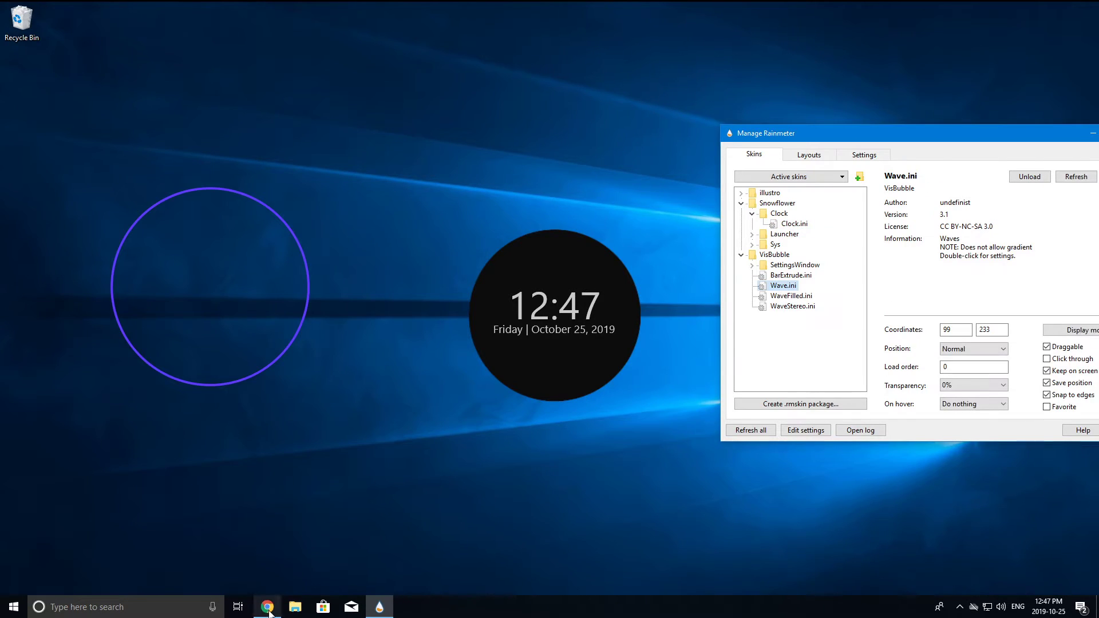
pyautogui.click(267, 607)
pyautogui.click(252, 10)
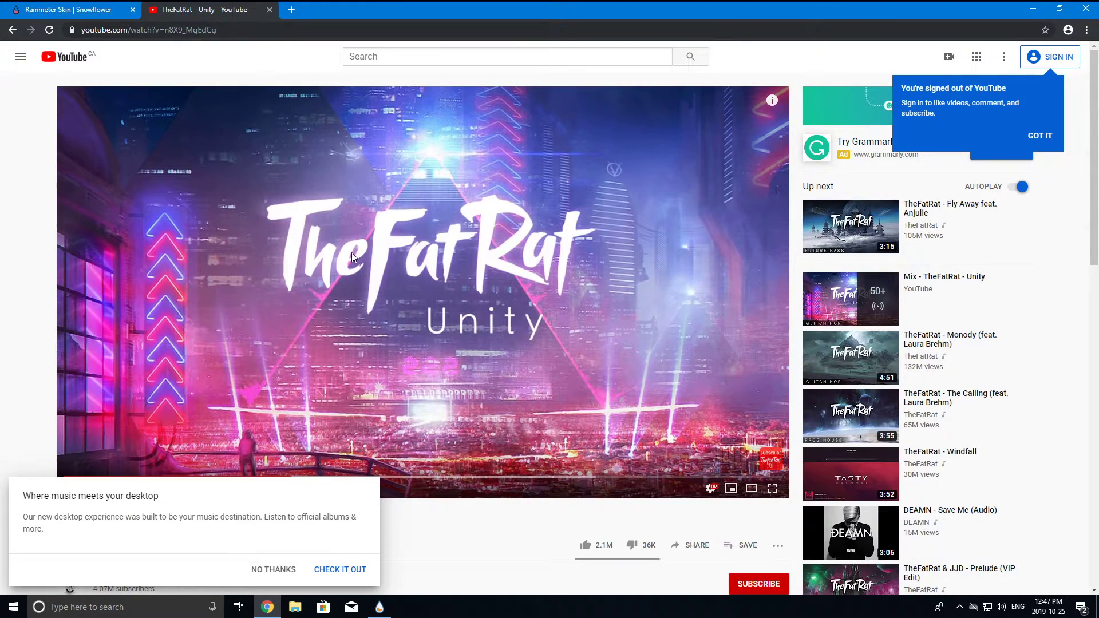
pyautogui.click(1041, 6)
# Set the wave visualizer's Radius to 52 in its VisBubble settings and centre the visualizer on the clock
pyautogui.moveTo(192, 344); pyautogui.dragTo(564, 377)
pyautogui.rightClick(685, 369)
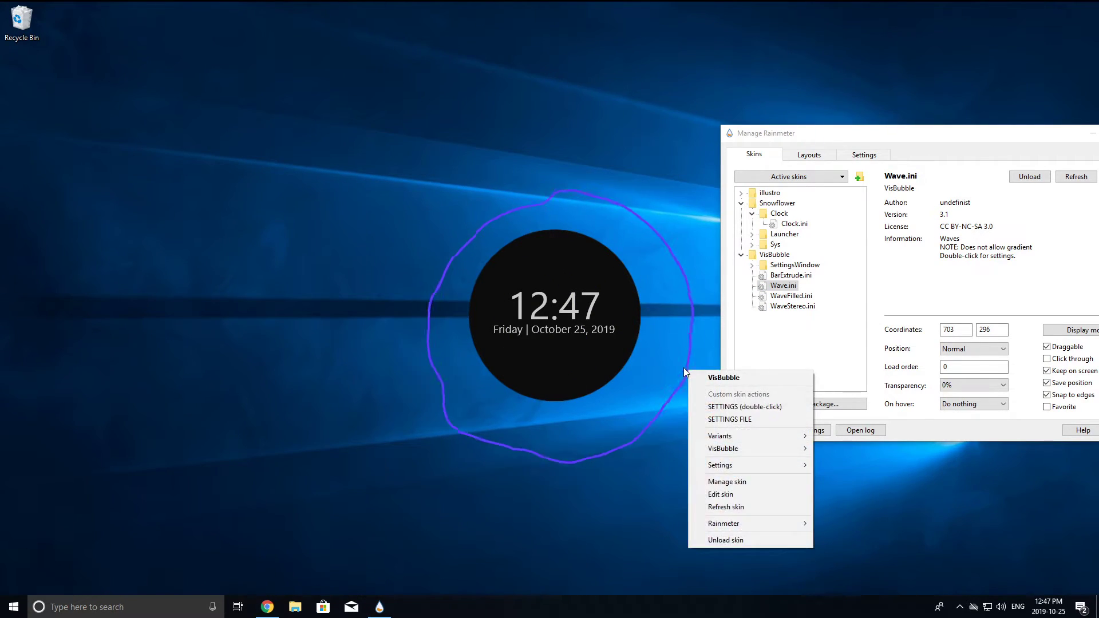
pyautogui.click(723, 404)
pyautogui.moveTo(557, 170); pyautogui.dragTo(757, 163)
pyautogui.click(626, 174)
pyautogui.click(815, 207)
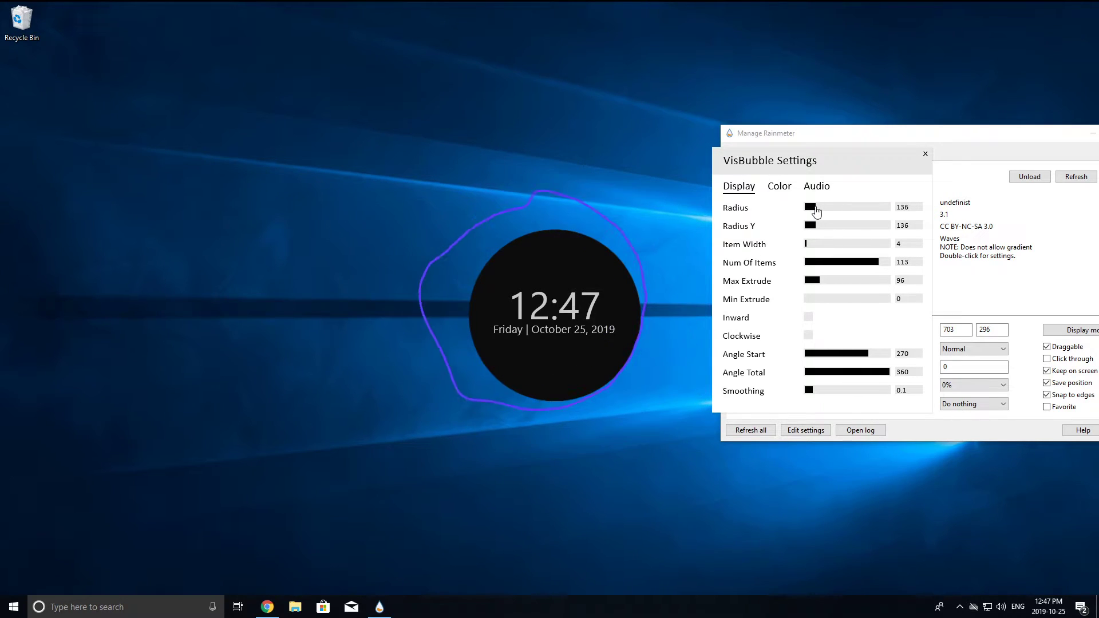
pyautogui.click(809, 208)
pyautogui.moveTo(497, 266); pyautogui.dragTo(564, 336)
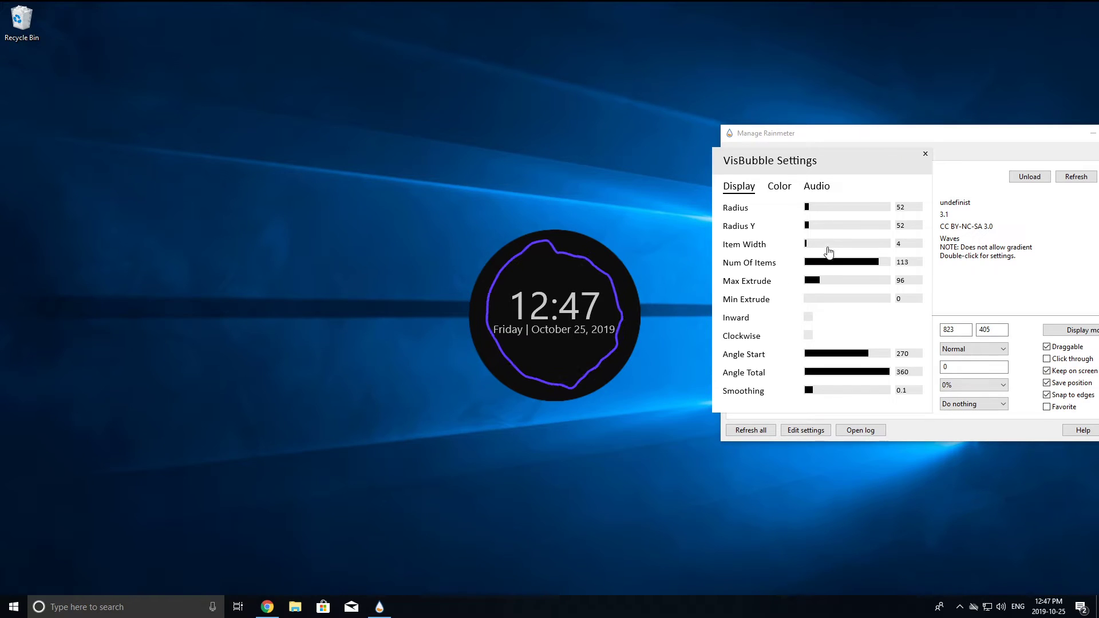
pyautogui.click(925, 154)
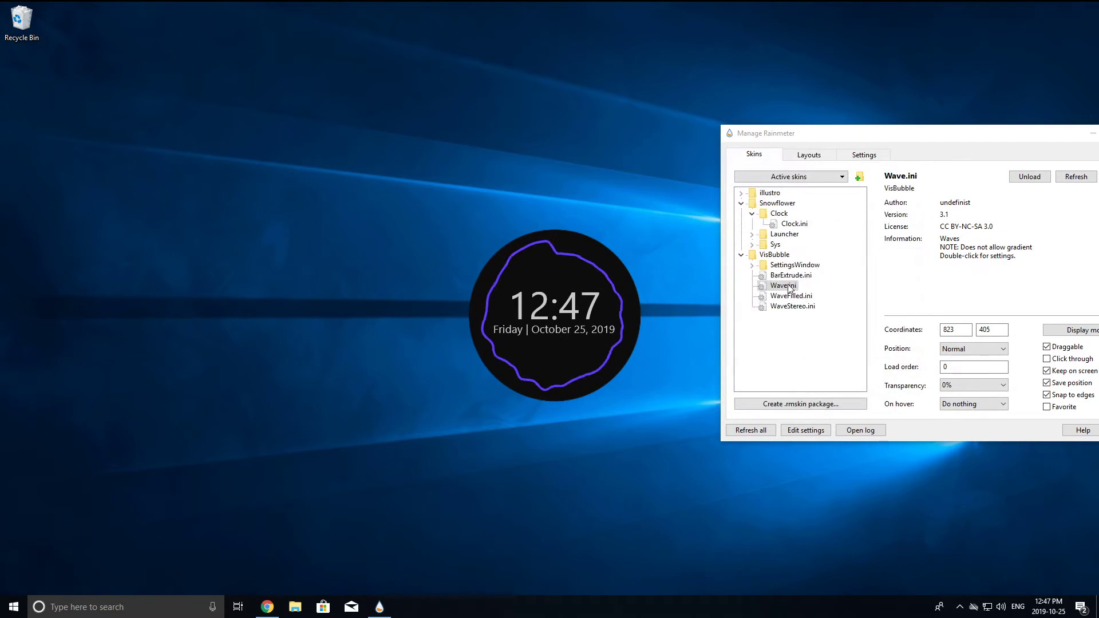
# Pause the YouTube song in Chrome and move the wave visualizer off the clock to about 368, 436
pyautogui.click(267, 607)
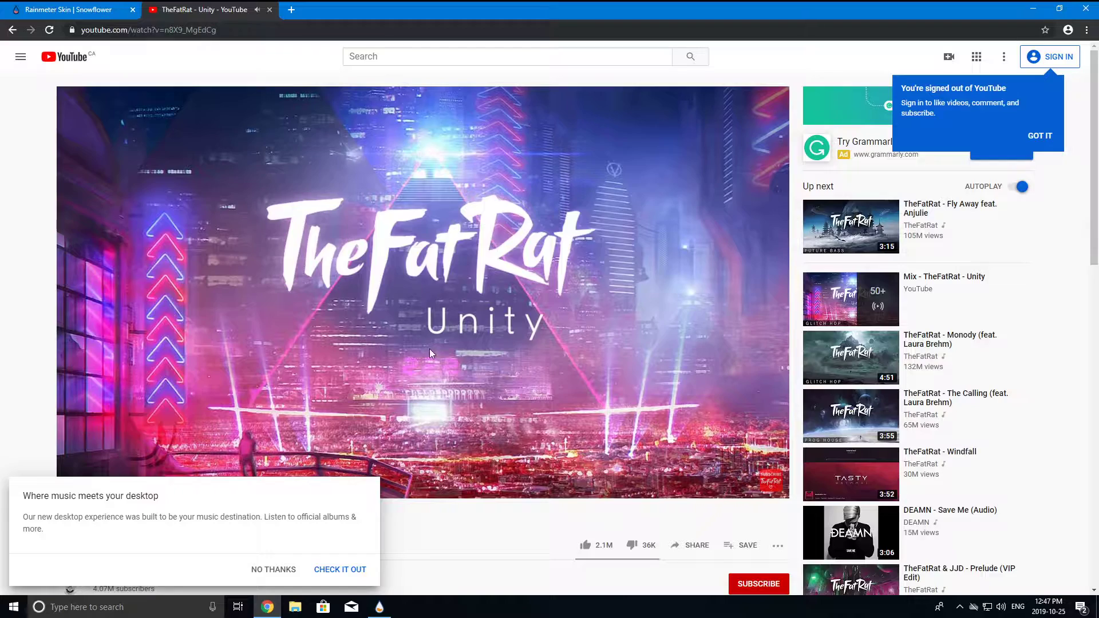
pyautogui.click(1034, 8)
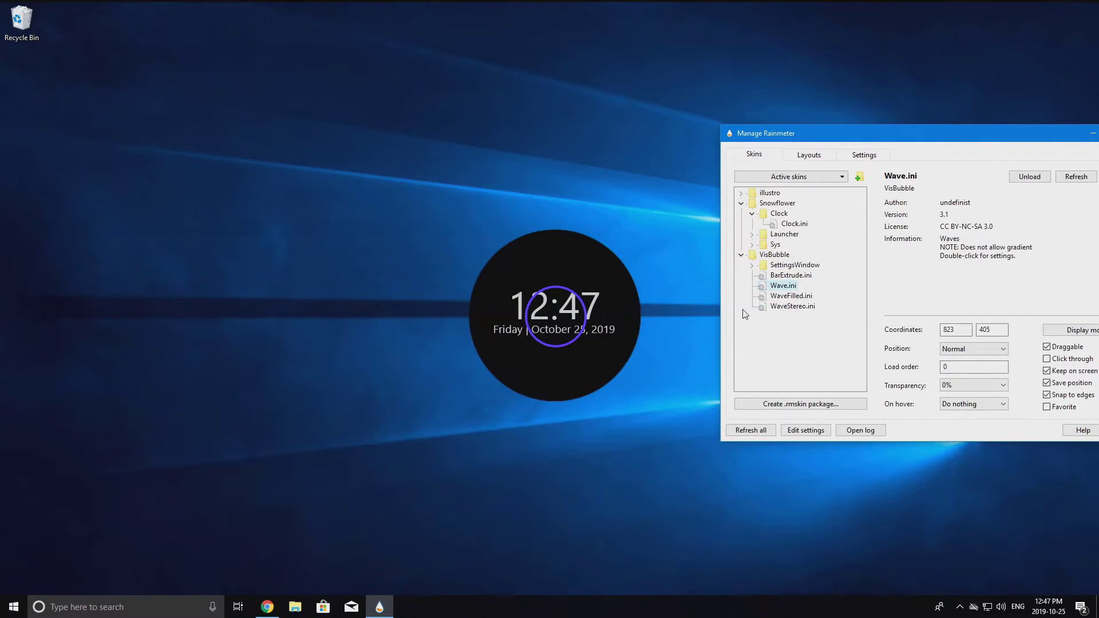
pyautogui.moveTo(572, 329); pyautogui.dragTo(313, 346)
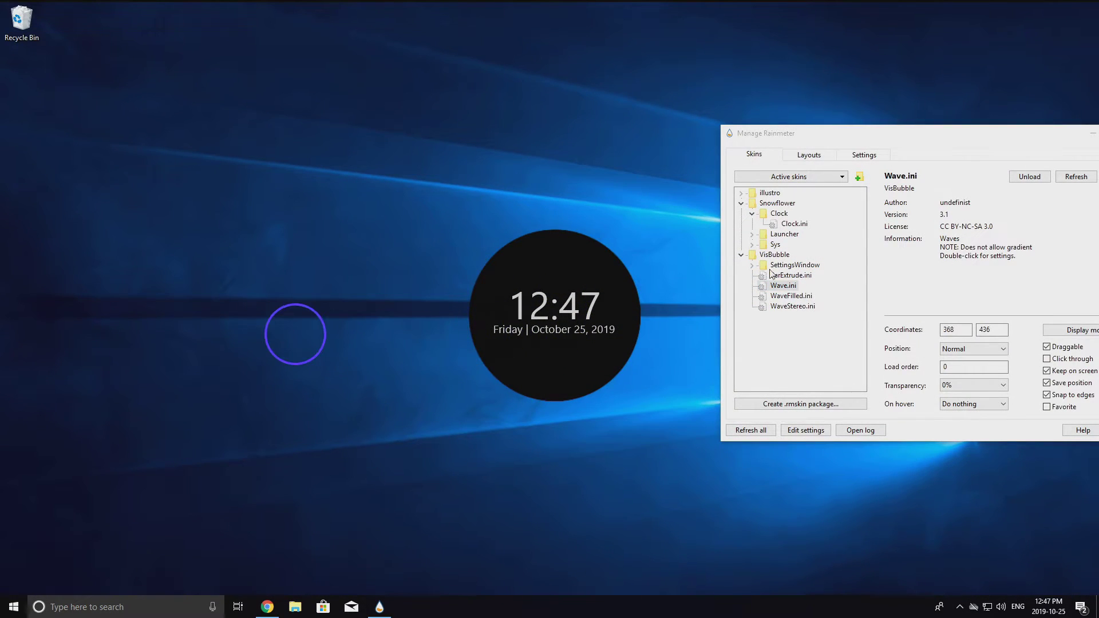
# Collapse the VisBubble and Clock folders and load the skin in Snowflower's Launcher folder
pyautogui.click(742, 255)
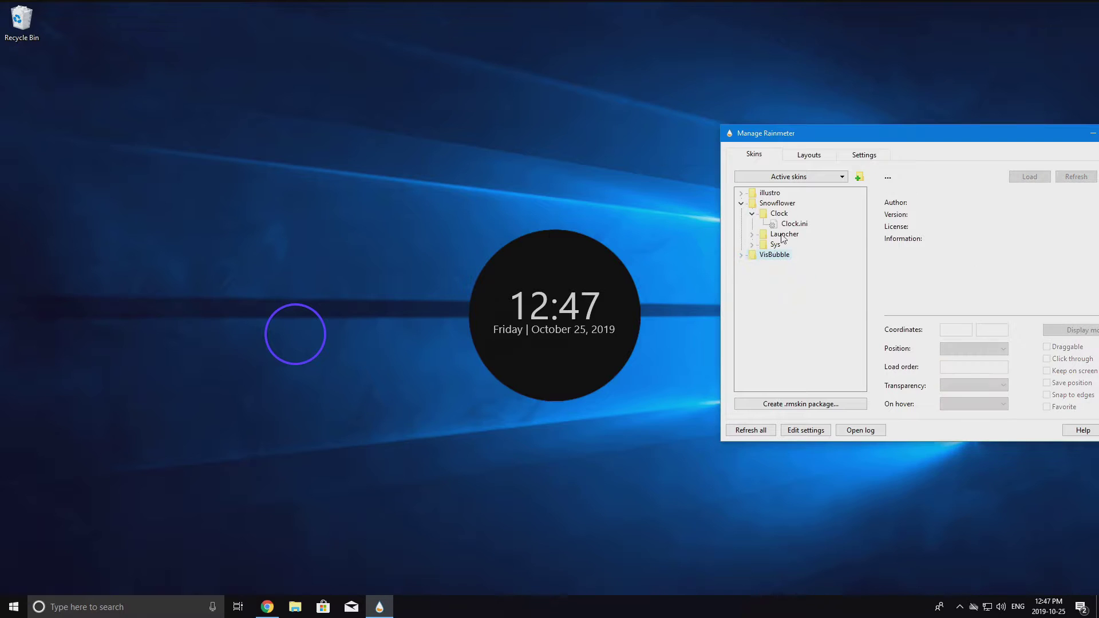
pyautogui.click(752, 213)
pyautogui.click(752, 224)
pyautogui.doubleClick(789, 235)
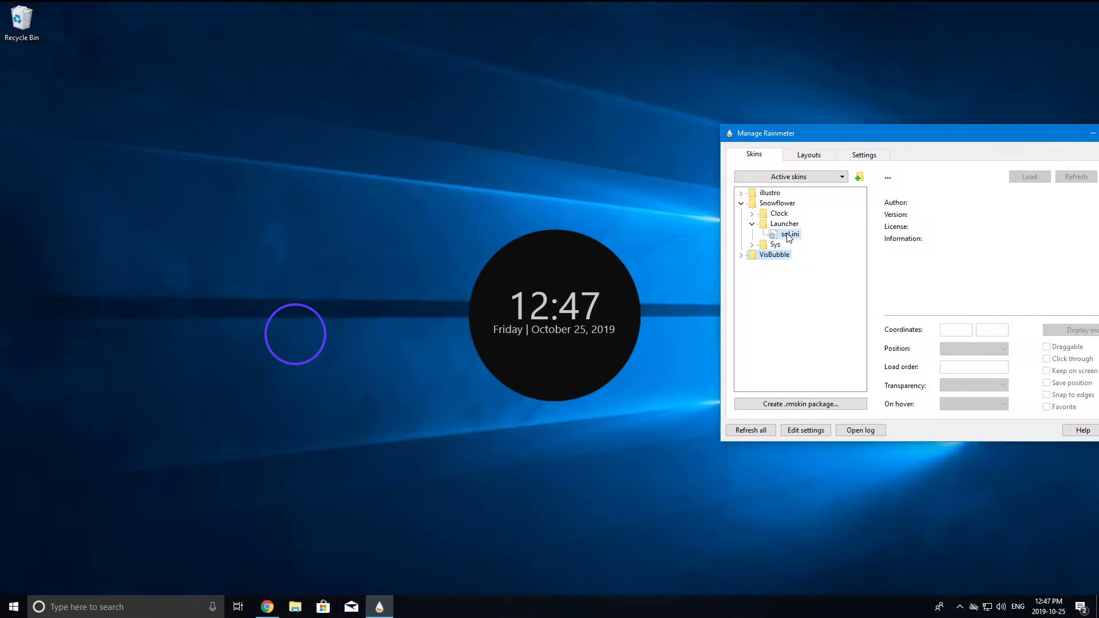
# Move the Snowflower launcher row to about 645, 841, below the Manage Rainmeter window, and unload the skin
pyautogui.moveTo(919, 137); pyautogui.dragTo(628, 118)
pyautogui.moveTo(76, 14); pyautogui.dragTo(86, 45)
pyautogui.moveTo(24, 9); pyautogui.dragTo(393, 491)
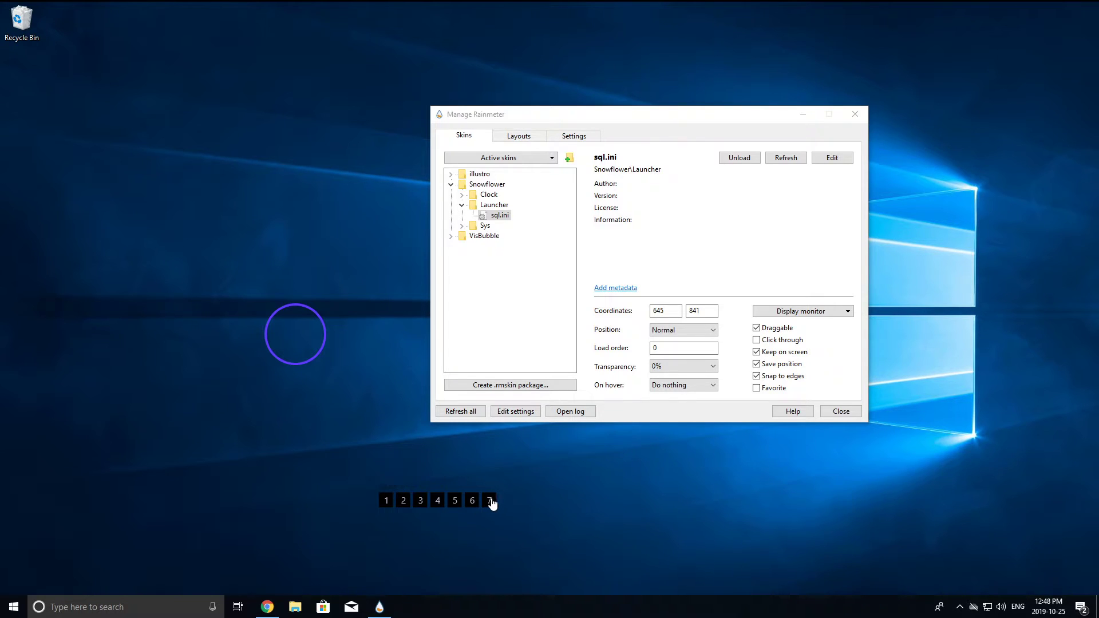
pyautogui.rightClick(403, 501)
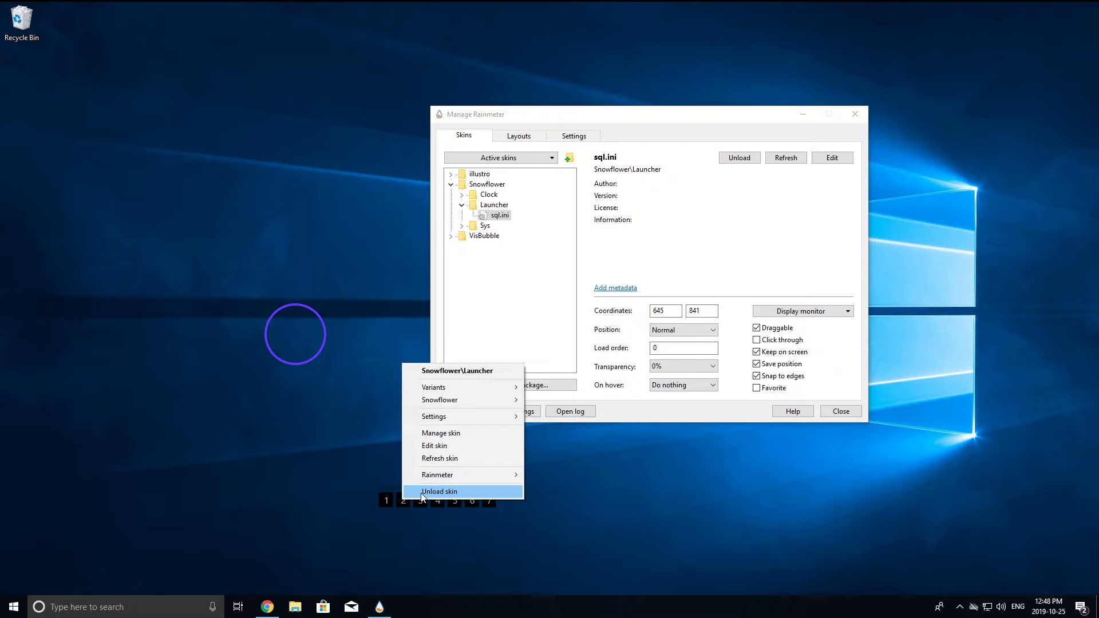
pyautogui.click(422, 493)
# Load Snowflower's Sys.ini skin and place it against the clock's lower-right edge, moving the Manage Rainmeter window out of the way
pyautogui.click(461, 216)
pyautogui.doubleClick(500, 225)
pyautogui.click(46, 35)
pyautogui.moveTo(46, 36); pyautogui.dragTo(479, 467)
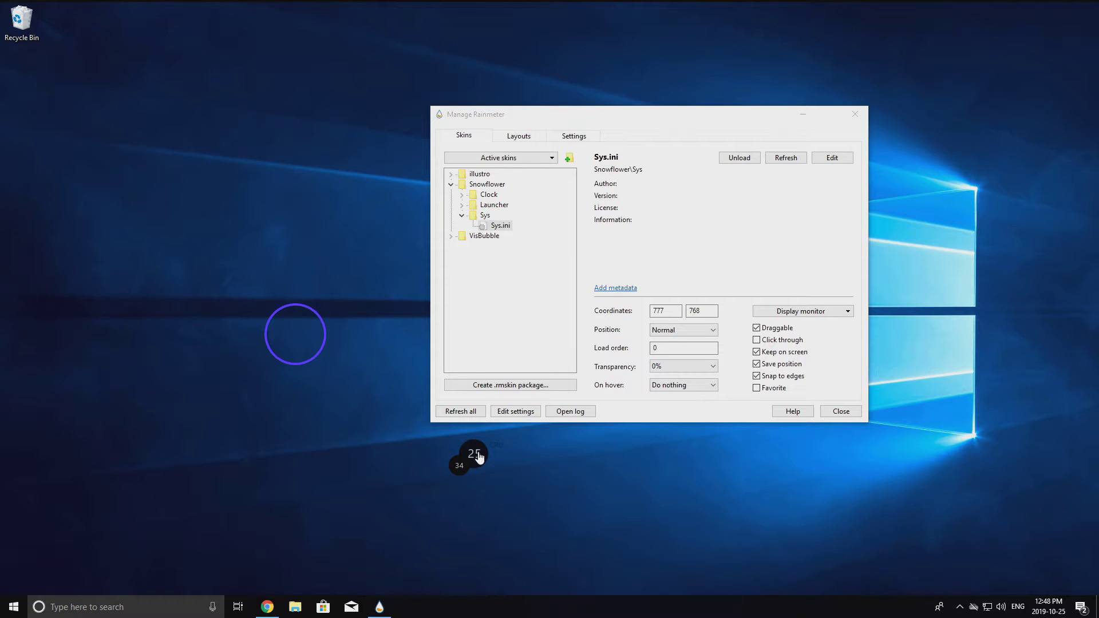
pyautogui.moveTo(527, 114); pyautogui.dragTo(210, 61)
pyautogui.moveTo(468, 466); pyautogui.dragTo(631, 399)
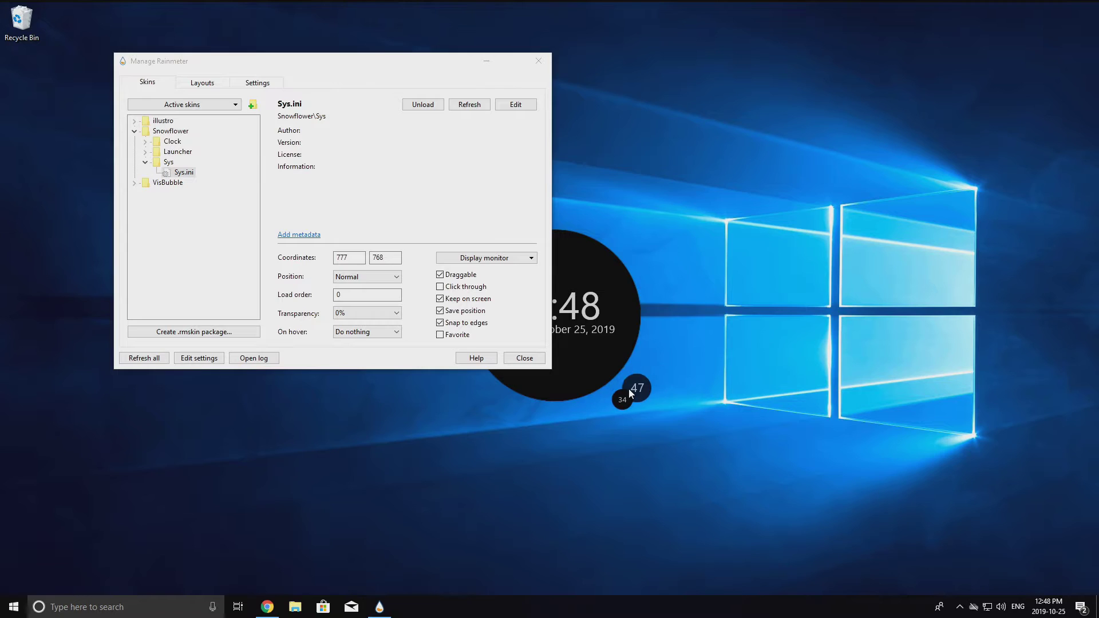
pyautogui.moveTo(351, 61); pyautogui.dragTo(306, 548)
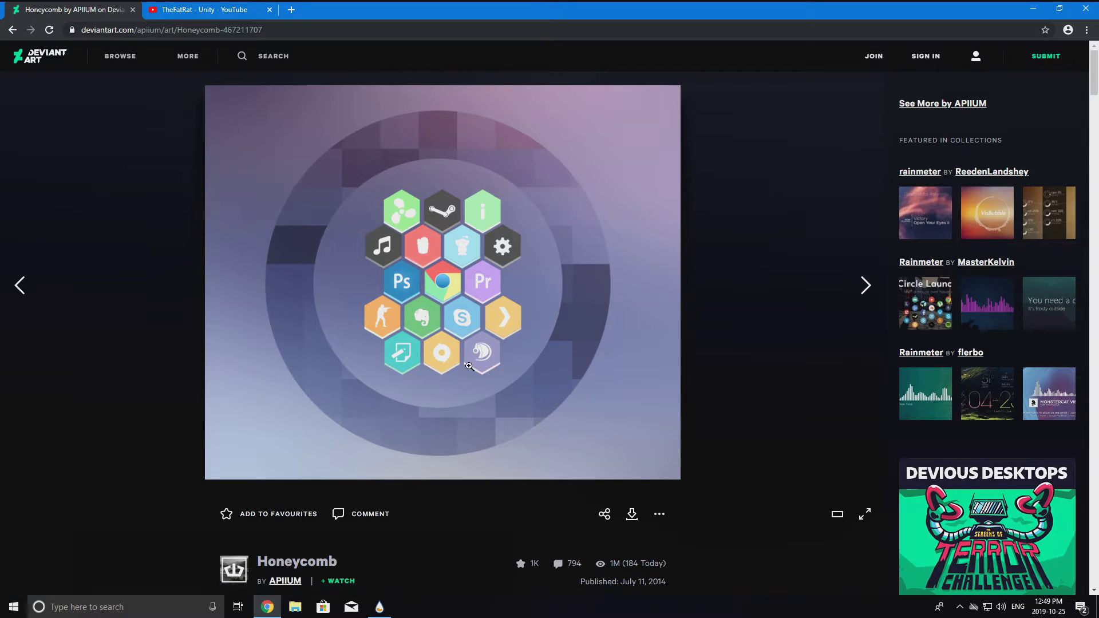
# Download the Honeycomb skin from its DeviantArt page, allowing multiple downloads, install it and minimize the browser
pyautogui.scroll(-1, 475, 362)
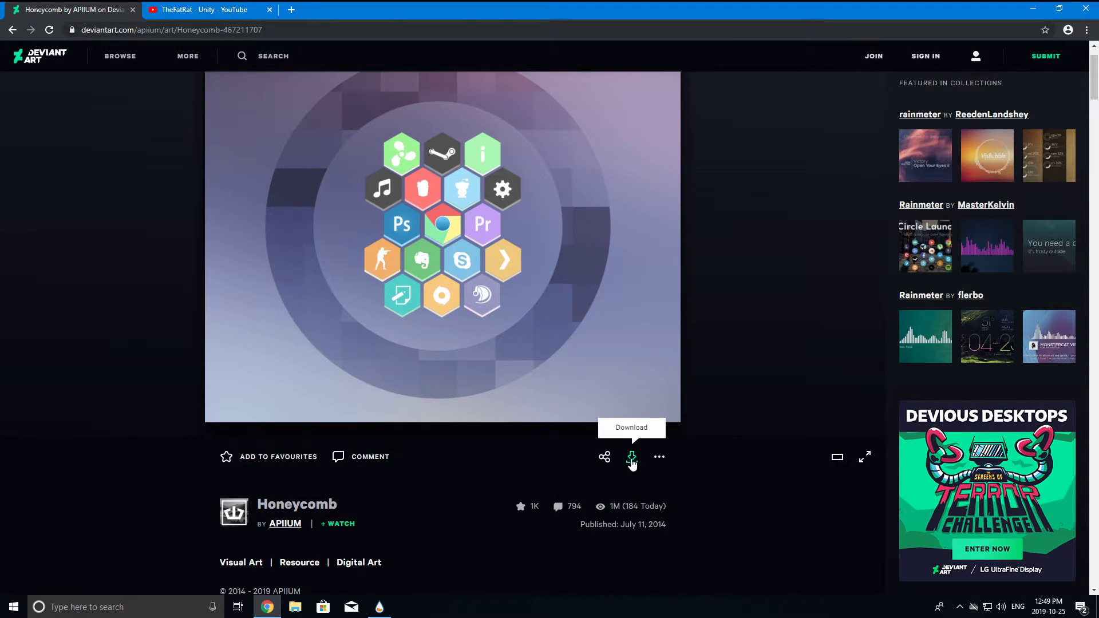
pyautogui.click(631, 463)
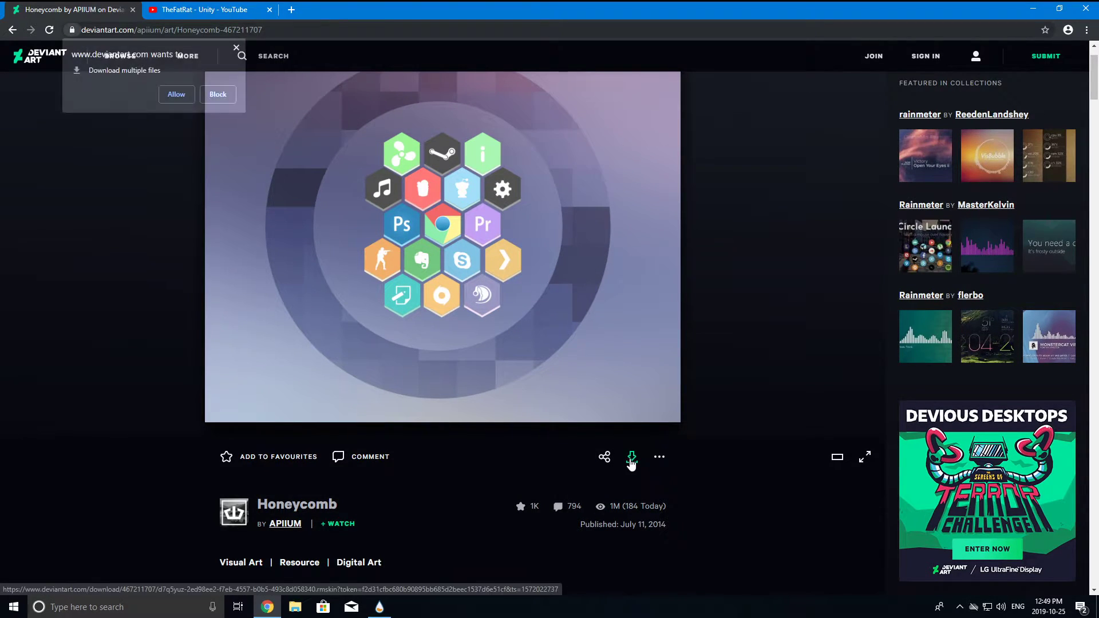
pyautogui.click(171, 98)
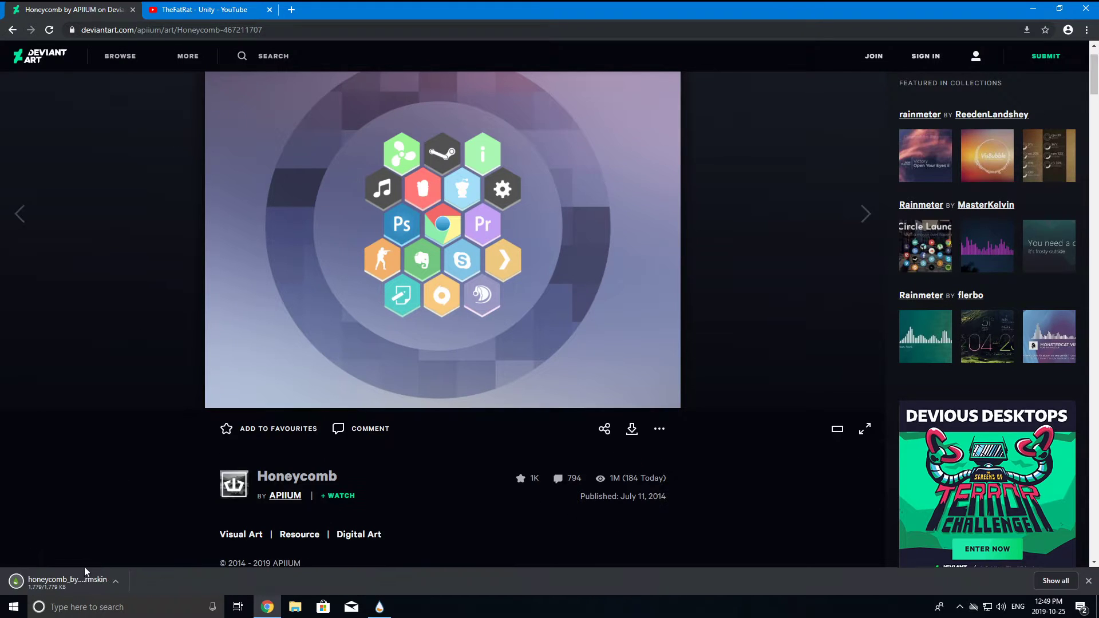
pyautogui.click(73, 584)
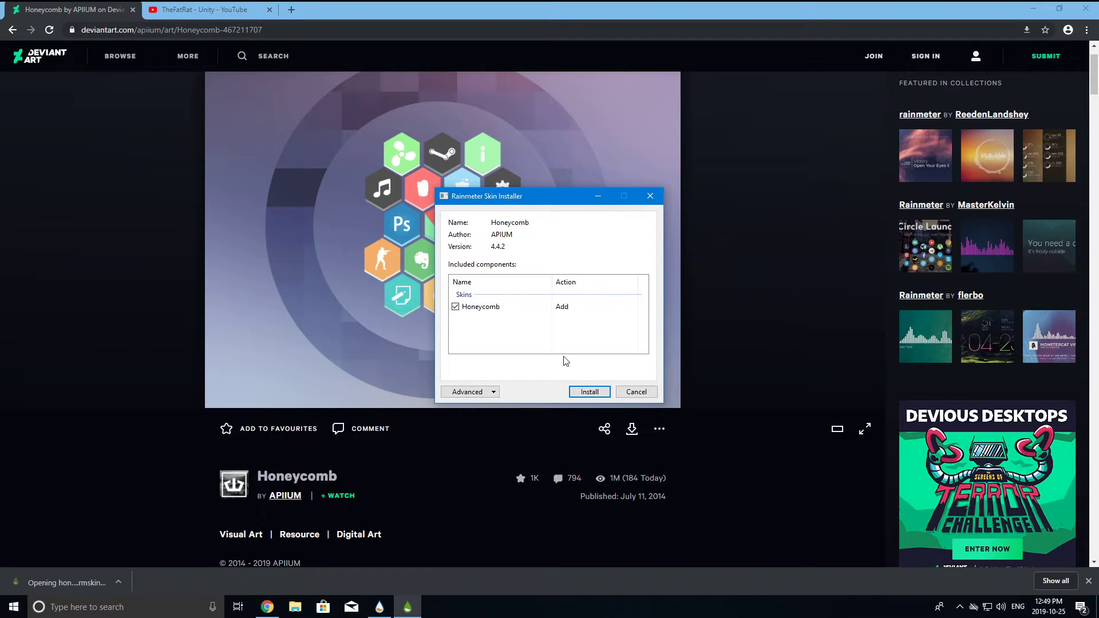
pyautogui.click(587, 393)
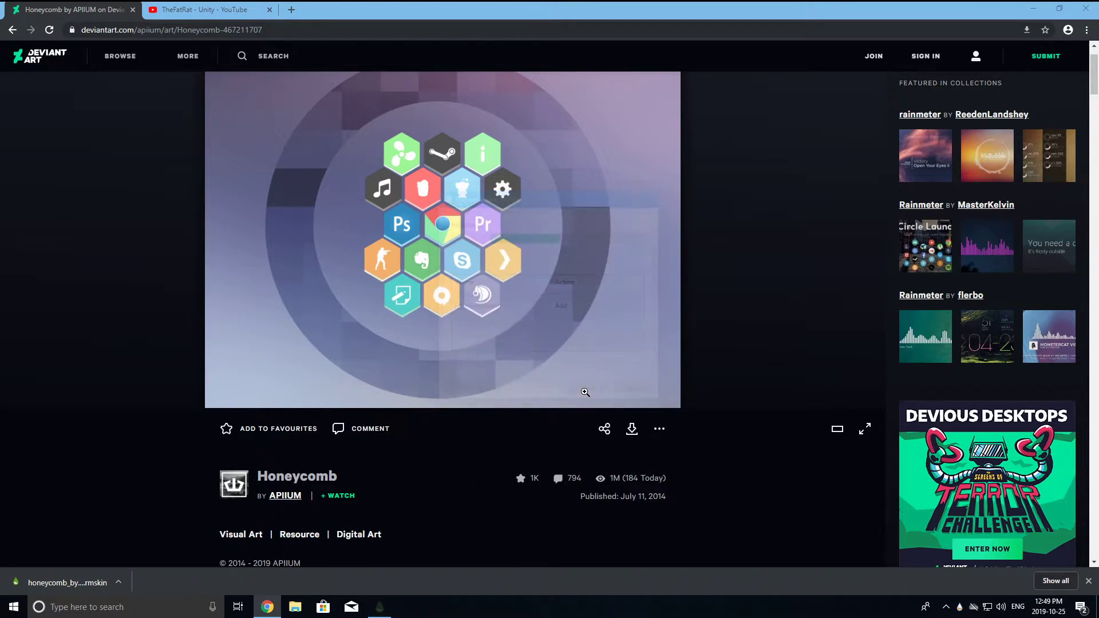
pyautogui.click(1033, 9)
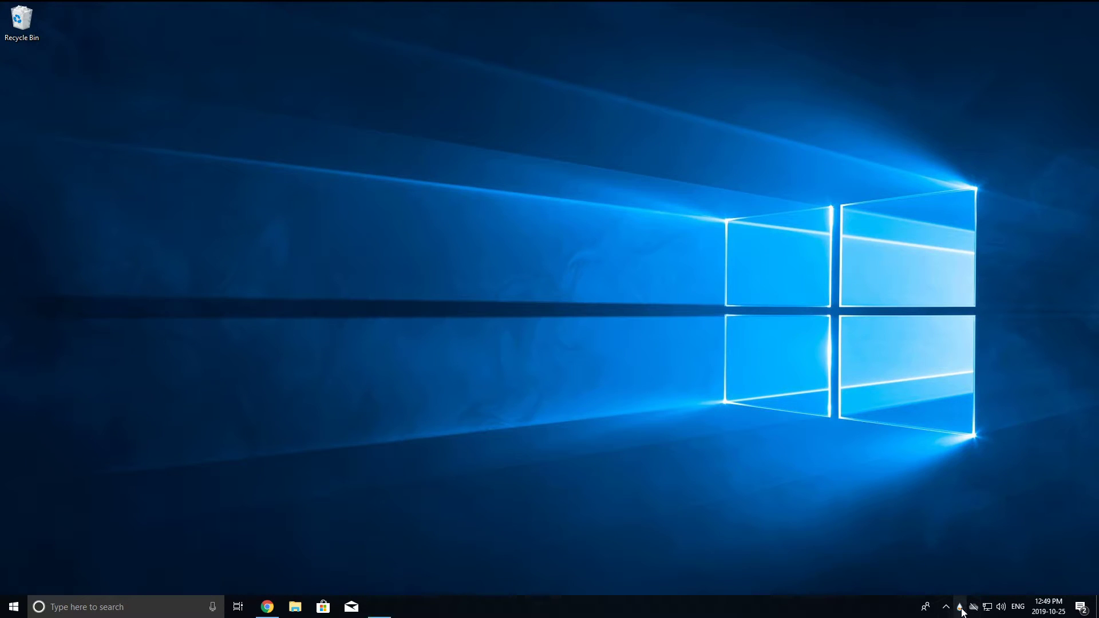
# Open the Rainmeter manager and expand the Honeycomb folder to browse its skins
pyautogui.click(960, 607)
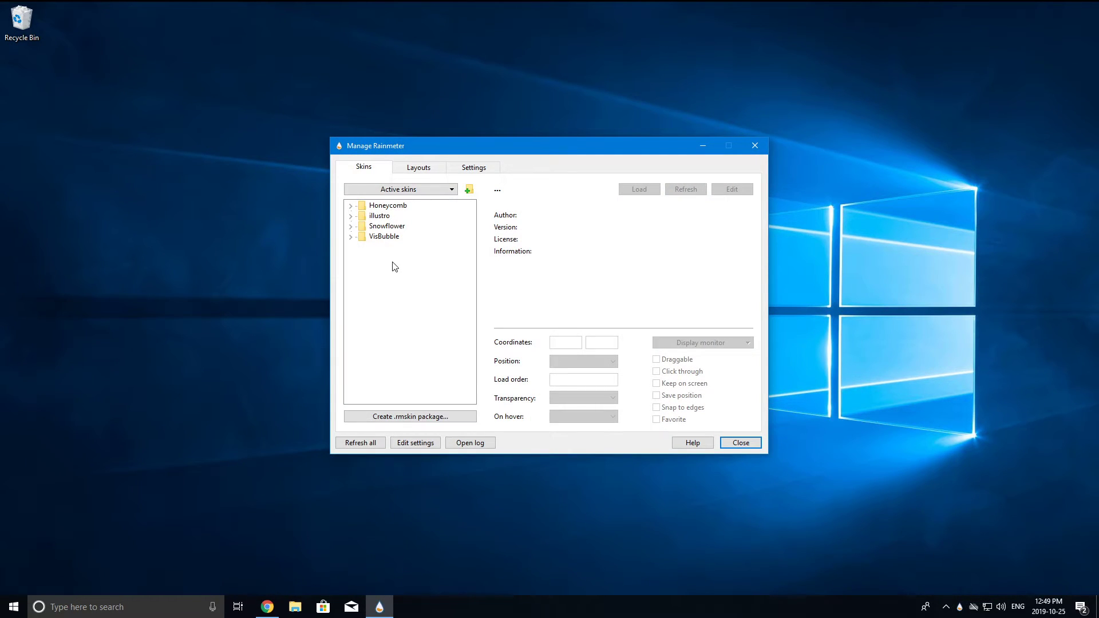
pyautogui.click(350, 206)
pyautogui.scroll(-3, 422, 276)
pyautogui.scroll(-10, 422, 281)
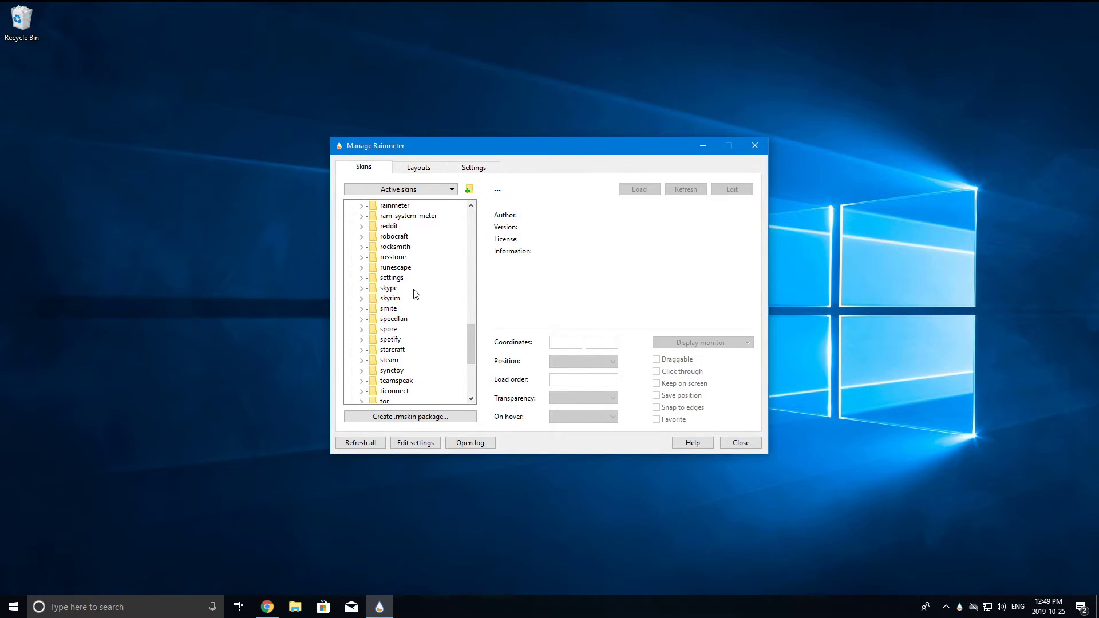
pyautogui.scroll(10, 422, 321)
pyautogui.scroll(4, 422, 332)
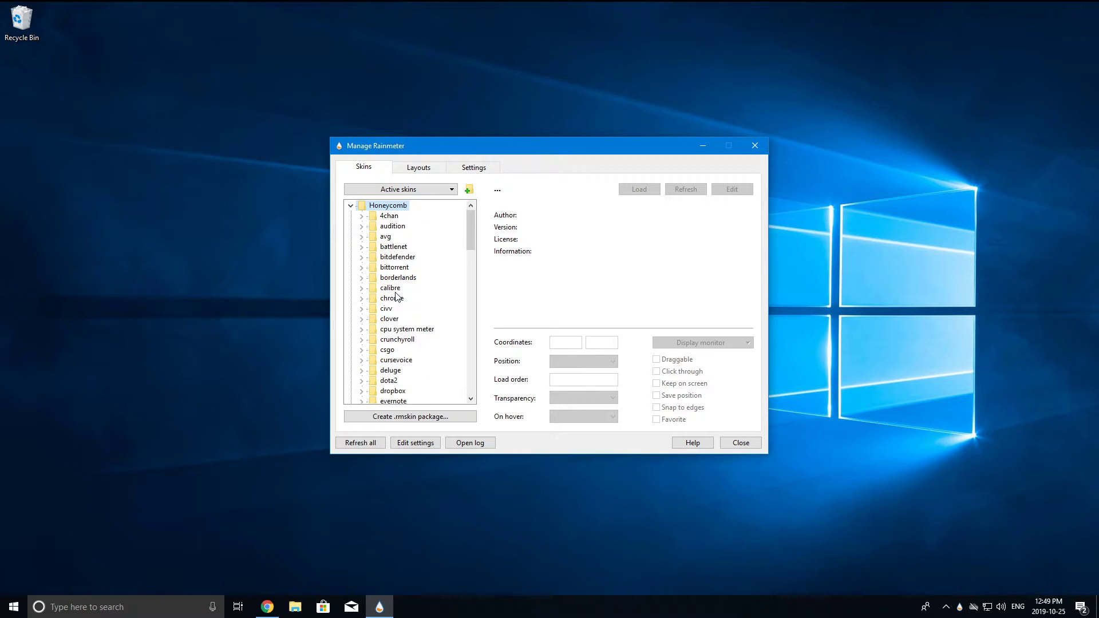
# Load Honeycomb's chrome.ini skin, place it at about 90, 288, and test it by launching Chrome and closing the new window
pyautogui.click(361, 299)
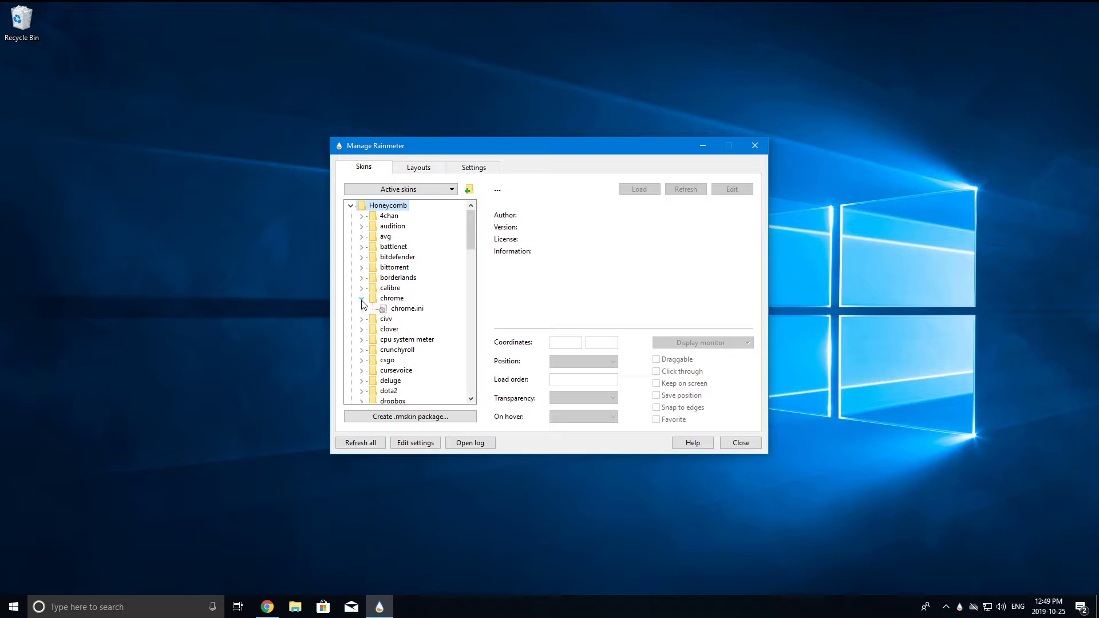
pyautogui.click(411, 310)
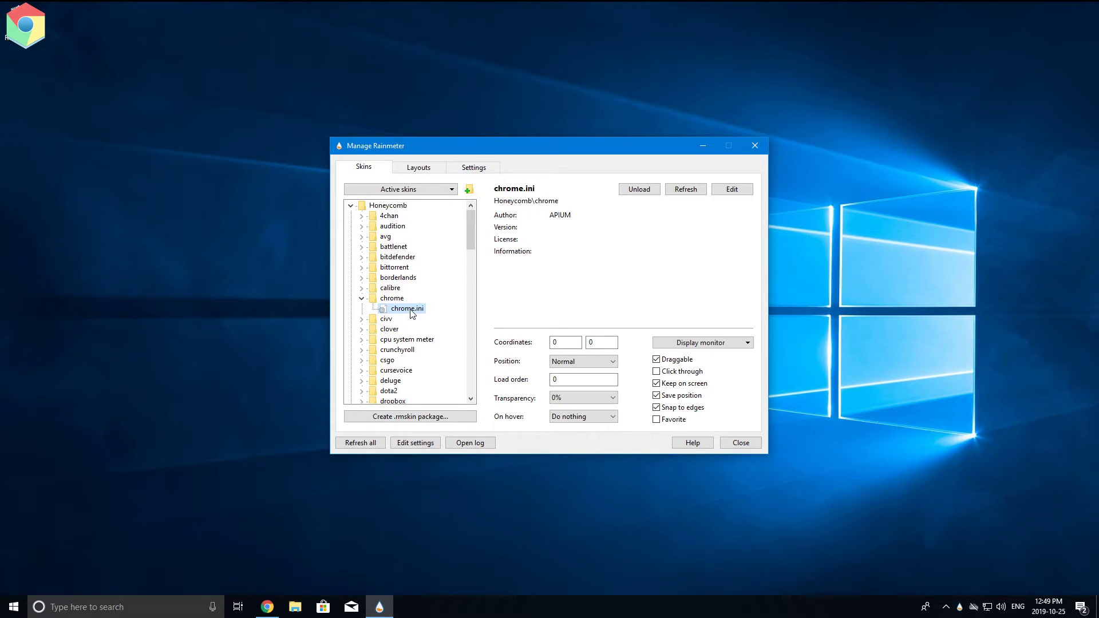
pyautogui.moveTo(23, 27); pyautogui.dragTo(69, 191)
pyautogui.click(83, 197)
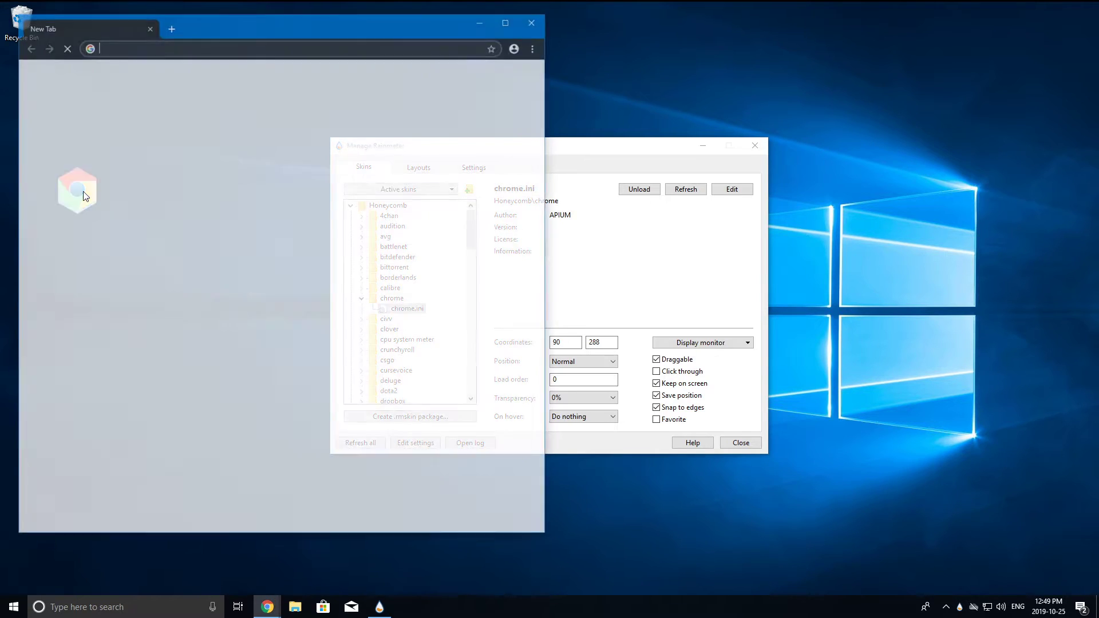
pyautogui.click(535, 21)
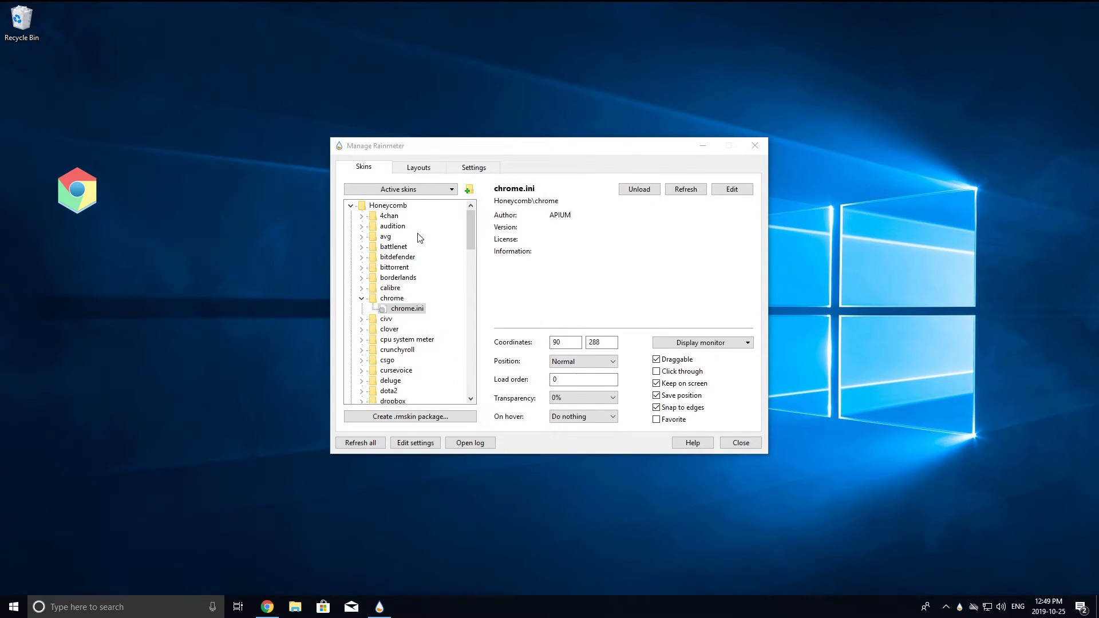
# Load Honeycomb's minecraft.ini skin, switch it to minecraft_alt_icon.ini and move it to about 197, 474
pyautogui.click(362, 302)
pyautogui.scroll(-1, 424, 349)
pyautogui.scroll(-4, 423, 349)
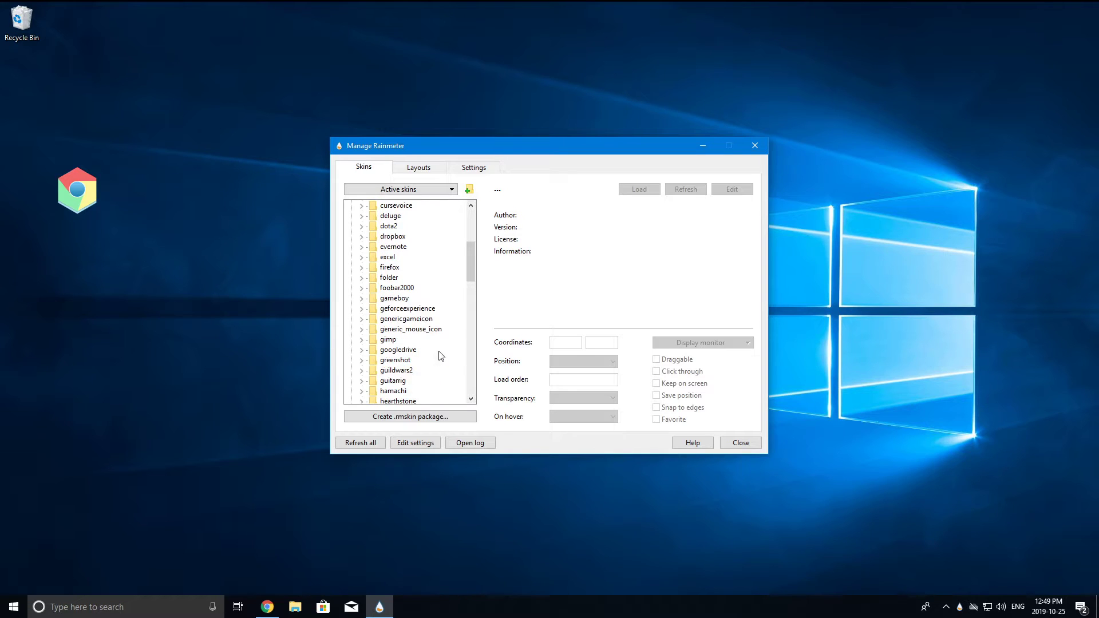
pyautogui.scroll(-5, 442, 355)
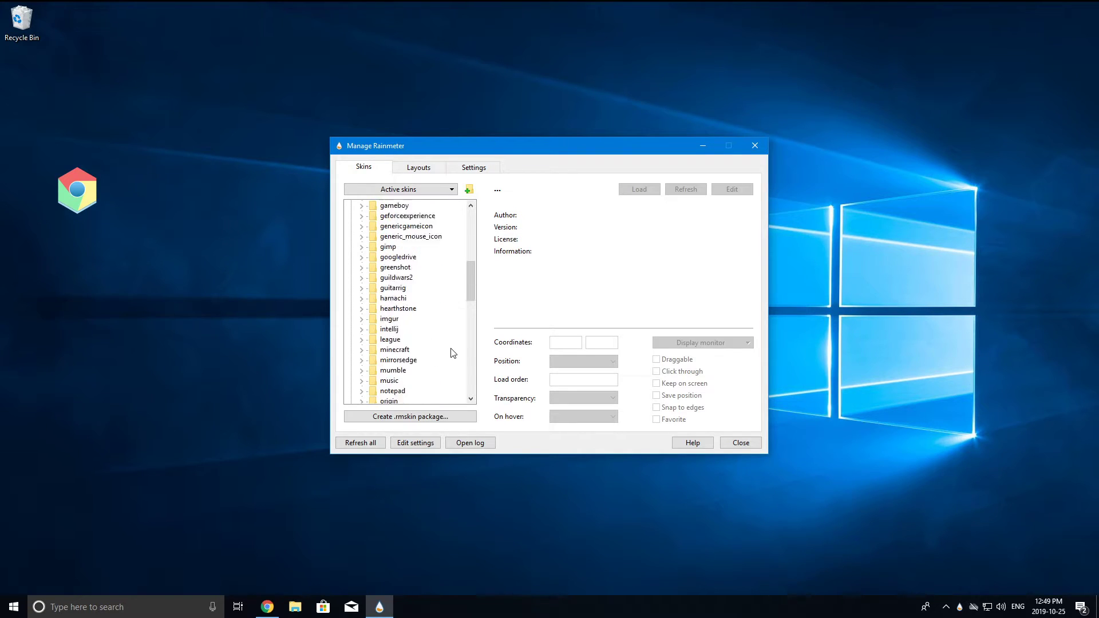
pyautogui.doubleClick(400, 288)
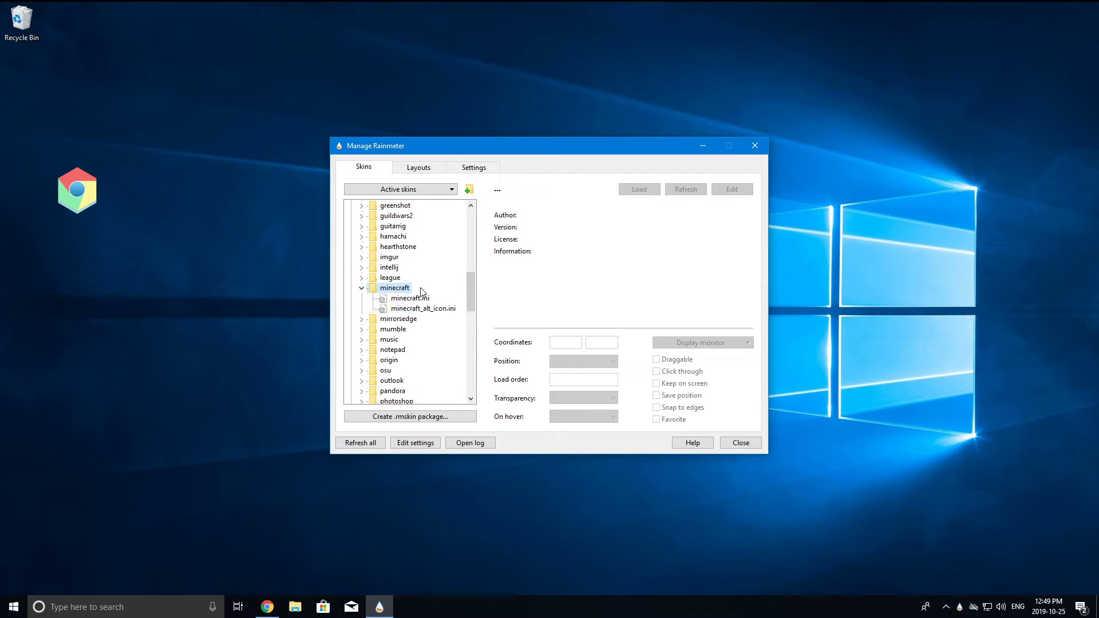
pyautogui.doubleClick(407, 298)
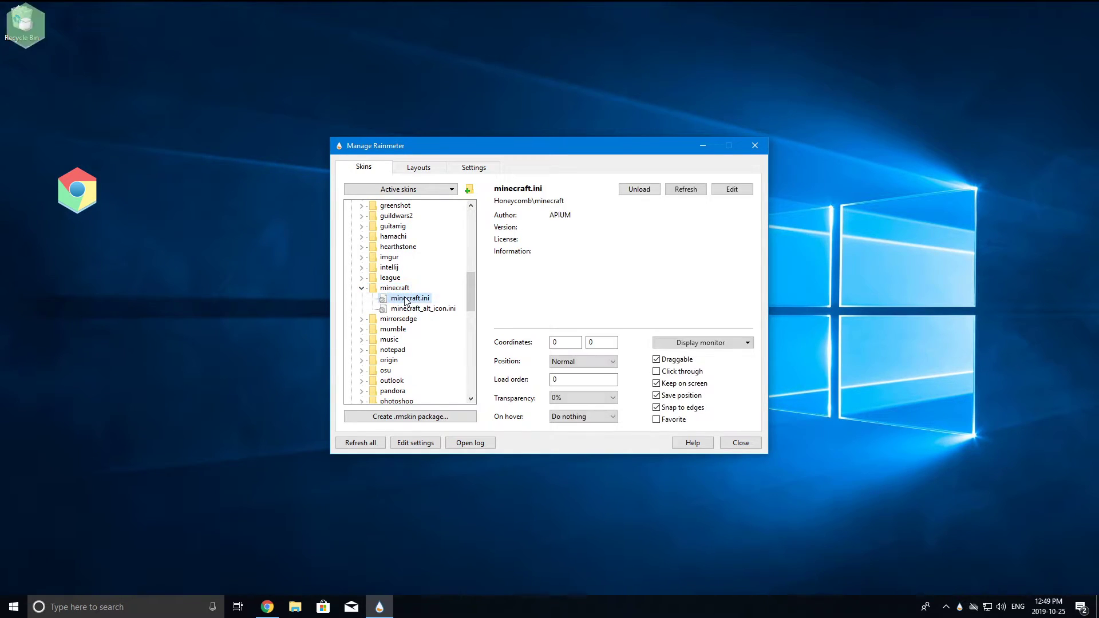
pyautogui.doubleClick(413, 311)
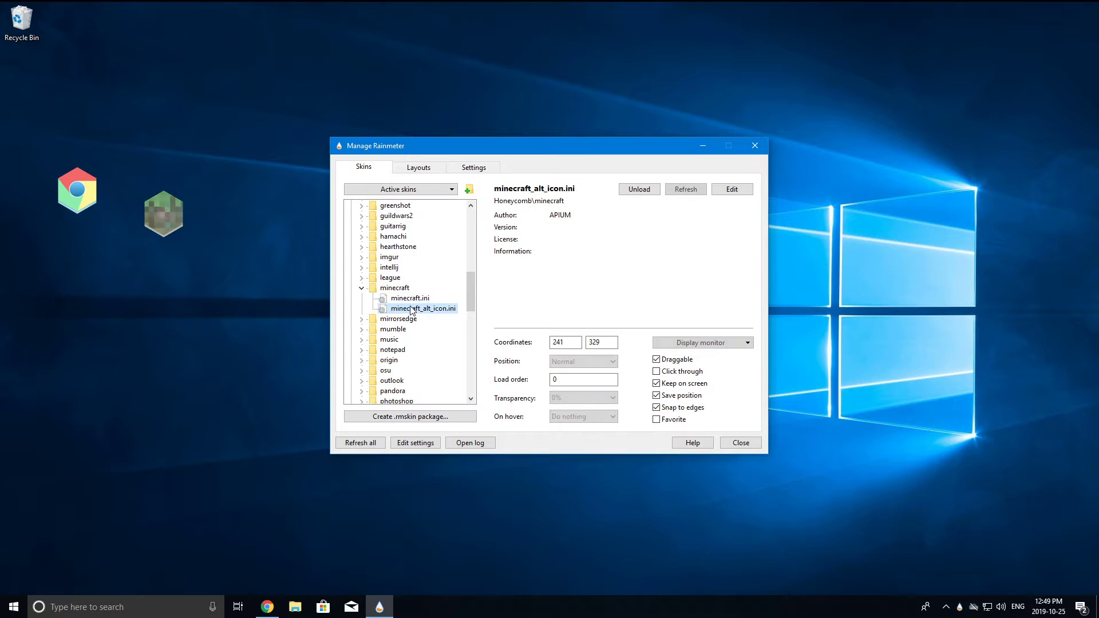
pyautogui.moveTo(172, 213); pyautogui.dragTo(147, 296)
# Switch the Minecraft skin to minecraft.ini and back to minecraft_alt_icon.ini, and snap it against the Chrome hexagon's right side
pyautogui.doubleClick(401, 298)
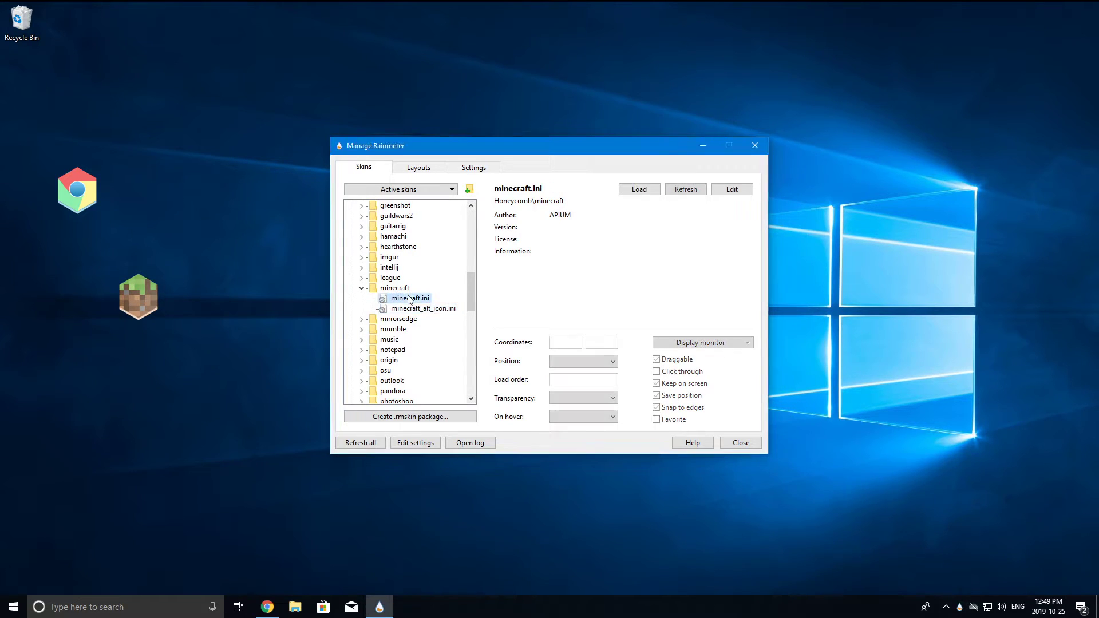
pyautogui.doubleClick(412, 319)
pyautogui.click(362, 319)
pyautogui.doubleClick(413, 309)
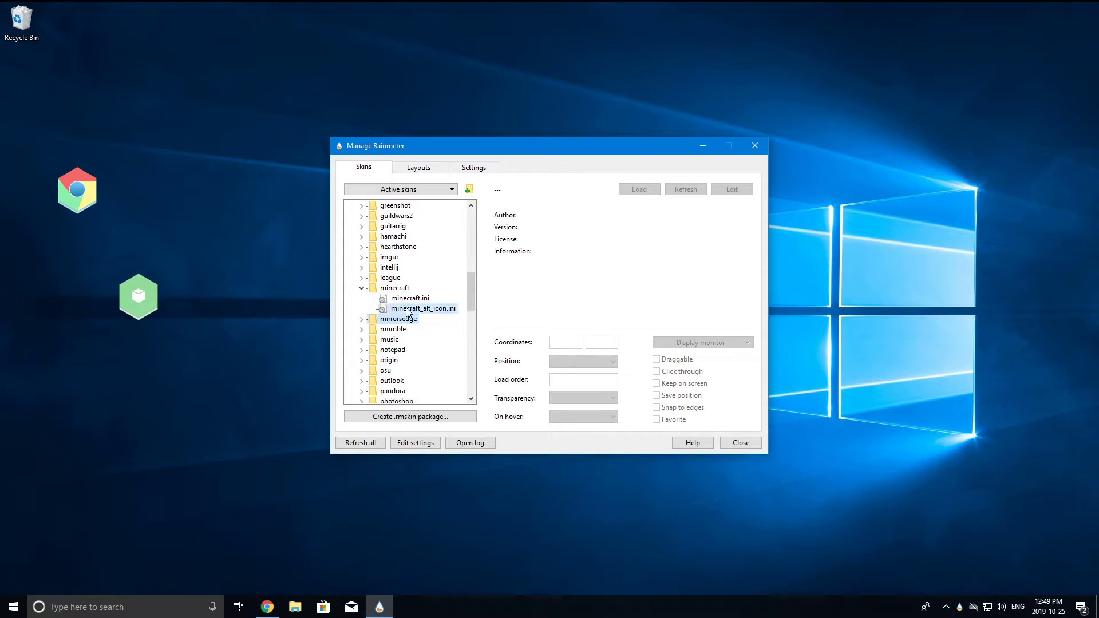
pyautogui.click(144, 267)
pyautogui.moveTo(122, 194); pyautogui.dragTo(122, 195)
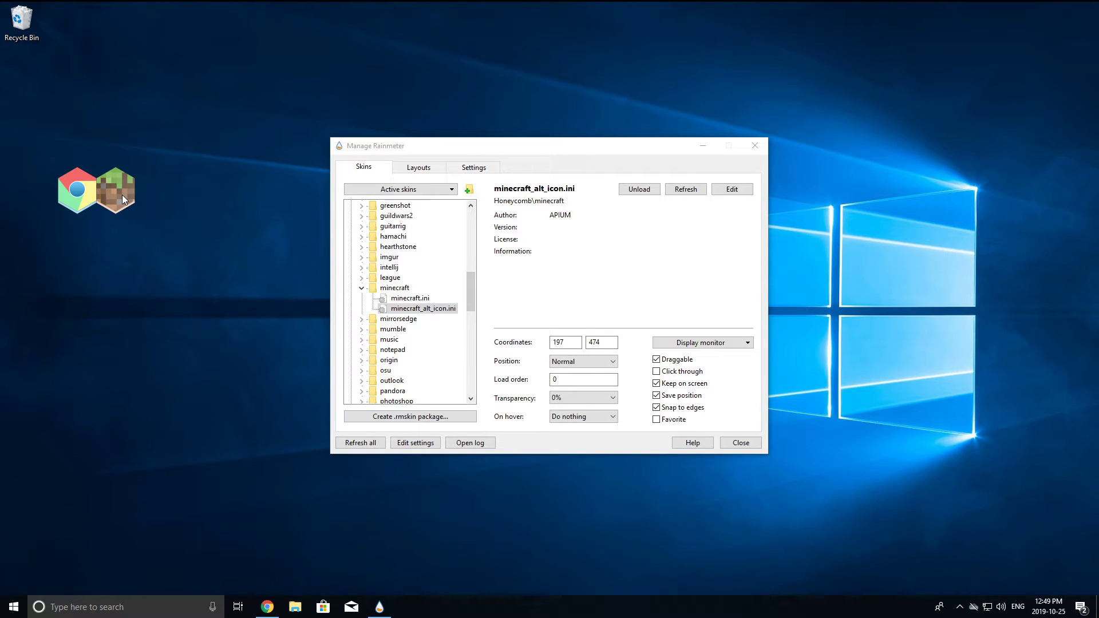
# Load Honeycomb's music.ini above the Chrome and Minecraft hexagons and notepad.ini below them
pyautogui.click(362, 339)
pyautogui.doubleClick(405, 350)
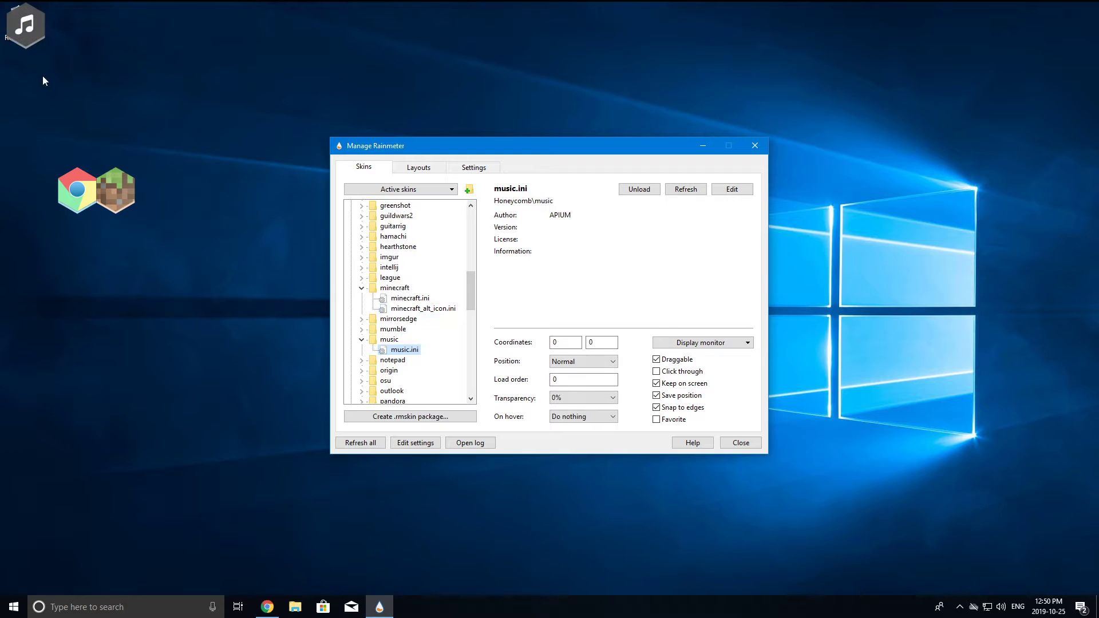
pyautogui.moveTo(16, 37); pyautogui.dragTo(70, 142)
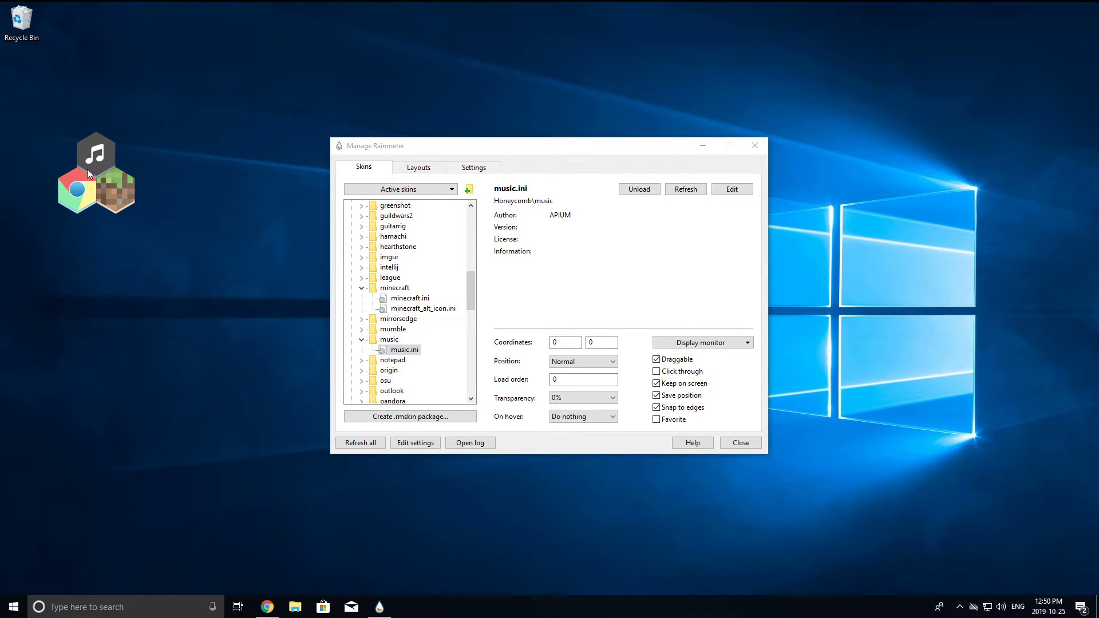
pyautogui.click(362, 360)
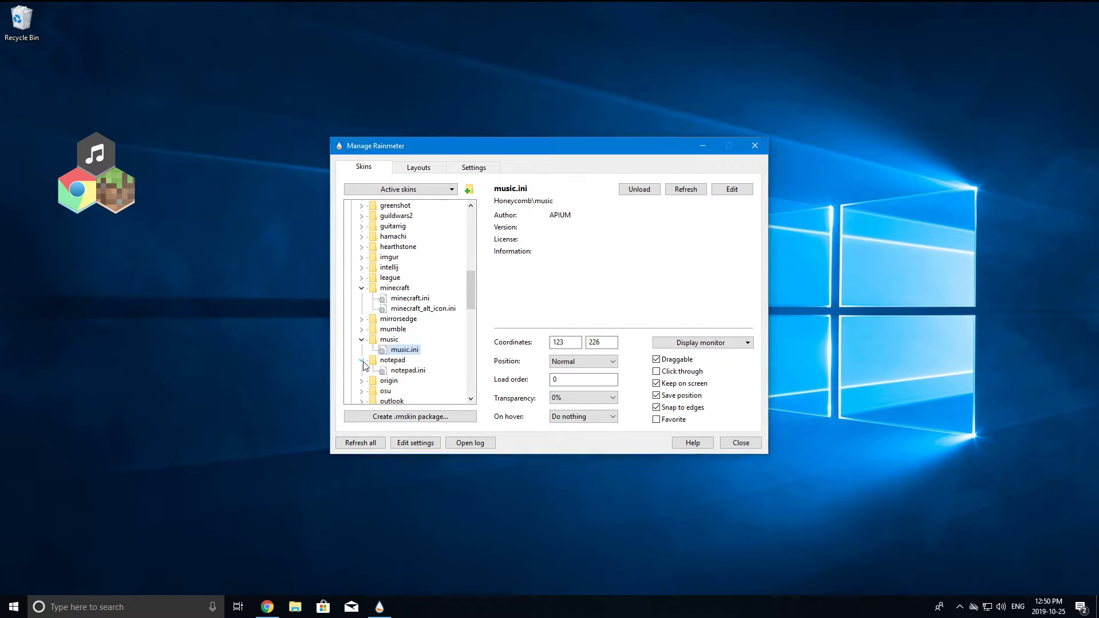
pyautogui.doubleClick(408, 370)
pyautogui.moveTo(21, 36); pyautogui.dragTo(93, 237)
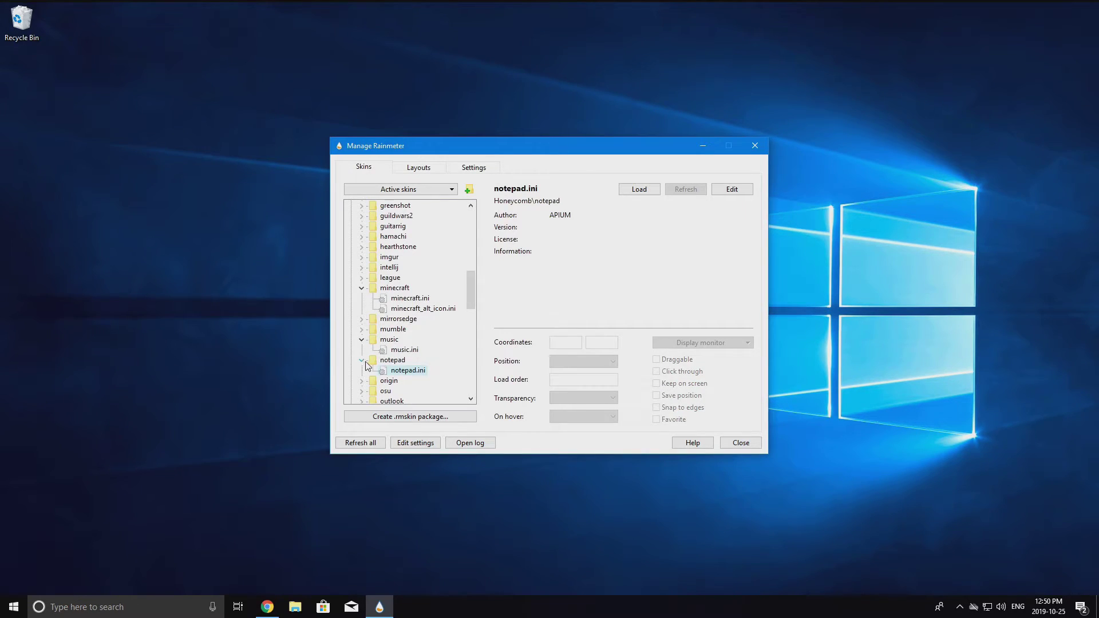
# Collapse the notepad, music and minecraft folders, load Honeycomb's chrome.ini and place it at about 278, 486
pyautogui.click(362, 360)
pyautogui.click(362, 340)
pyautogui.click(362, 288)
pyautogui.scroll(3, 400, 306)
pyautogui.scroll(5, 400, 307)
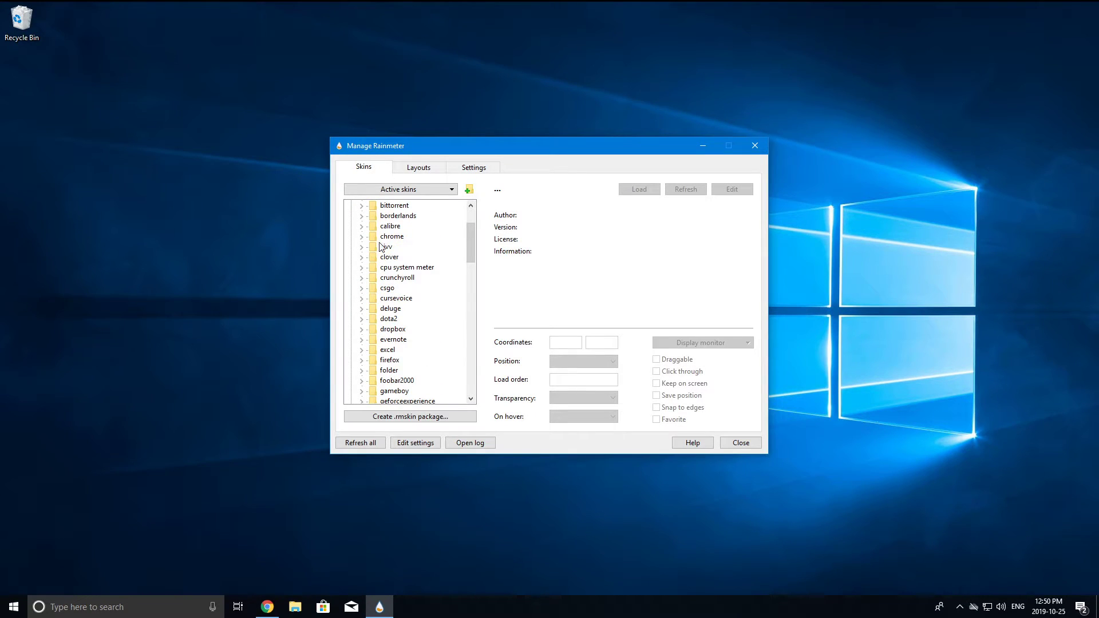
pyautogui.click(361, 237)
pyautogui.doubleClick(407, 246)
pyautogui.moveTo(91, 219); pyautogui.dragTo(192, 322)
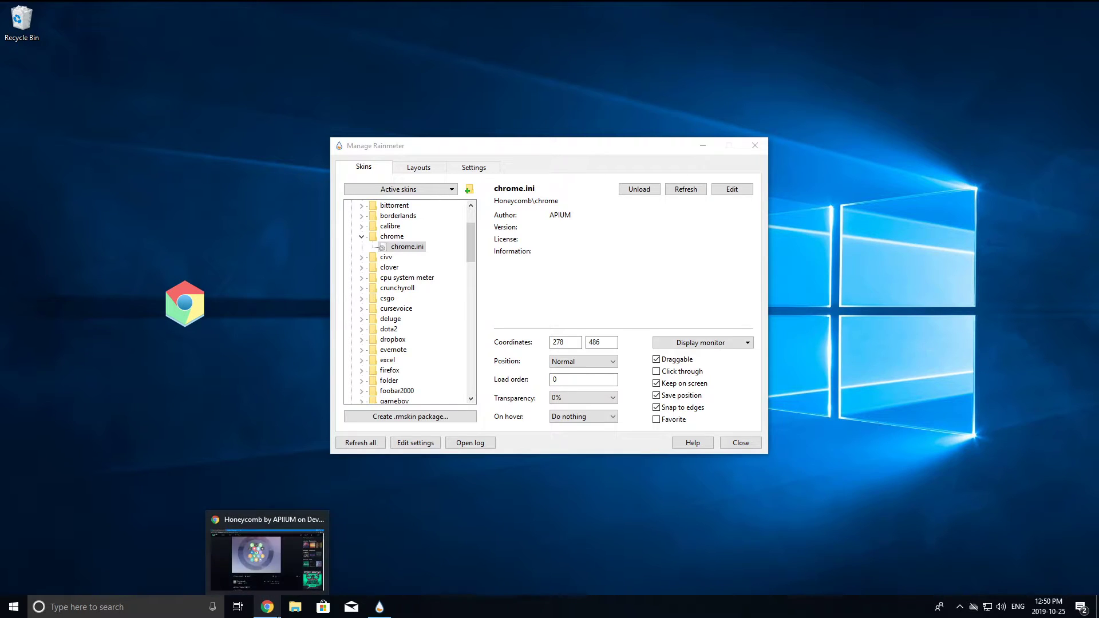
# Browse in File Explorer to C:\Program Files (x86)\Google\Chrome and move the window clear of the Chrome hexagon skin
pyautogui.click(268, 607)
pyautogui.click(1033, 9)
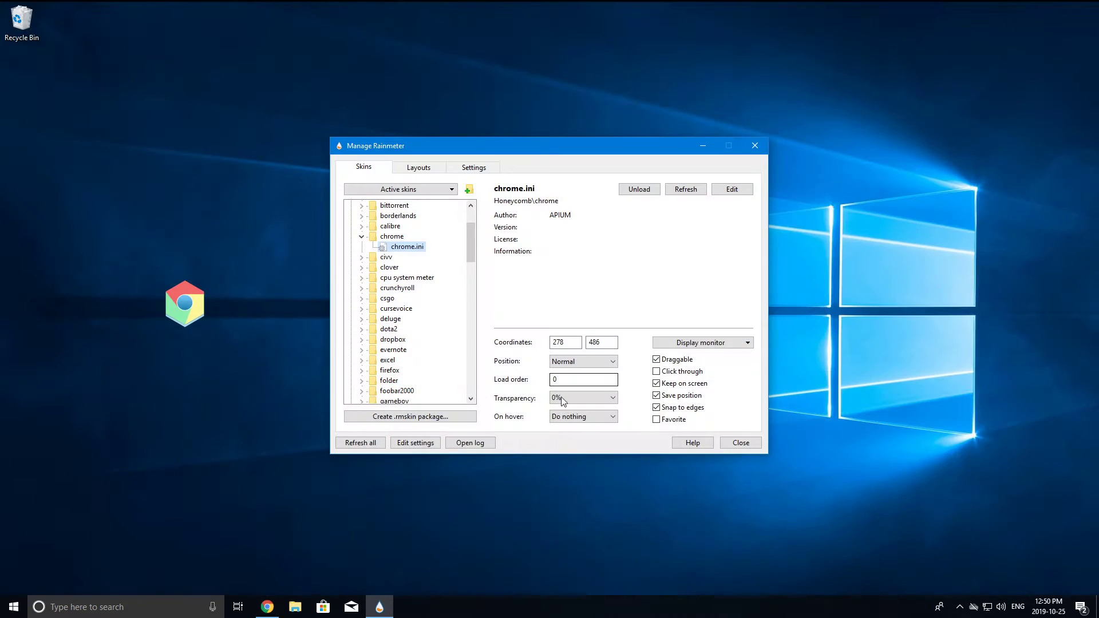
pyautogui.click(295, 609)
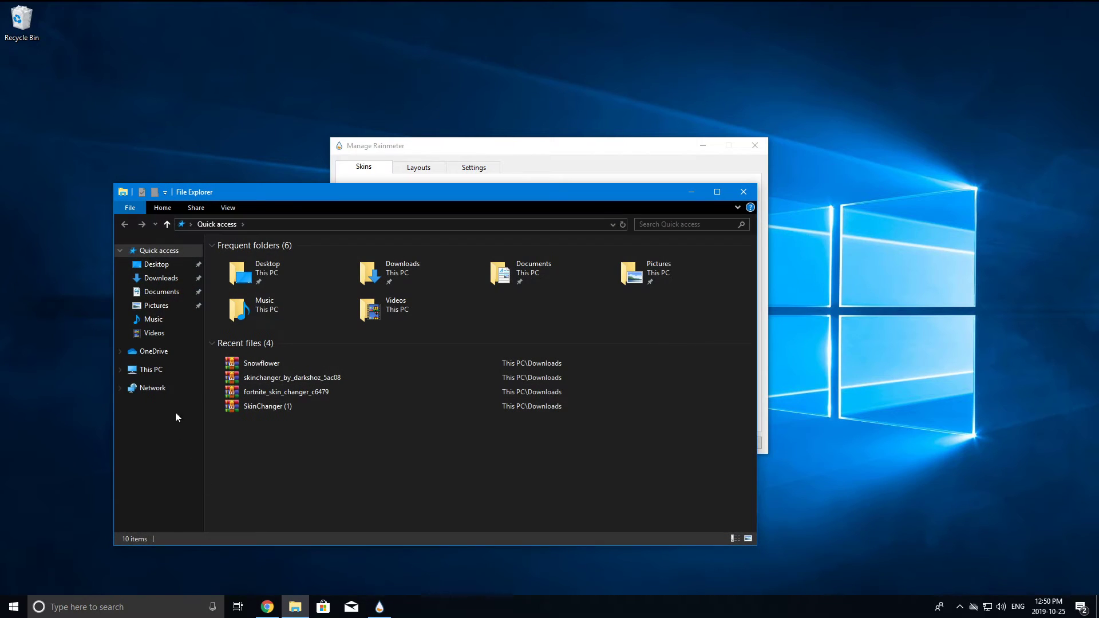
pyautogui.click(179, 371)
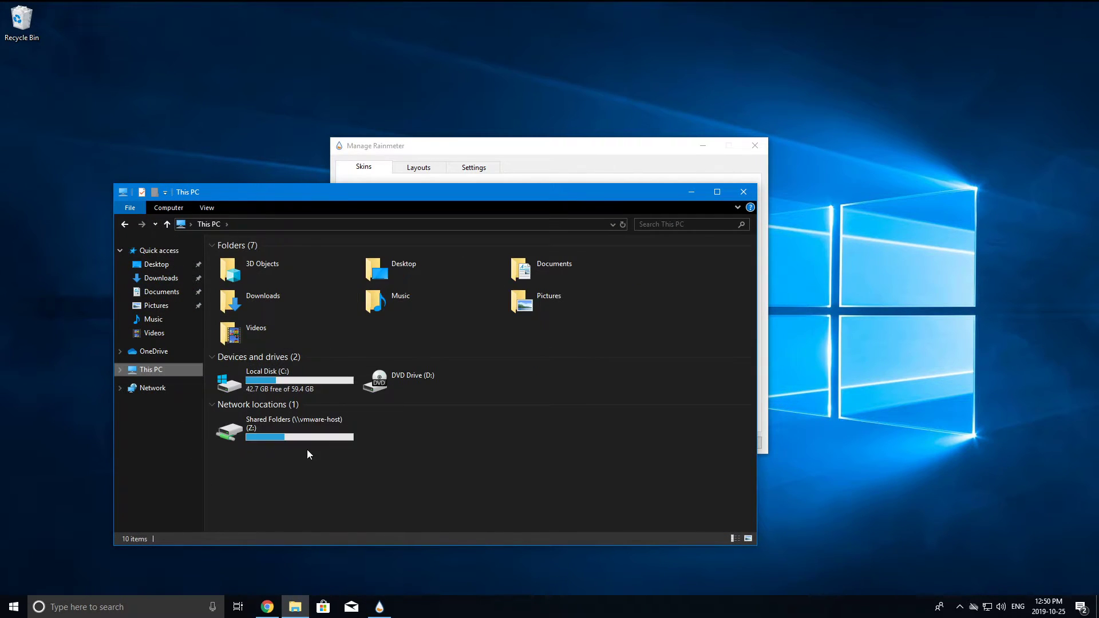
pyautogui.doubleClick(324, 378)
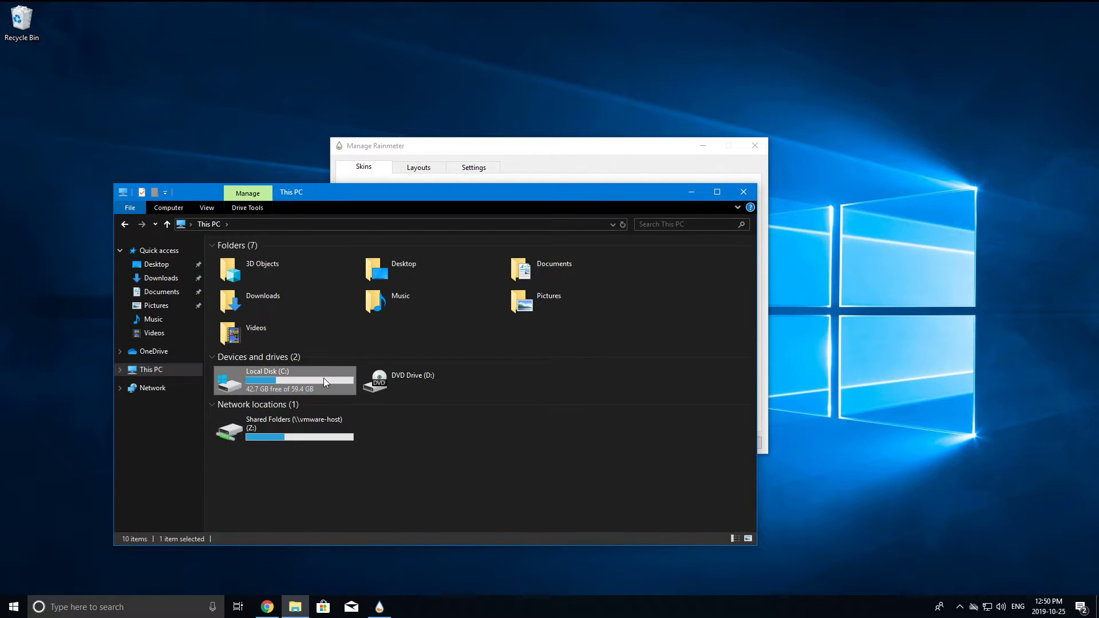
pyautogui.doubleClick(277, 283)
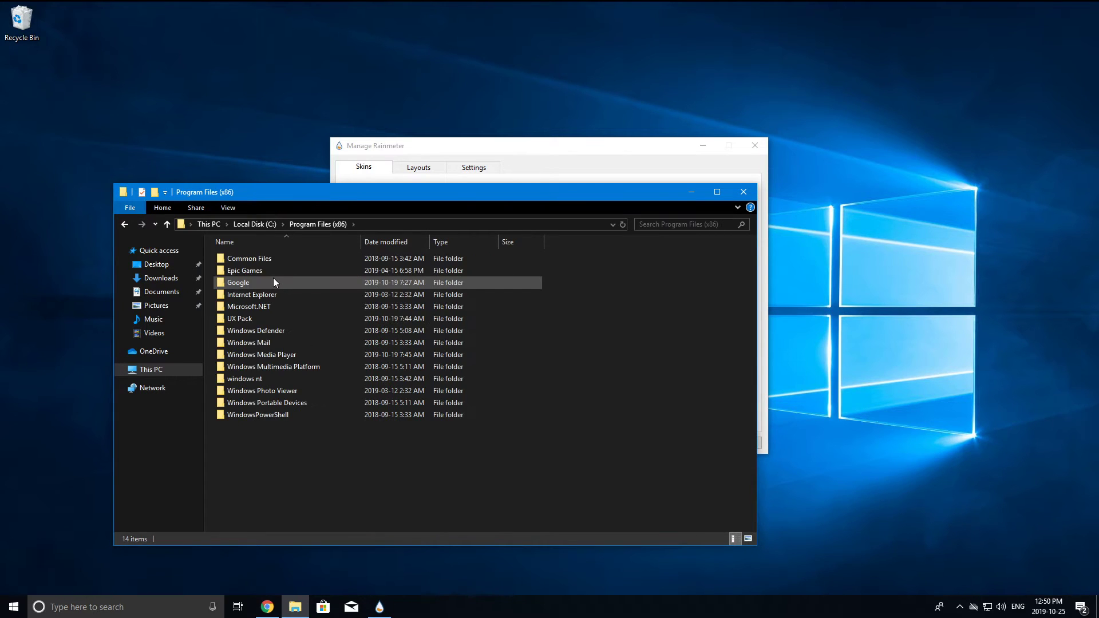
pyautogui.doubleClick(269, 283)
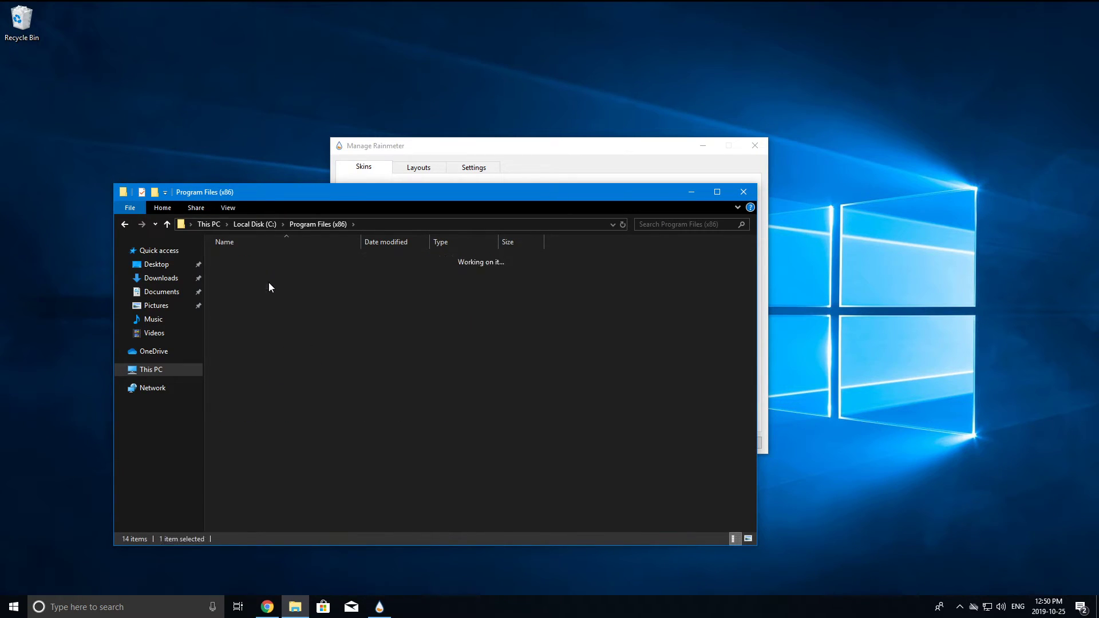
pyautogui.doubleClick(244, 258)
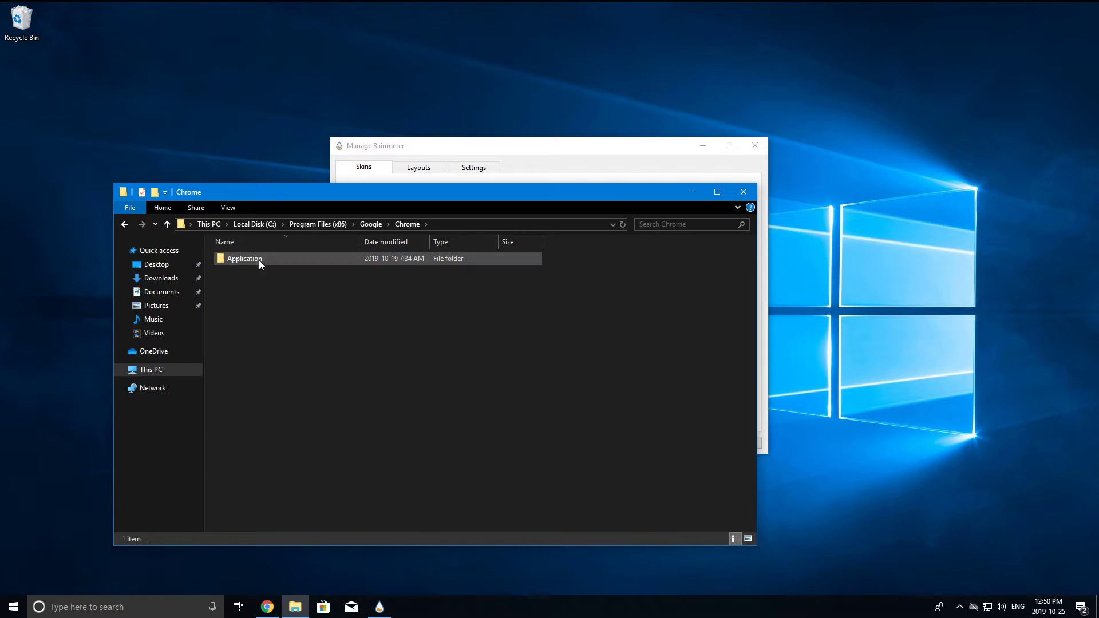
pyautogui.moveTo(337, 202); pyautogui.dragTo(619, 178)
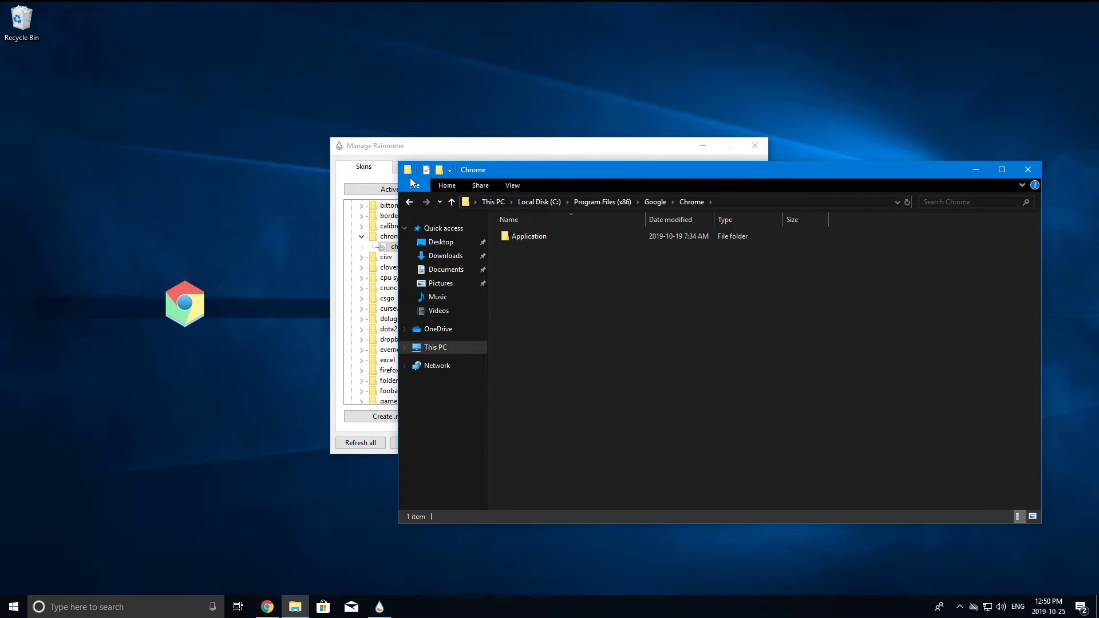
# Open the Chrome hexagon skin's configuration file for editing and examine its LeftMouseUpAction line
pyautogui.rightClick(185, 300)
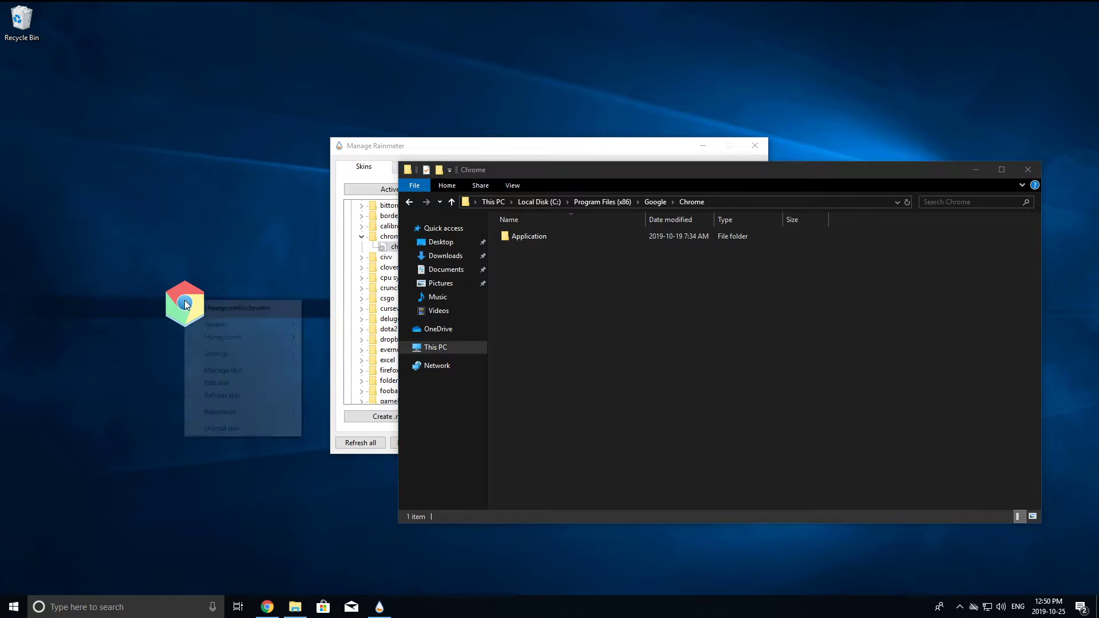
pyautogui.click(220, 387)
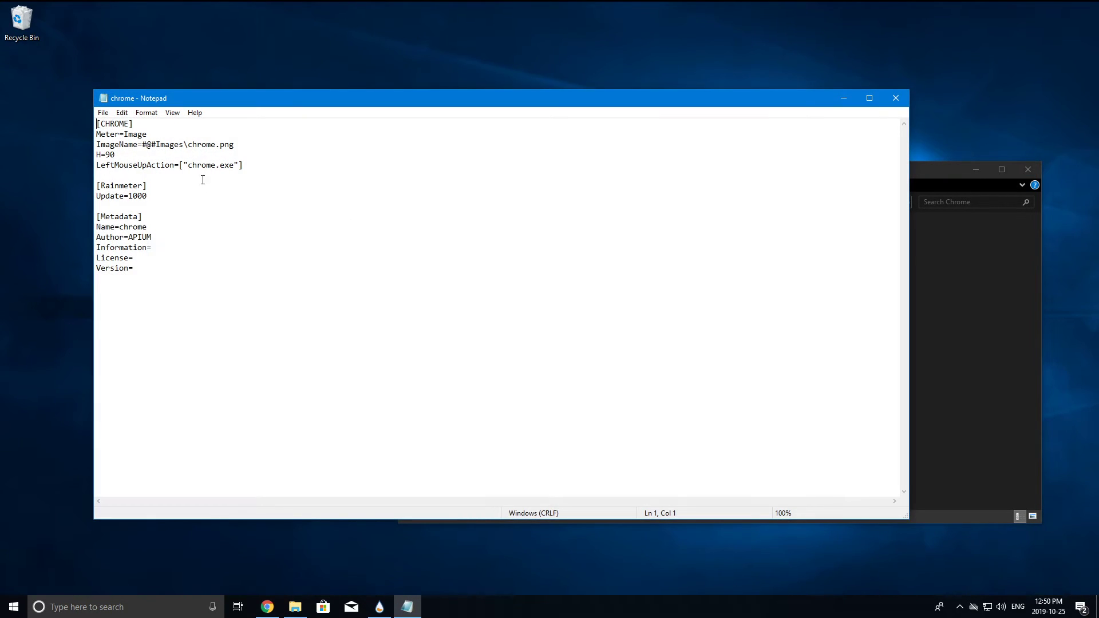
pyautogui.moveTo(127, 104); pyautogui.dragTo(273, 154)
pyautogui.moveTo(335, 215); pyautogui.dragTo(385, 216)
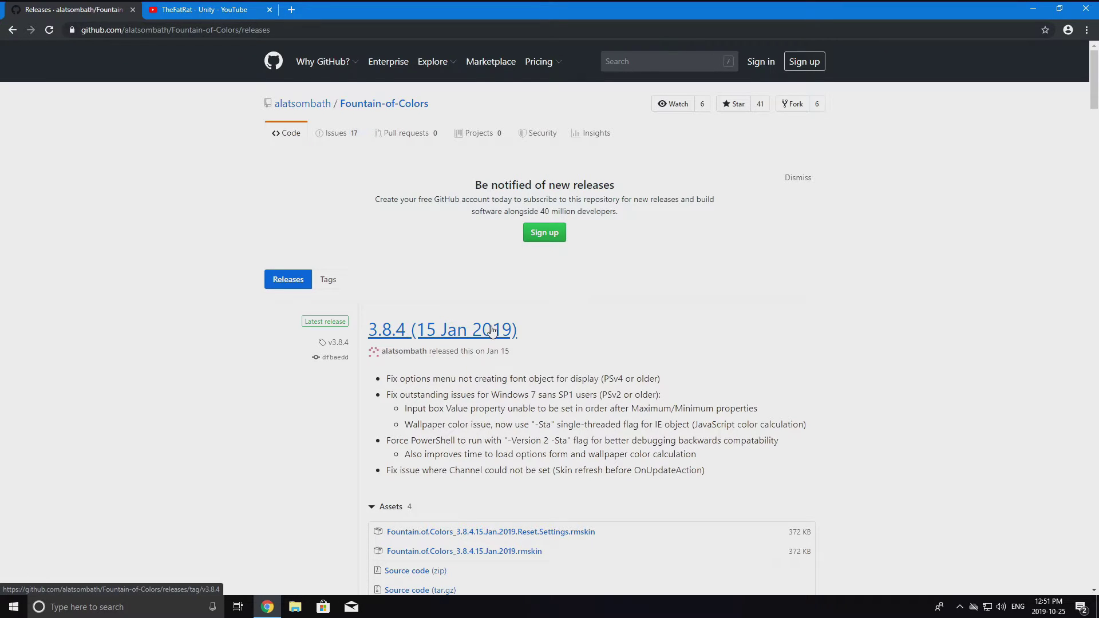
# Browse the older Fountain-of-Colors releases on GitHub and open release 3.5.10 (28 Nov 2016)
pyautogui.scroll(-20, 412, 335)
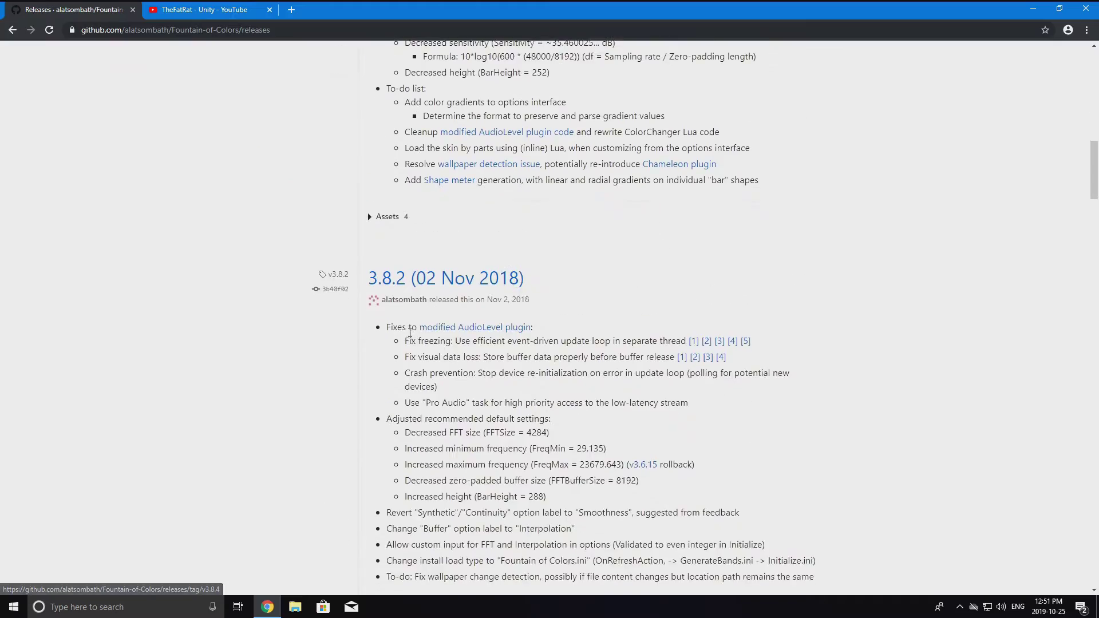
pyautogui.scroll(-20, 416, 330)
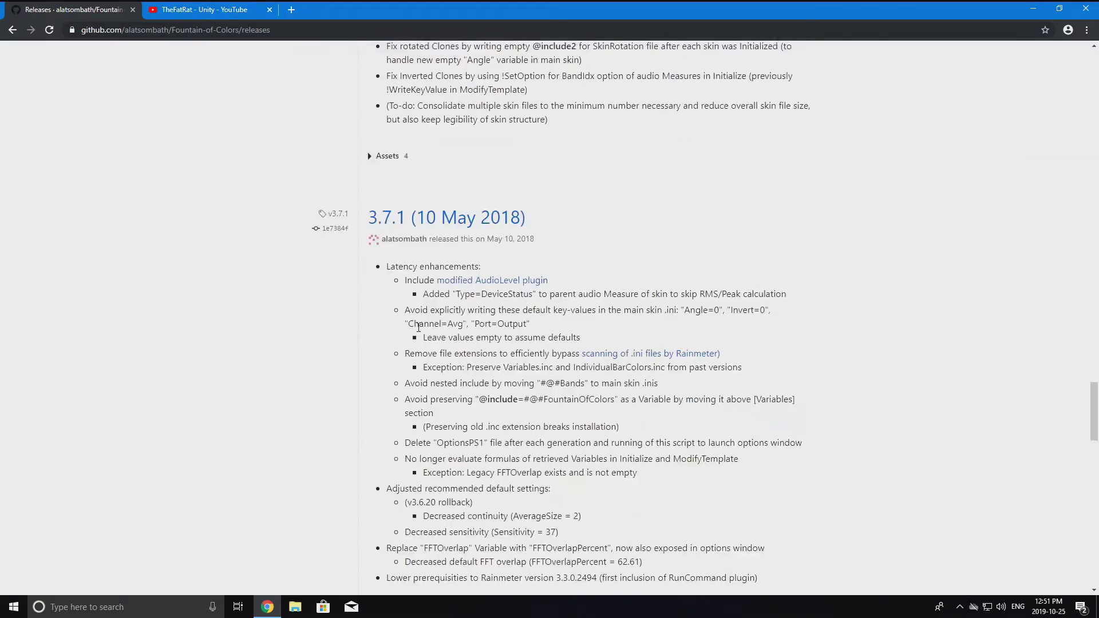
pyautogui.scroll(-3, 419, 327)
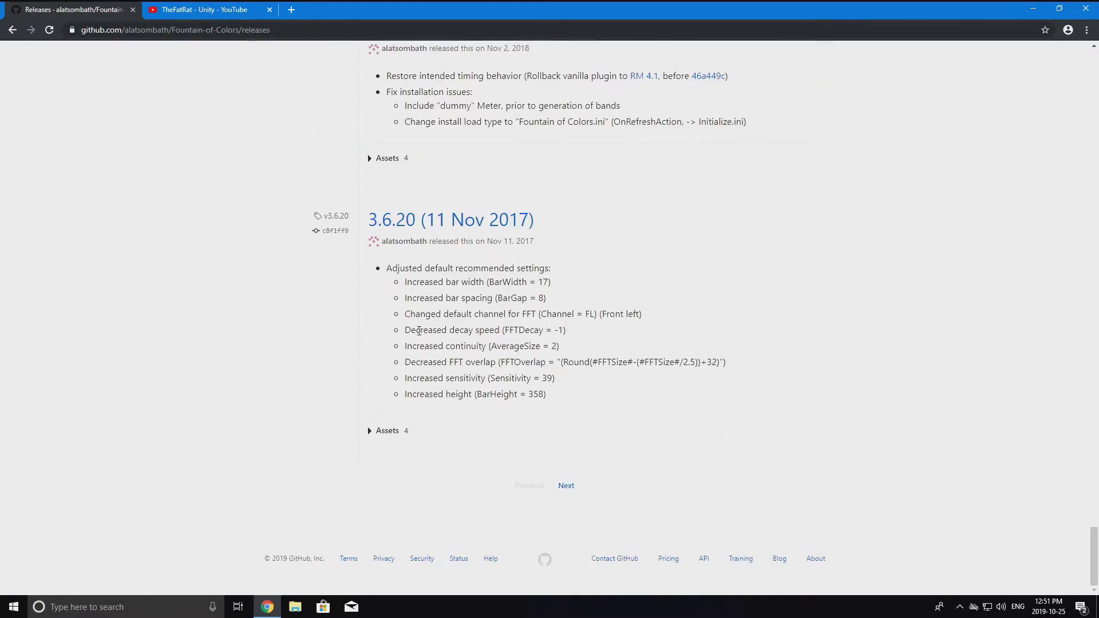
pyautogui.click(566, 485)
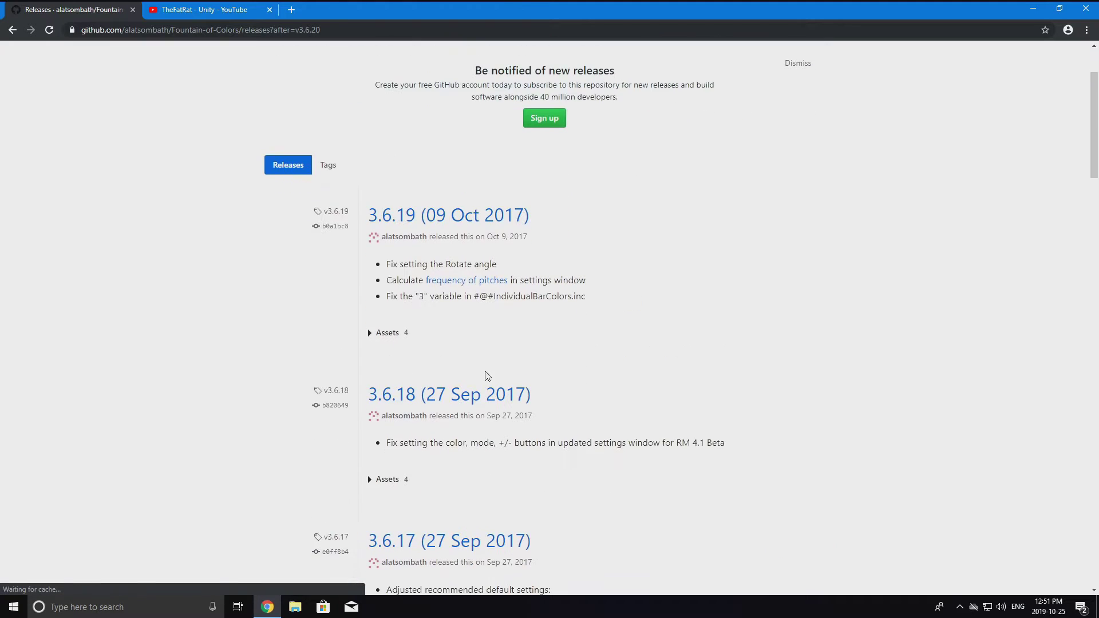
pyautogui.scroll(-3, 489, 377)
pyautogui.scroll(-20, 493, 379)
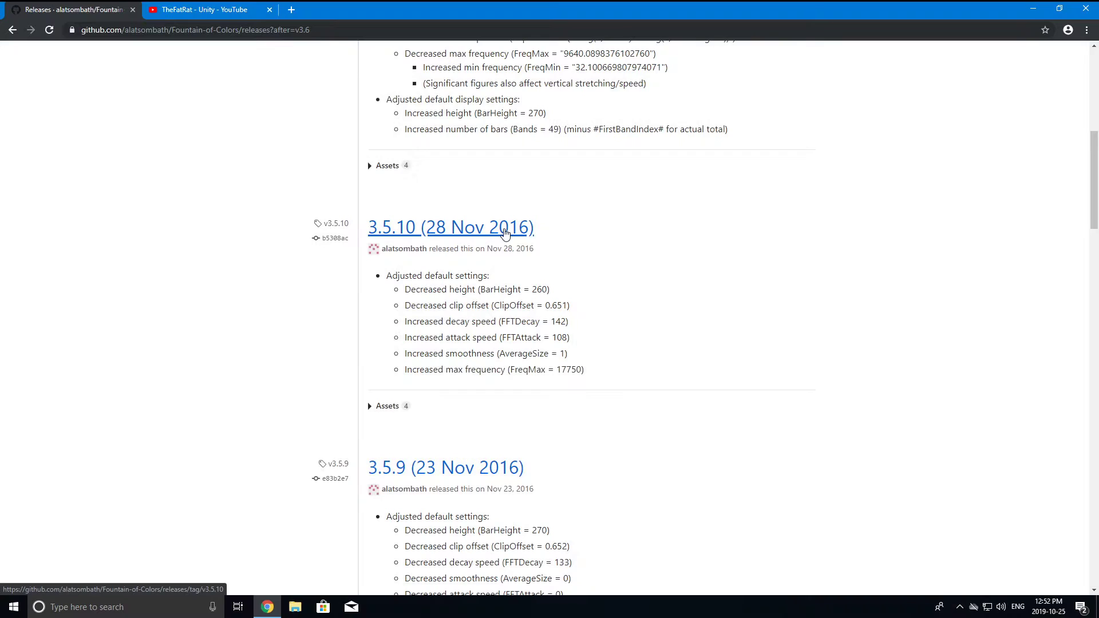
pyautogui.click(504, 232)
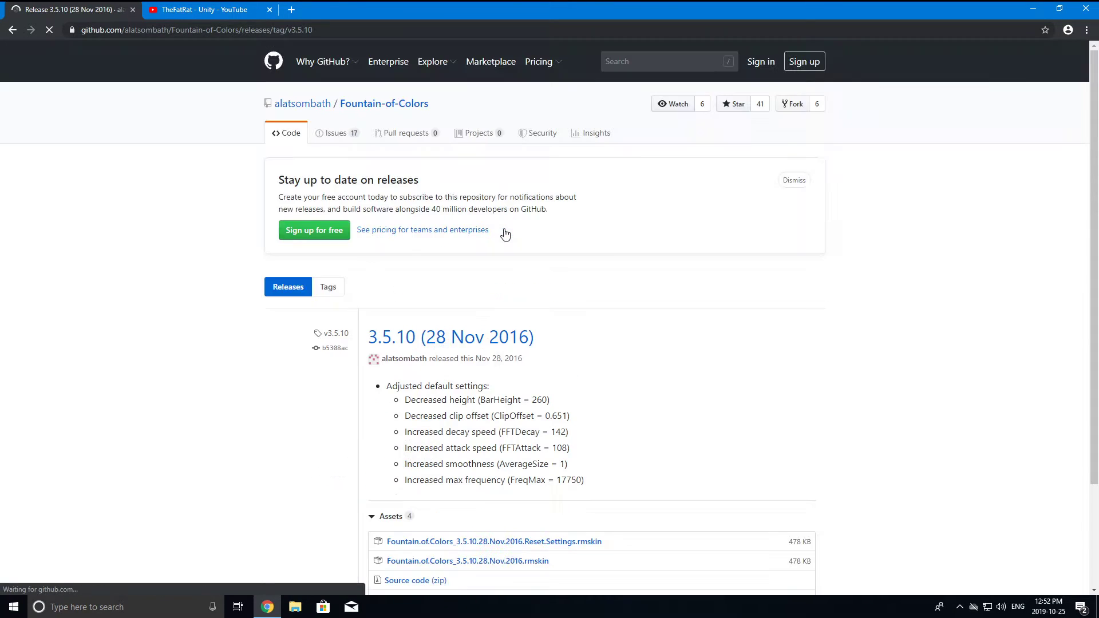
# Download and install Fountain.of.Colors_3.5.10.28.Nov.2016.rmskin, and move its settings window away from the desktop's corner
pyautogui.scroll(-1, 449, 333)
pyautogui.scroll(-2, 448, 332)
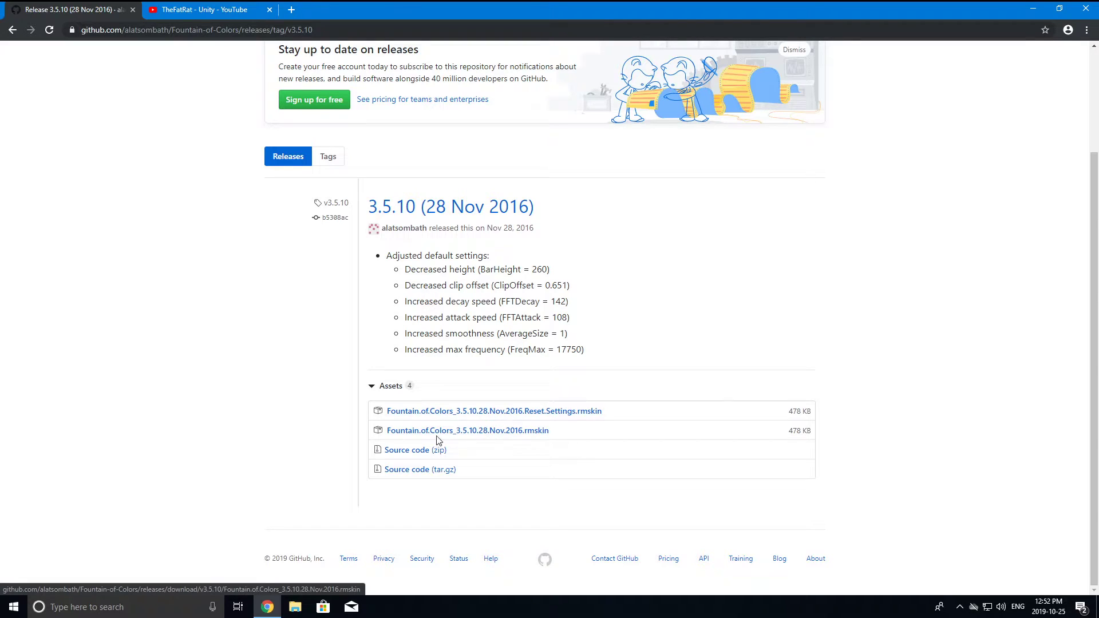
pyautogui.click(505, 436)
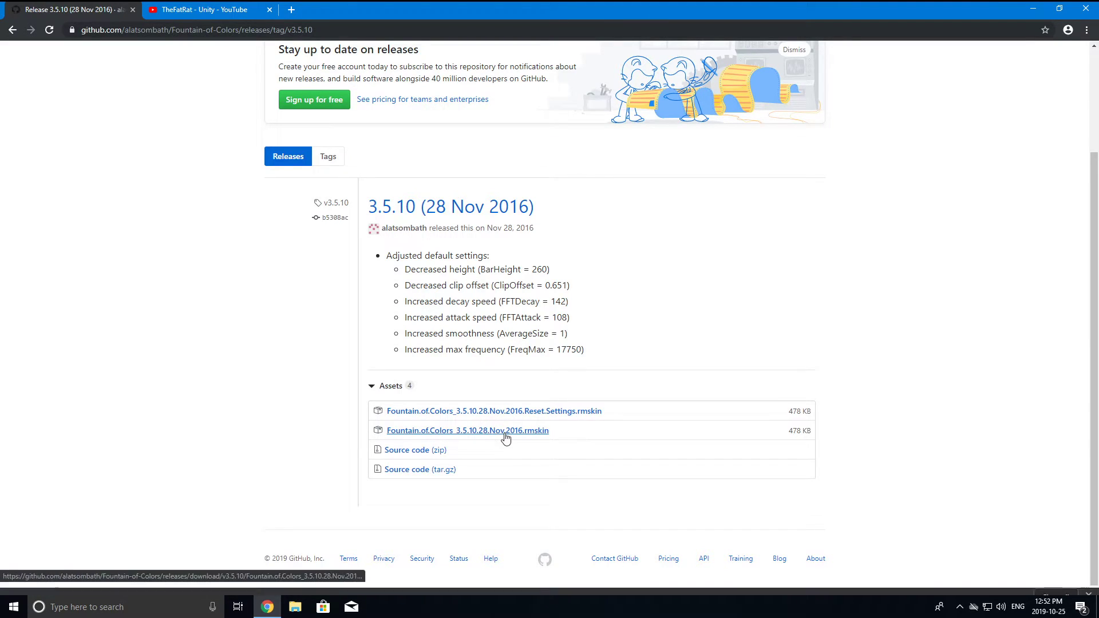
pyautogui.click(57, 582)
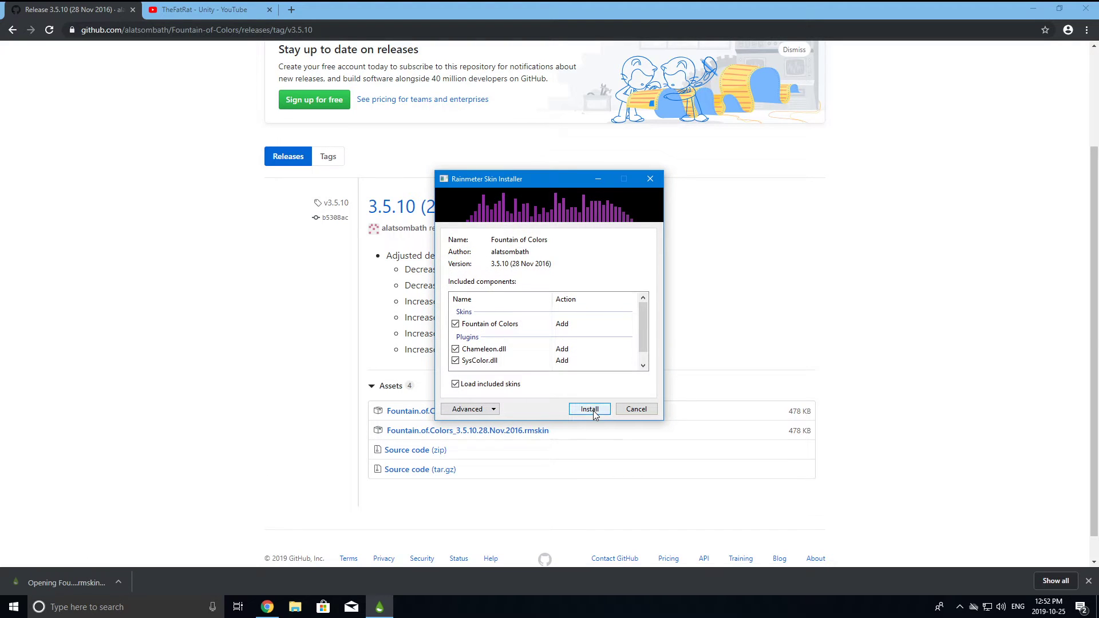
pyautogui.click(593, 410)
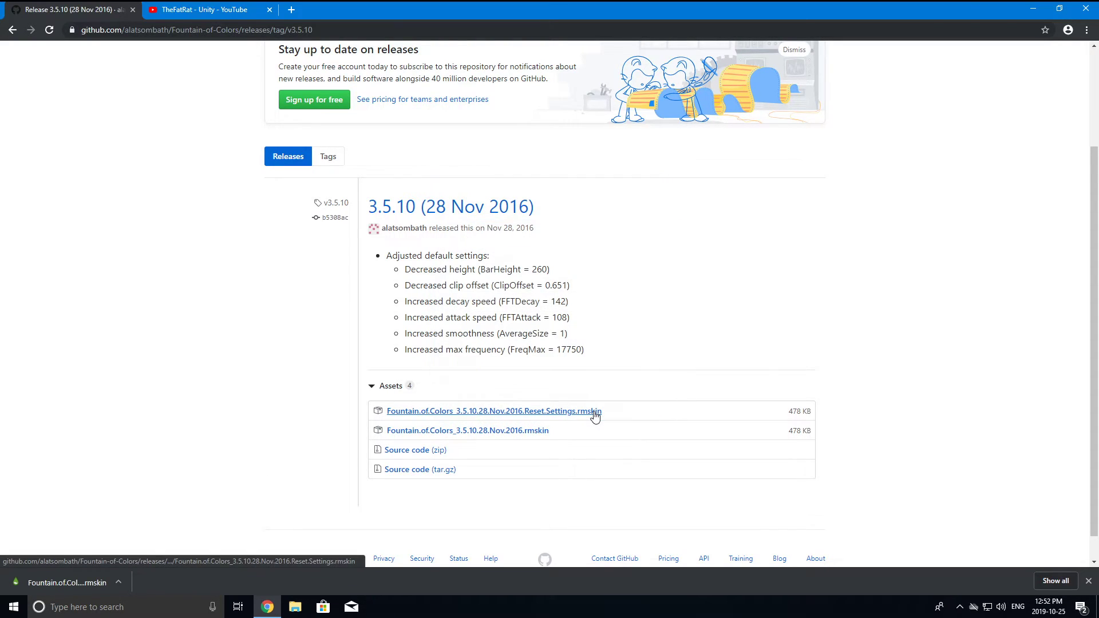
pyautogui.click(1034, 8)
pyautogui.moveTo(57, 10); pyautogui.dragTo(405, 132)
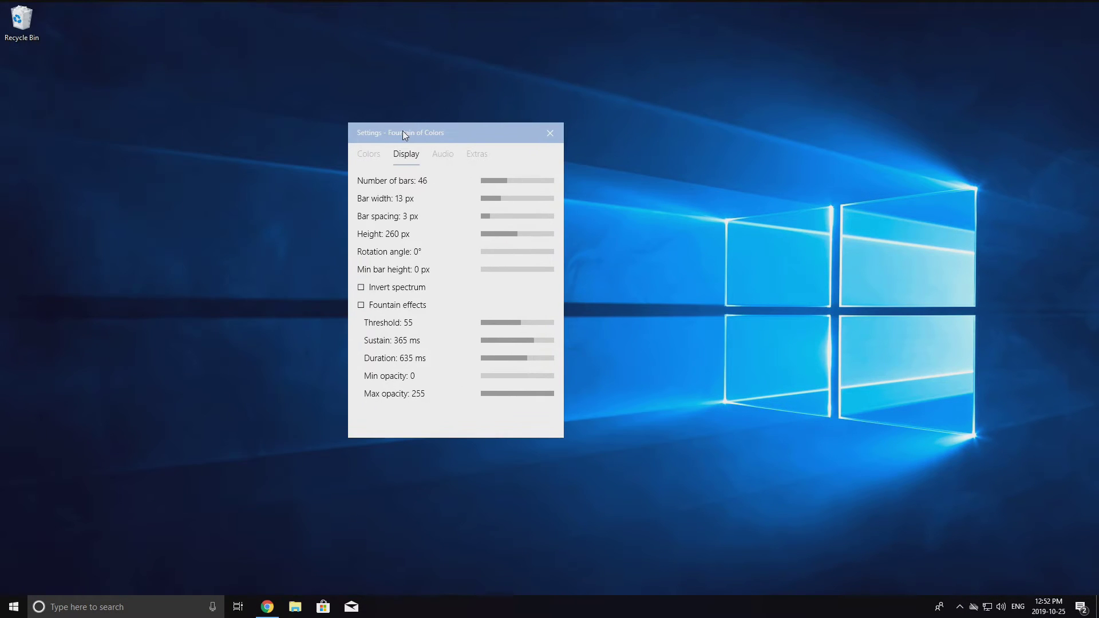
# Play the TheFatRat - Unity video on YouTube and move the visualizer down to rest just above the taskbar
pyautogui.click(239, 607)
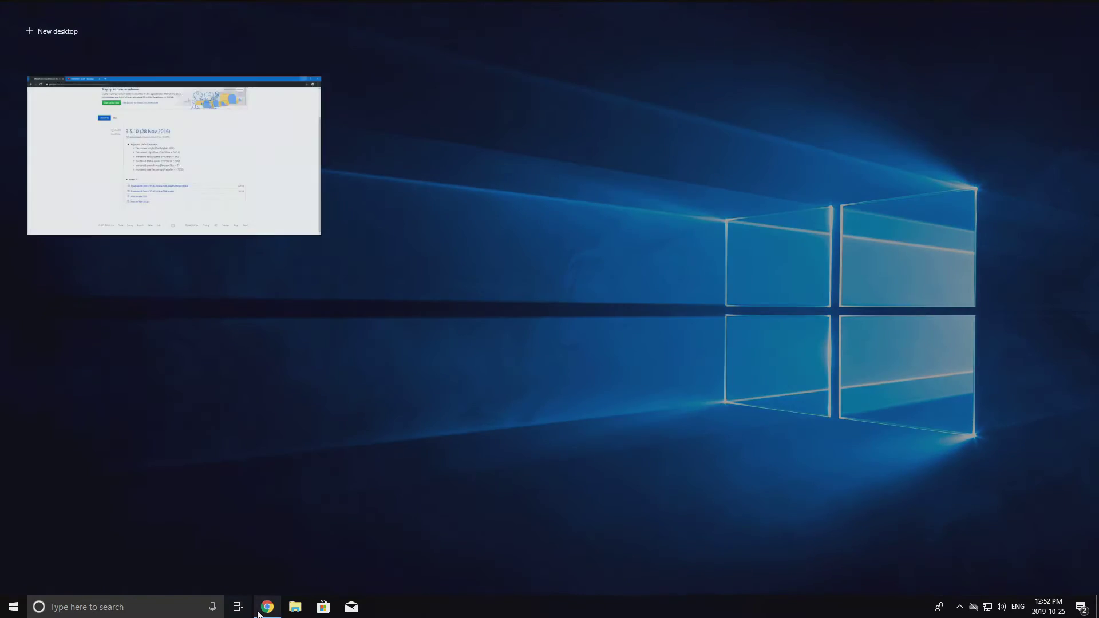
pyautogui.click(171, 155)
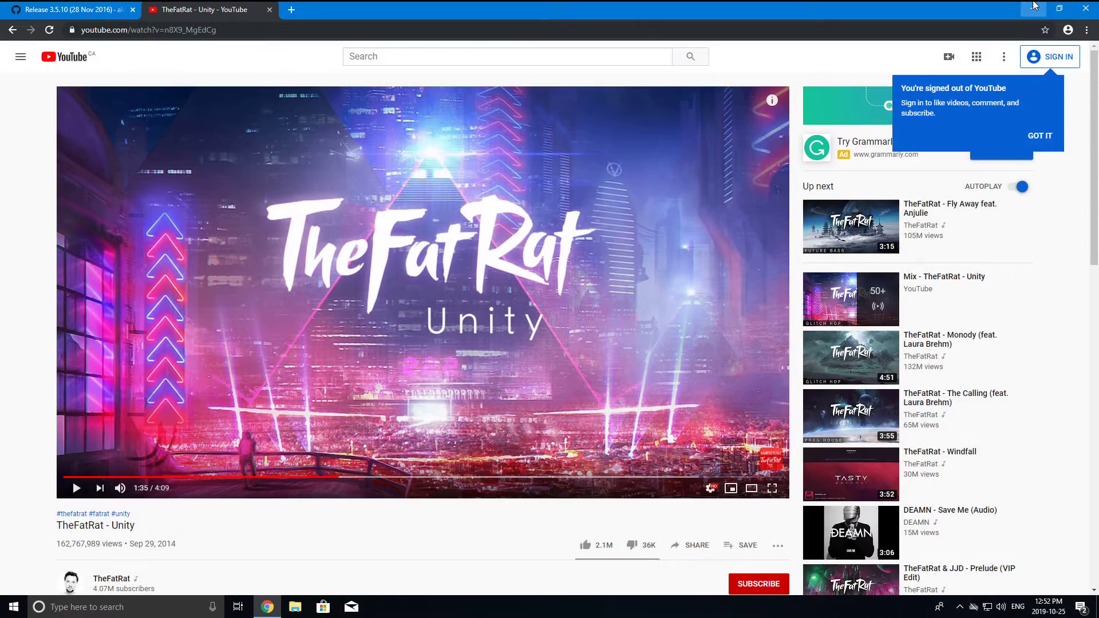
pyautogui.click(1034, 8)
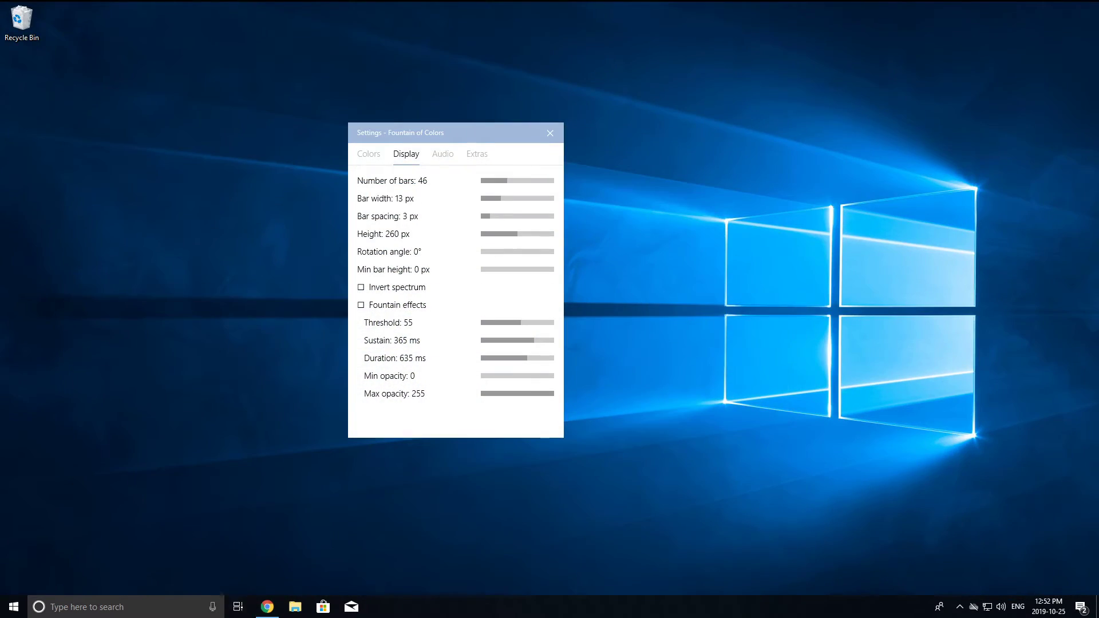
pyautogui.click(258, 608)
pyautogui.click(1035, 7)
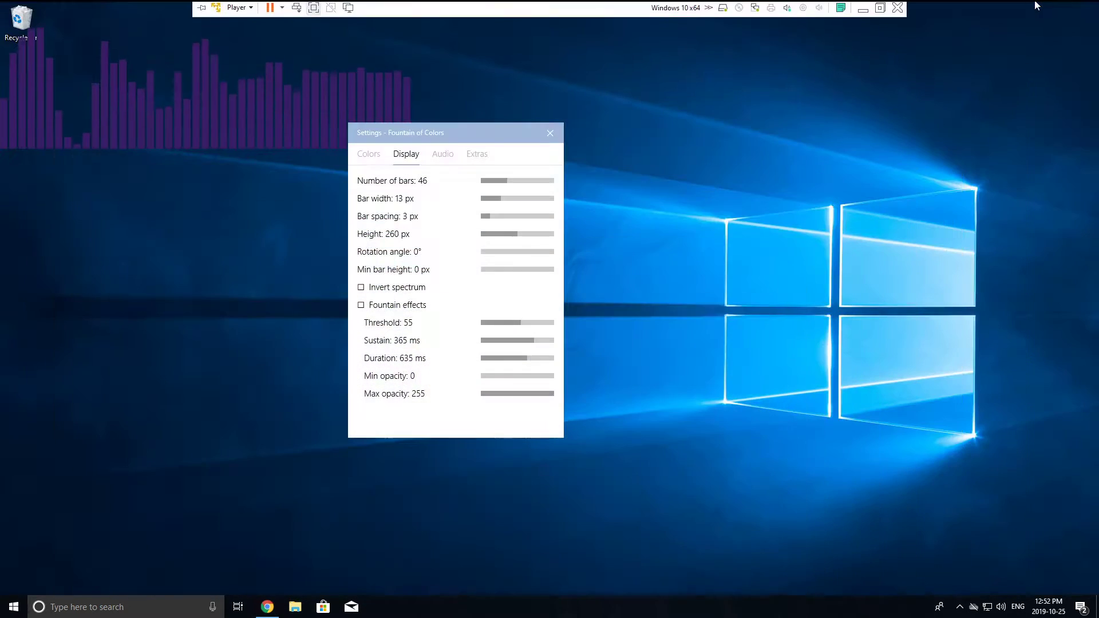
pyautogui.moveTo(147, 132); pyautogui.dragTo(146, 572)
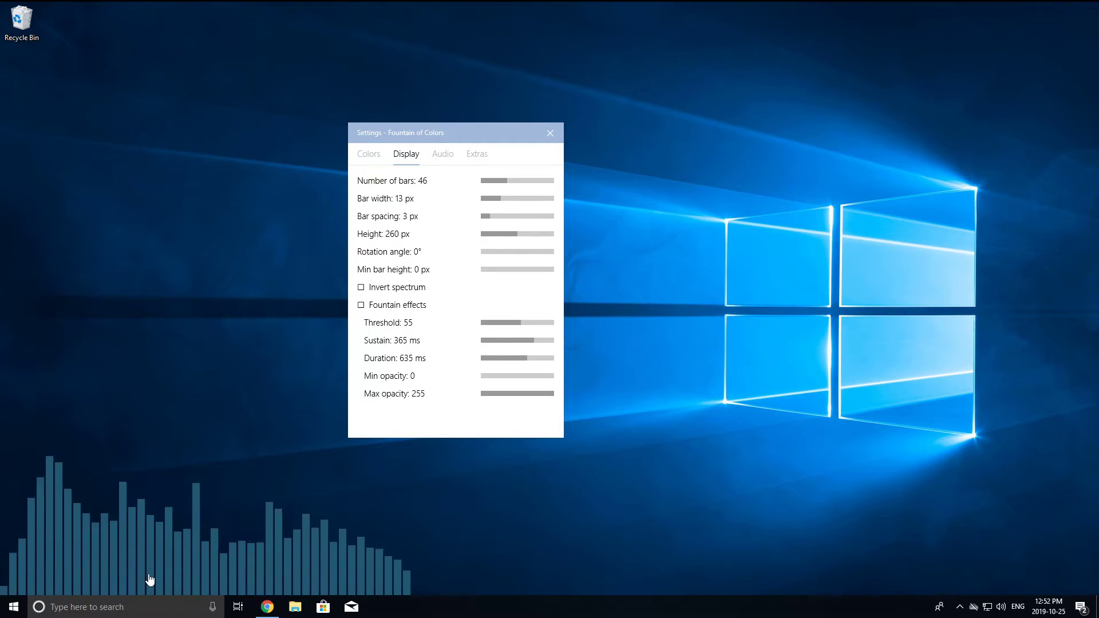
# Change the number of bars to -1 in the Fountain of Colors display settings, and move the settings window toward the desktop's right side
pyautogui.click(518, 182)
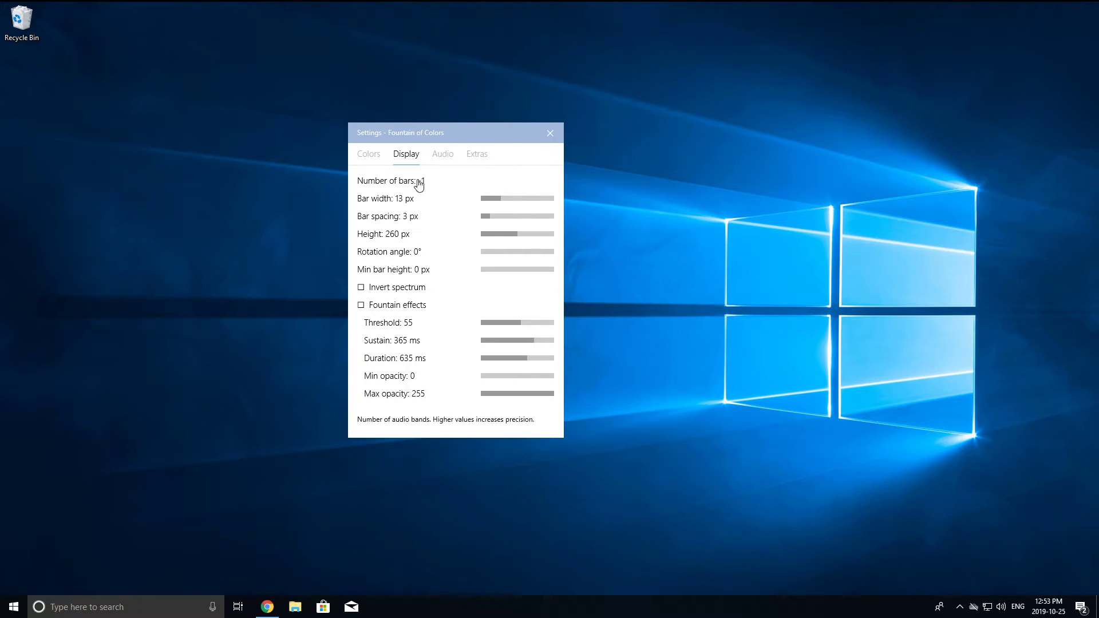
pyautogui.moveTo(407, 125); pyautogui.dragTo(753, 103)
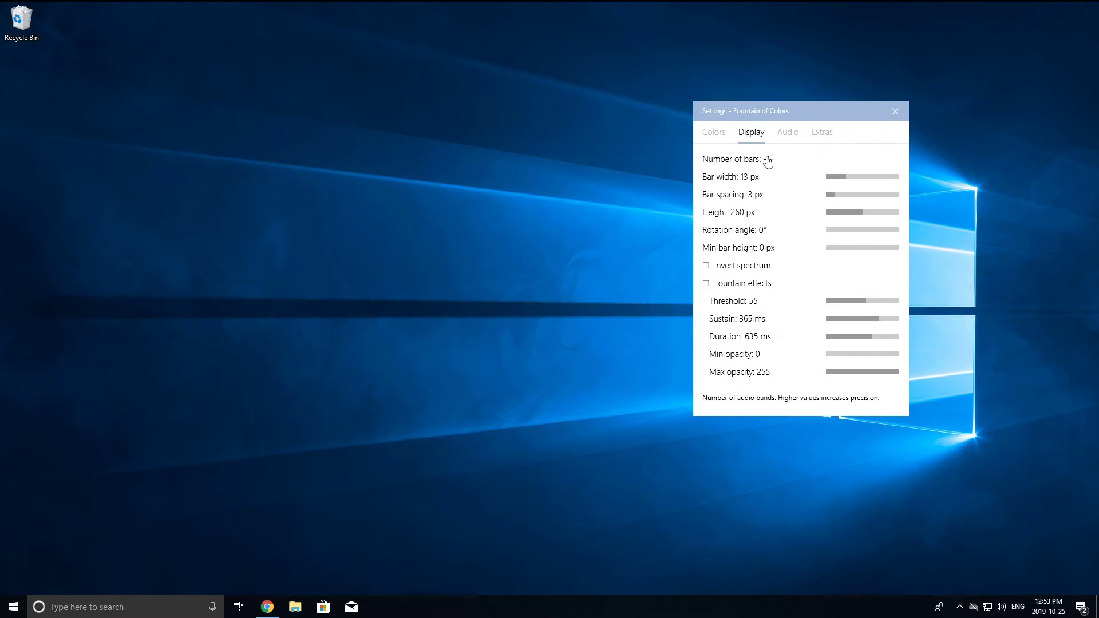
# Open the Fountain of Colors variables file and examine its bar, audio and color settings
pyautogui.rightClick(767, 159)
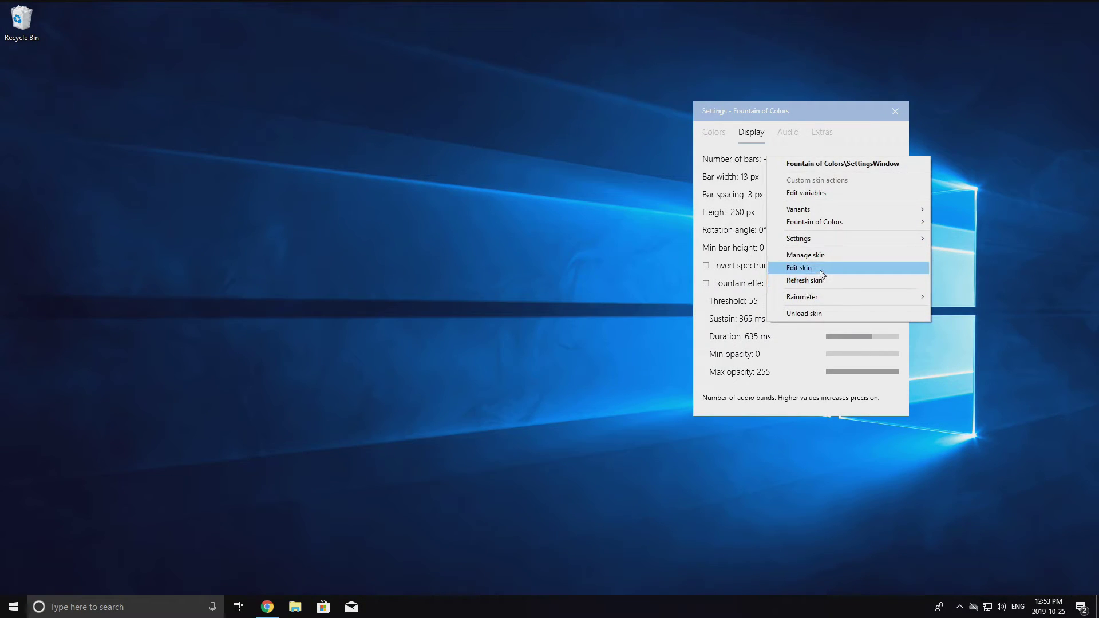
pyautogui.click(817, 193)
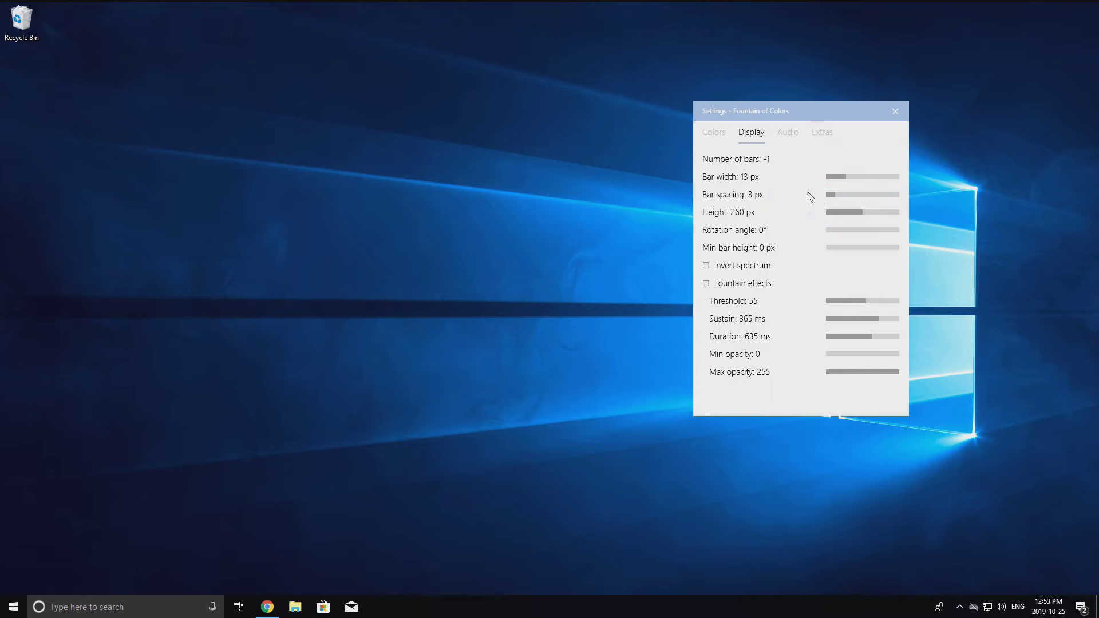
pyautogui.click(577, 390)
pyautogui.moveTo(410, 118); pyautogui.dragTo(464, 114)
pyautogui.scroll(-4, 509, 309)
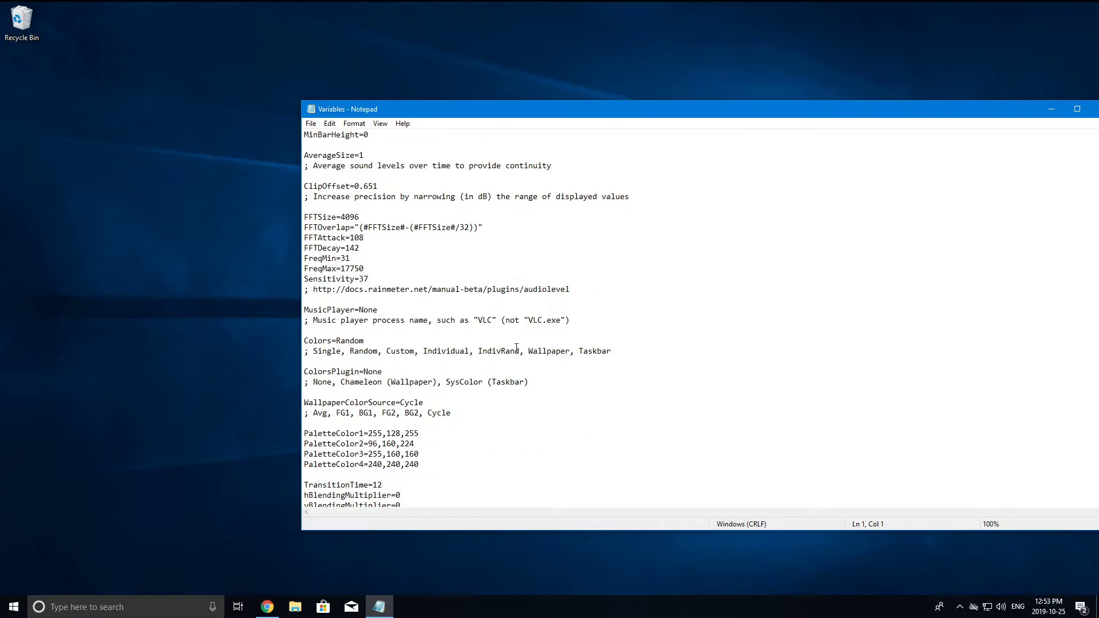
pyautogui.scroll(-12, 495, 424)
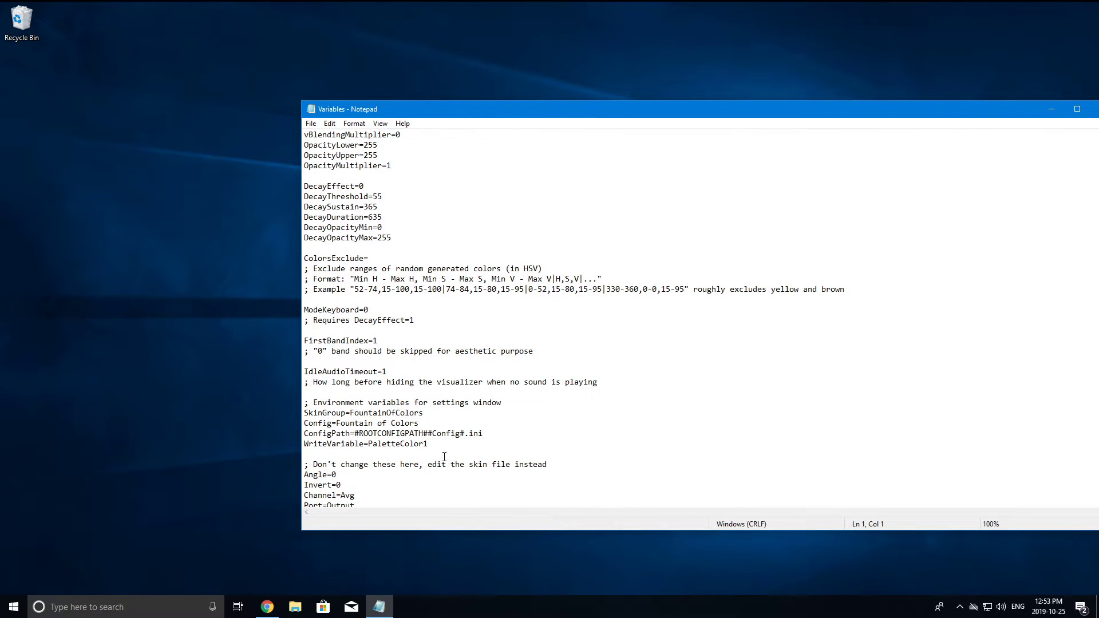
pyautogui.scroll(16, 444, 457)
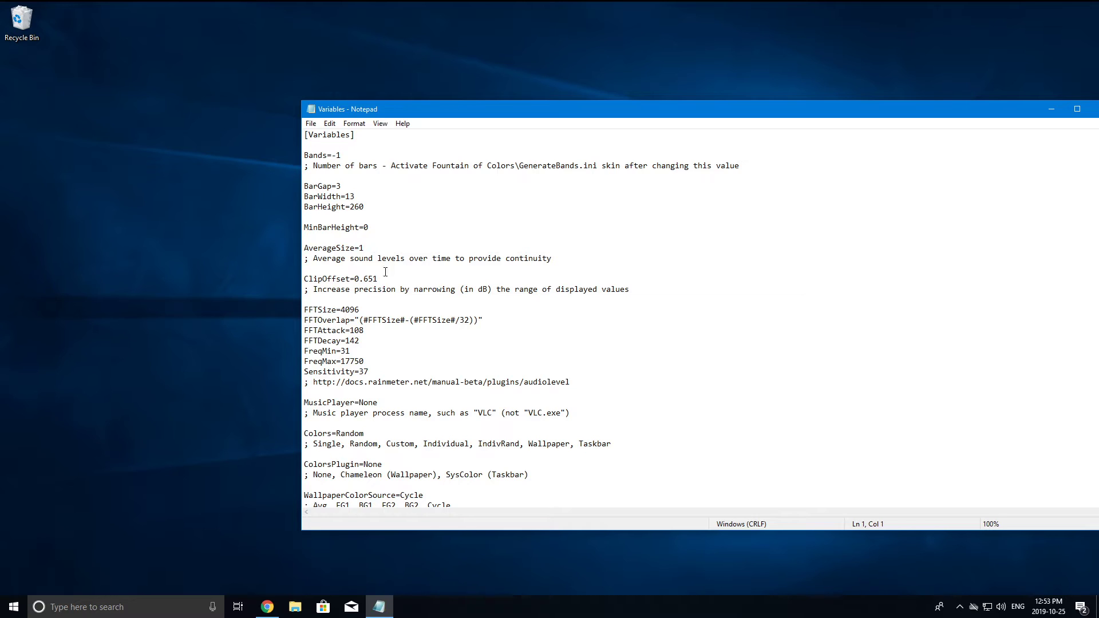
pyautogui.scroll(-5, 399, 348)
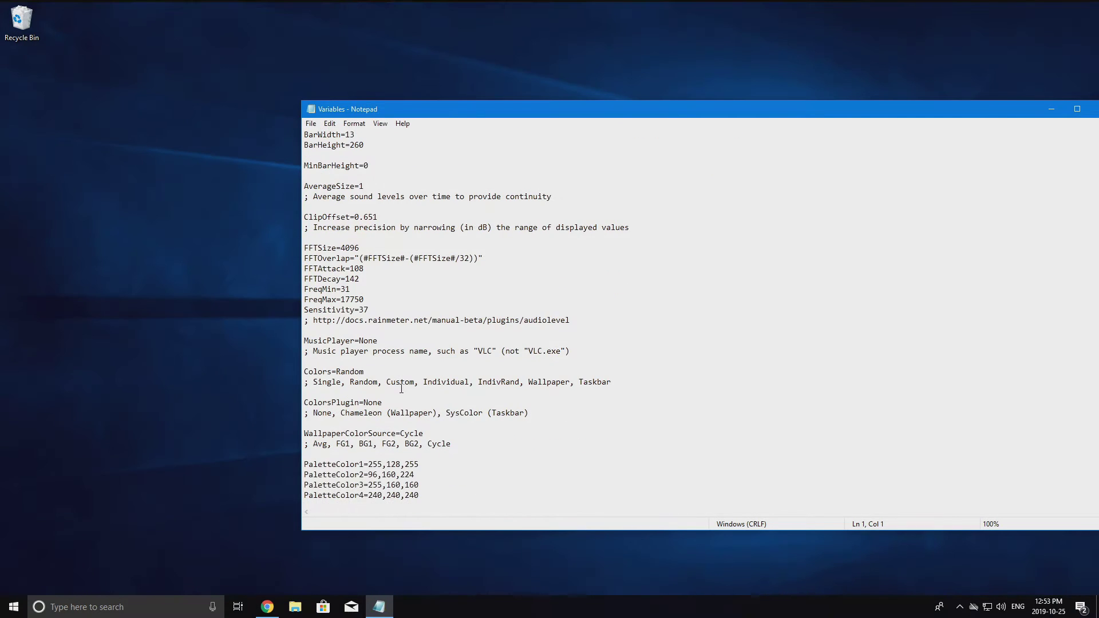
# Find the -1 value in the variables file and set Bands to 100
pyautogui.scroll(-3, 412, 405)
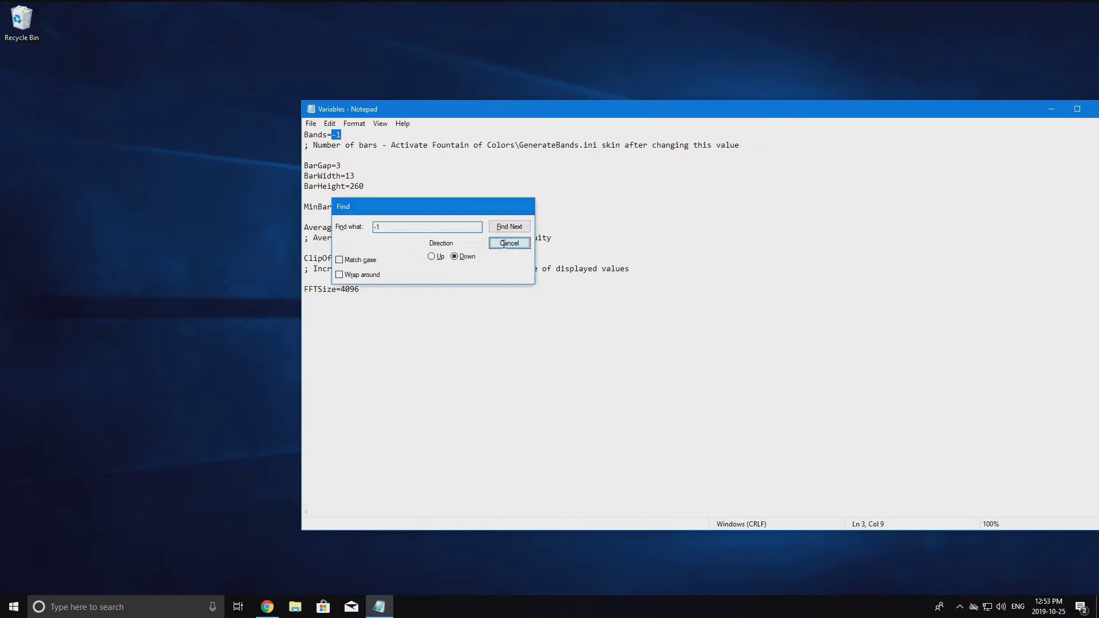
pyautogui.click(511, 244)
pyautogui.scroll(1, 419, 201)
pyautogui.click(354, 164)
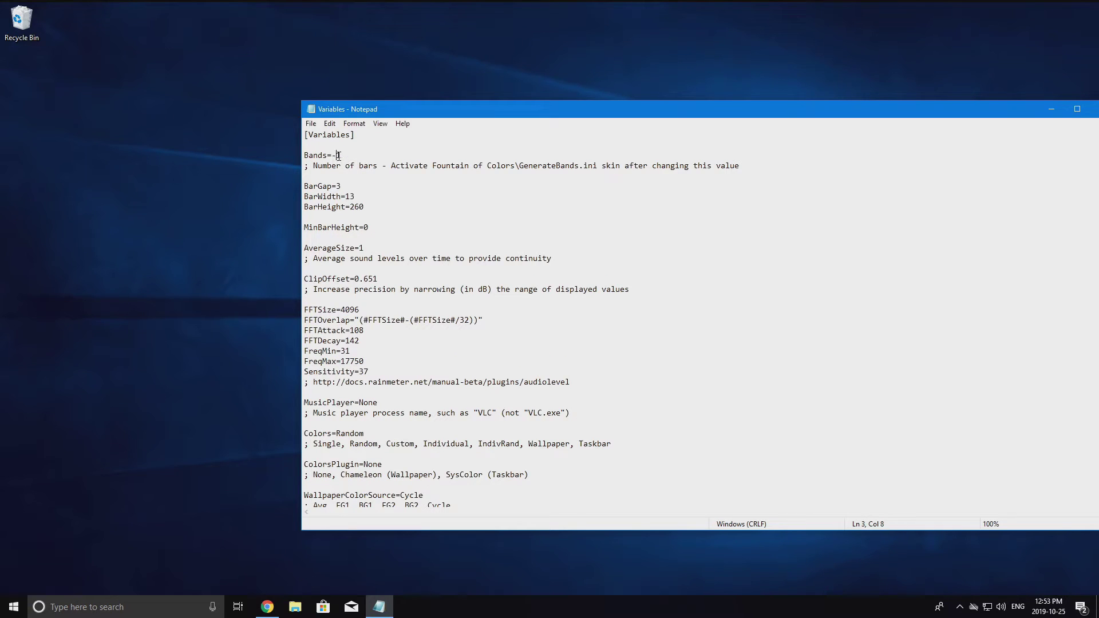
pyautogui.moveTo(342, 155); pyautogui.dragTo(332, 155)
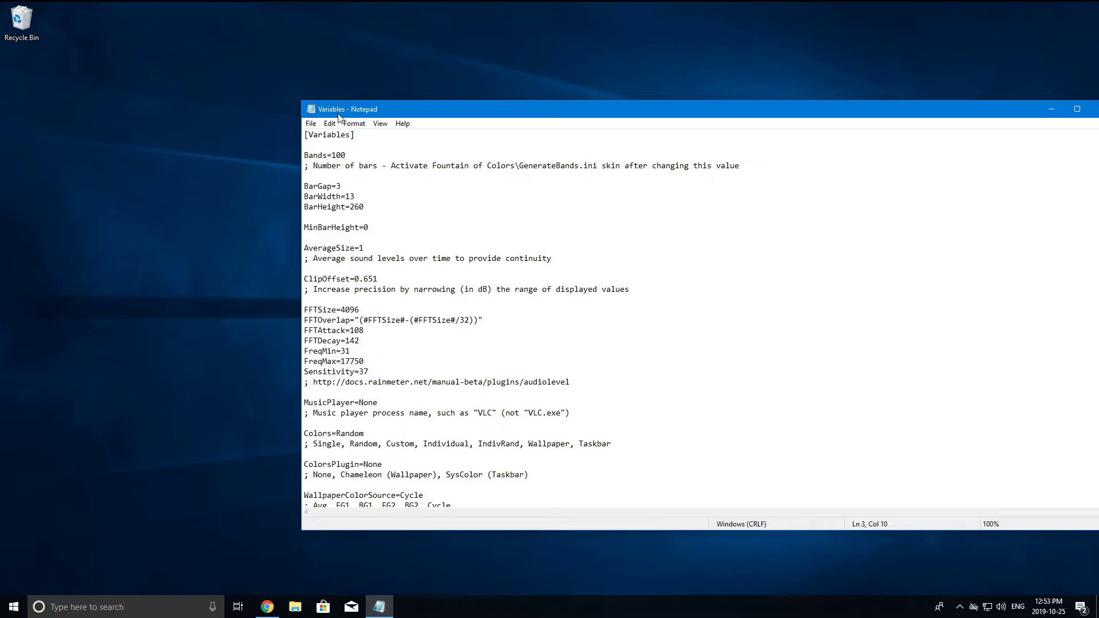
# Move the variables file and the Fountain of Colors settings window apart, and open the Manage Rainmeter window
pyautogui.moveTo(341, 105); pyautogui.dragTo(819, 130)
pyautogui.moveTo(740, 108); pyautogui.dragTo(609, 125)
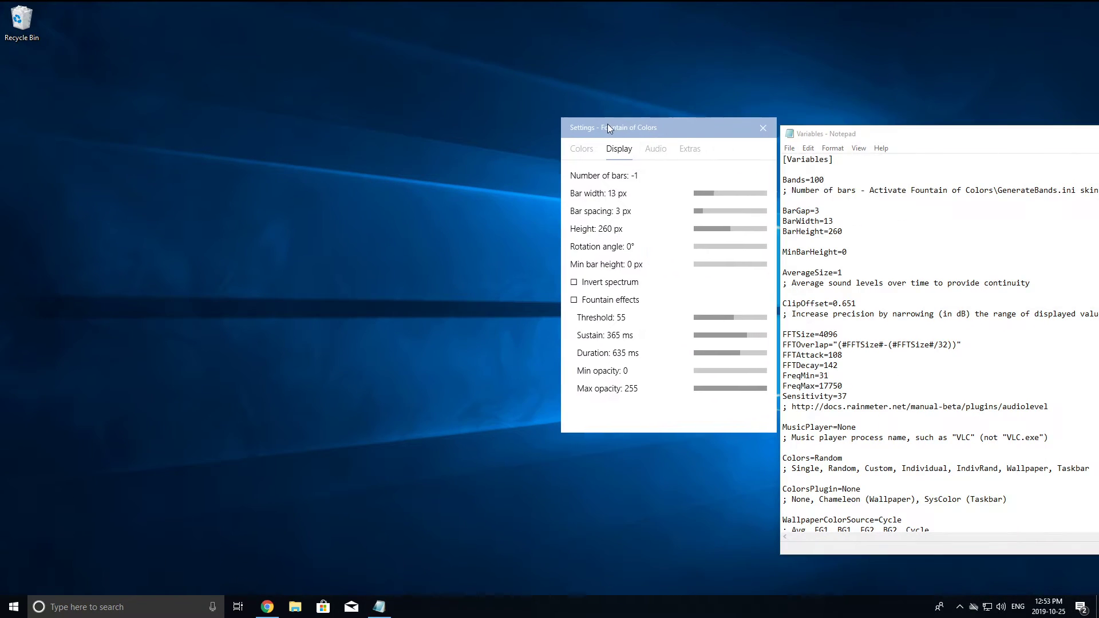
pyautogui.click(959, 607)
pyautogui.click(960, 584)
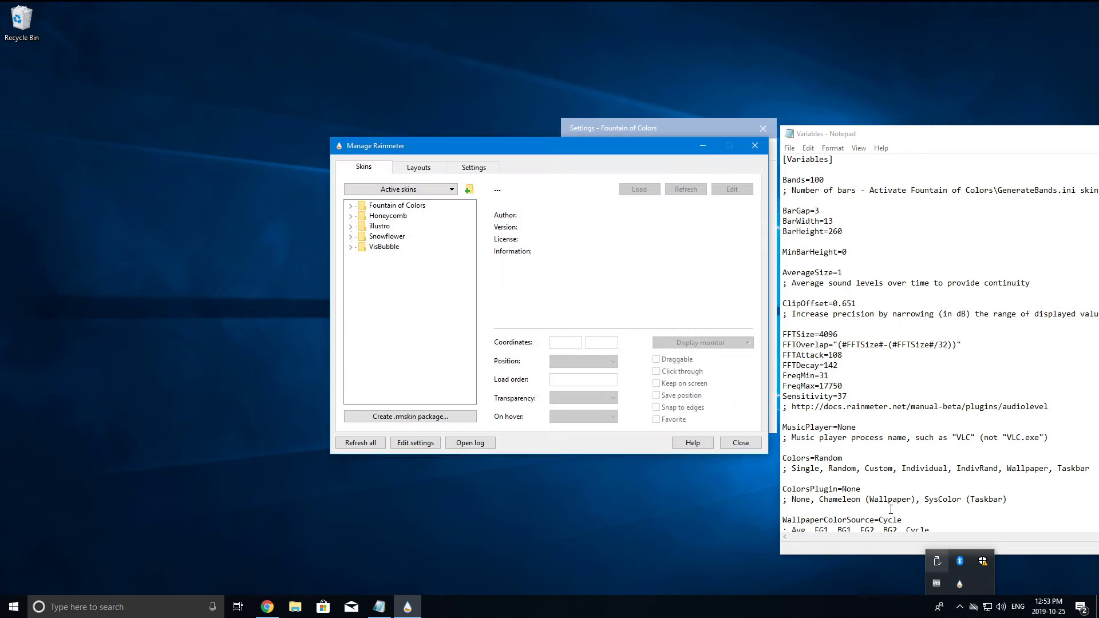
# Load GenerateBands.ini from the GenerateBands folder of the Fountain of Colors skin
pyautogui.click(351, 237)
pyautogui.click(351, 237)
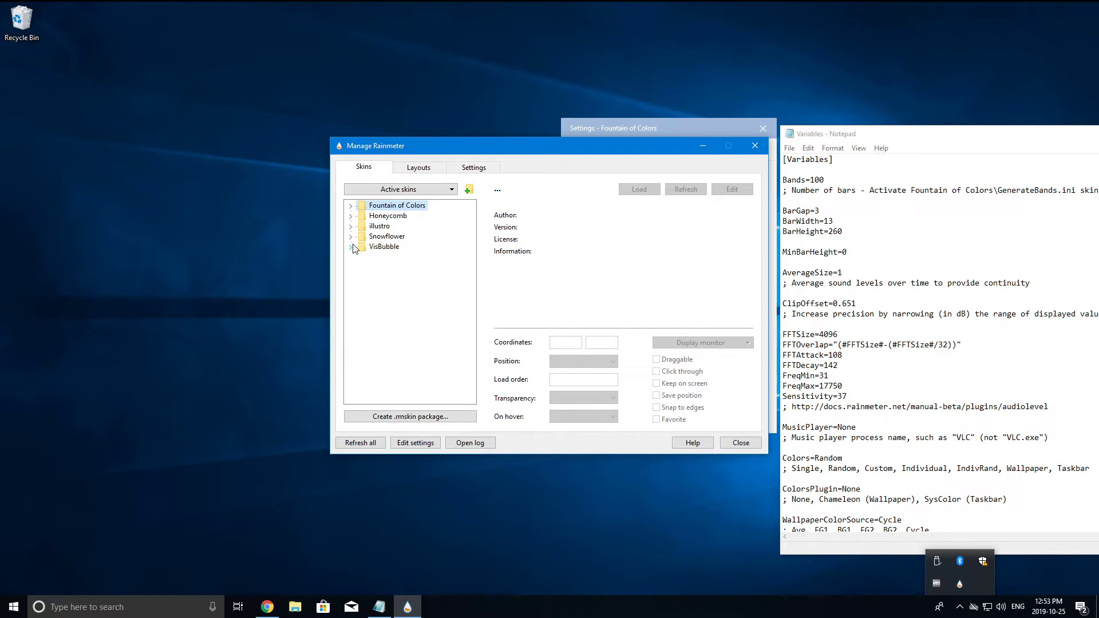
pyautogui.click(351, 206)
pyautogui.click(362, 237)
pyautogui.doubleClick(394, 249)
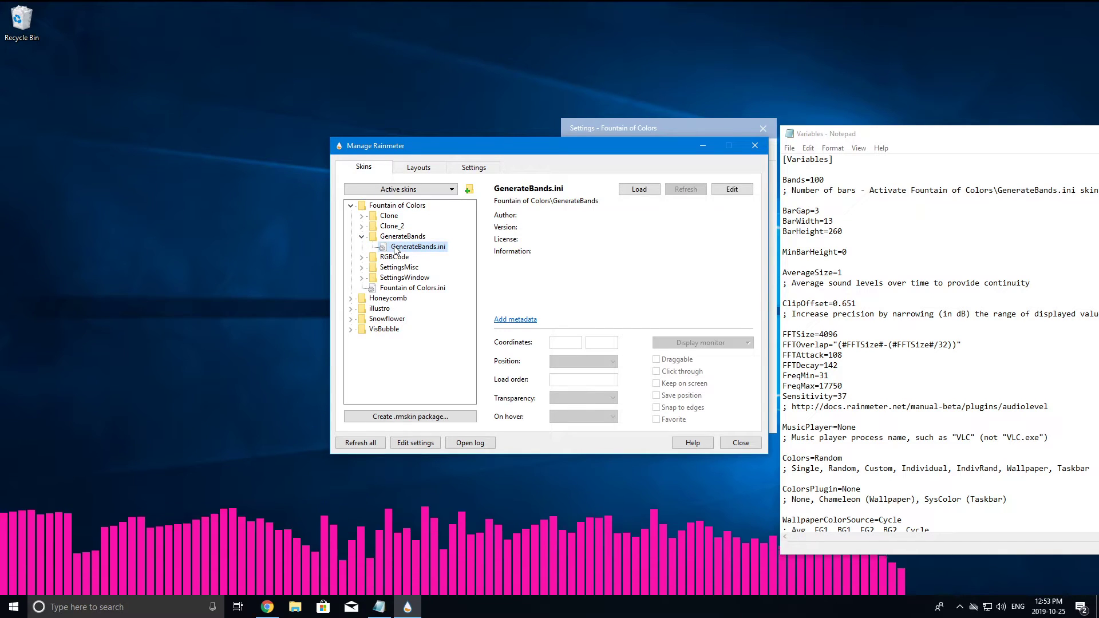
# Set Bands to 130 in the variables file, and load GenerateBands.ini again to apply it
pyautogui.moveTo(469, 148); pyautogui.dragTo(374, 86)
pyautogui.moveTo(840, 181); pyautogui.dragTo(811, 180)
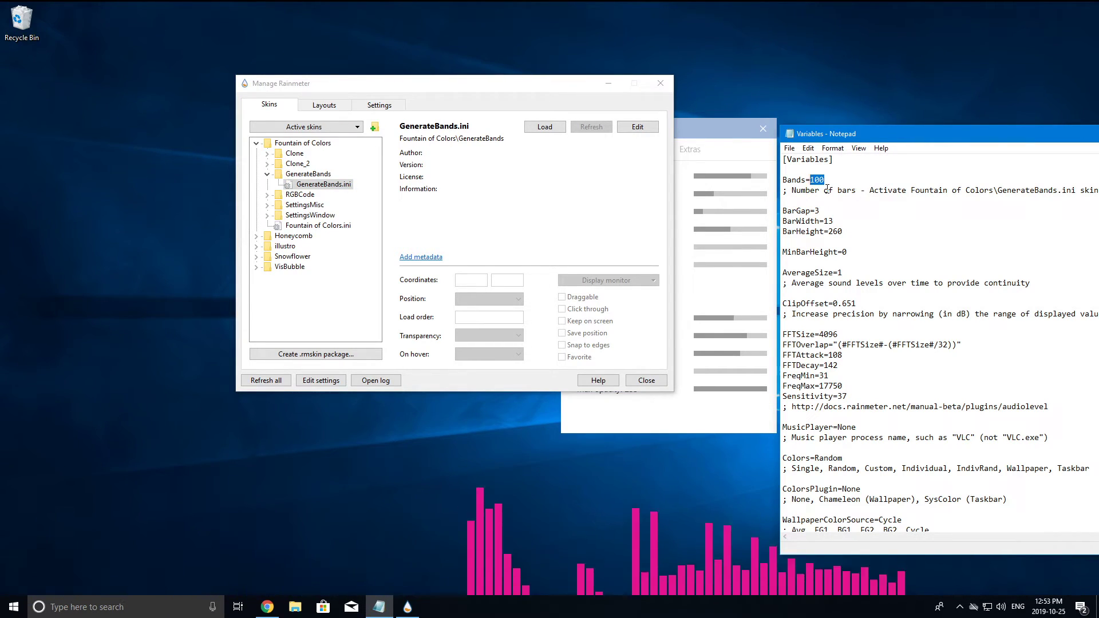
pyautogui.write('130')
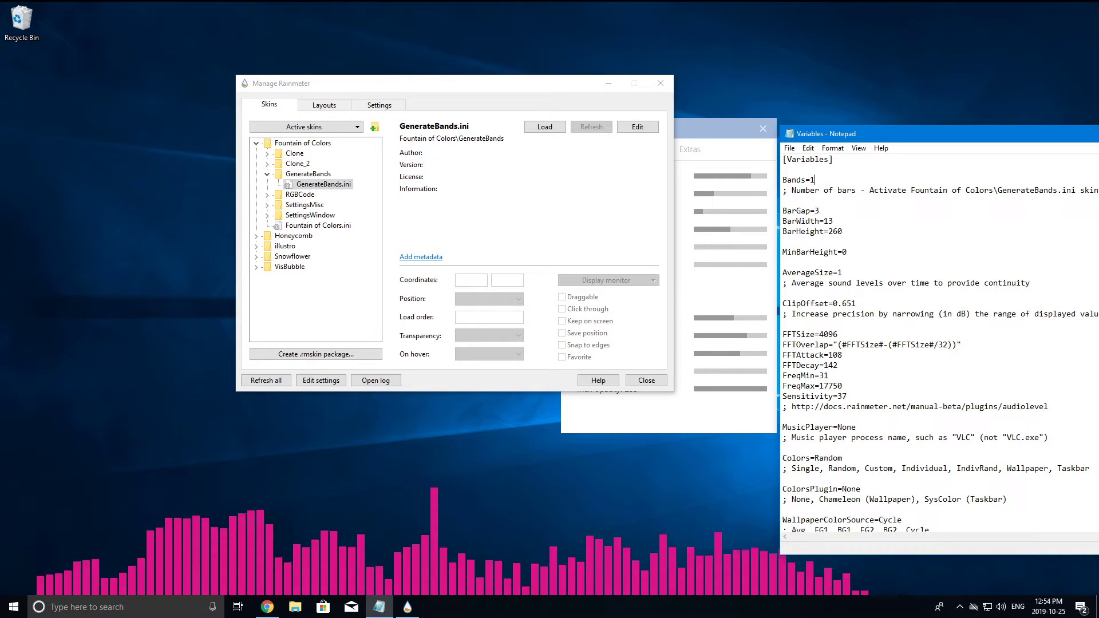
pyautogui.doubleClick(320, 185)
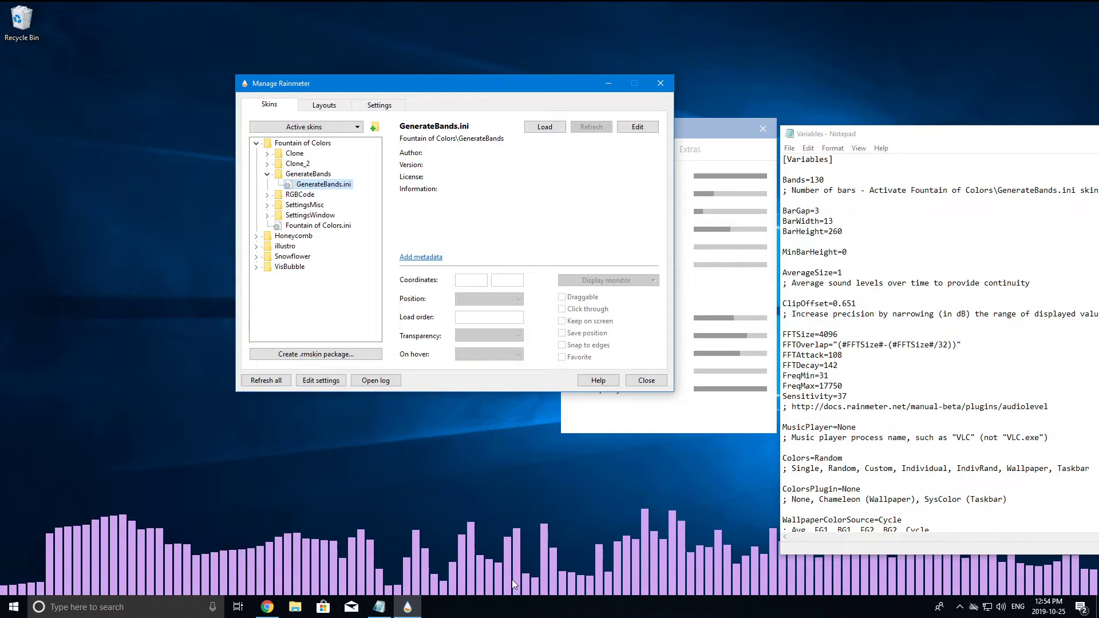
# Raise the sensitivity to 48 dB in the Fountain of Colors audio settings
pyautogui.click(705, 138)
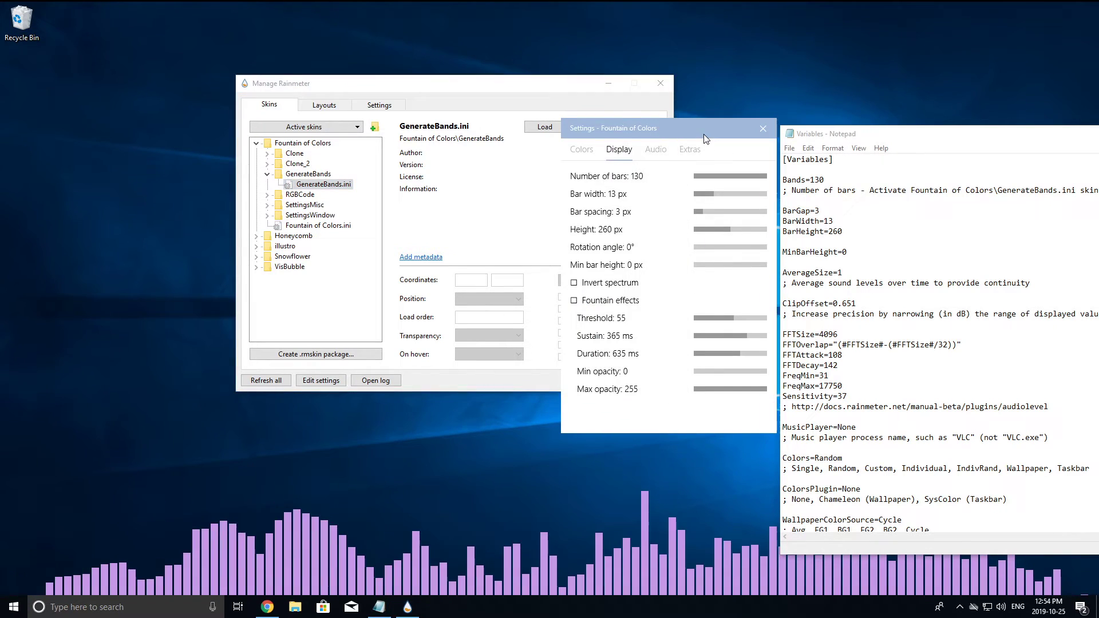
pyautogui.click(656, 150)
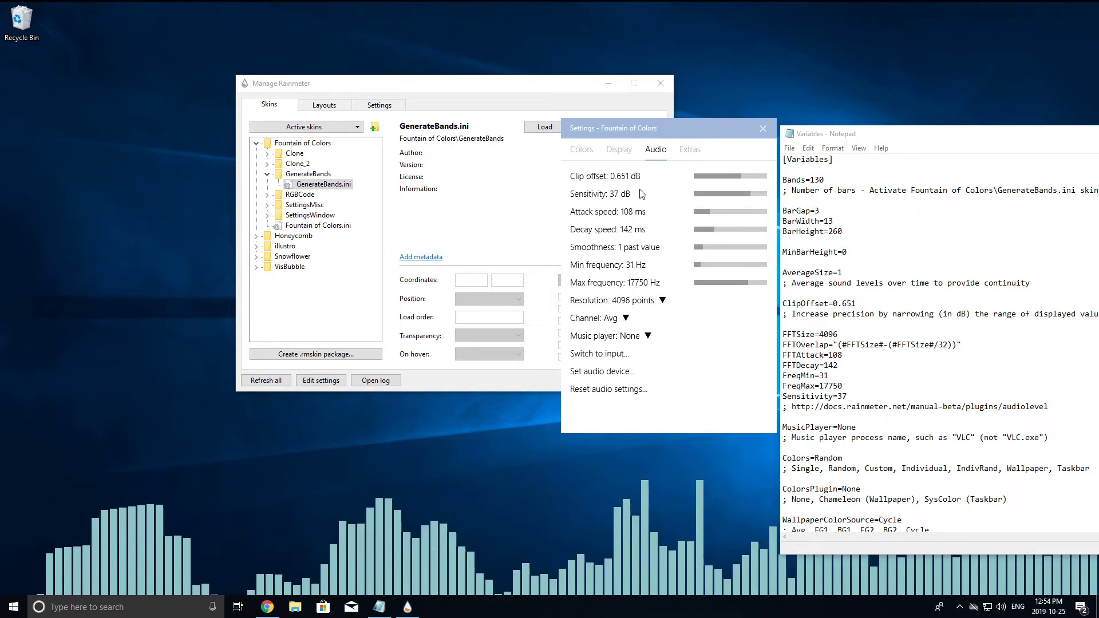
pyautogui.click(761, 195)
pyautogui.click(764, 196)
pyautogui.click(765, 195)
pyautogui.click(766, 194)
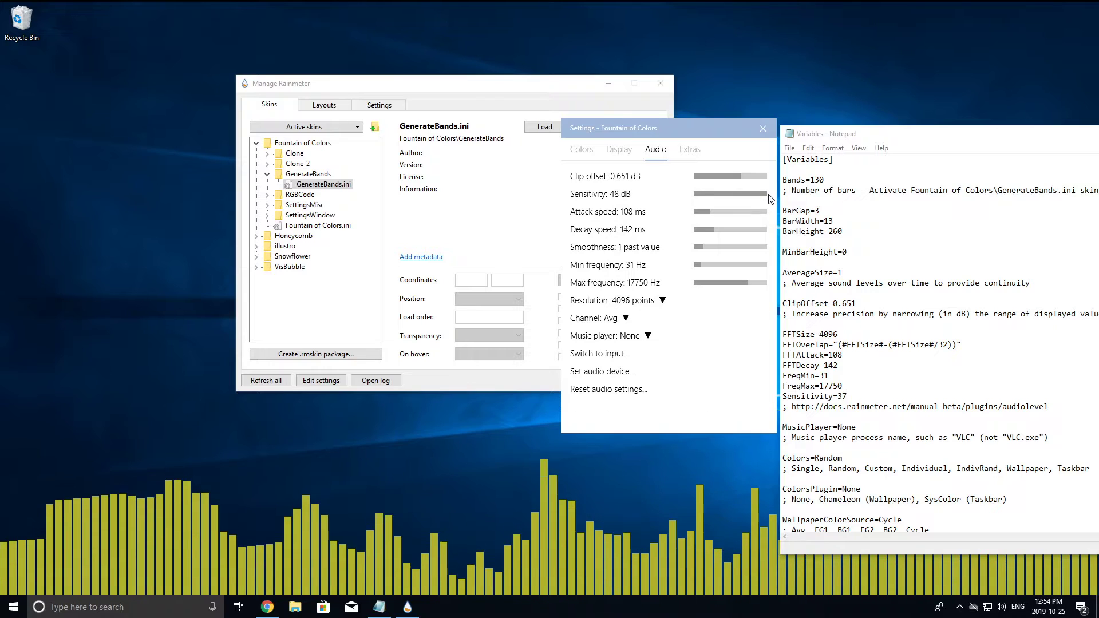
pyautogui.click(895, 268)
pyautogui.scroll(-3, 895, 267)
pyautogui.scroll(3, 895, 267)
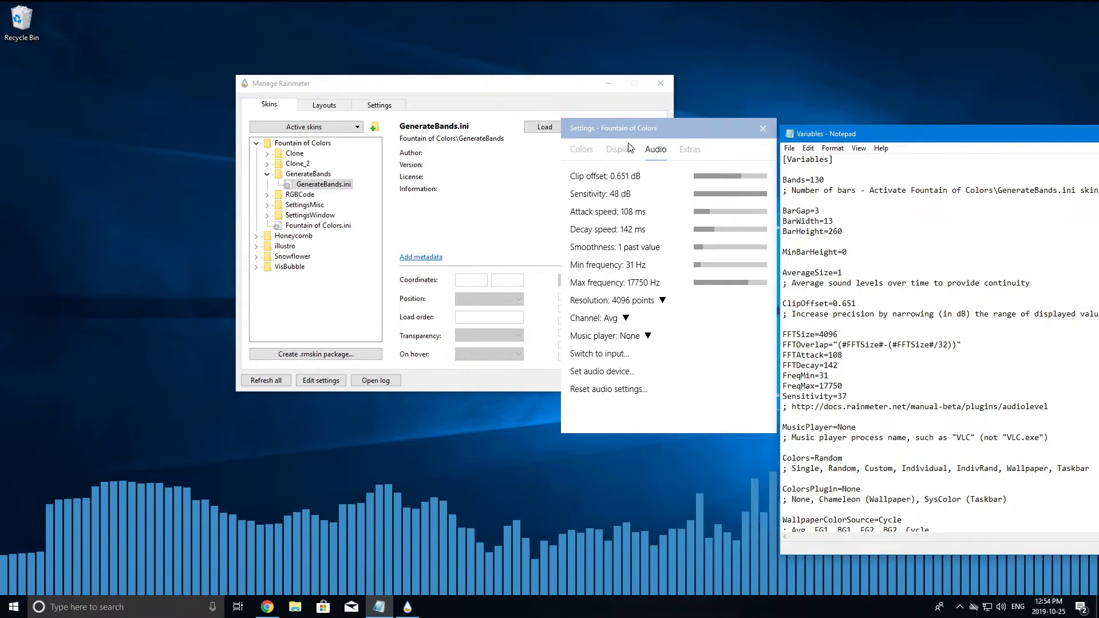
# Set the Fountain of Colors visualizer to a single color and pick a strong blue for it
pyautogui.click(582, 149)
pyautogui.click(599, 179)
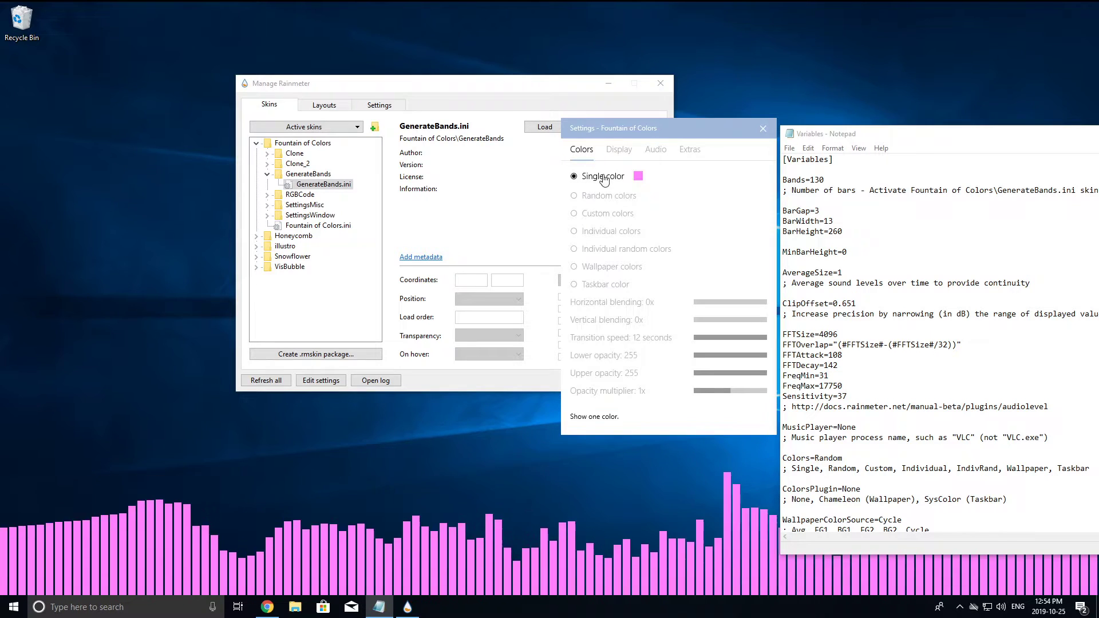
pyautogui.click(638, 176)
pyautogui.click(647, 212)
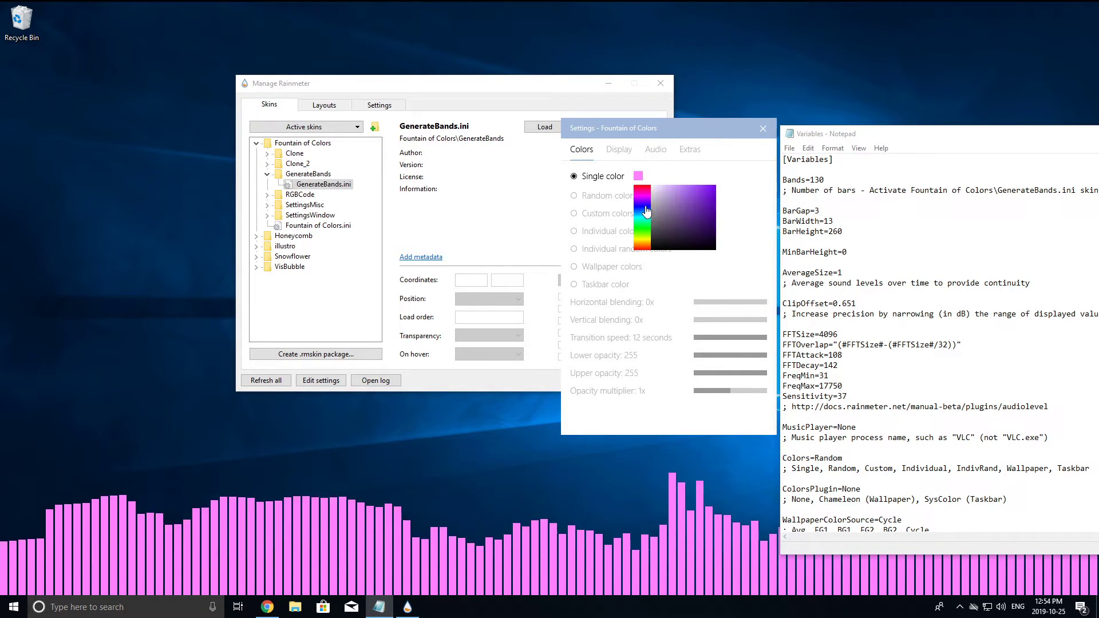
pyautogui.click(646, 209)
pyautogui.click(713, 198)
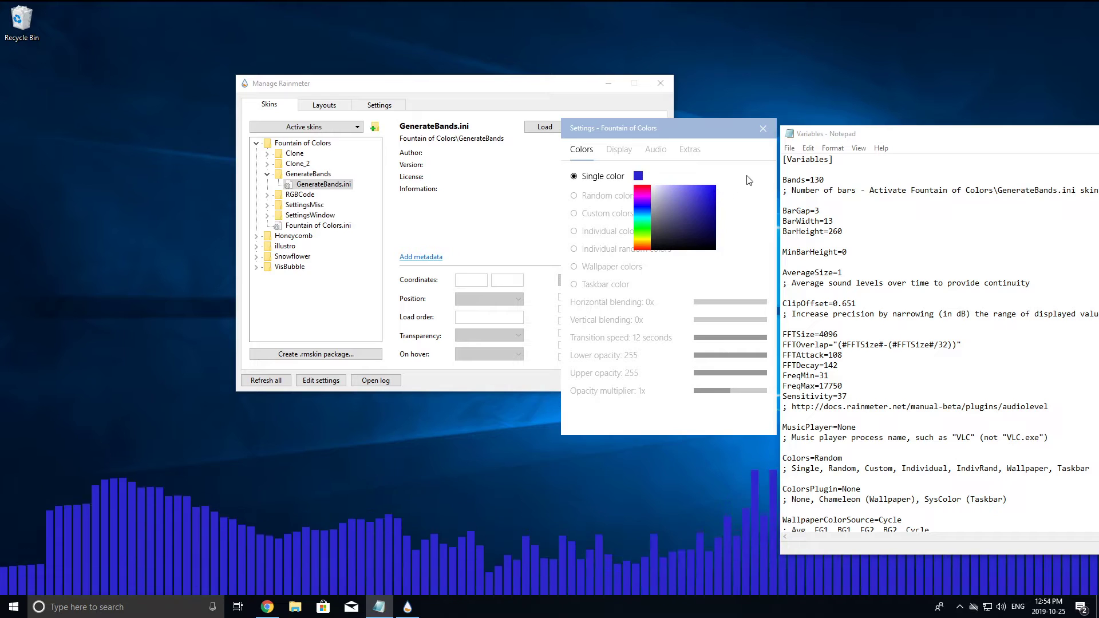
# Try wallpaper colors and settle on the taskbar color for the visualizer, and move the settings window aside
pyautogui.click(612, 267)
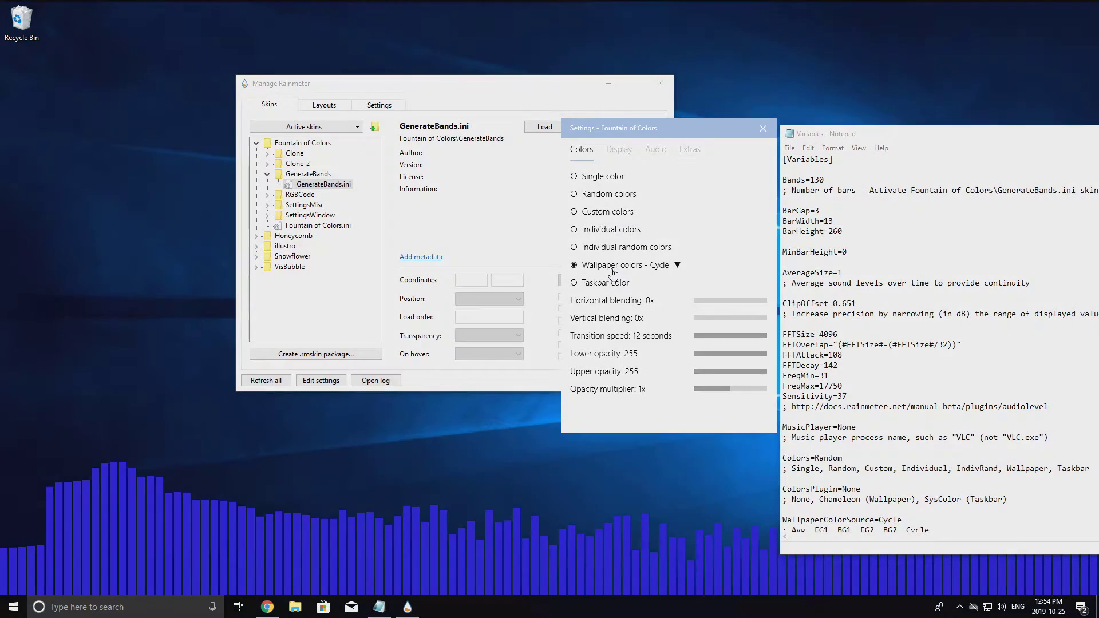
pyautogui.click(606, 283)
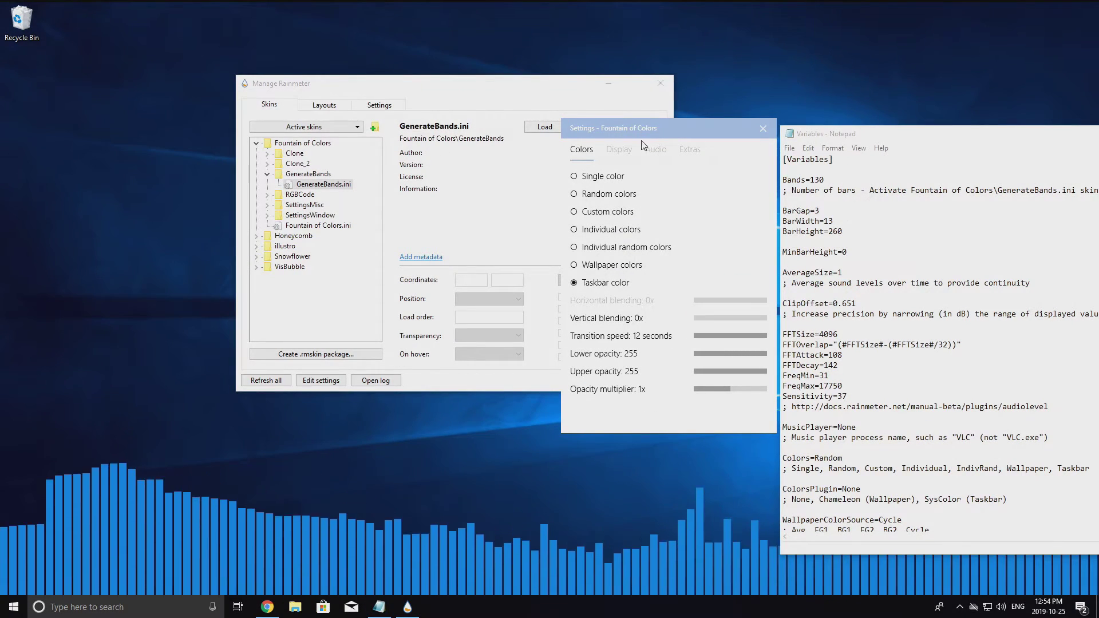
pyautogui.moveTo(646, 146); pyautogui.dragTo(744, 150)
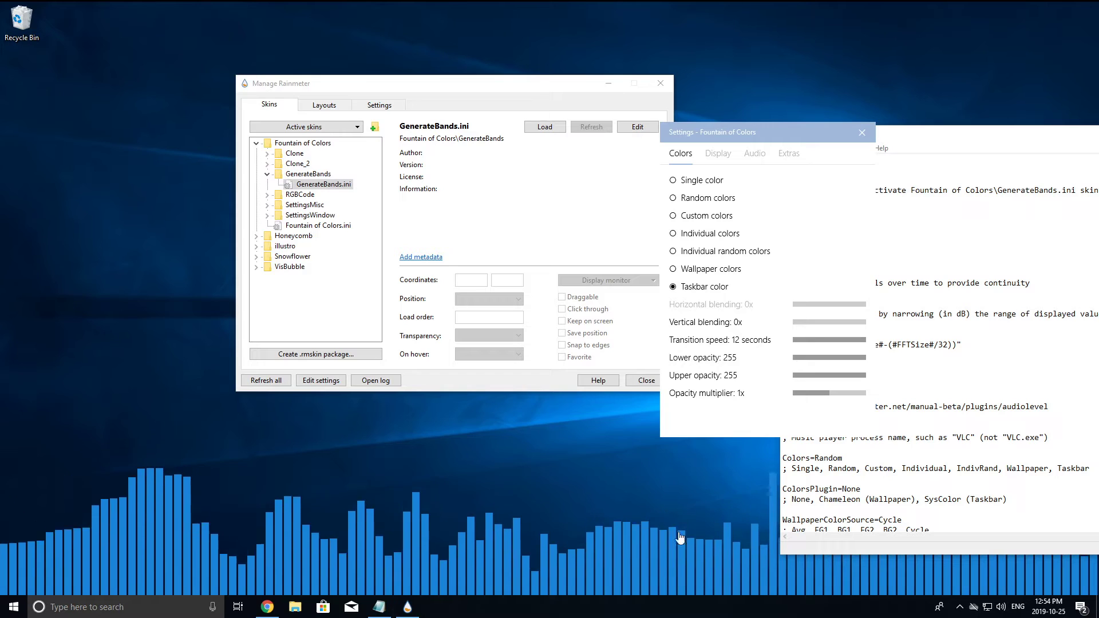
# Close the variables file in Notepad and shift the Fountain of Colors settings window across the desktop
pyautogui.click(916, 139)
pyautogui.moveTo(916, 140); pyautogui.dragTo(224, 68)
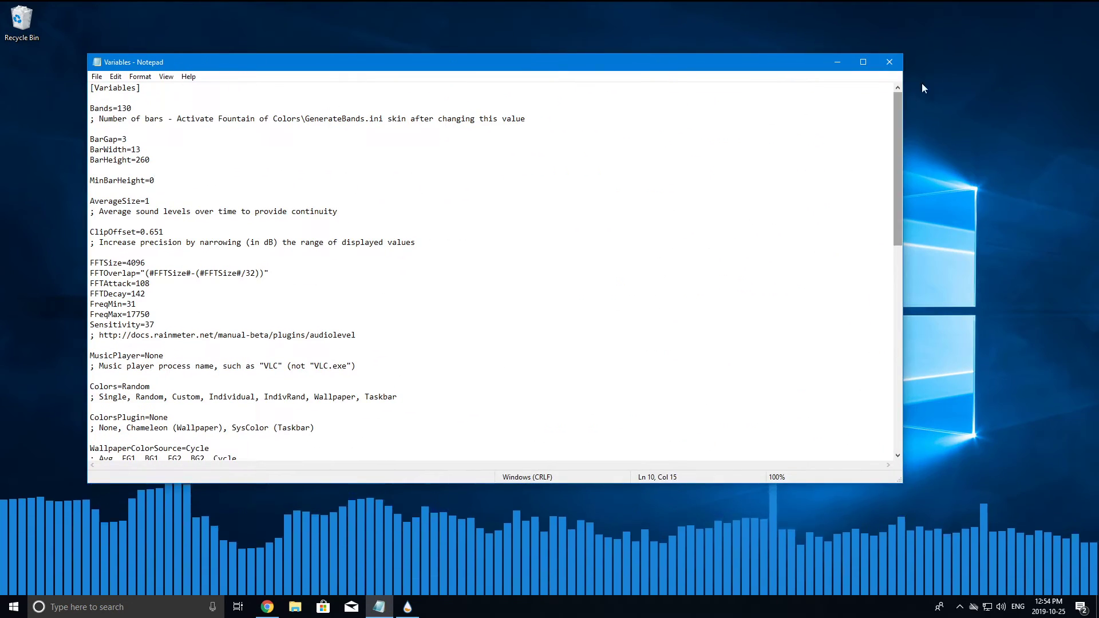
pyautogui.click(889, 62)
pyautogui.moveTo(723, 127); pyautogui.dragTo(505, 111)
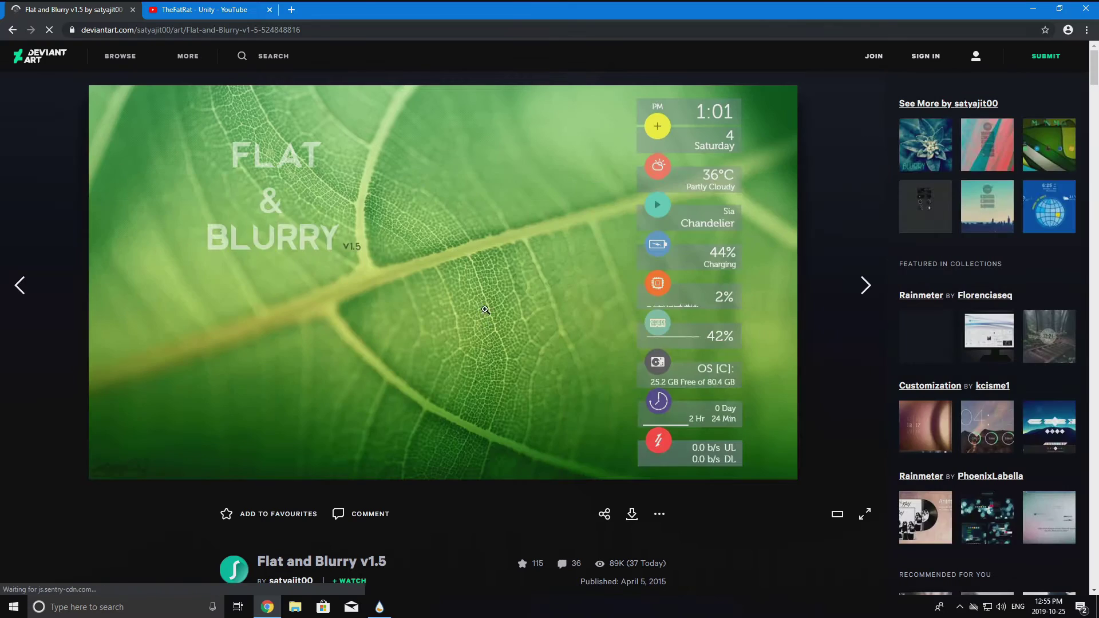
# Look over the Flat and Blurry v1.5 page on DeviantArt, and download and install the skin
pyautogui.scroll(-6, 548, 324)
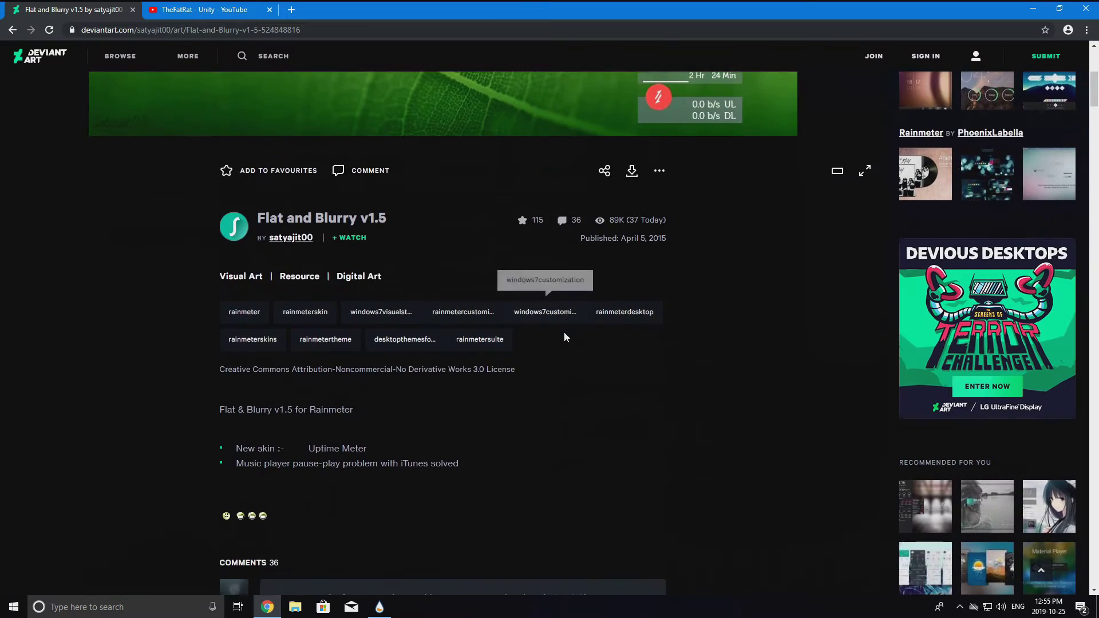
pyautogui.scroll(4, 565, 333)
pyautogui.scroll(2, 568, 336)
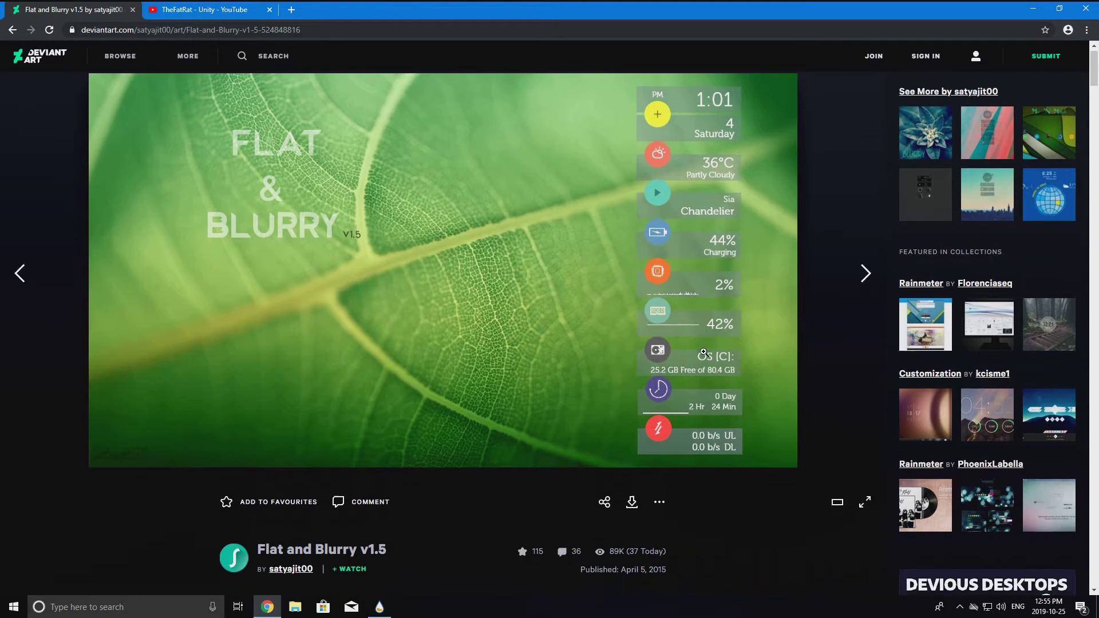
pyautogui.scroll(-7, 706, 349)
pyautogui.scroll(7, 713, 362)
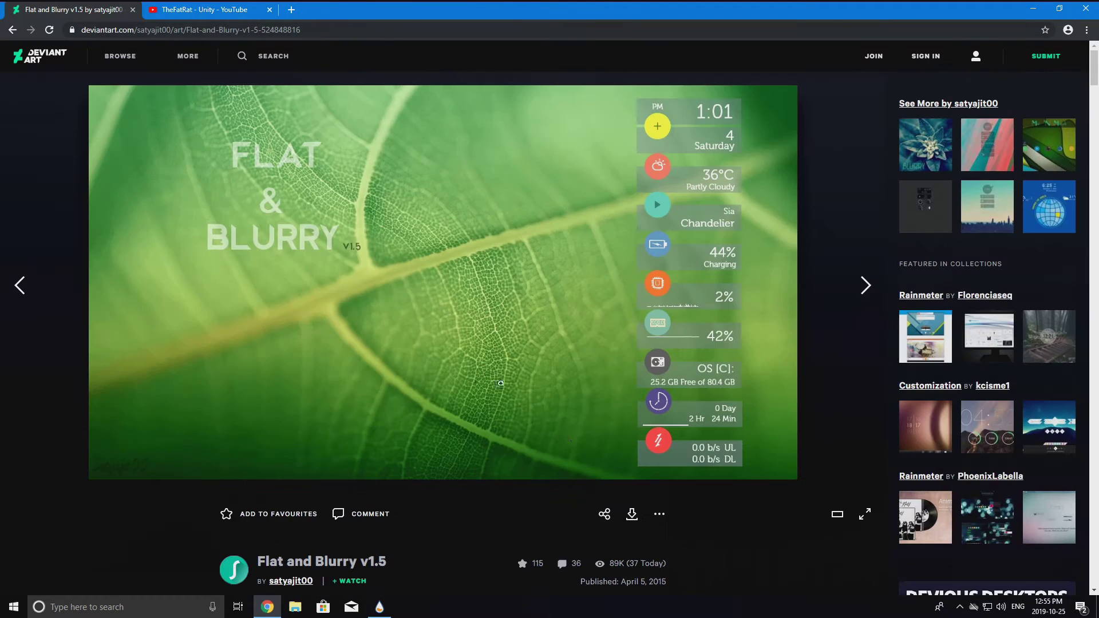
pyautogui.click(632, 514)
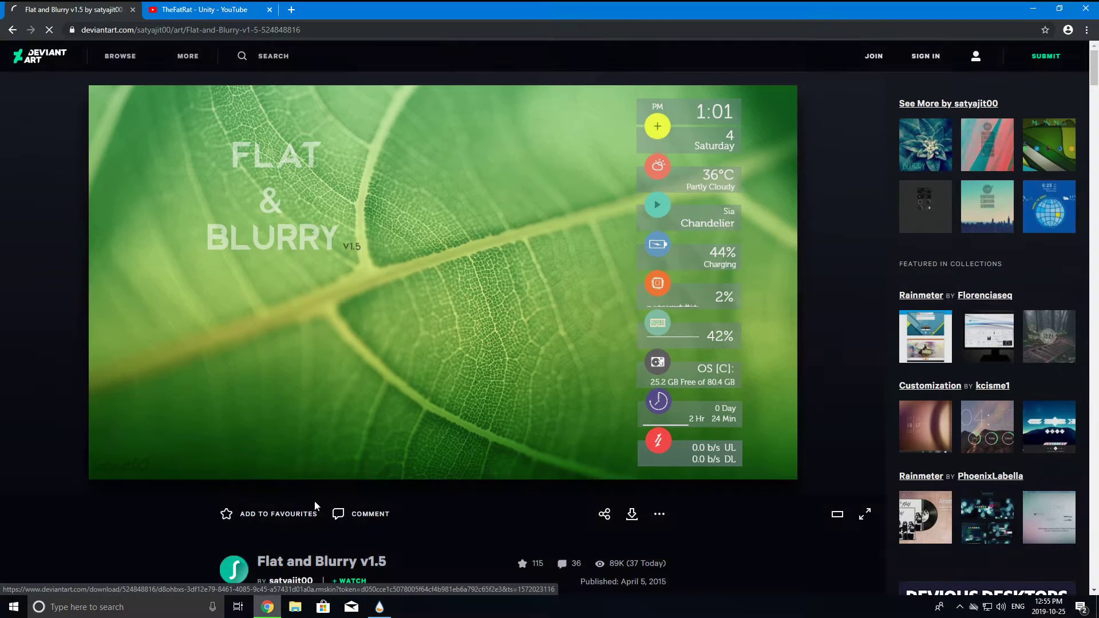
pyautogui.click(62, 584)
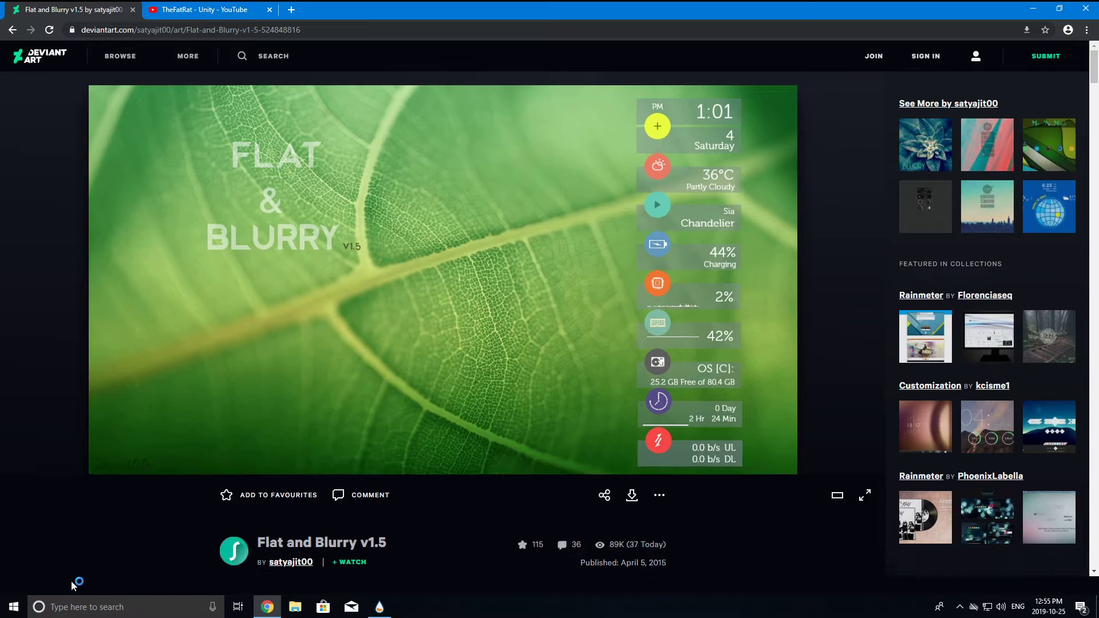
pyautogui.click(590, 409)
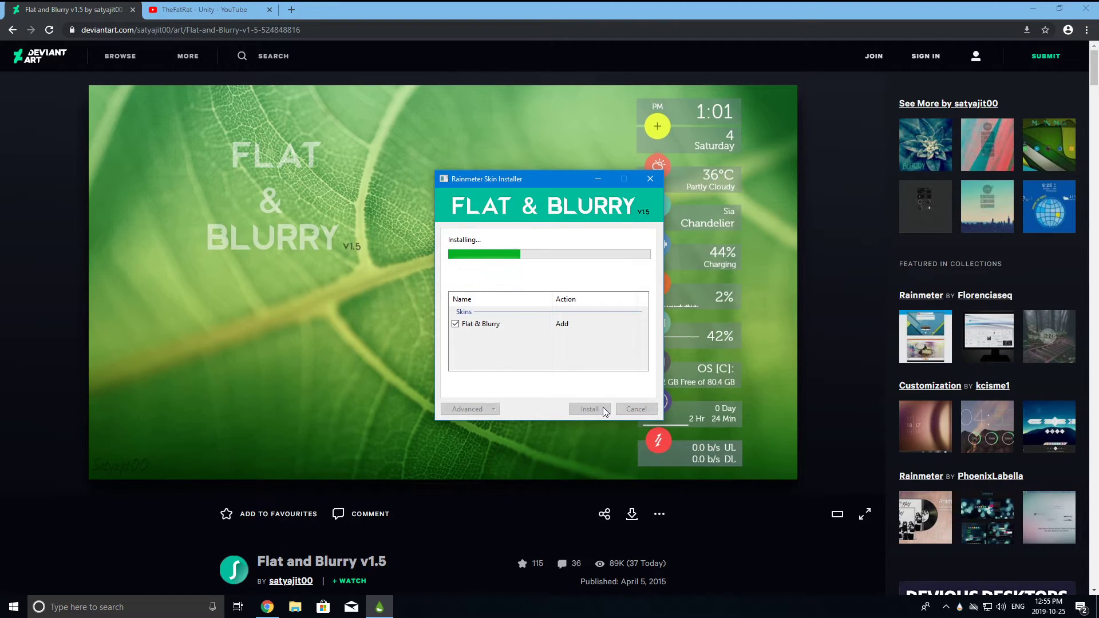
# Minimize the browser and open the Manage Rainmeter window from the desktop
pyautogui.click(1036, 8)
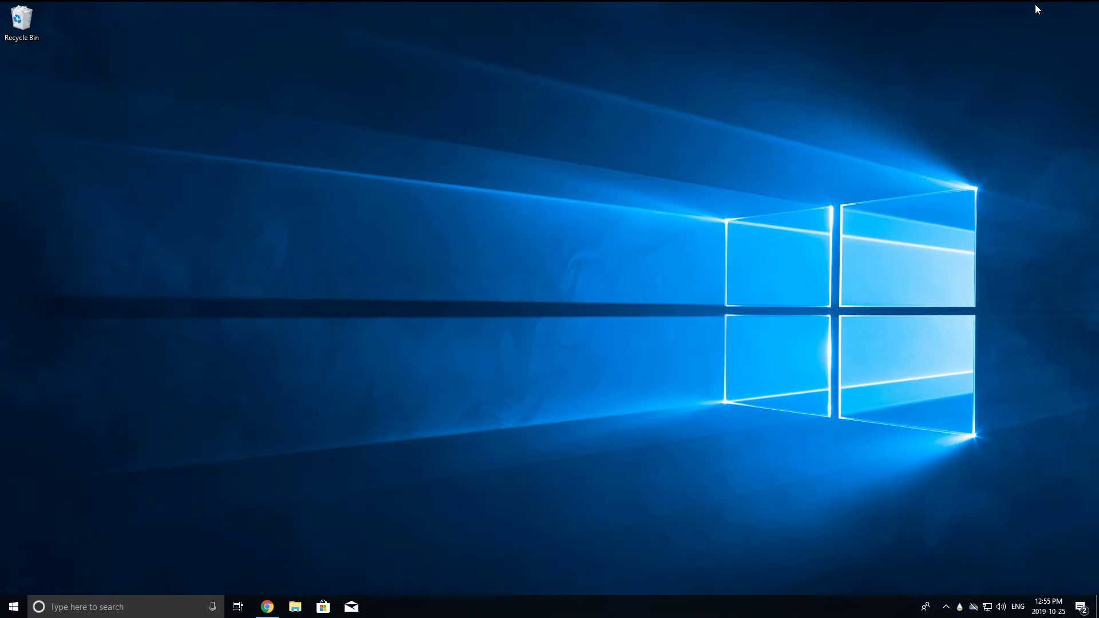
pyautogui.click(961, 608)
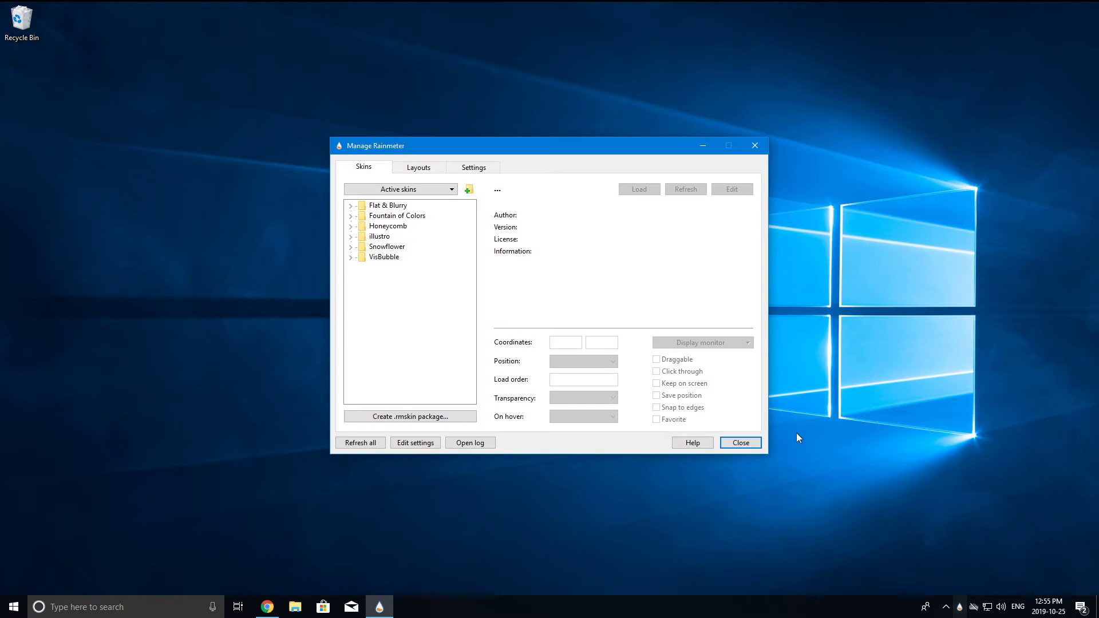
# Load the Battery skin from Flat & Blurry and place its widget near the desktop's lower-left corner
pyautogui.click(350, 206)
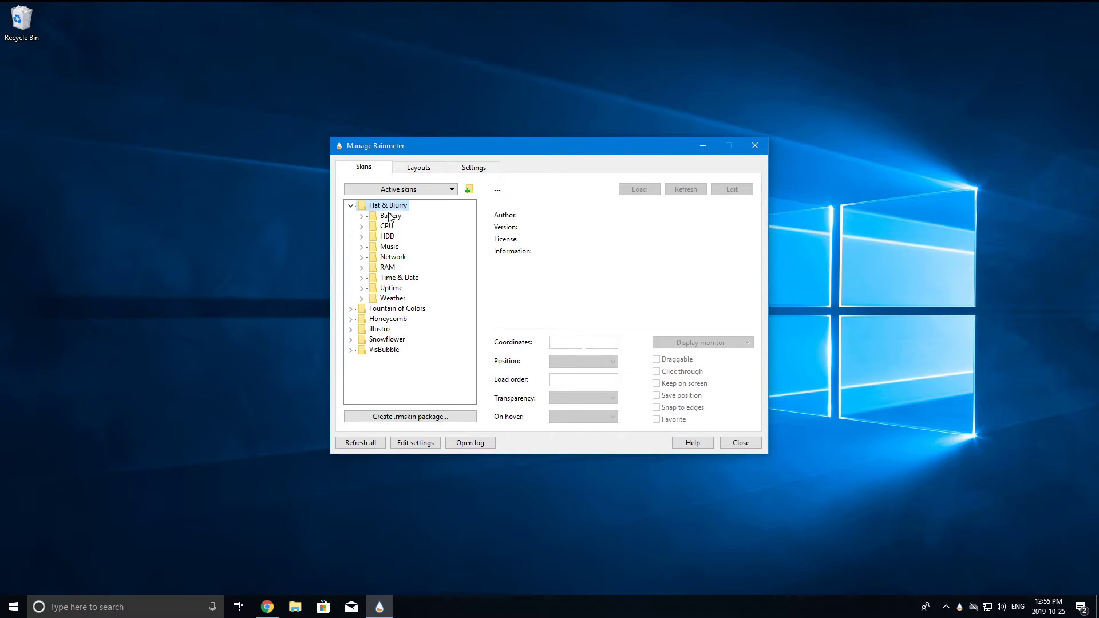
pyautogui.click(362, 217)
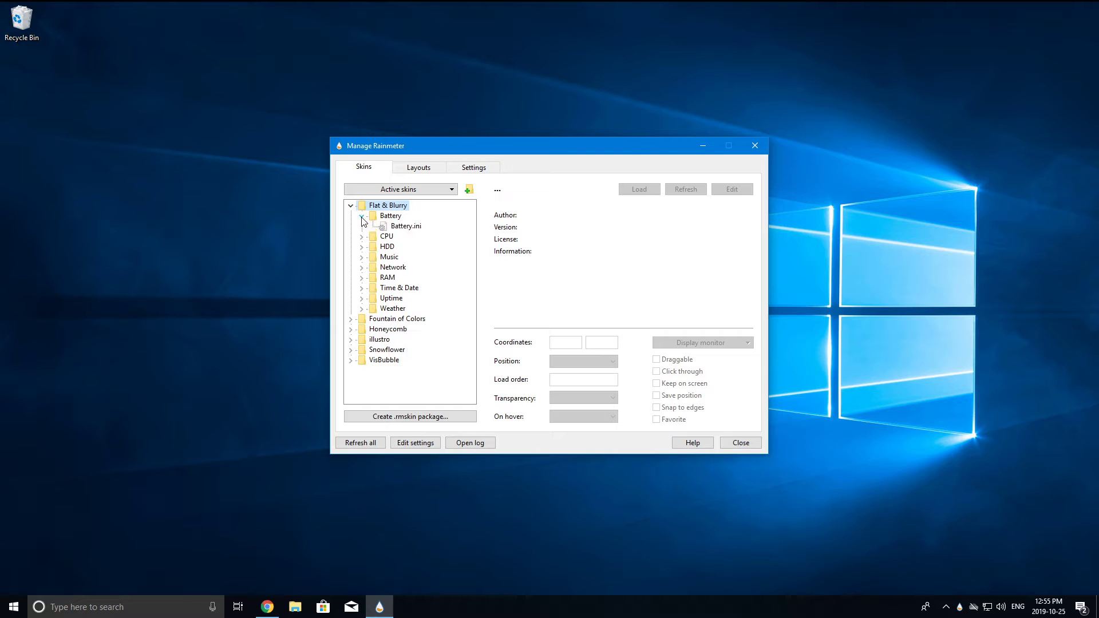
pyautogui.click(416, 228)
pyautogui.click(640, 189)
pyautogui.click(86, 59)
pyautogui.moveTo(86, 59); pyautogui.dragTo(104, 568)
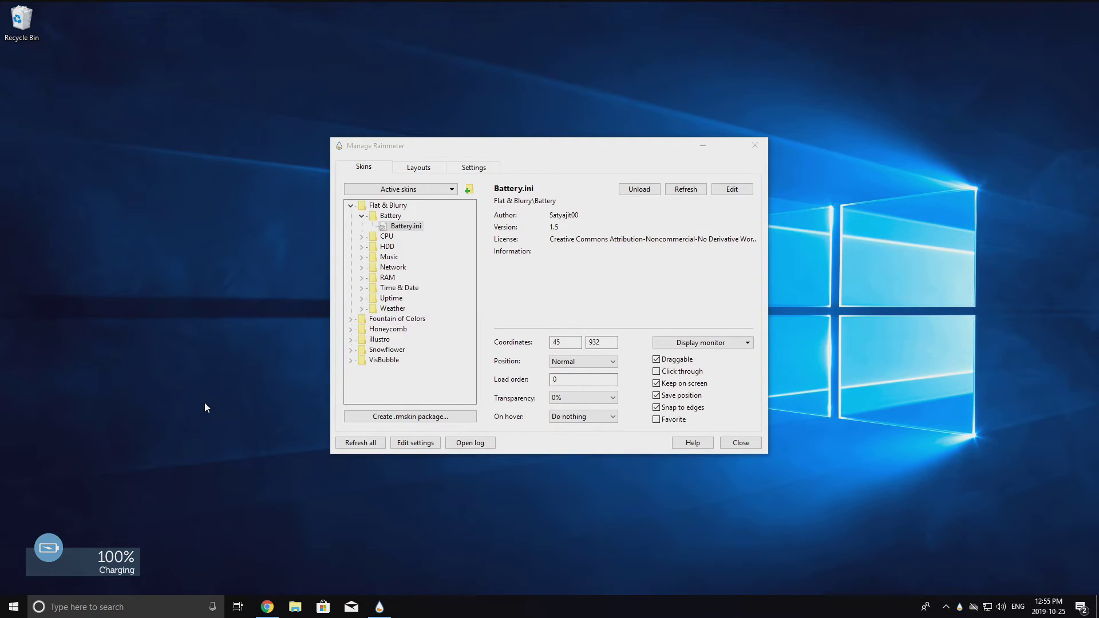
# Unload the Battery widget from the desktop and collapse its folder in the skin list
pyautogui.rightClick(80, 565)
pyautogui.click(123, 555)
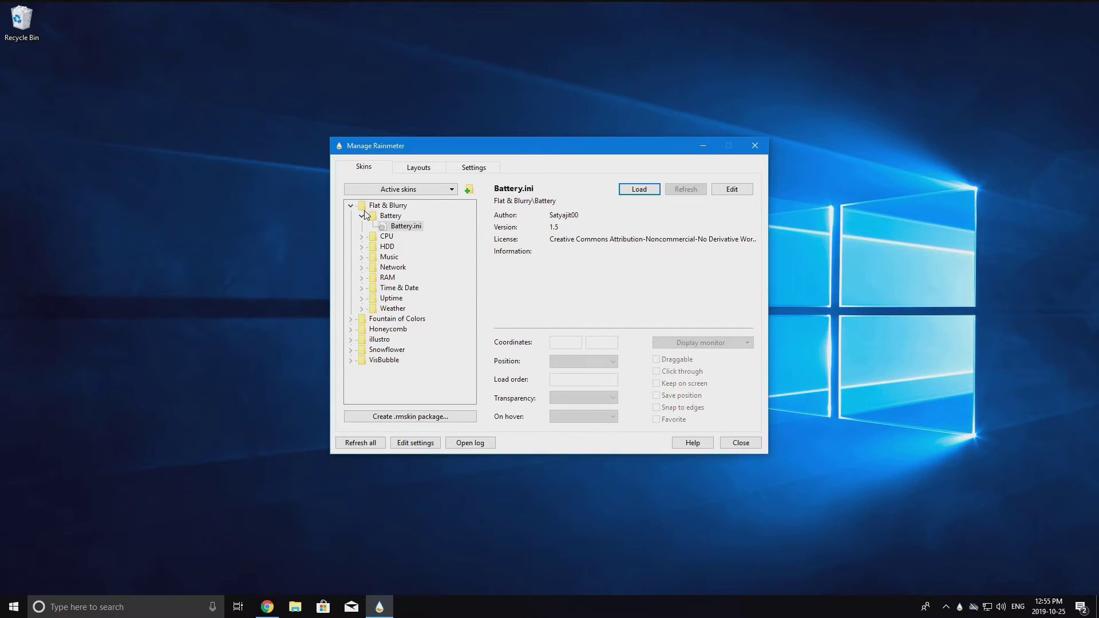
pyautogui.click(363, 217)
# Load the CPU skin from Flat & Blurry and place its widget near the desktop's upper-left corner
pyautogui.click(362, 226)
pyautogui.doubleClick(402, 236)
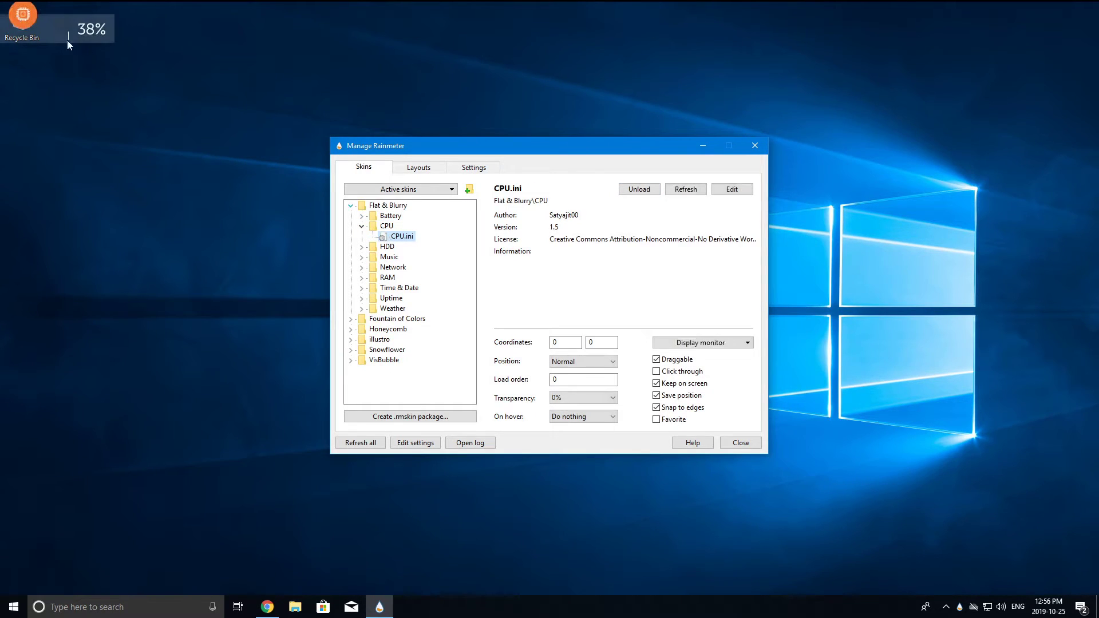
pyautogui.moveTo(74, 43); pyautogui.dragTo(106, 101)
# Load the C Drive skin from the Flat & Blurry HDD folder and place it directly below the CPU widget
pyautogui.click(361, 247)
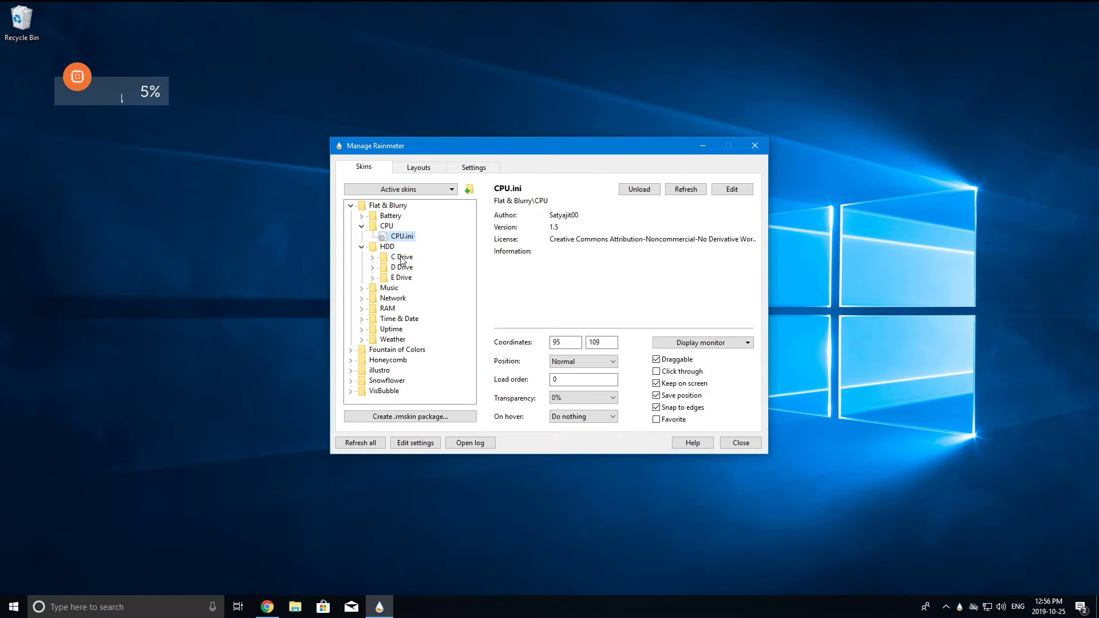
pyautogui.click(373, 257)
pyautogui.doubleClick(408, 267)
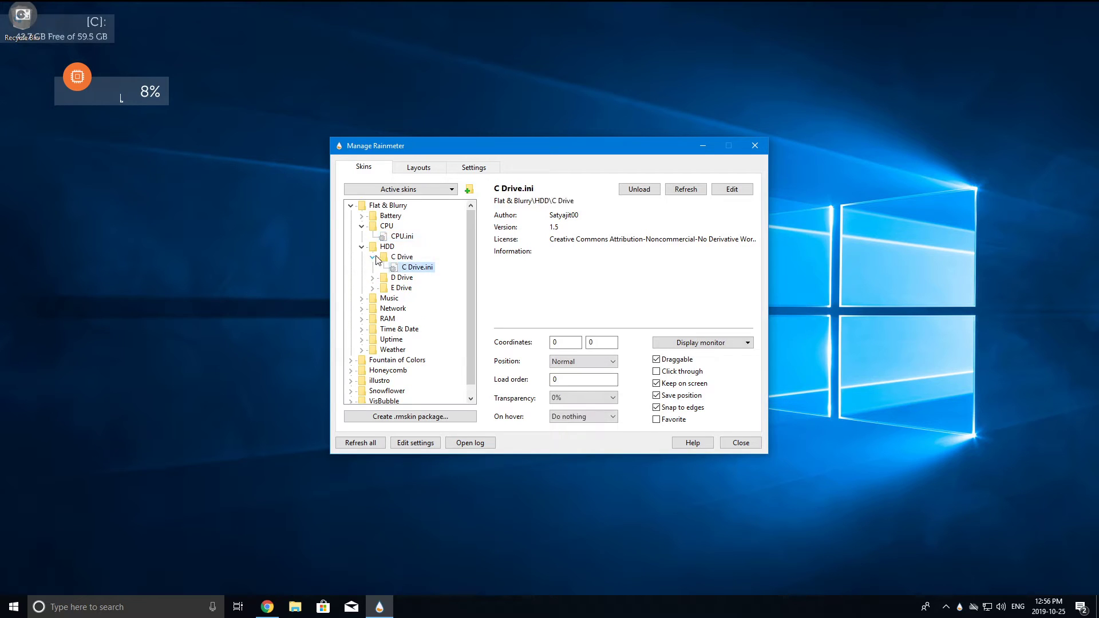
pyautogui.moveTo(65, 31); pyautogui.dragTo(118, 140)
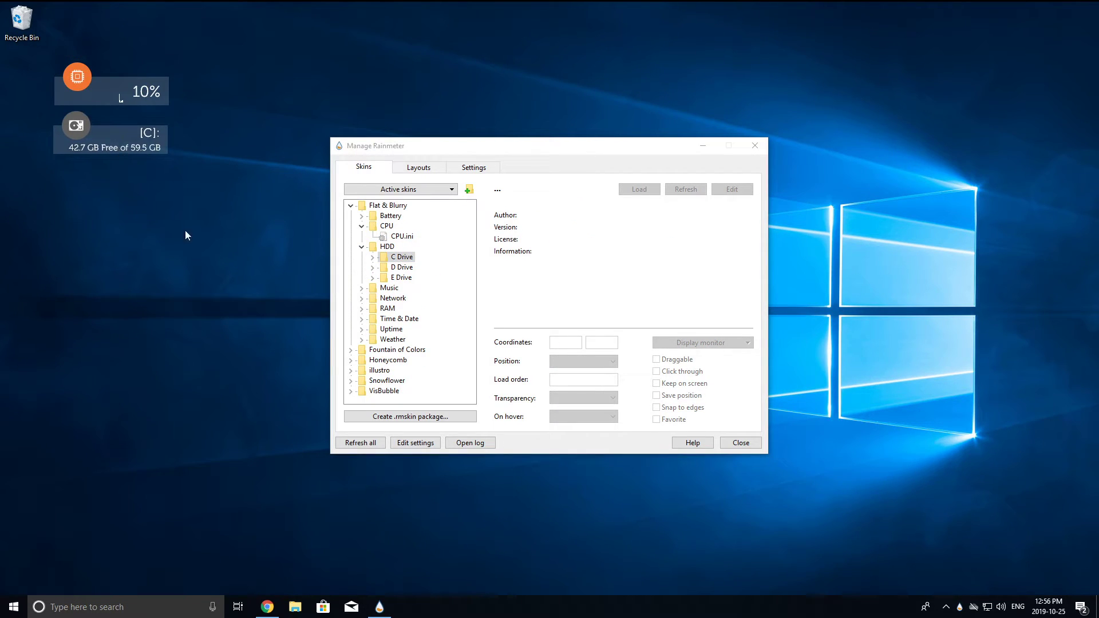
# Load the Flat & Blurry Music skin and place its widget below the C Drive widget
pyautogui.doubleClick(371, 288)
pyautogui.doubleClick(405, 298)
pyautogui.moveTo(45, 31); pyautogui.dragTo(105, 191)
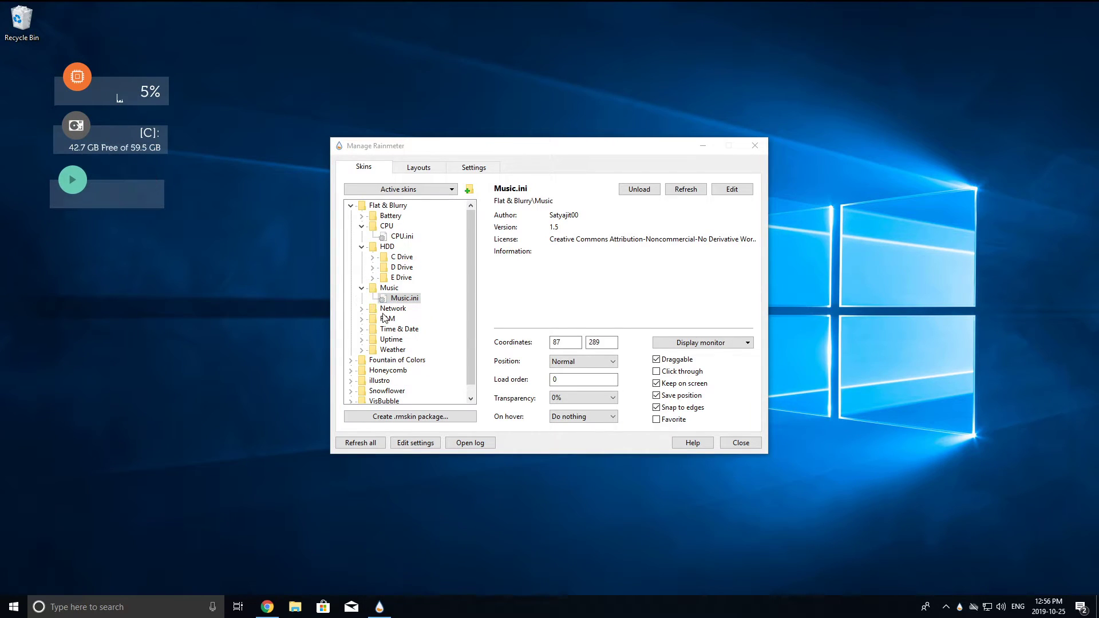
# Collapse the Music, HDD and CPU folders and unload the Music widget from the desktop
pyautogui.click(362, 288)
pyautogui.click(362, 246)
pyautogui.click(361, 227)
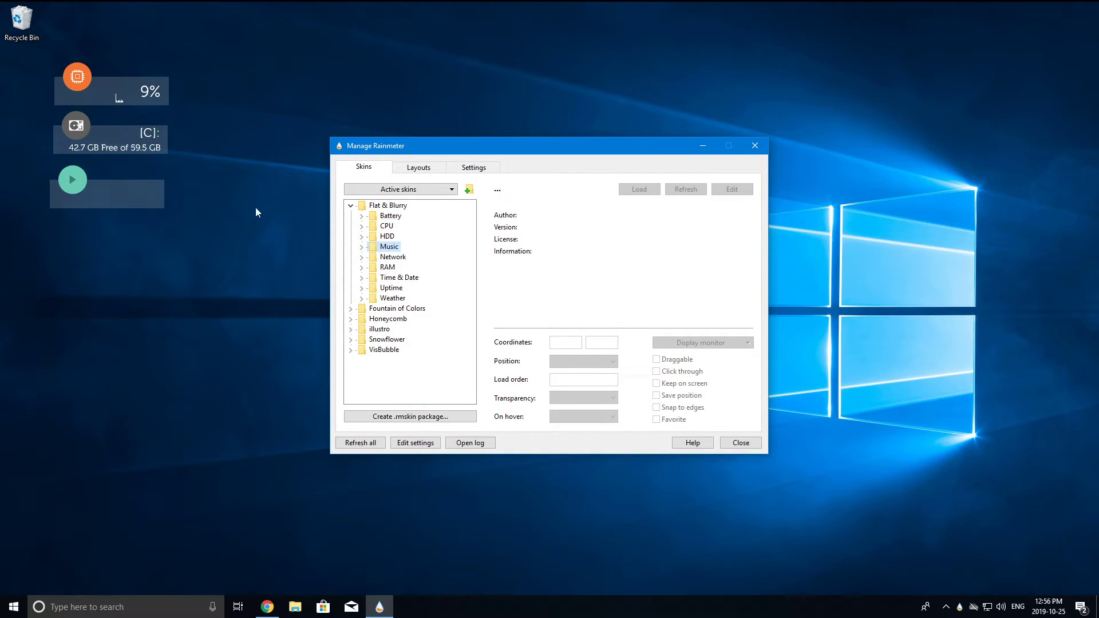
pyautogui.rightClick(108, 174)
pyautogui.rightClick(94, 191)
pyautogui.click(131, 321)
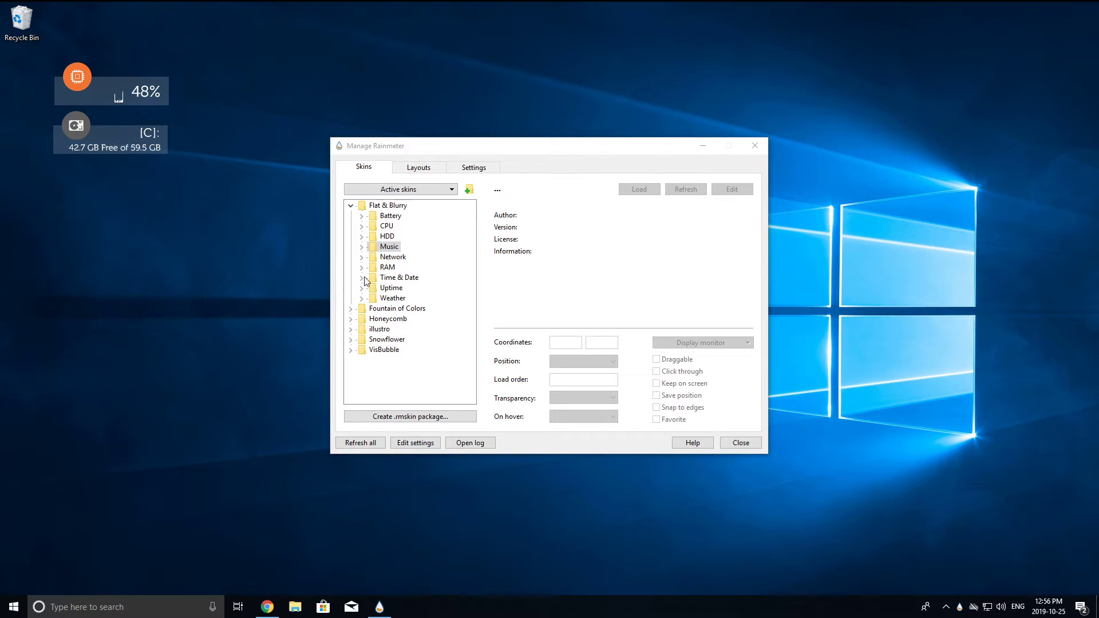
# Load the Flat & Blurry Network and RAM skins and stack their widgets below the C Drive widget
pyautogui.click(362, 257)
pyautogui.doubleClick(401, 267)
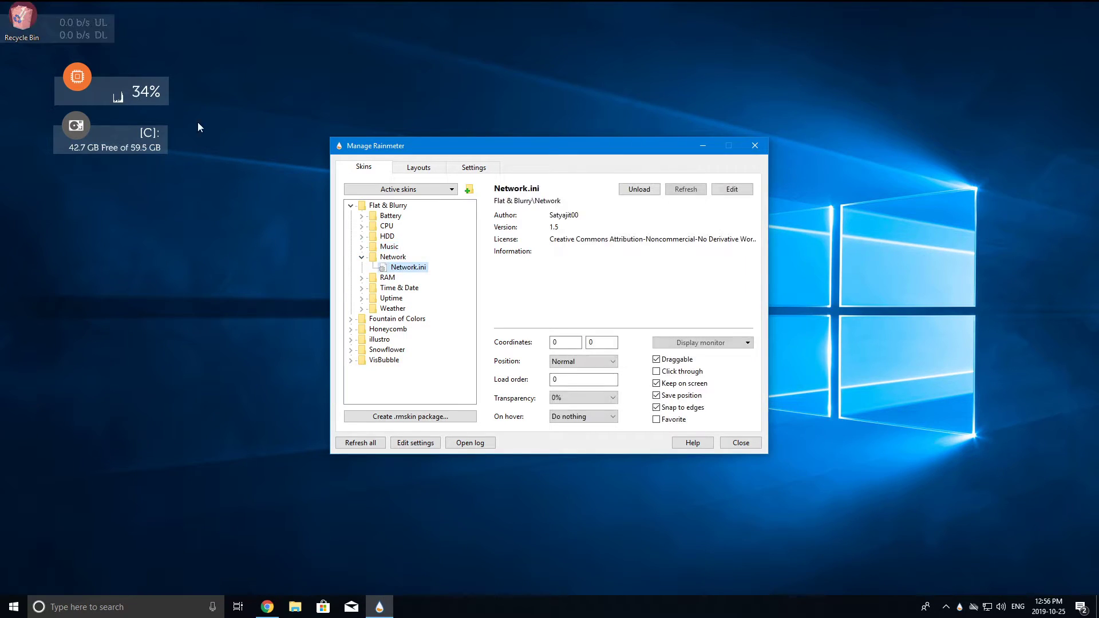
pyautogui.click(362, 277)
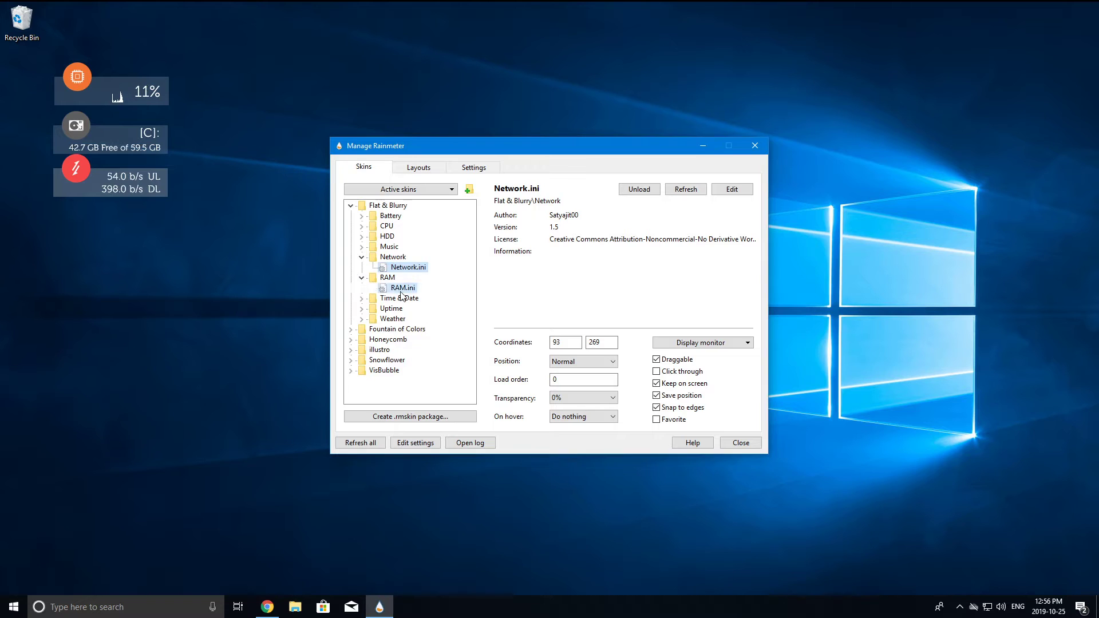
pyautogui.click(403, 287)
pyautogui.doubleClick(395, 288)
pyautogui.moveTo(63, 34); pyautogui.dragTo(117, 231)
# Load the Flat & Blurry Time & Date skin and place its widget below the RAM widget
pyautogui.click(361, 299)
pyautogui.click(415, 308)
pyautogui.doubleClick(415, 309)
pyautogui.moveTo(25, 29); pyautogui.dragTo(133, 310)
# Load the Flat & Blurry Uptime skin and place its widget below the Time & Date widget
pyautogui.click(362, 319)
pyautogui.doubleClick(406, 329)
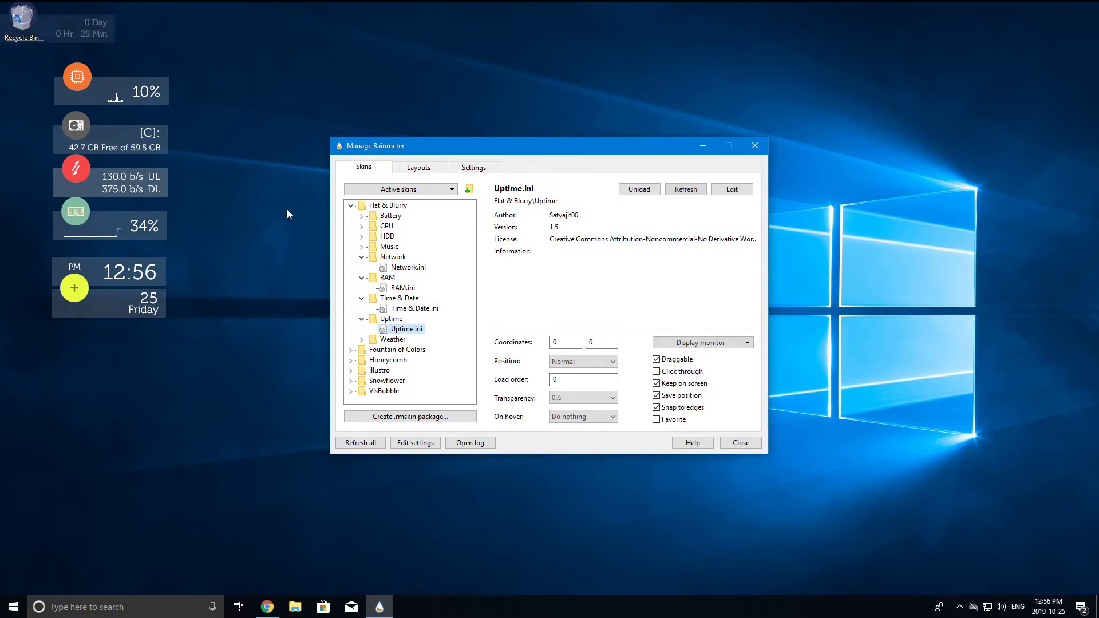
pyautogui.moveTo(87, 33); pyautogui.dragTo(135, 363)
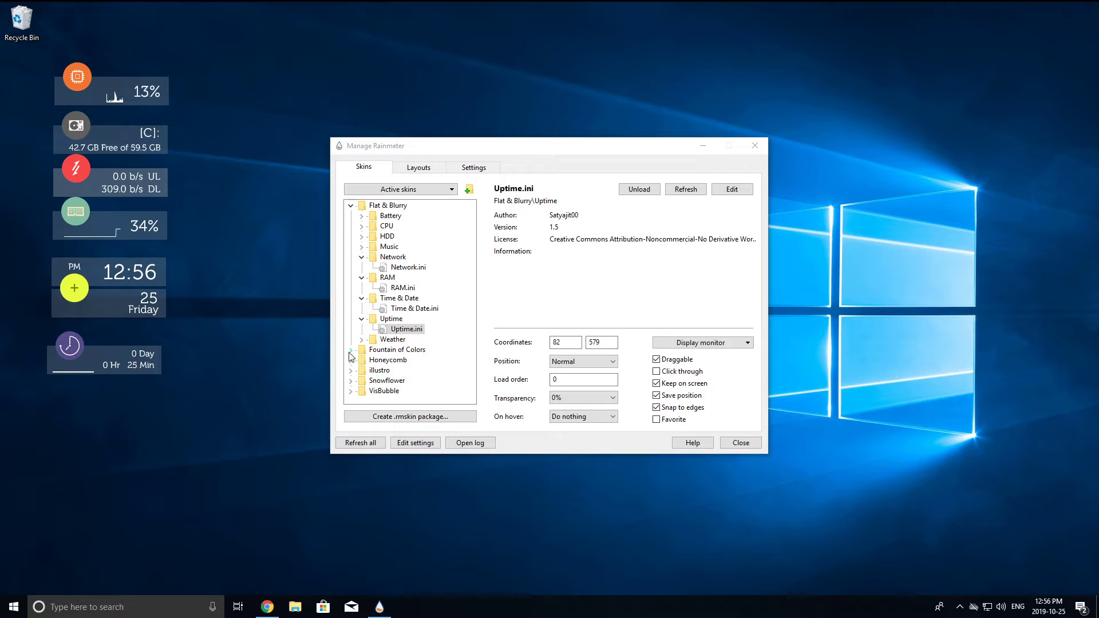
# Load the Flat & Blurry Weather skin and place its widget below the Uptime widget
pyautogui.click(362, 340)
pyautogui.click(401, 350)
pyautogui.doubleClick(403, 349)
pyautogui.moveTo(74, 36); pyautogui.dragTo(112, 400)
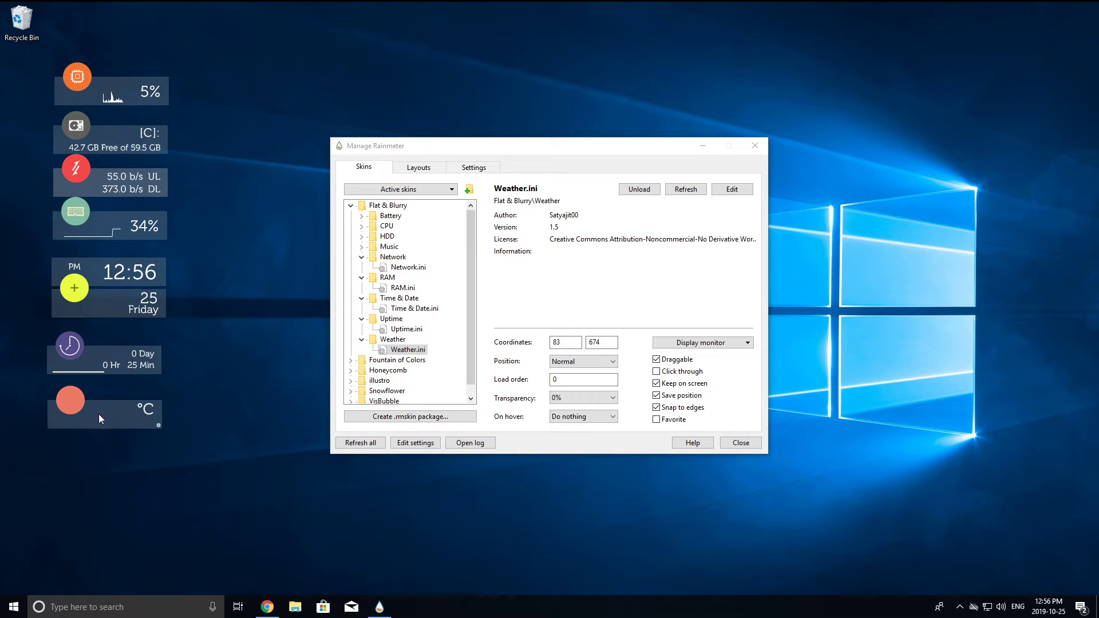
# Open the Weather skin's file for editing and change the MeasureWeather URL host to wxdata.weather.com
pyautogui.rightClick(111, 413)
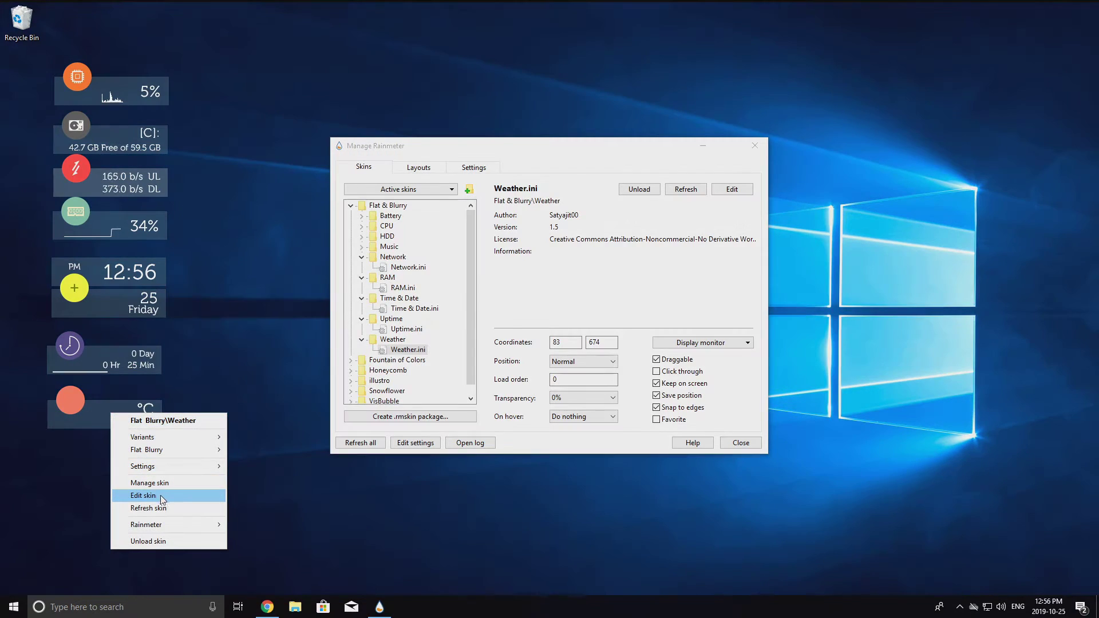
pyautogui.click(161, 496)
pyautogui.scroll(-6, 155, 422)
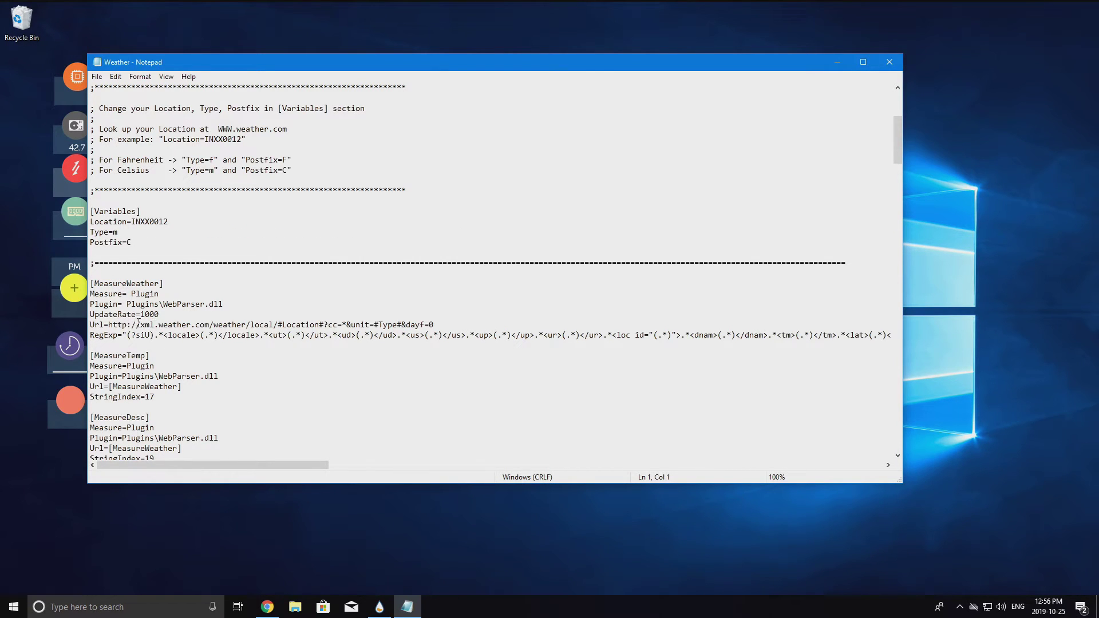
pyautogui.moveTo(157, 326); pyautogui.dragTo(403, 323)
pyautogui.click(395, 344)
pyautogui.write('data')
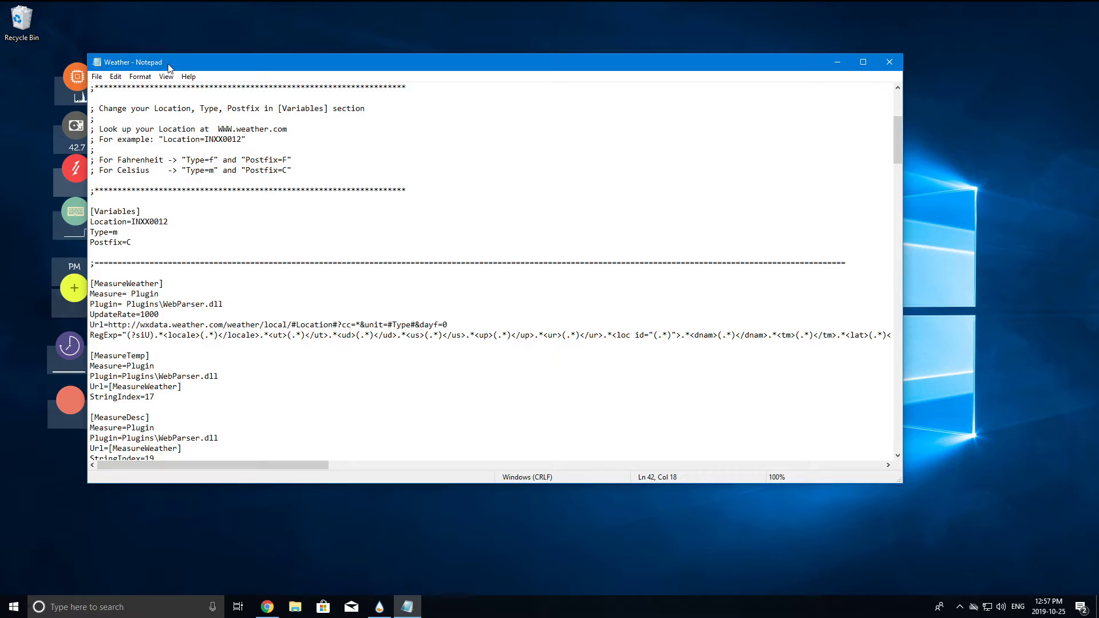
# Move the Notepad window off the widgets, refresh the Weather skin and close the file
pyautogui.moveTo(170, 68); pyautogui.dragTo(347, 133)
pyautogui.rightClick(95, 418)
pyautogui.click(147, 510)
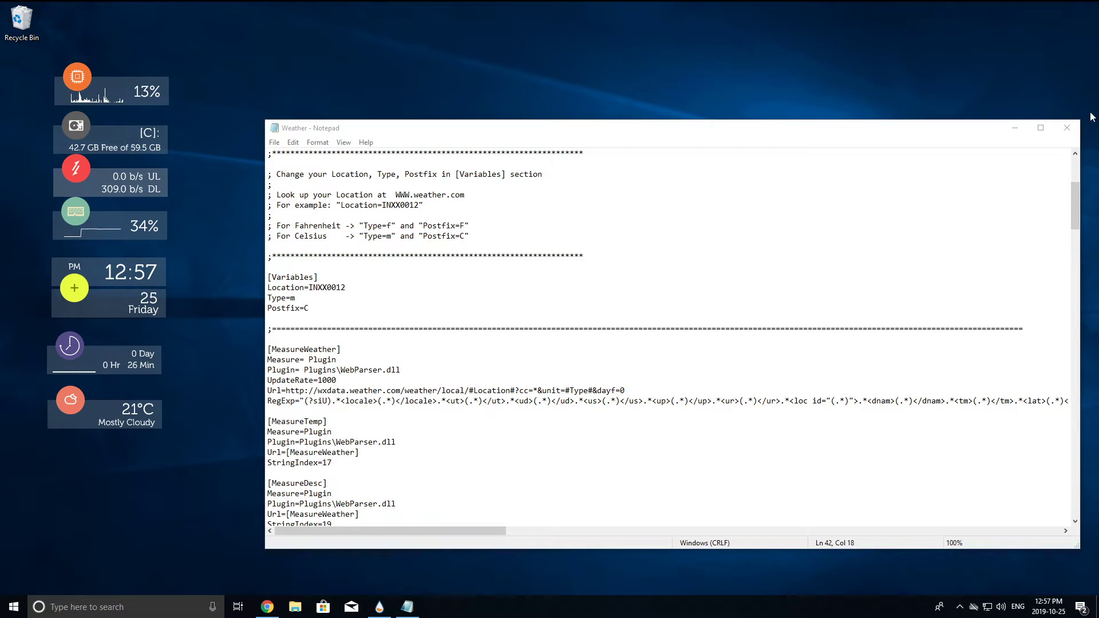
pyautogui.click(1067, 129)
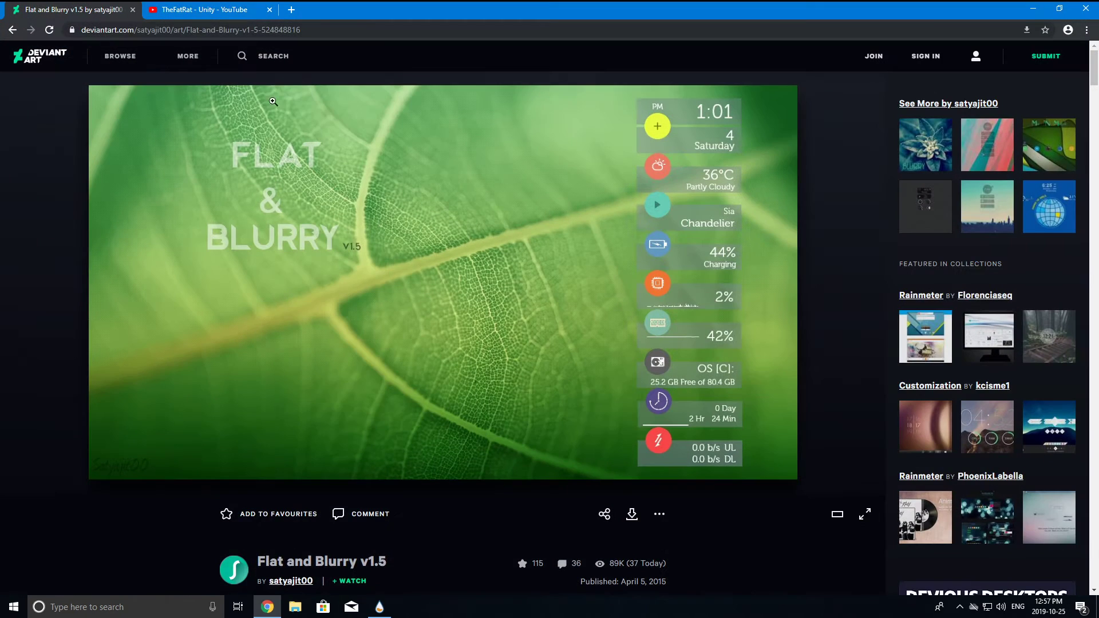
# Search the web for "weather code finder" in a new Chrome tab
pyautogui.click(293, 9)
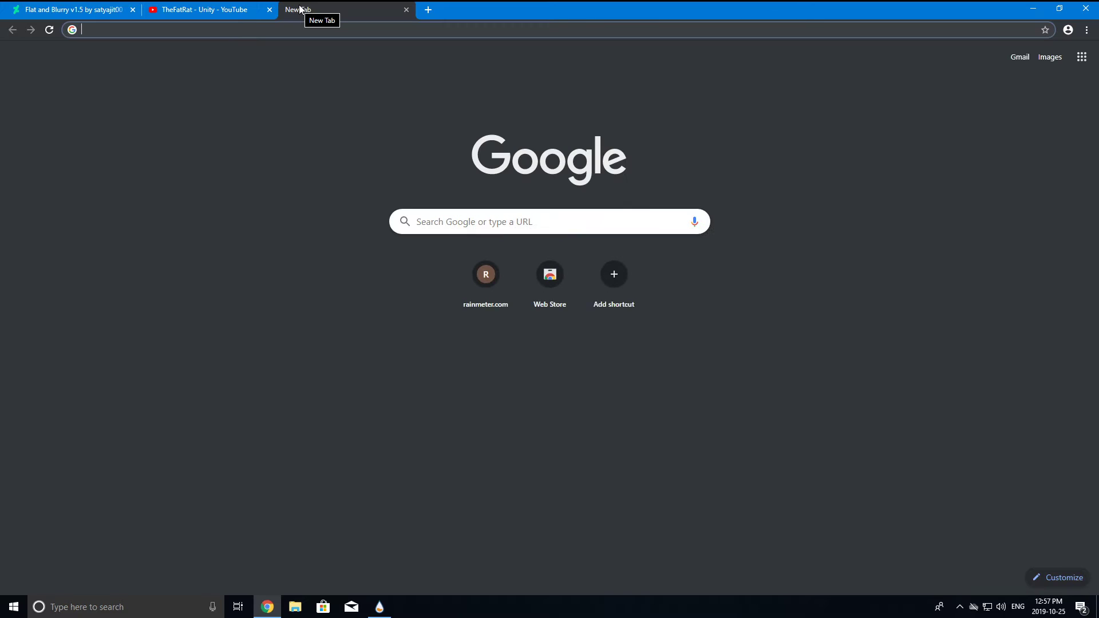
pyautogui.write('weathe co')
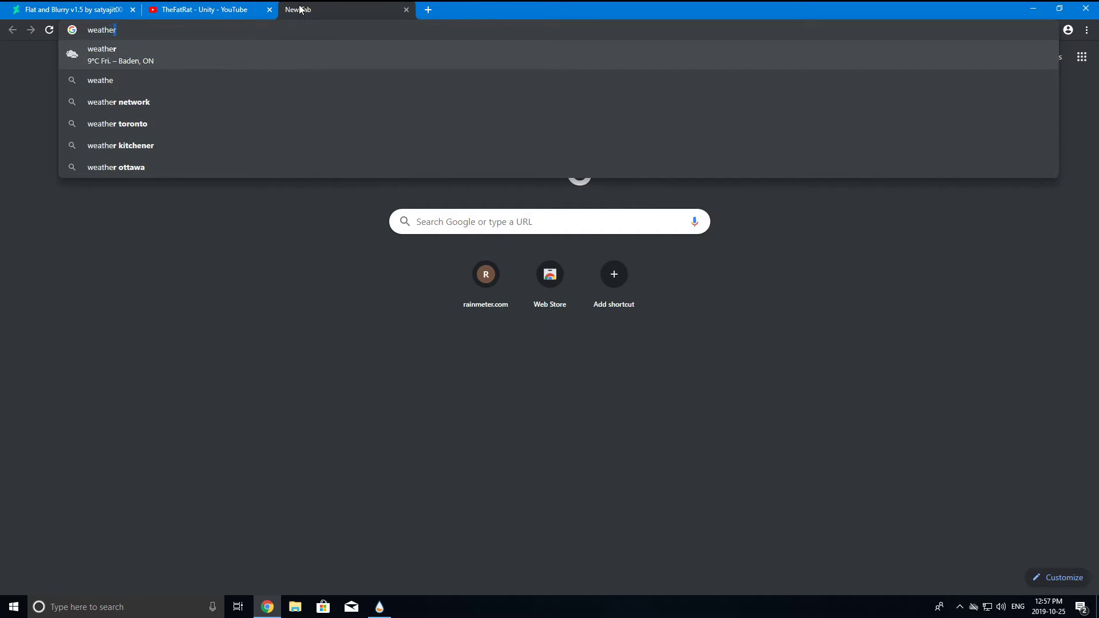
pyautogui.press('BackSpace')
pyautogui.press('BackSpace')
pyautogui.press('BackSpace')
pyautogui.write('r code ')
pyautogui.write('finder')
pyautogui.press('Return')
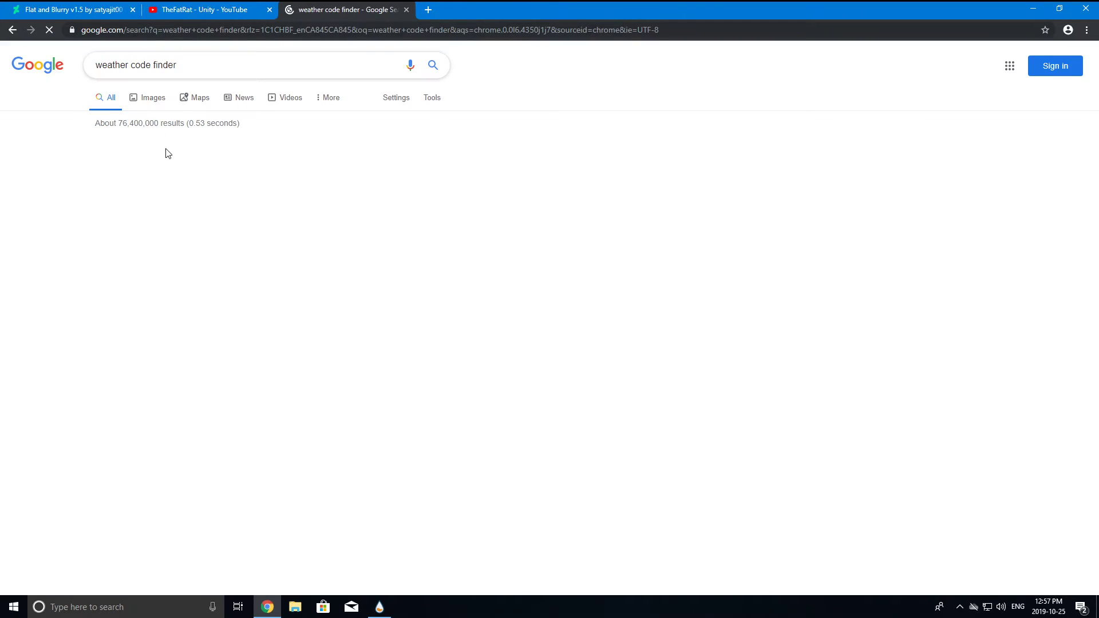
# Look up brazil on the weather.codes site, select the code USIN0058 and return to the desktop
pyautogui.click(189, 148)
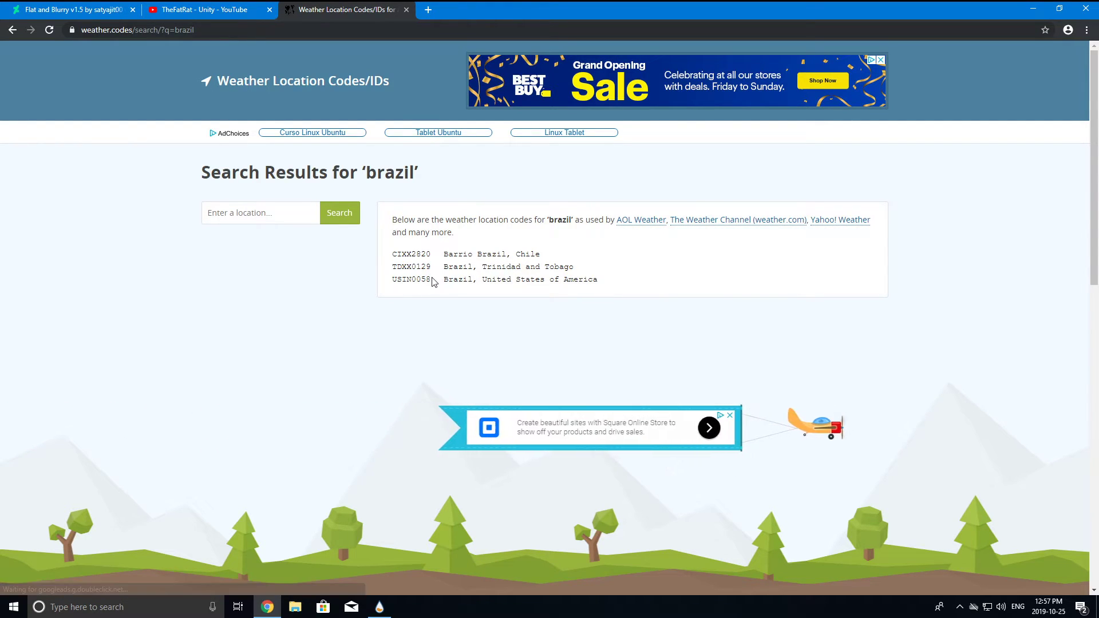
pyautogui.moveTo(431, 280); pyautogui.dragTo(393, 281)
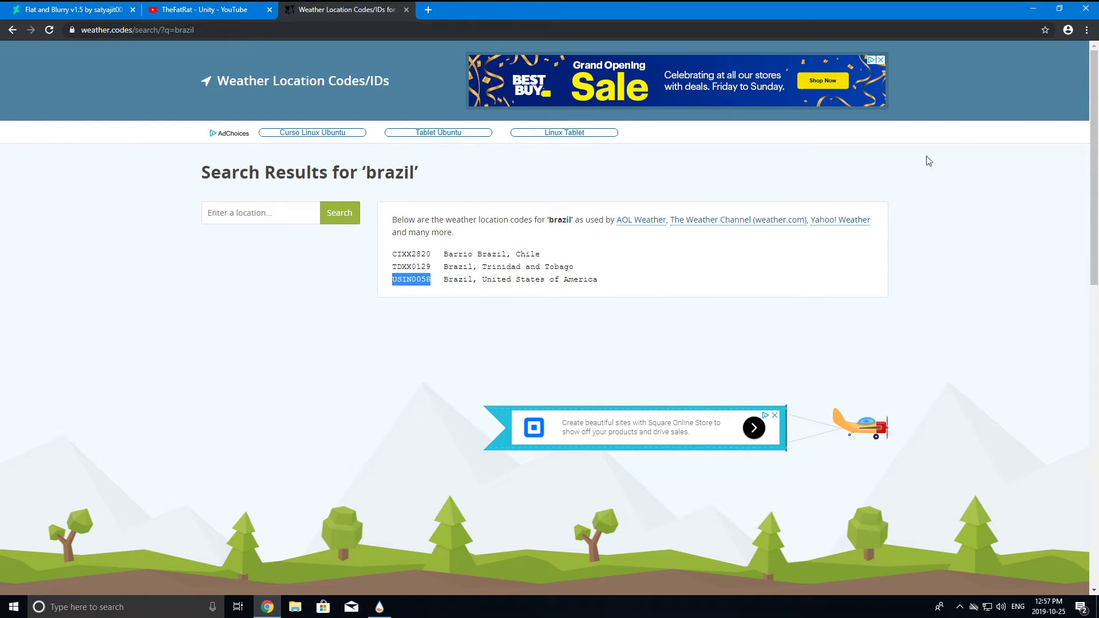
pyautogui.click(1034, 10)
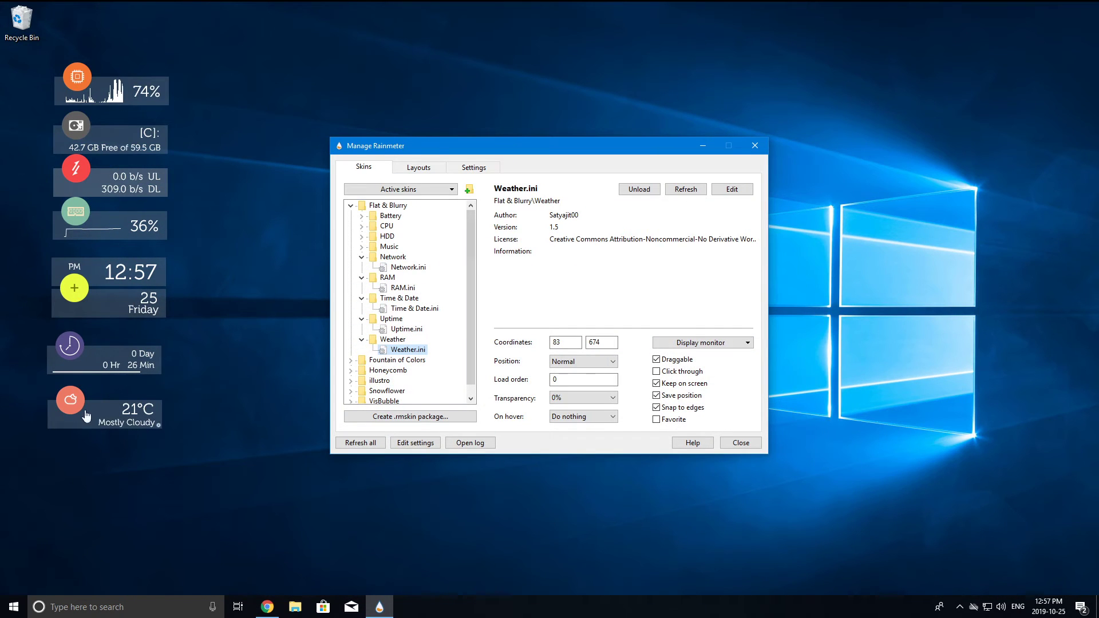
# Show the Weather widget's options and choose °F as the temperature unit
pyautogui.click(158, 427)
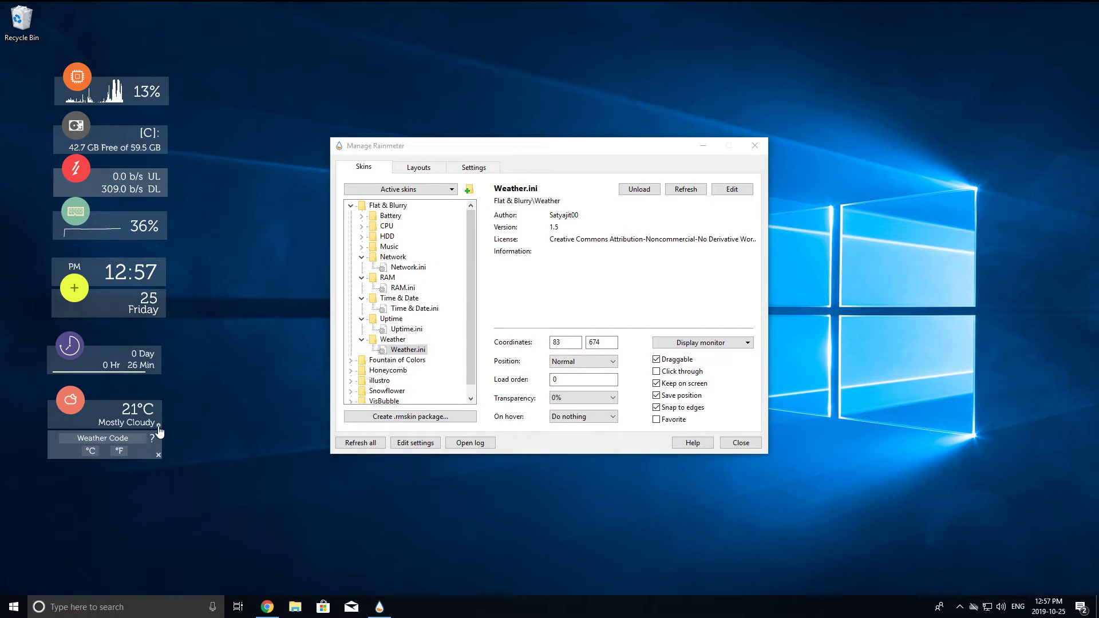
pyautogui.click(117, 452)
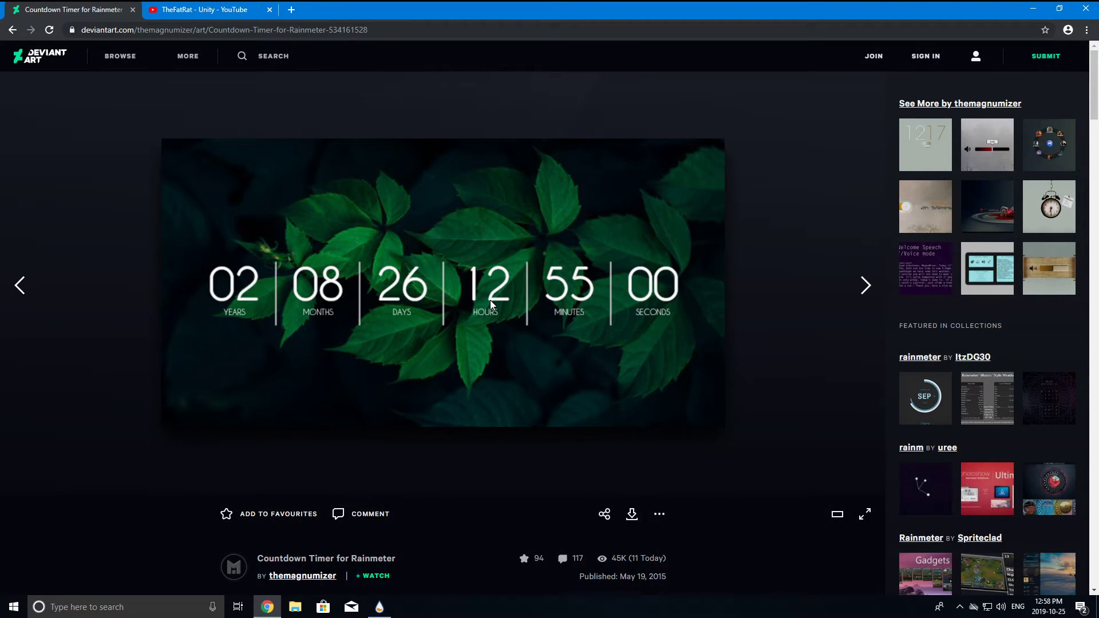
# Download the Countdown Timer for Rainmeter skin package from DeviantArt, install it and return to the desktop
pyautogui.click(633, 514)
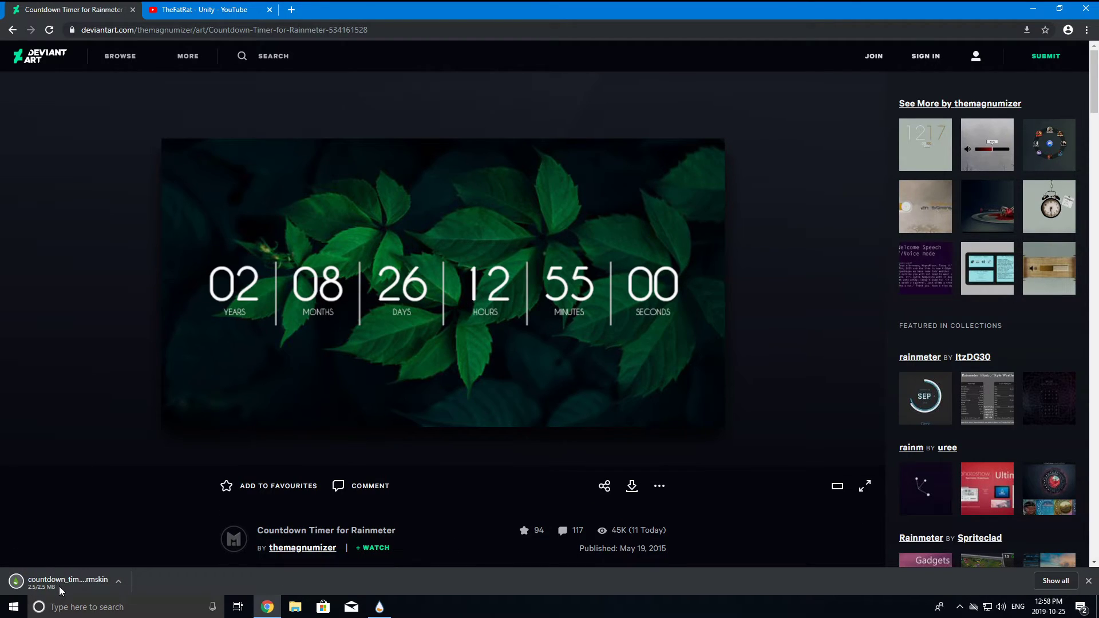
pyautogui.click(63, 590)
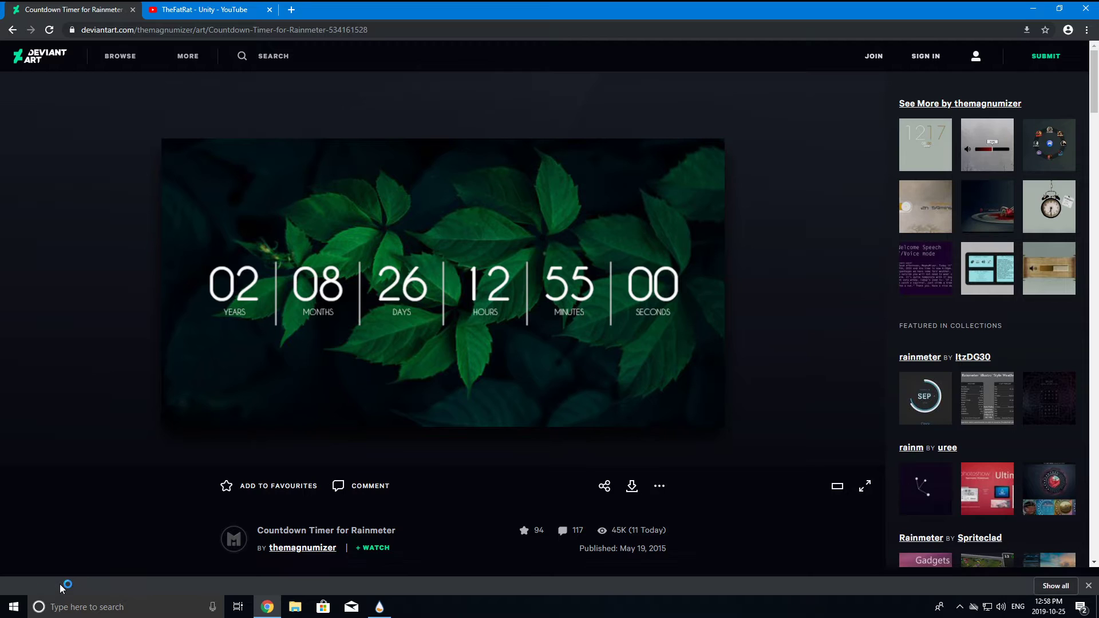
pyautogui.click(578, 411)
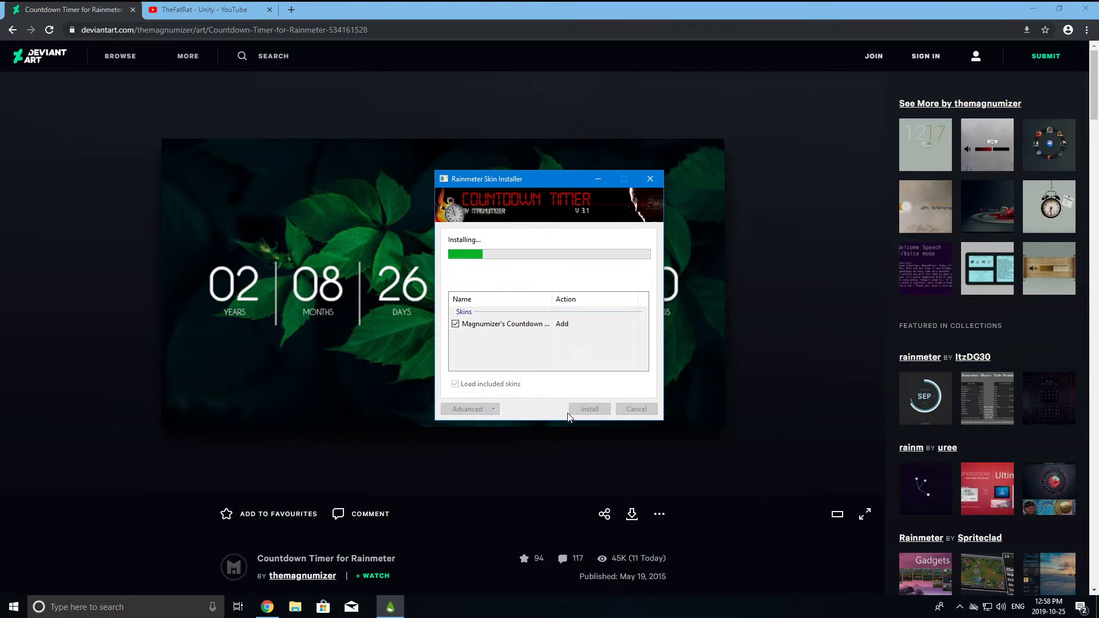
pyautogui.click(1033, 9)
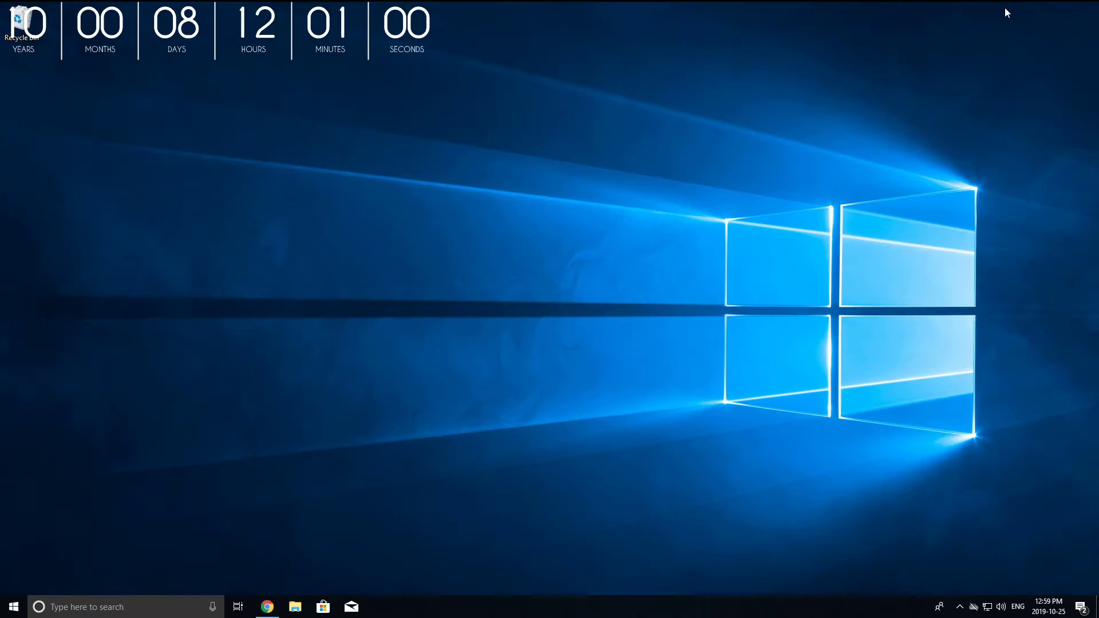
# Move the countdown timer from the desktop's corner to the middle of the screen
pyautogui.moveTo(164, 36); pyautogui.dragTo(456, 246)
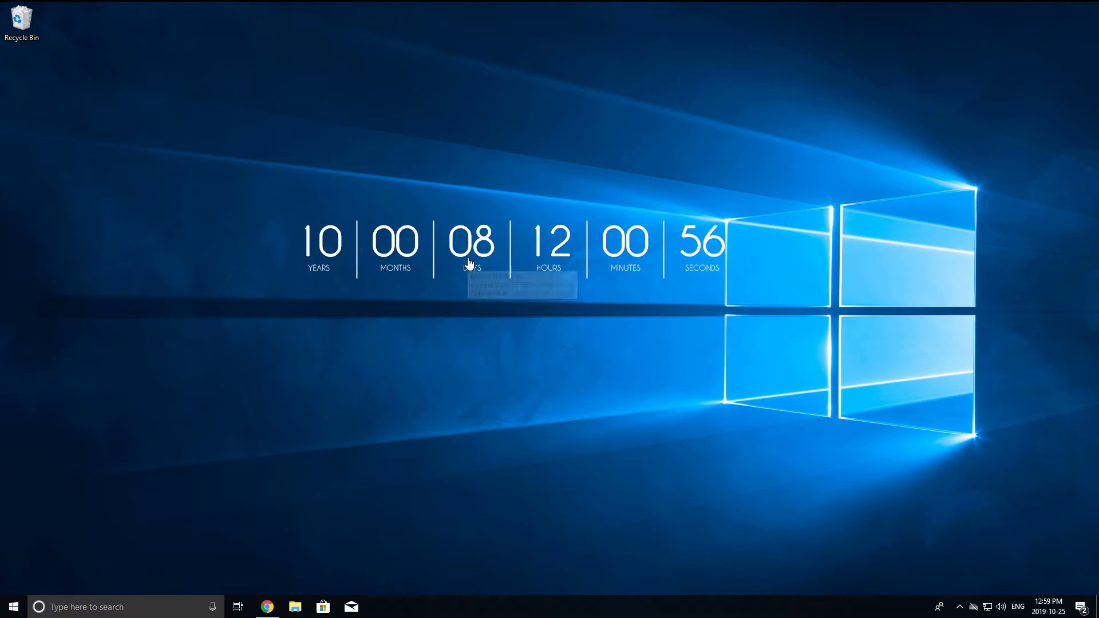
pyautogui.click(472, 257)
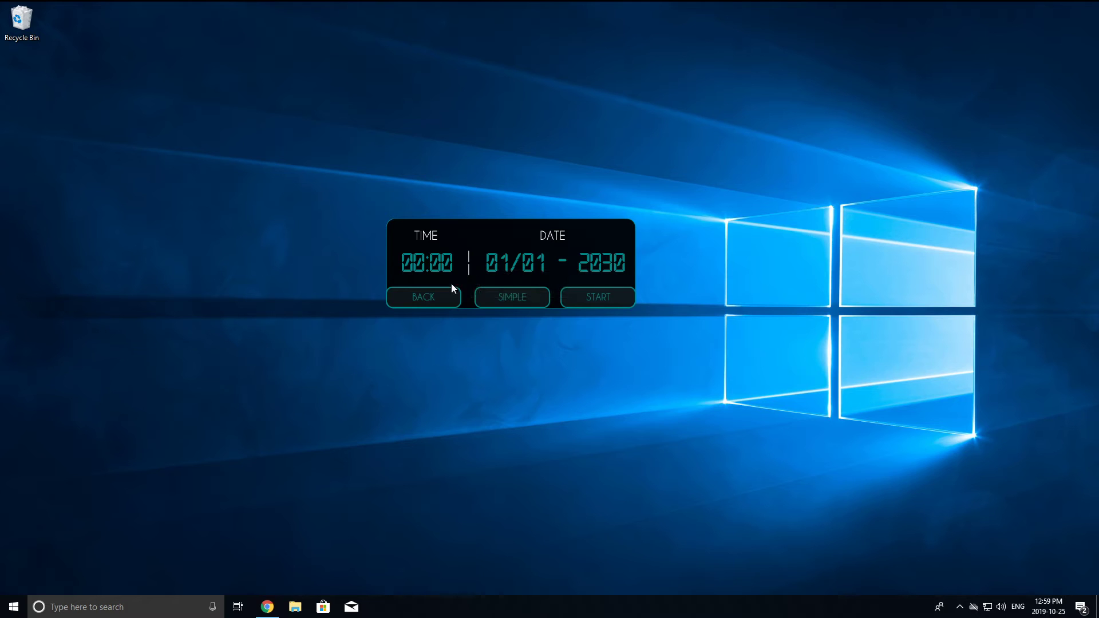
pyautogui.click(425, 296)
pyautogui.rightClick(468, 249)
pyautogui.click(501, 274)
pyautogui.rightClick(478, 233)
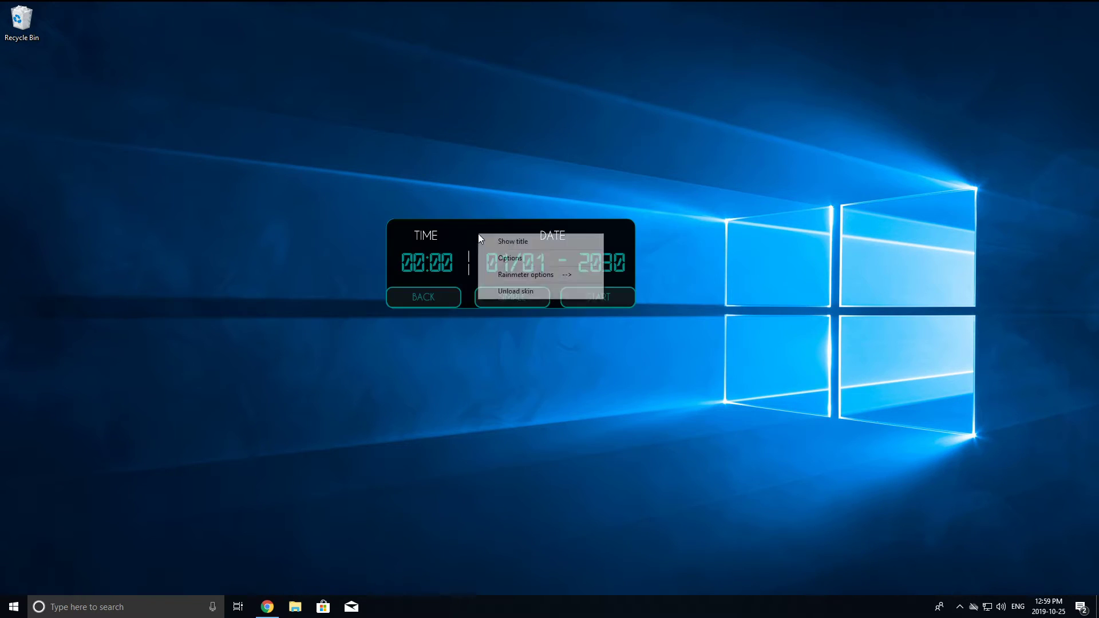
pyautogui.click(430, 298)
# Show the countdown timer's own options and place the Options panel beside the timer on the desktop
pyautogui.rightClick(468, 245)
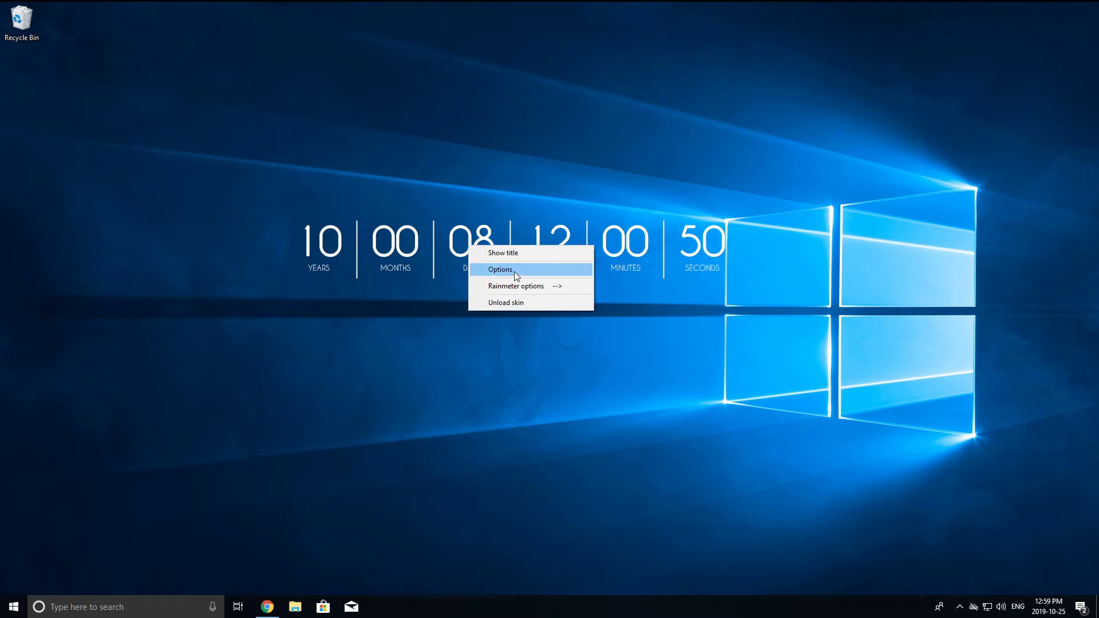
pyautogui.click(514, 270)
pyautogui.moveTo(71, 23); pyautogui.dragTo(892, 176)
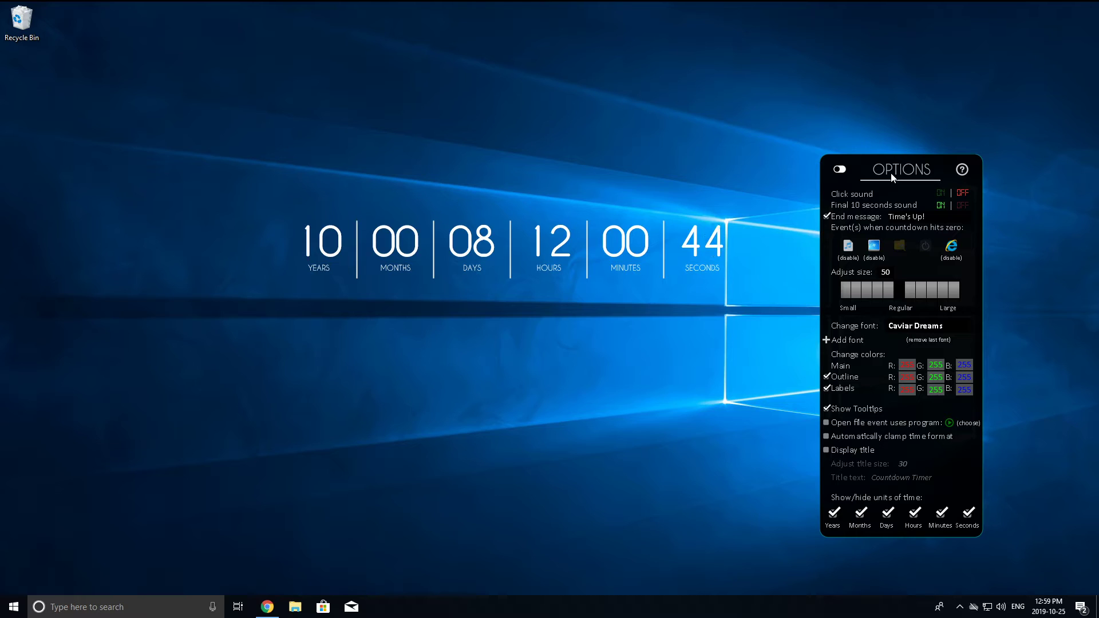
# Set the countdown's target date to 01/01 - 2090 and start the timer
pyautogui.click(523, 264)
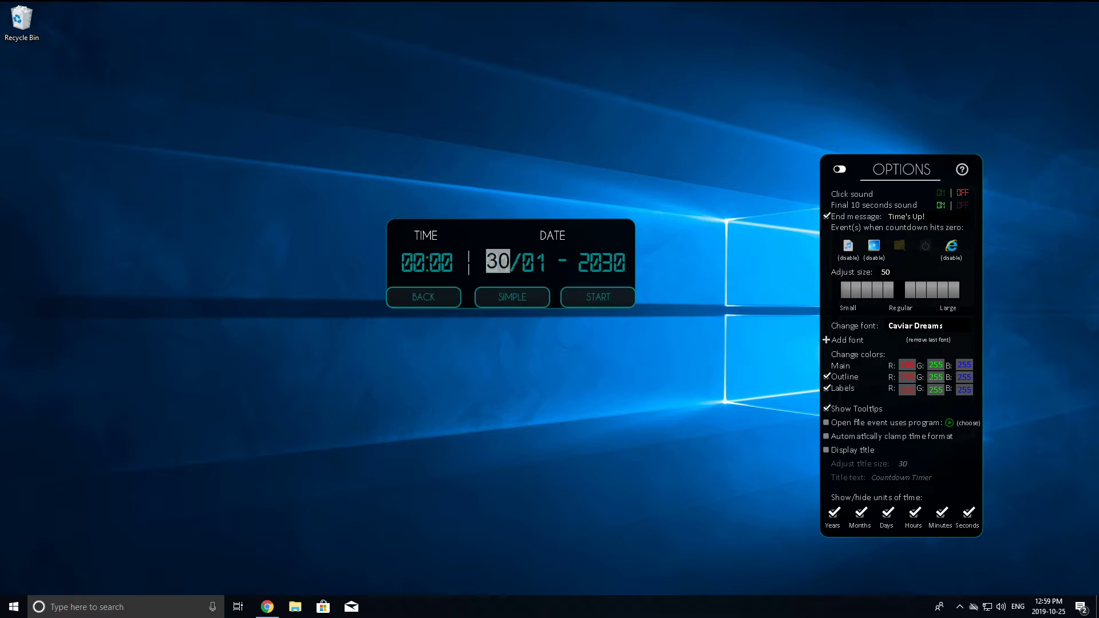
pyautogui.write('01')
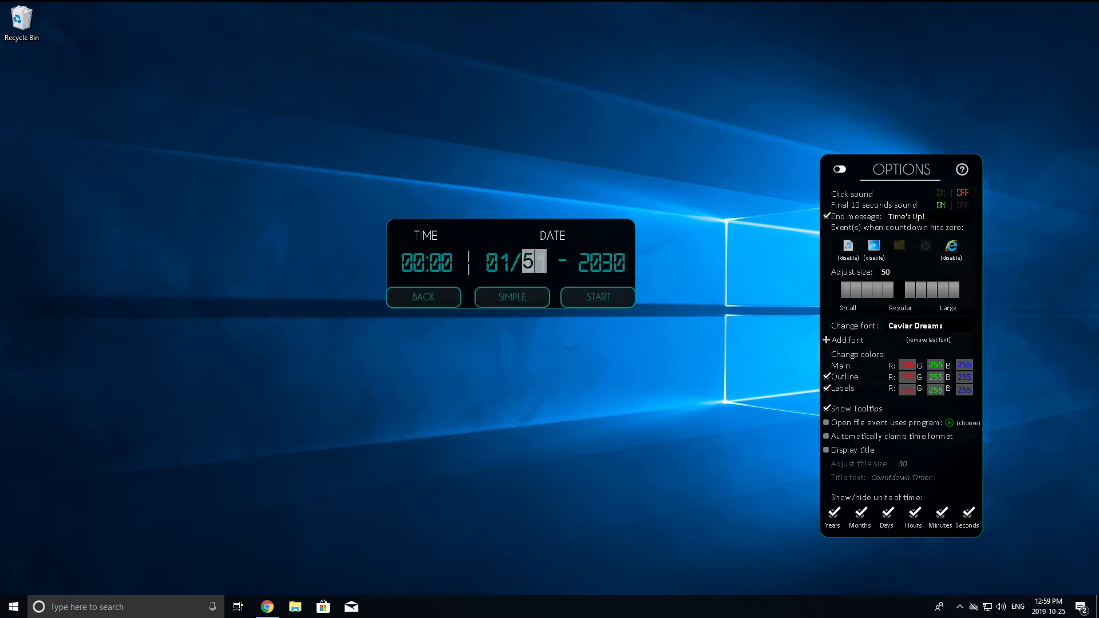
pyautogui.click(613, 269)
pyautogui.write('2090')
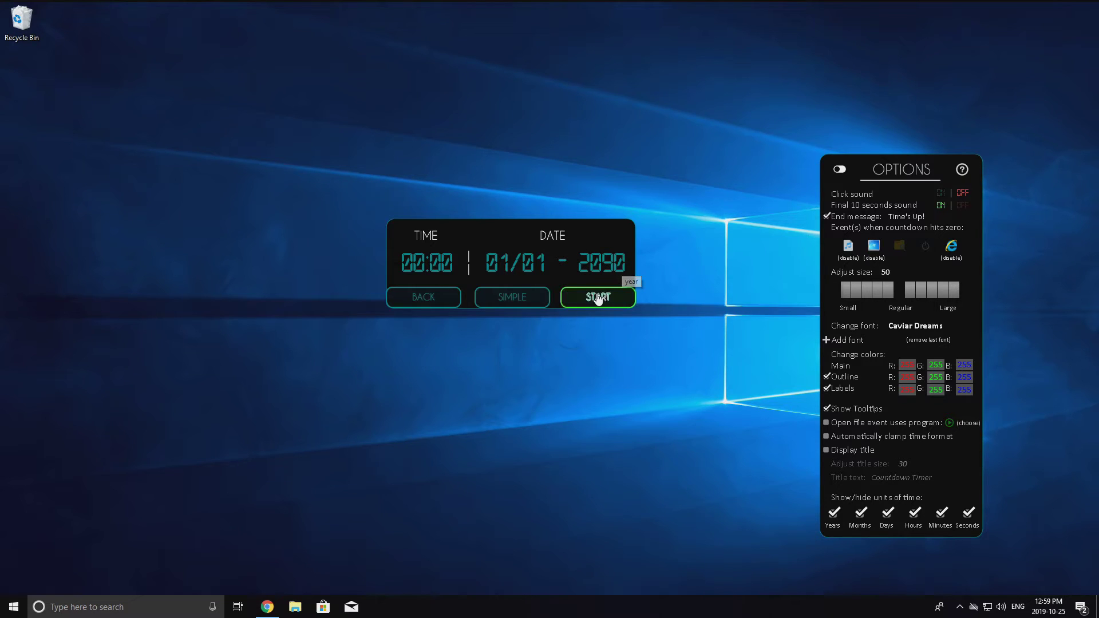
pyautogui.click(598, 296)
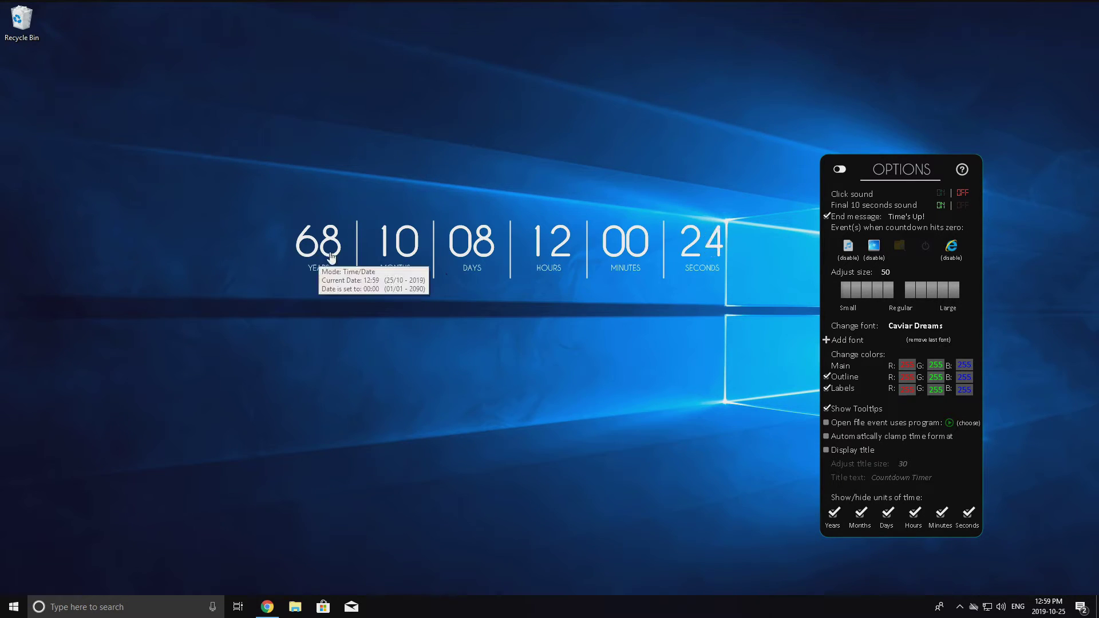
# Hide the years, months, days, hours and minutes so only seconds are counted, and reposition the countdown near the desktop's centre
pyautogui.moveTo(303, 327); pyautogui.dragTo(329, 338)
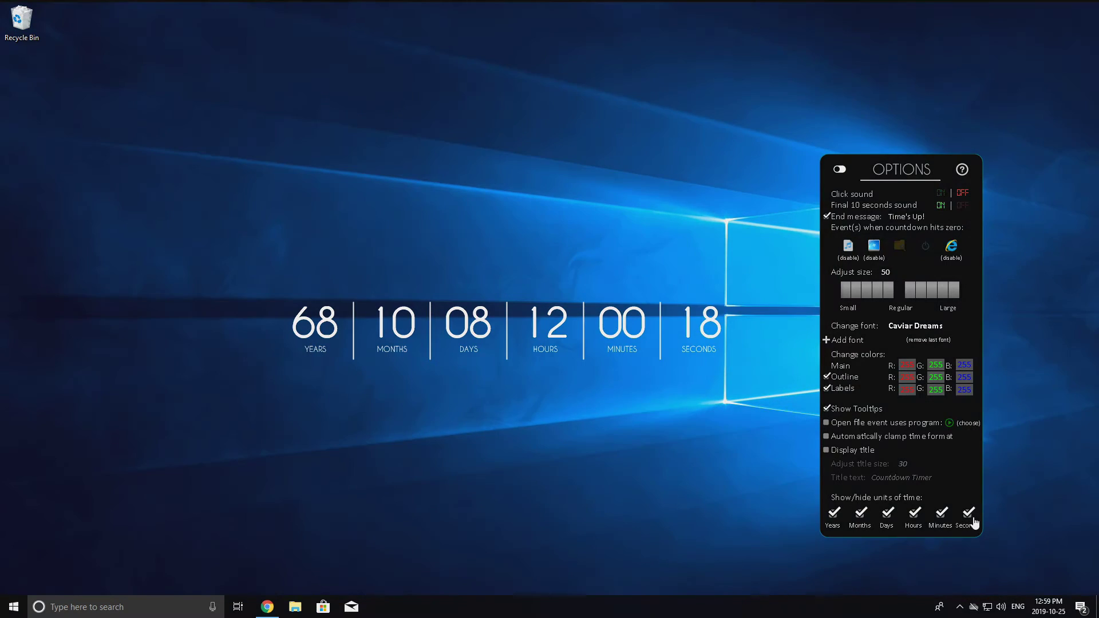
pyautogui.click(833, 513)
pyautogui.click(859, 513)
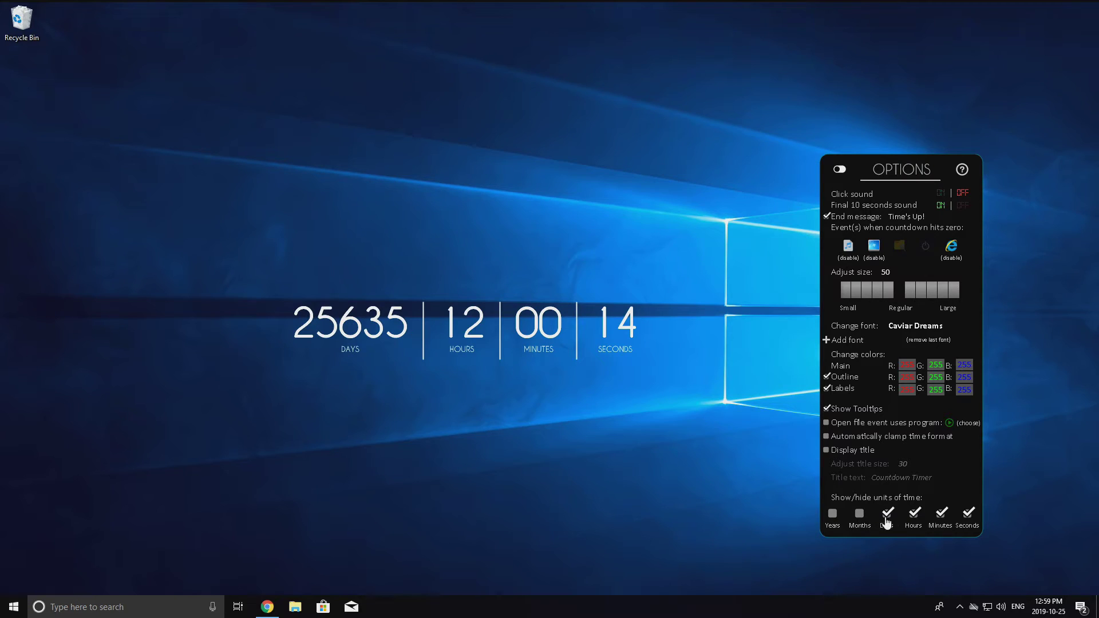
pyautogui.click(913, 513)
pyautogui.click(941, 513)
pyautogui.moveTo(416, 342); pyautogui.dragTo(568, 310)
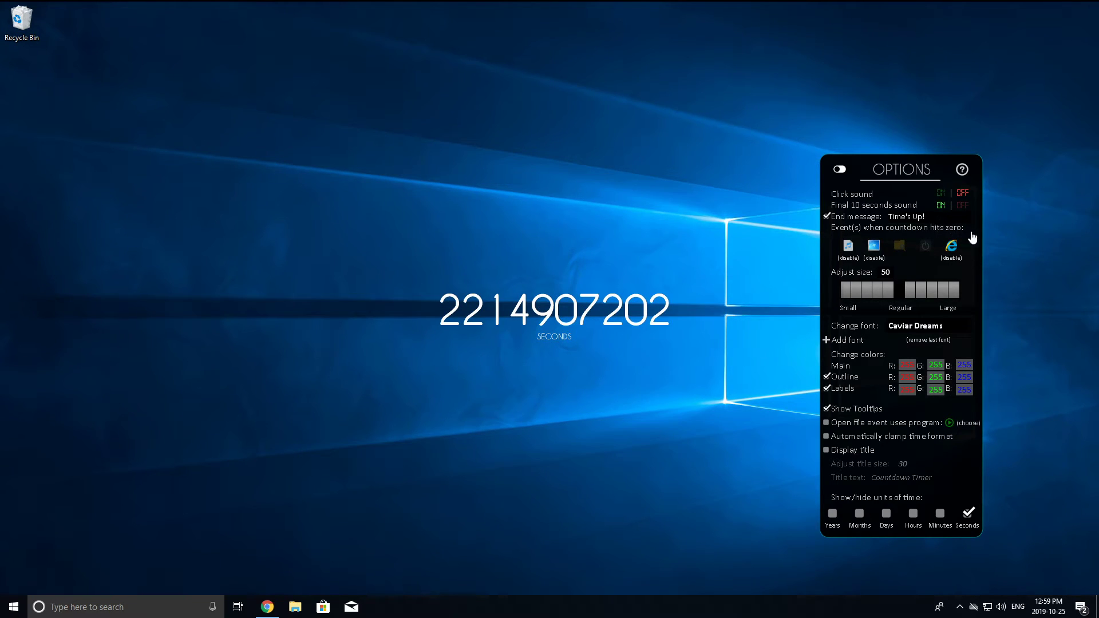
# Change the countdown's font to BellBottom.Laser, trying the large and small sizes before settling on the regular size
pyautogui.click(955, 297)
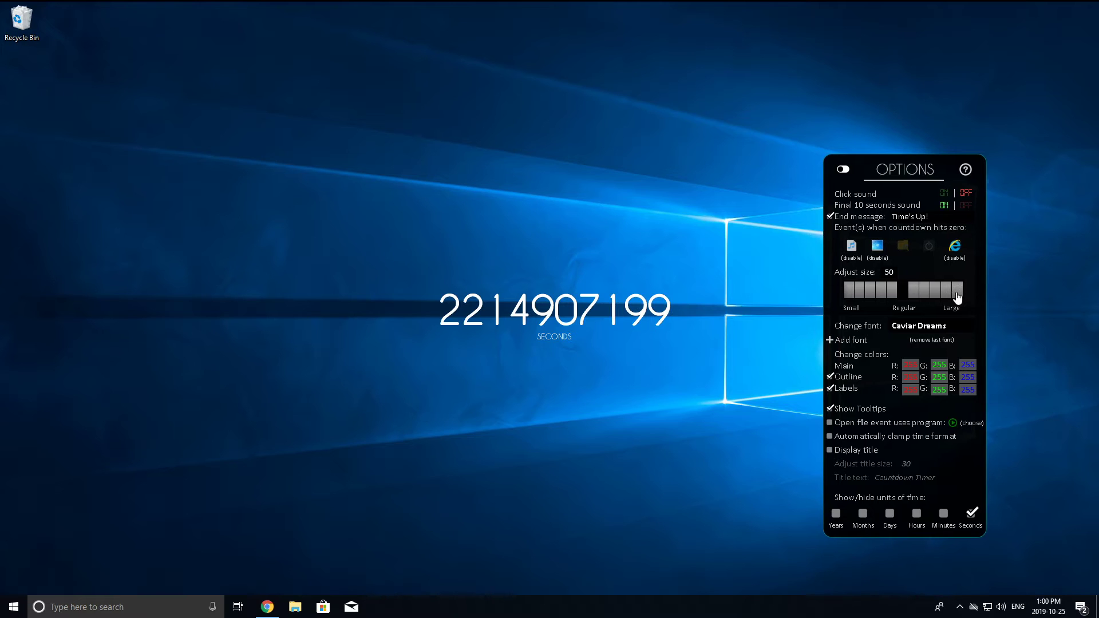
pyautogui.click(854, 296)
pyautogui.click(897, 325)
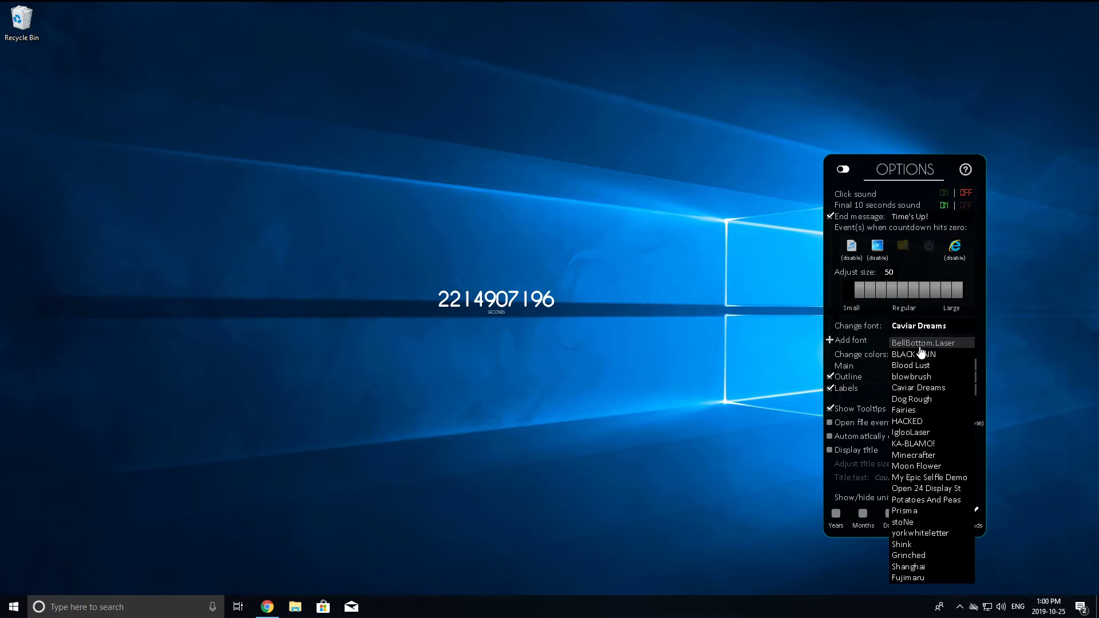
pyautogui.click(917, 349)
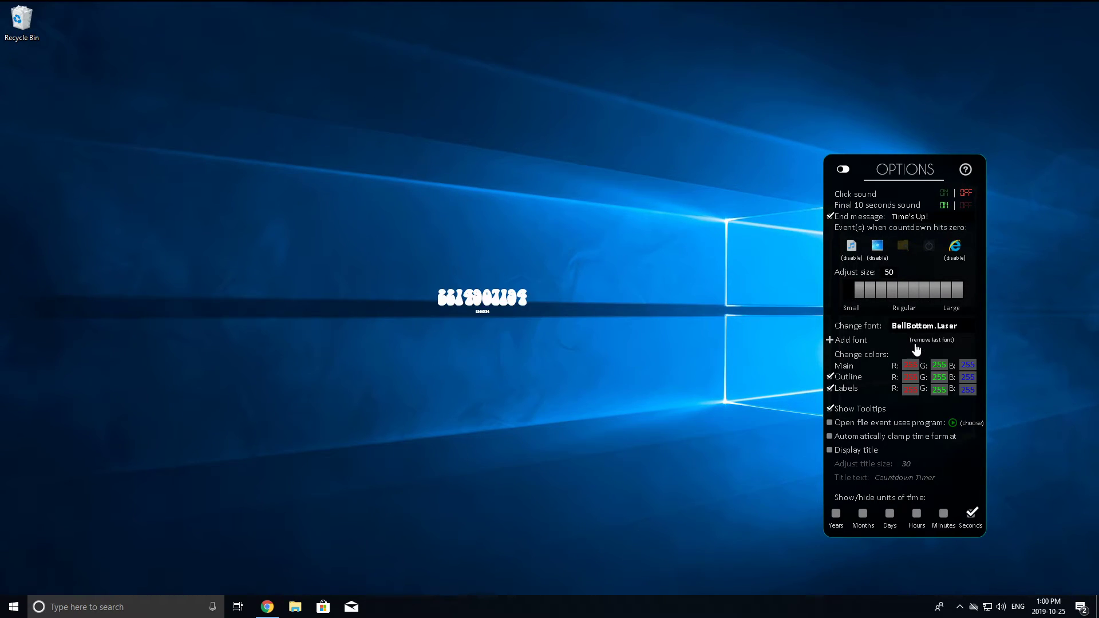
pyautogui.click(900, 302)
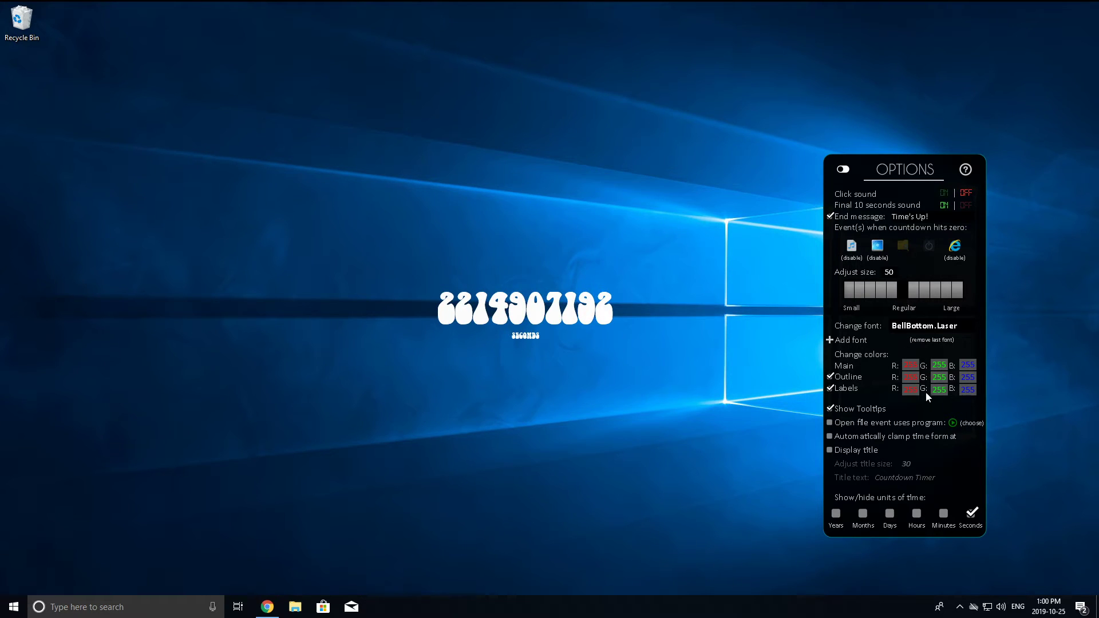
pyautogui.click(913, 378)
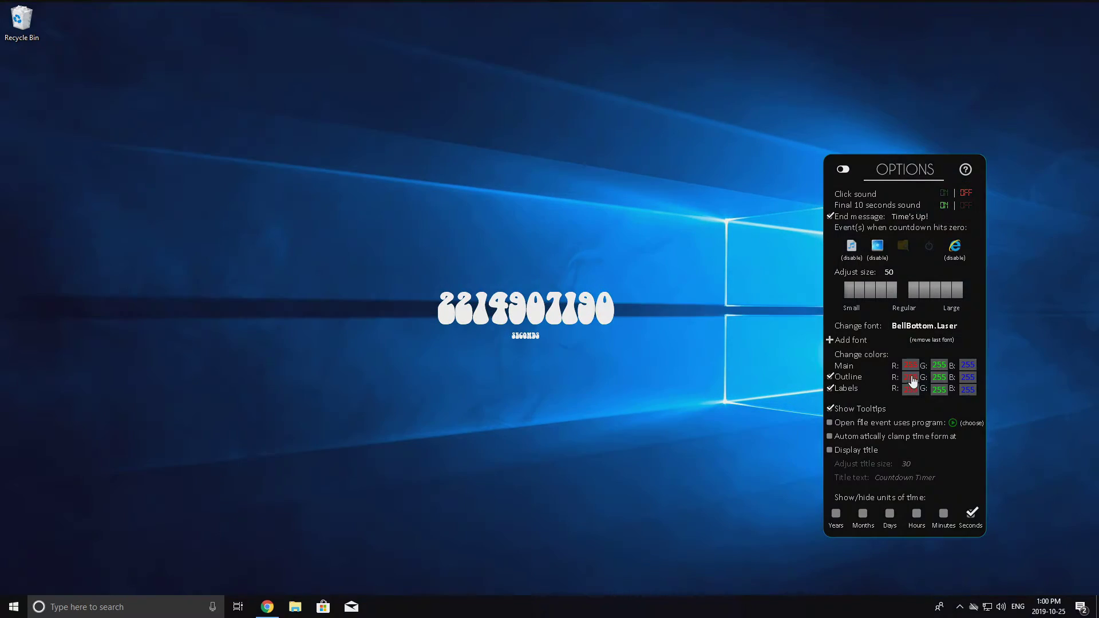
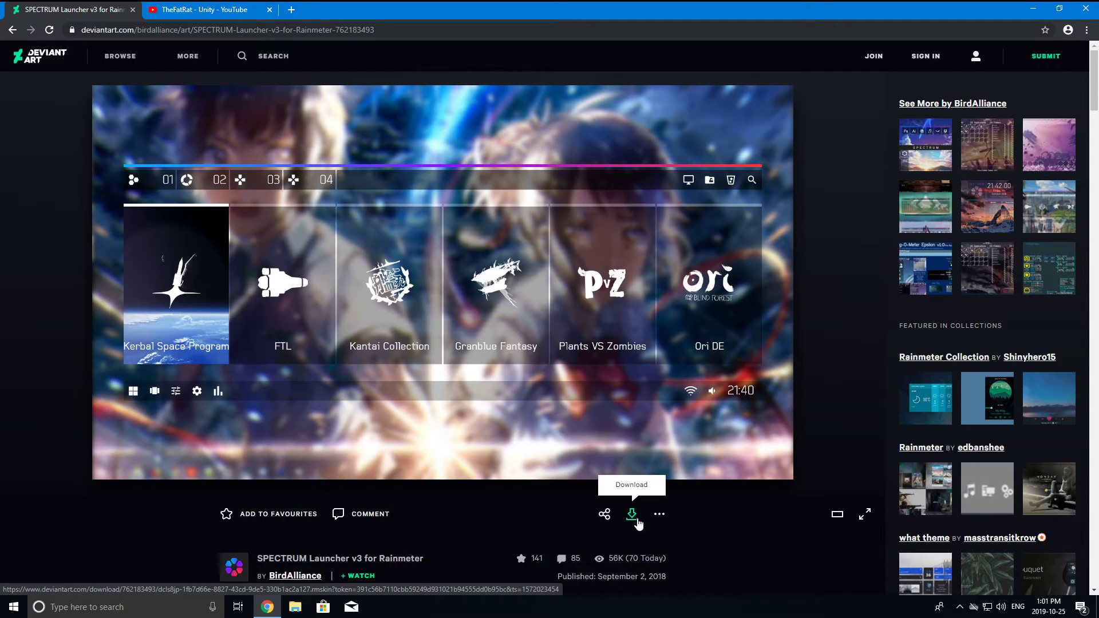
# Download the SPECTRUM Launcher v3 skin package from DeviantArt, install it and return to the desktop
pyautogui.click(638, 522)
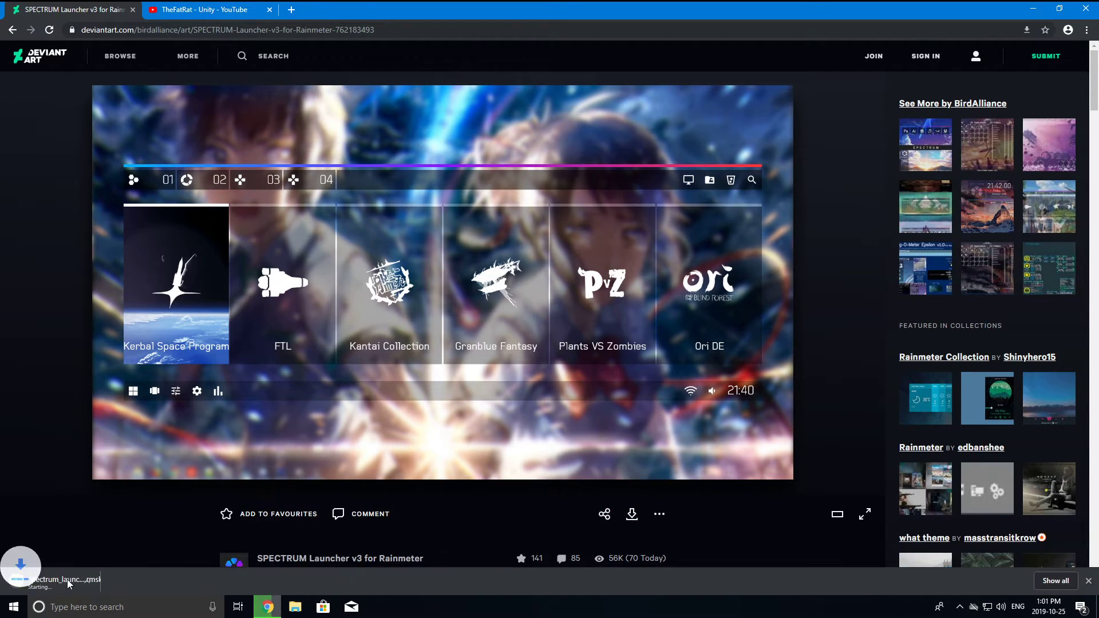
pyautogui.click(44, 582)
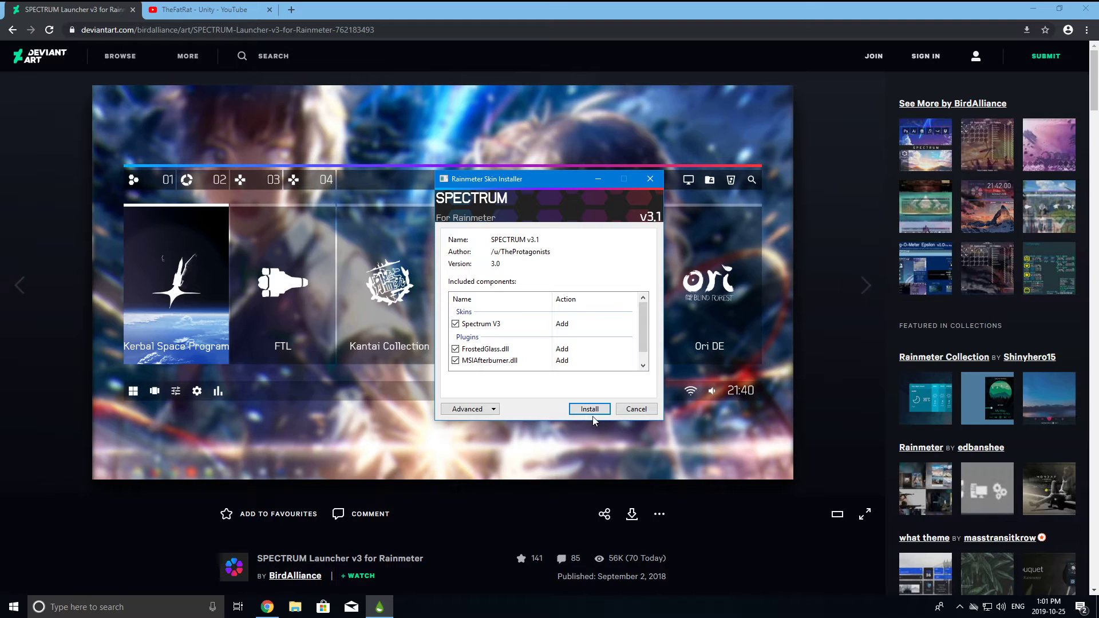
pyautogui.click(590, 409)
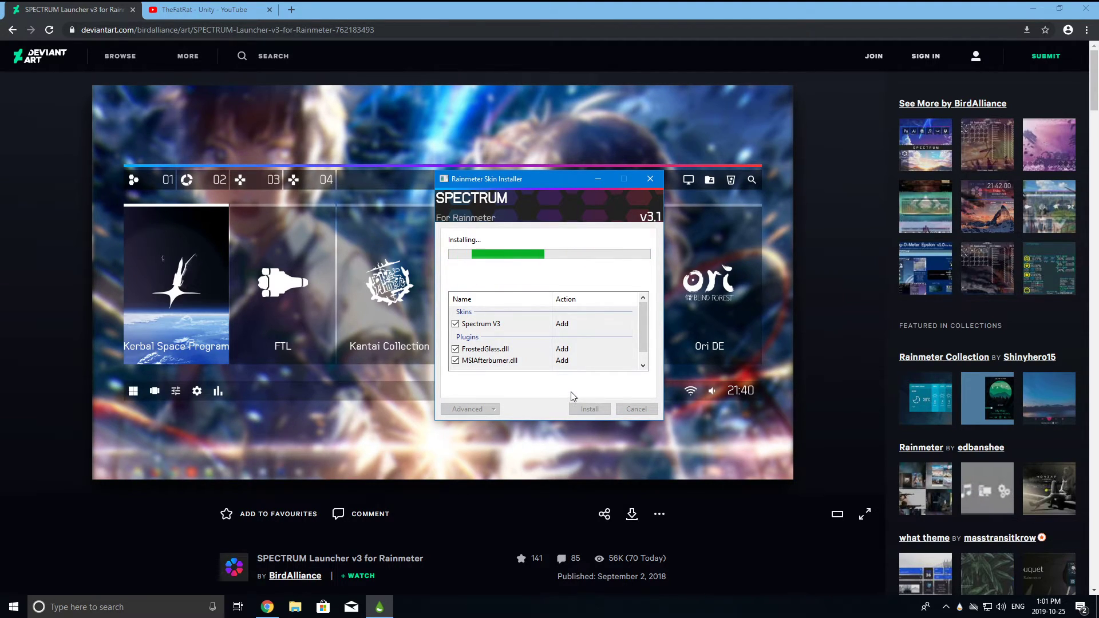
pyautogui.click(1034, 8)
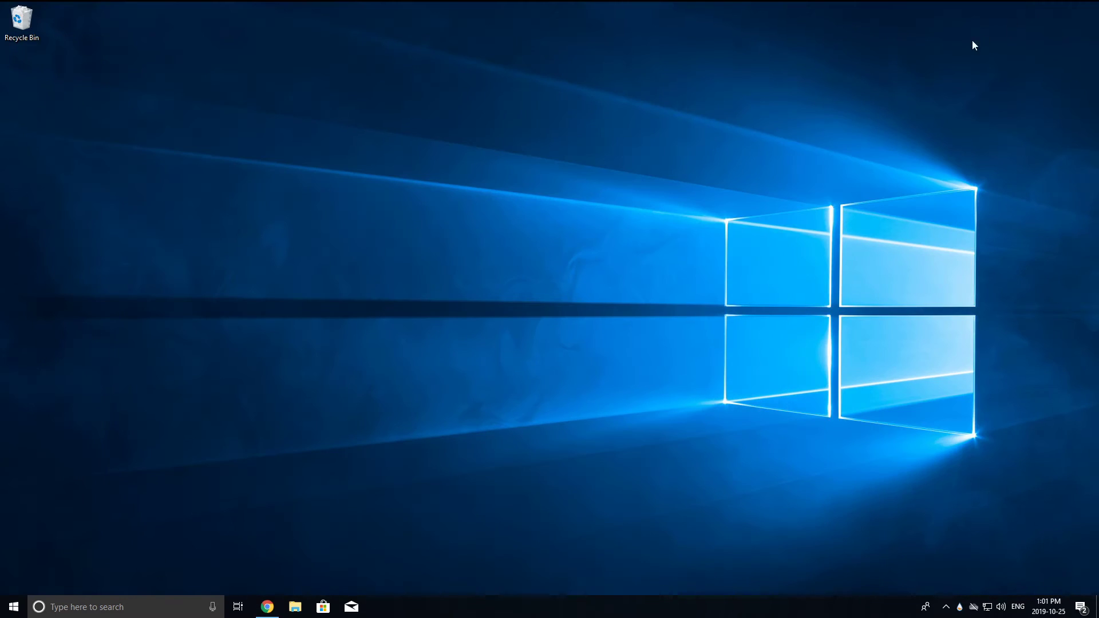
# Load SPECTRUM 3.ini from the Spectrum V3 skins in the Rainmeter manager and move the manager window aside
pyautogui.click(960, 607)
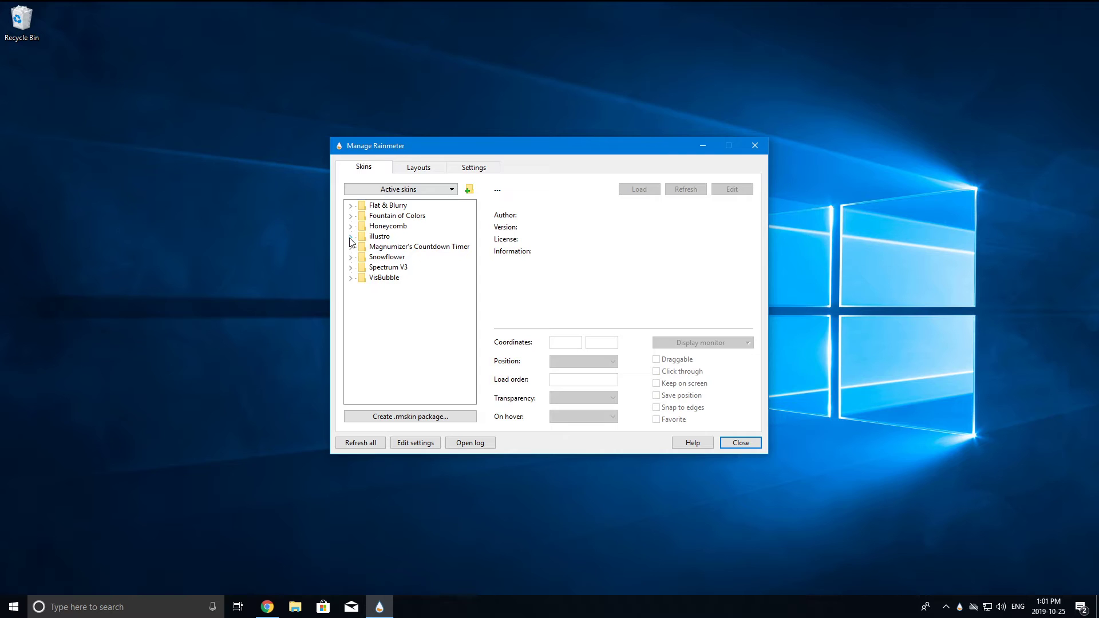
pyautogui.click(352, 269)
pyautogui.click(405, 319)
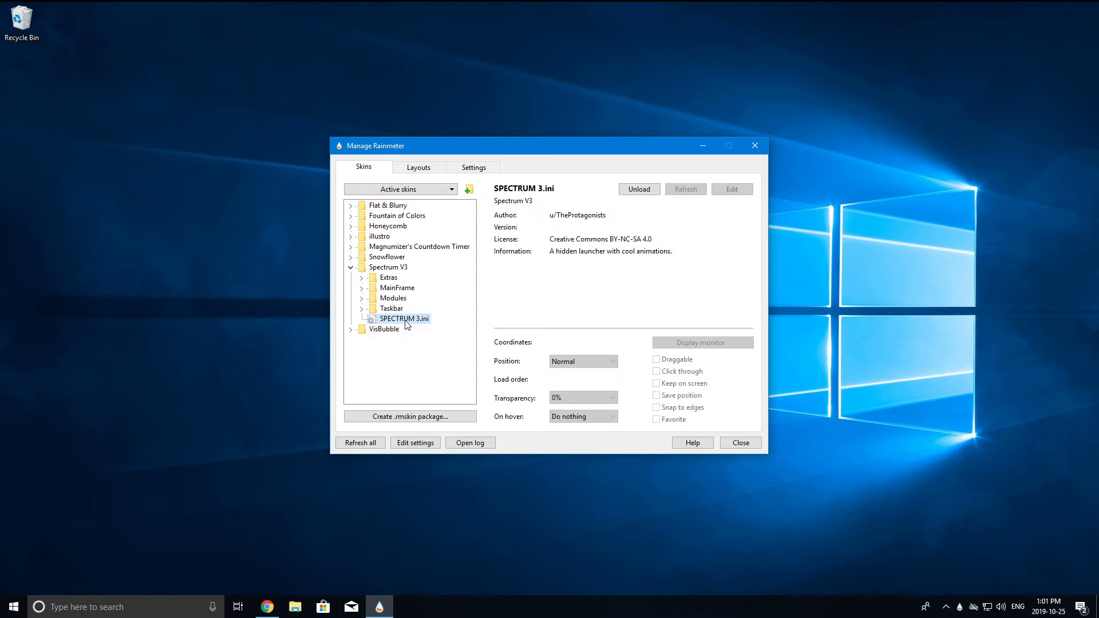
pyautogui.moveTo(574, 156); pyautogui.dragTo(700, 160)
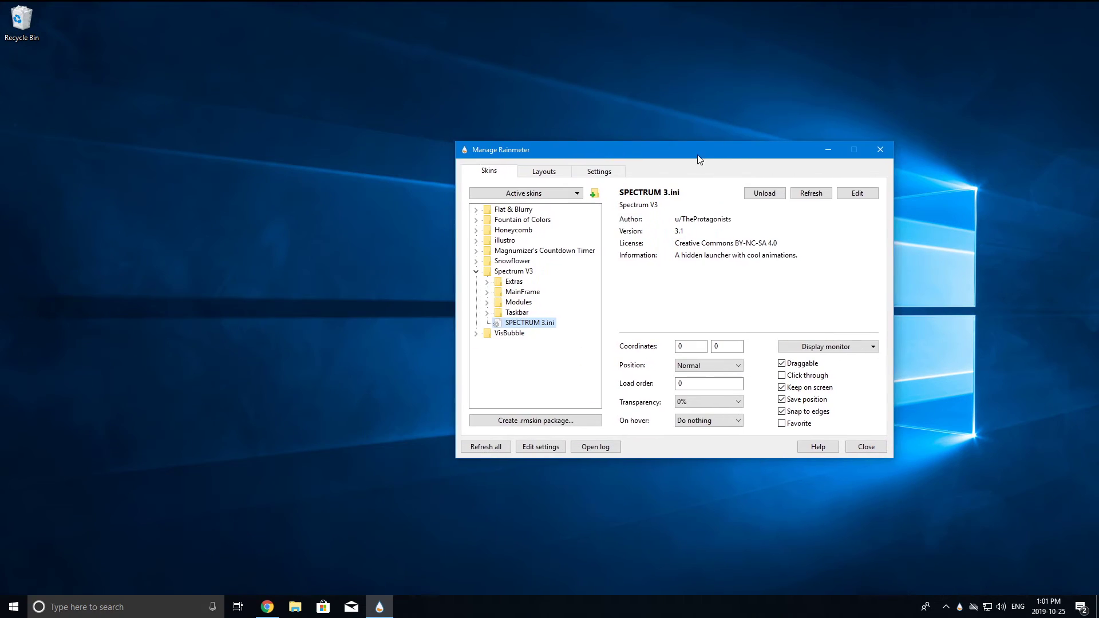
# Load the Spectrum V3 skins LauncherGroup1.ini and MainFrame.ini, moving the manager window out of the launcher's way
pyautogui.click(487, 303)
pyautogui.click(528, 313)
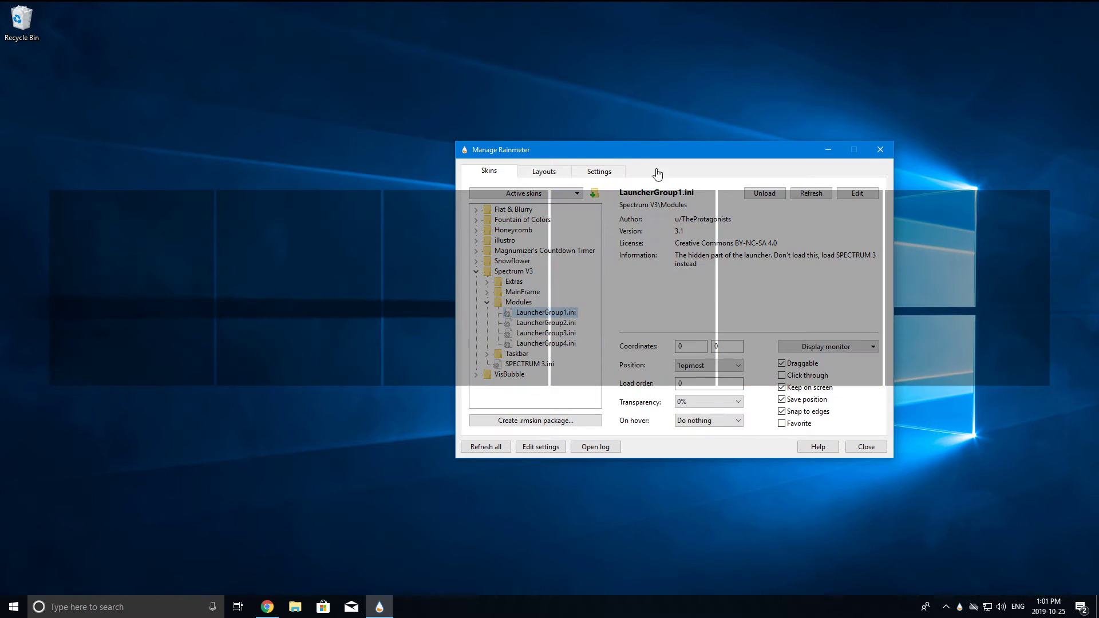
pyautogui.moveTo(613, 155); pyautogui.dragTo(544, 400)
pyautogui.click(419, 540)
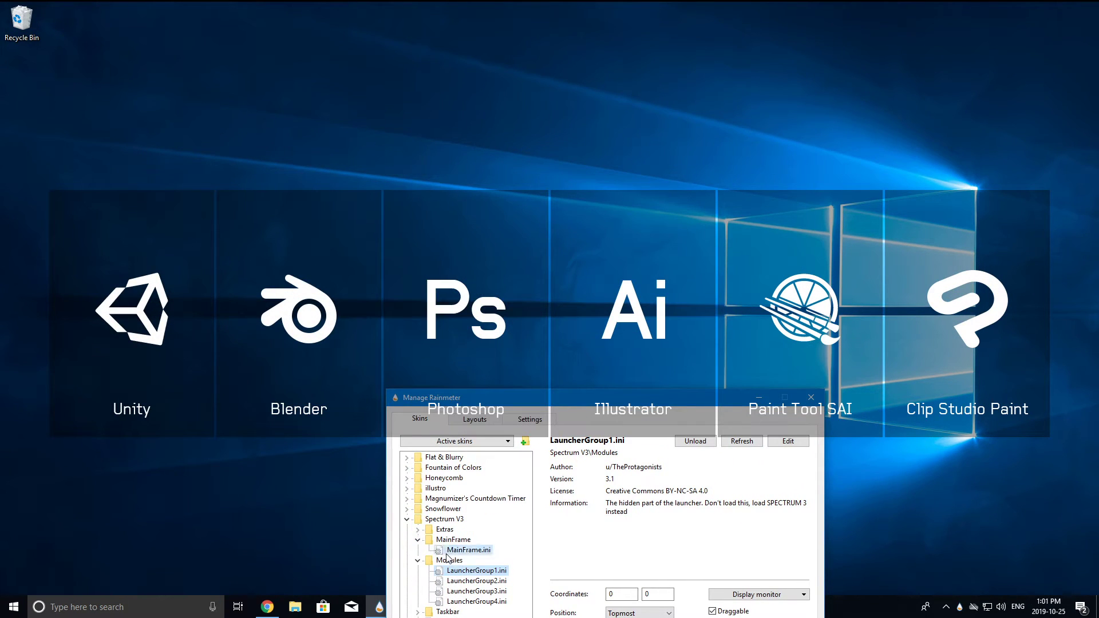
pyautogui.doubleClick(468, 549)
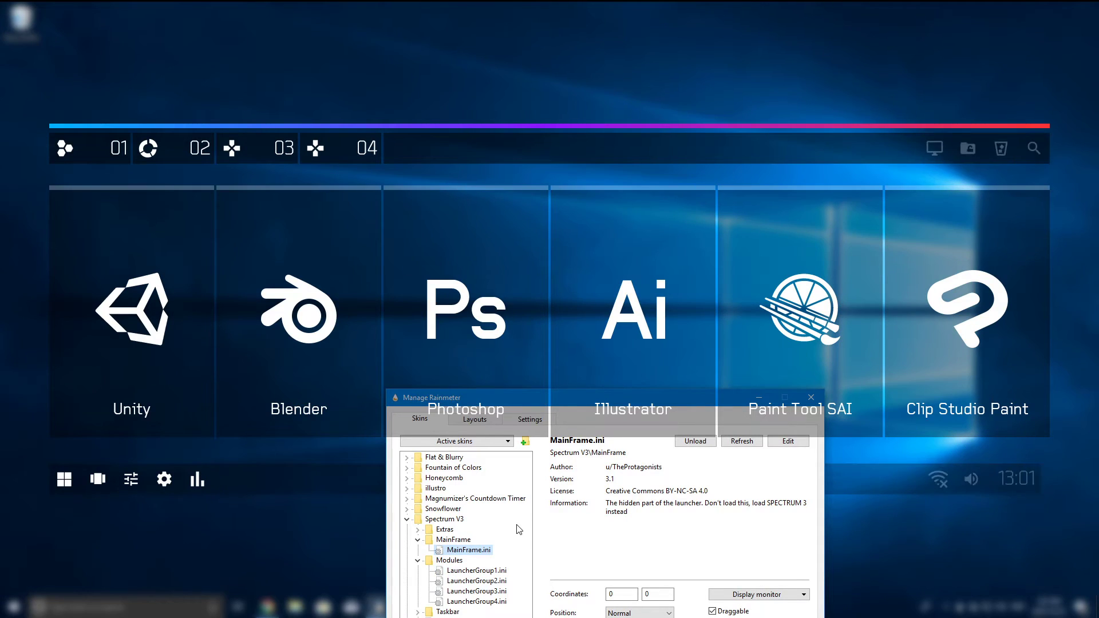
pyautogui.click(521, 502)
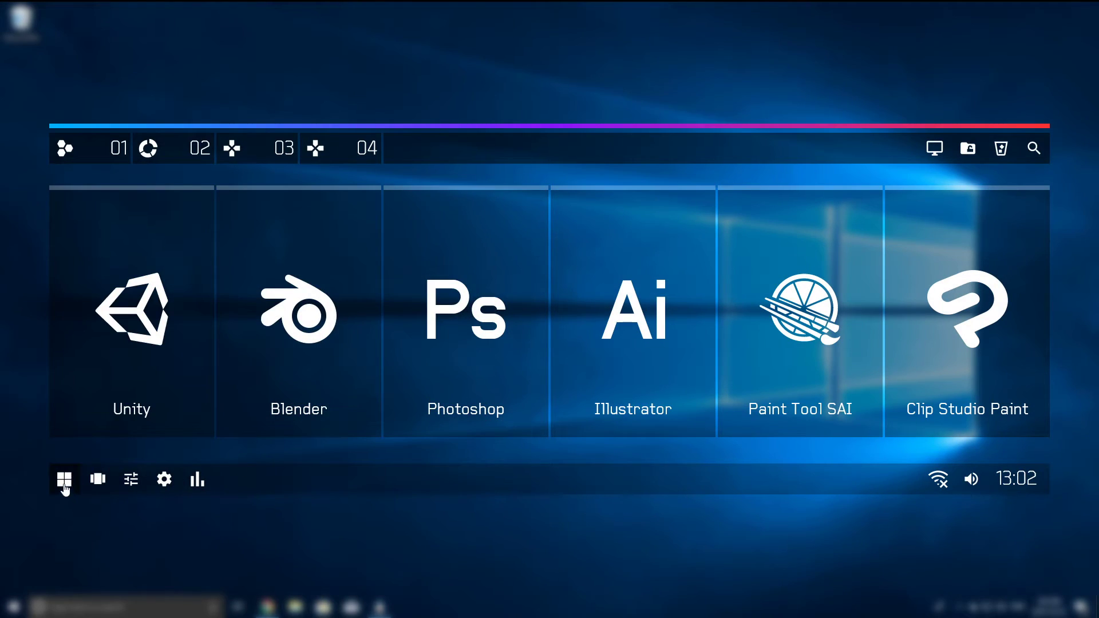
# Look through launcher groups 02, 03, 04 and 01 in the SPECTRUM launcher and try its Windows shortcut
pyautogui.scroll(-1, 503, 381)
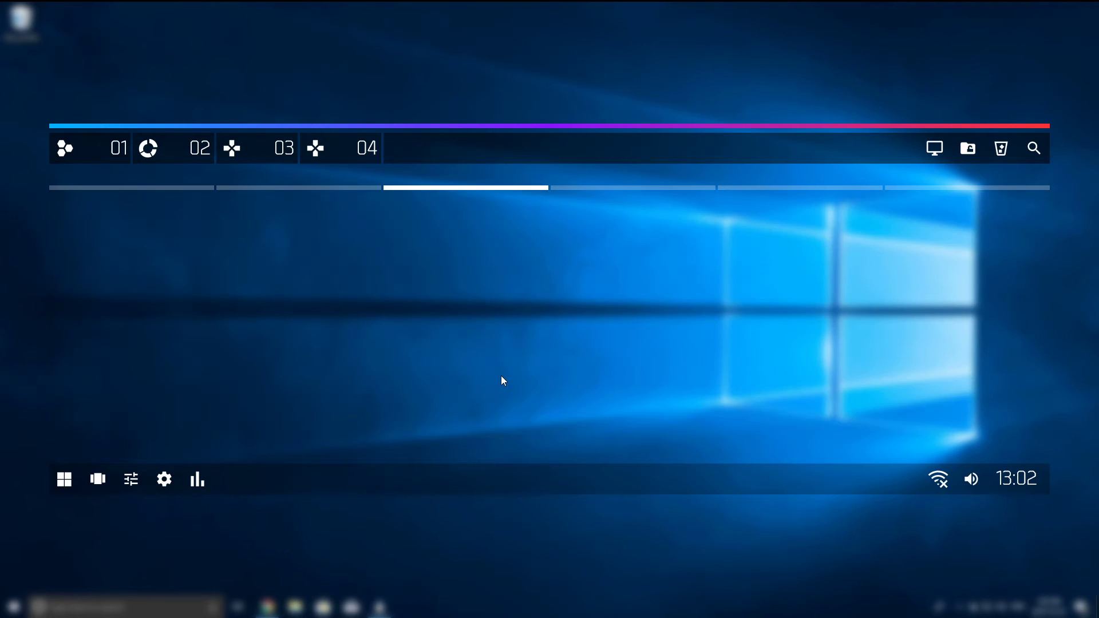
pyautogui.click(150, 149)
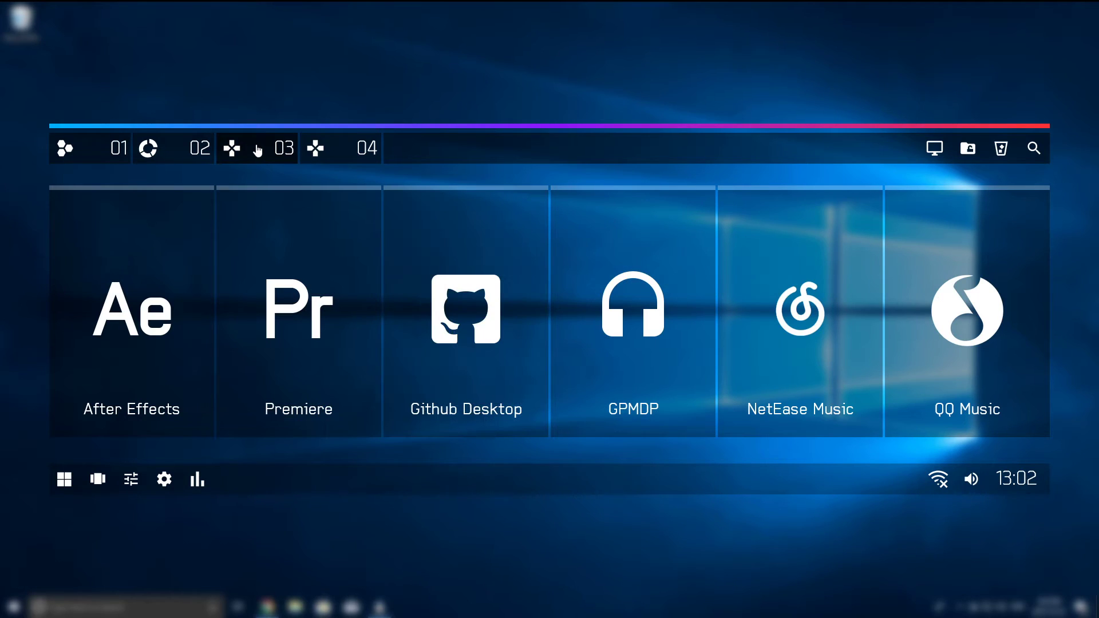
pyautogui.click(257, 150)
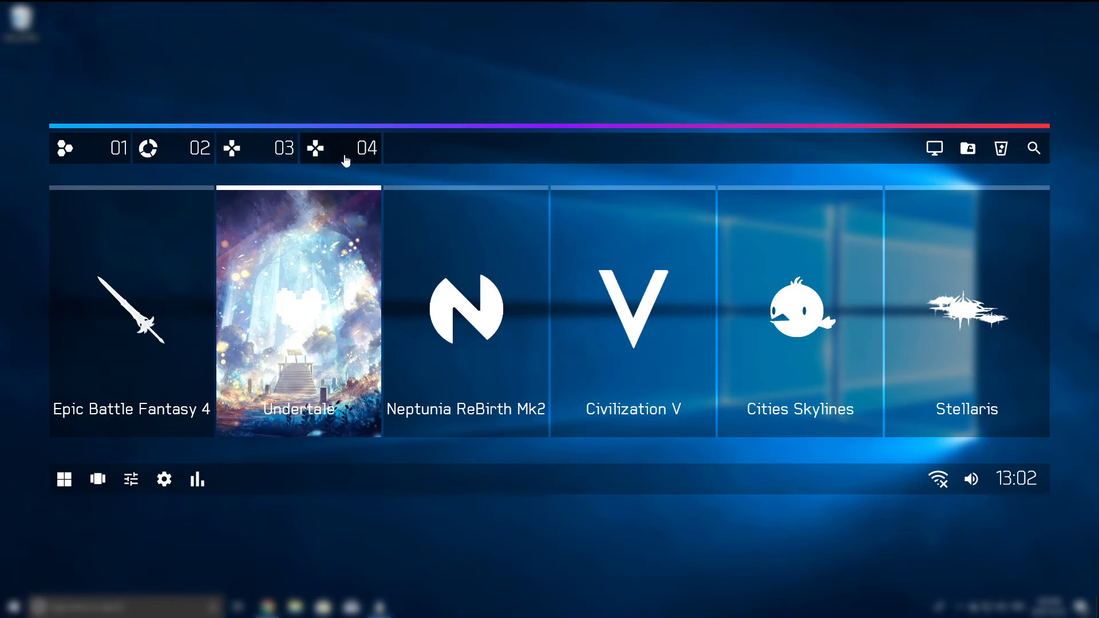
pyautogui.click(345, 158)
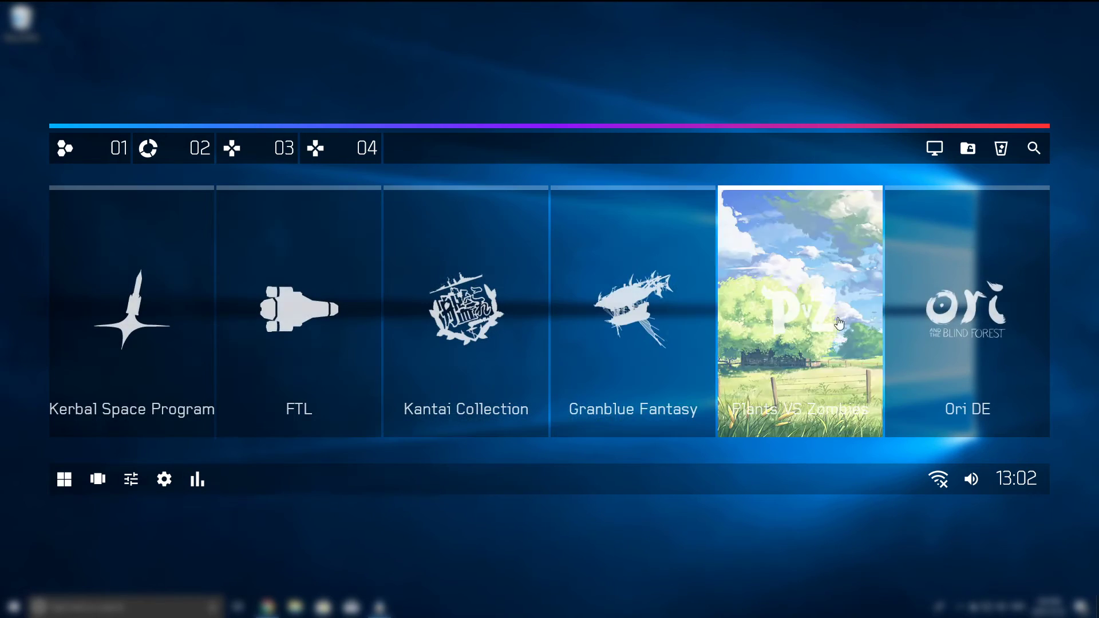
pyautogui.click(83, 160)
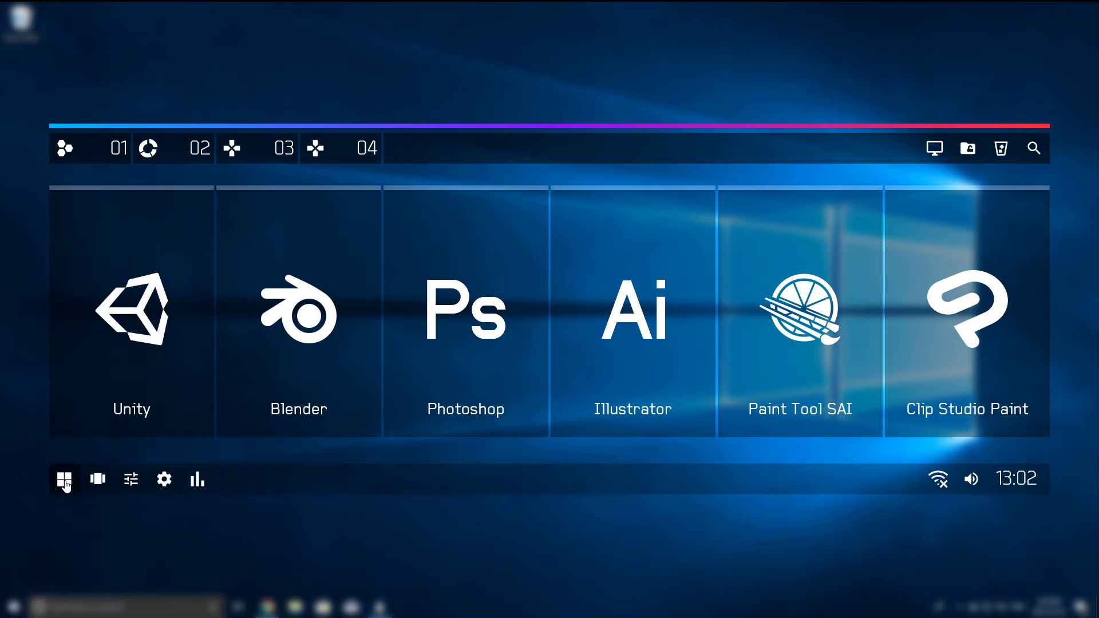
pyautogui.click(65, 483)
pyautogui.click(683, 440)
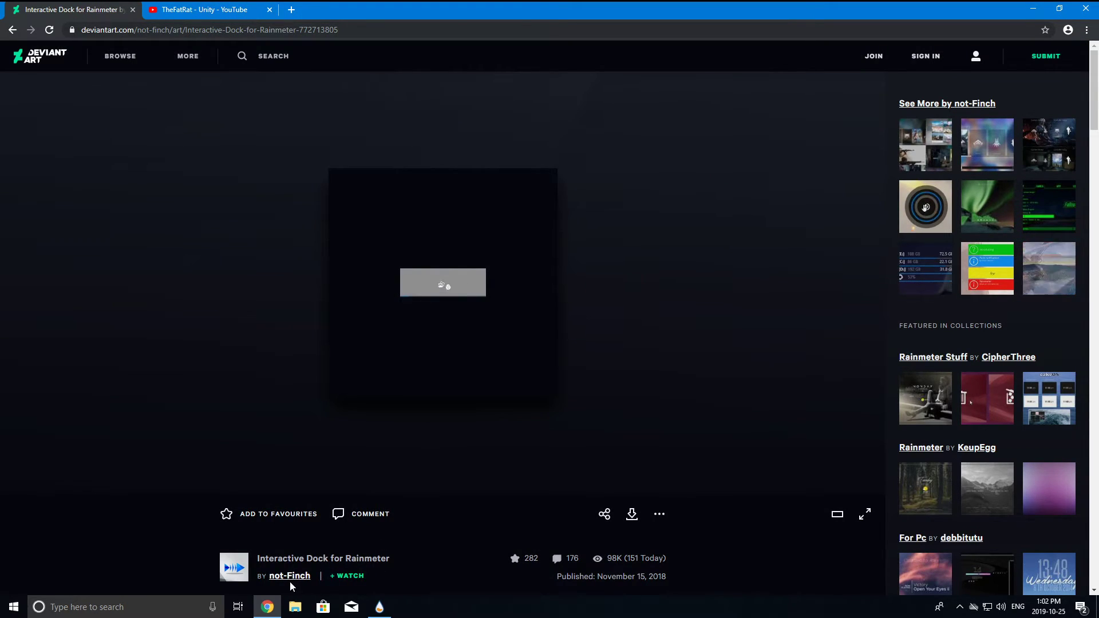
# Download the Interactive Dock for Rainmeter skin package from DeviantArt, install it and return to the desktop
pyautogui.click(632, 514)
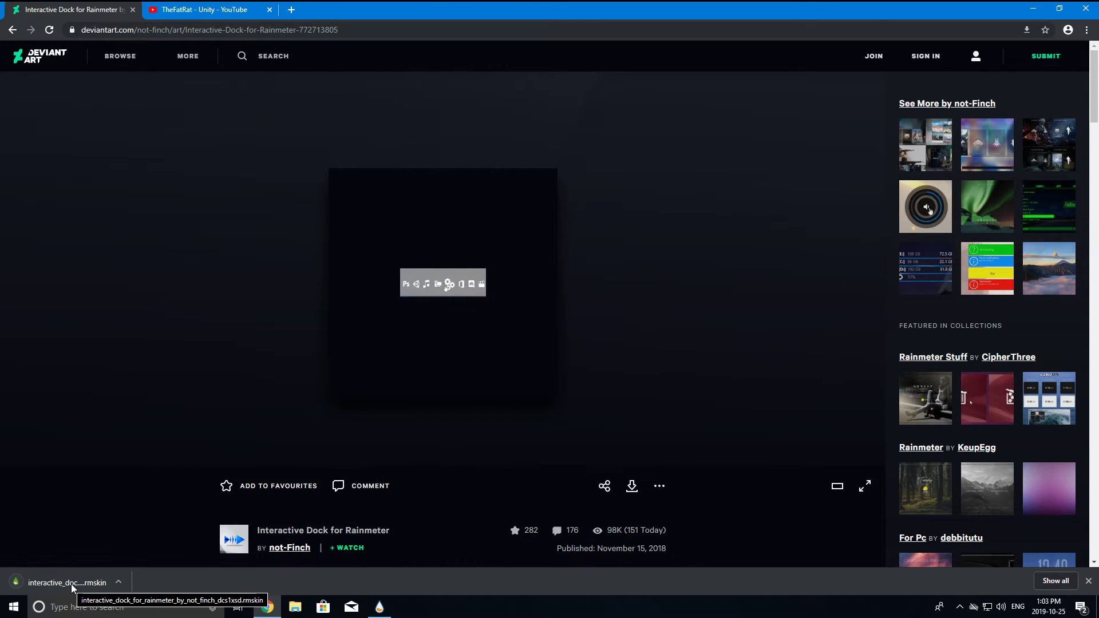
pyautogui.click(36, 583)
pyautogui.click(606, 407)
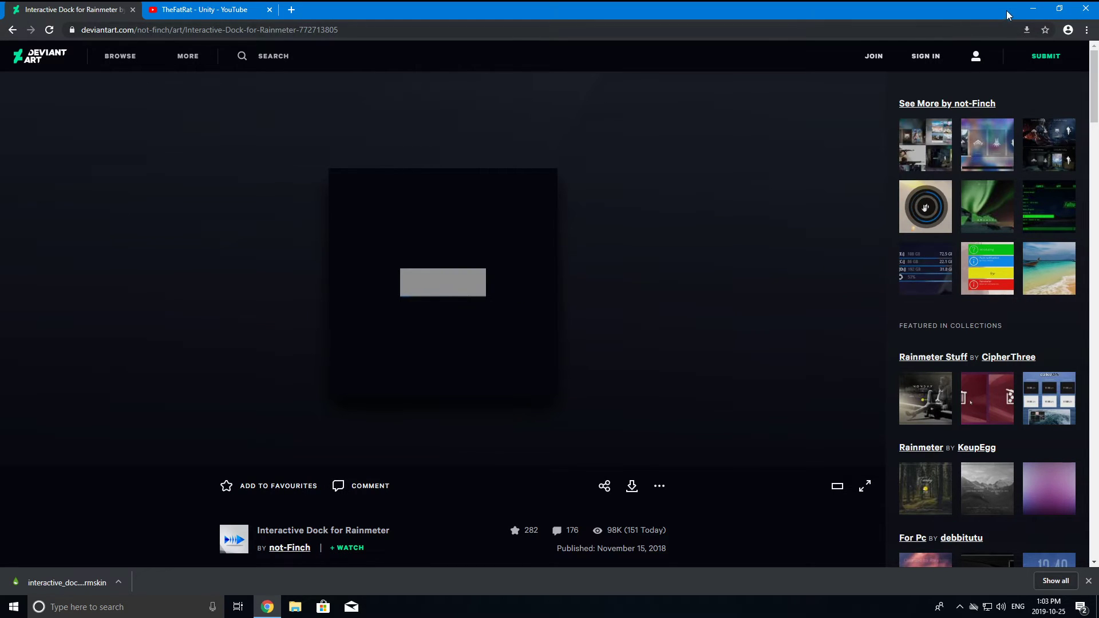
pyautogui.click(1034, 8)
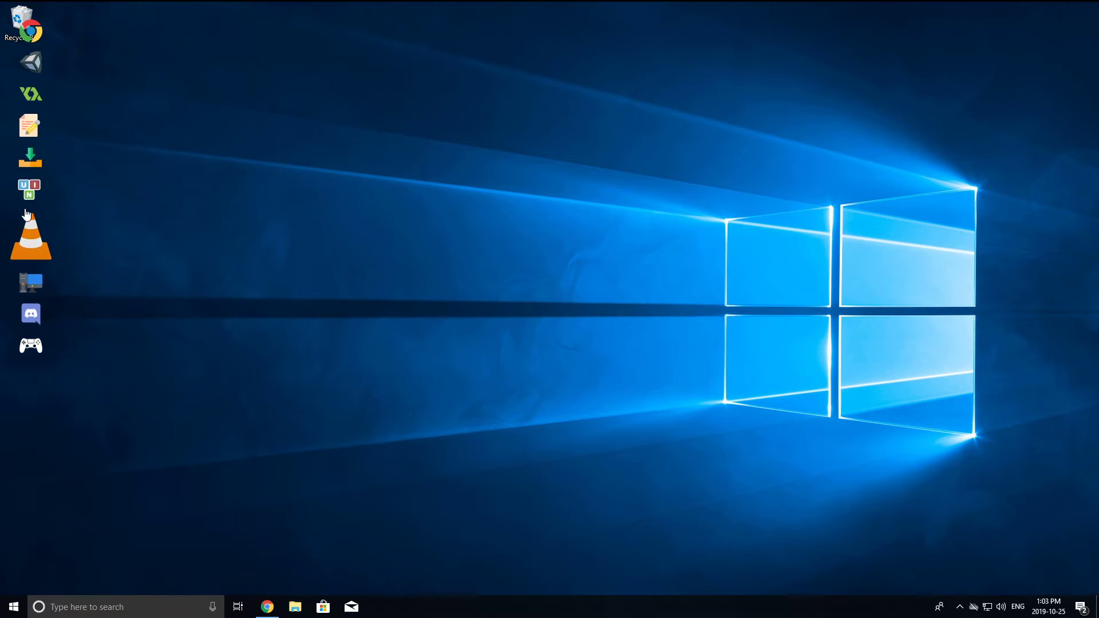
# Open the dock's setting file and its icon list file, and move the Applist window out of the way
pyautogui.rightClick(32, 197)
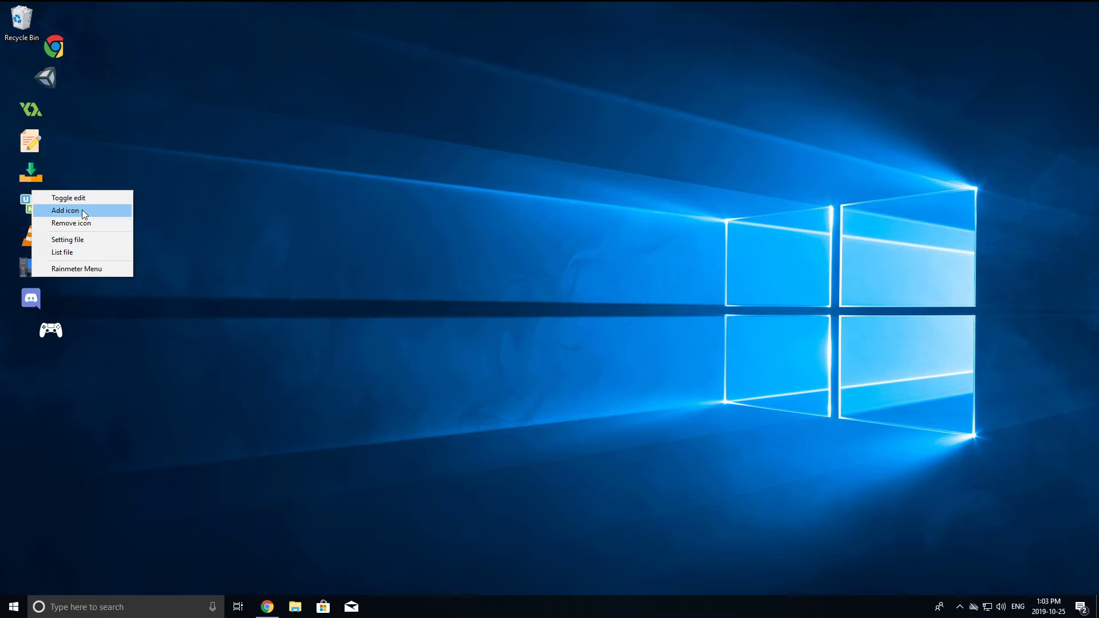
pyautogui.click(84, 240)
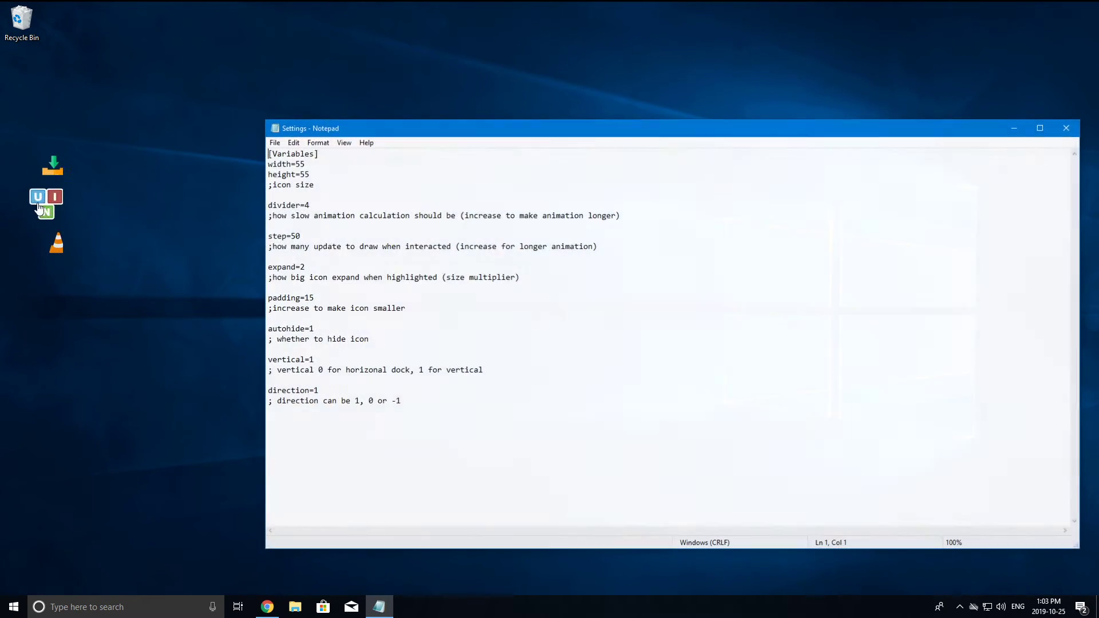
pyautogui.rightClick(49, 192)
pyautogui.click(74, 255)
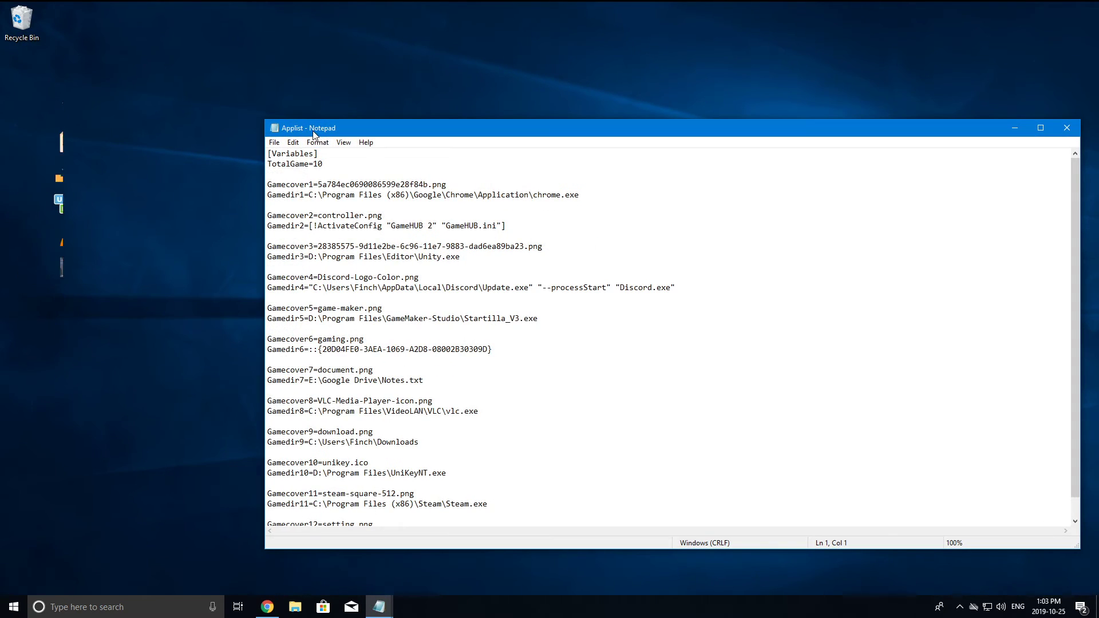
pyautogui.moveTo(366, 131); pyautogui.dragTo(174, 255)
# Set vertical to 0 in the dock's Settings file and bring up A dock's Dock.ini in the Rainmeter manager for refreshing
pyautogui.click(318, 142)
pyautogui.click(320, 120)
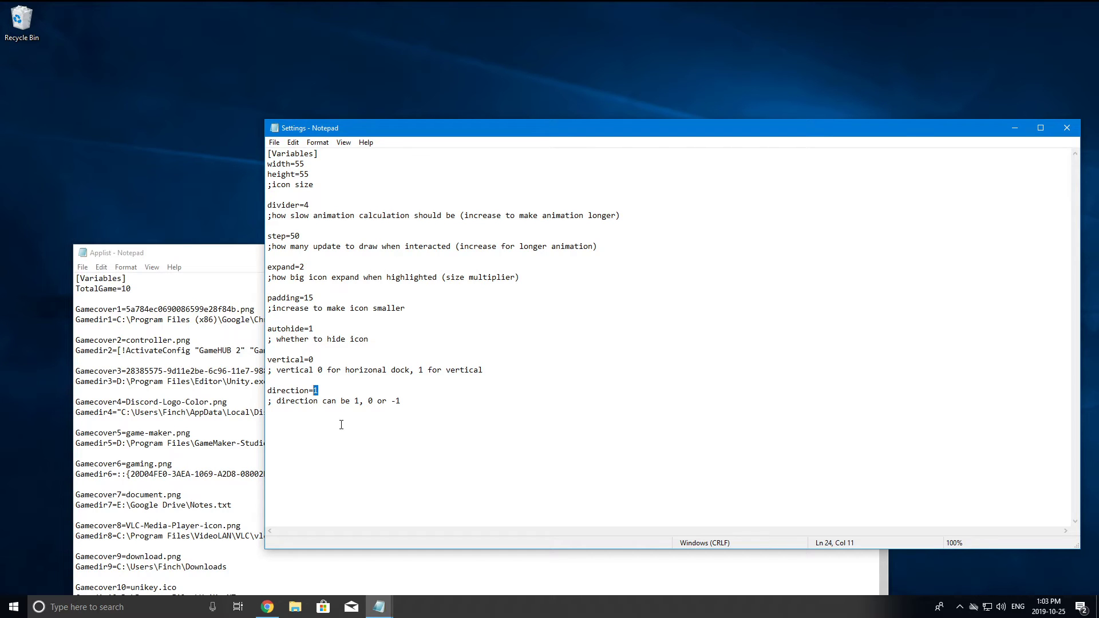
pyautogui.rightClick(46, 240)
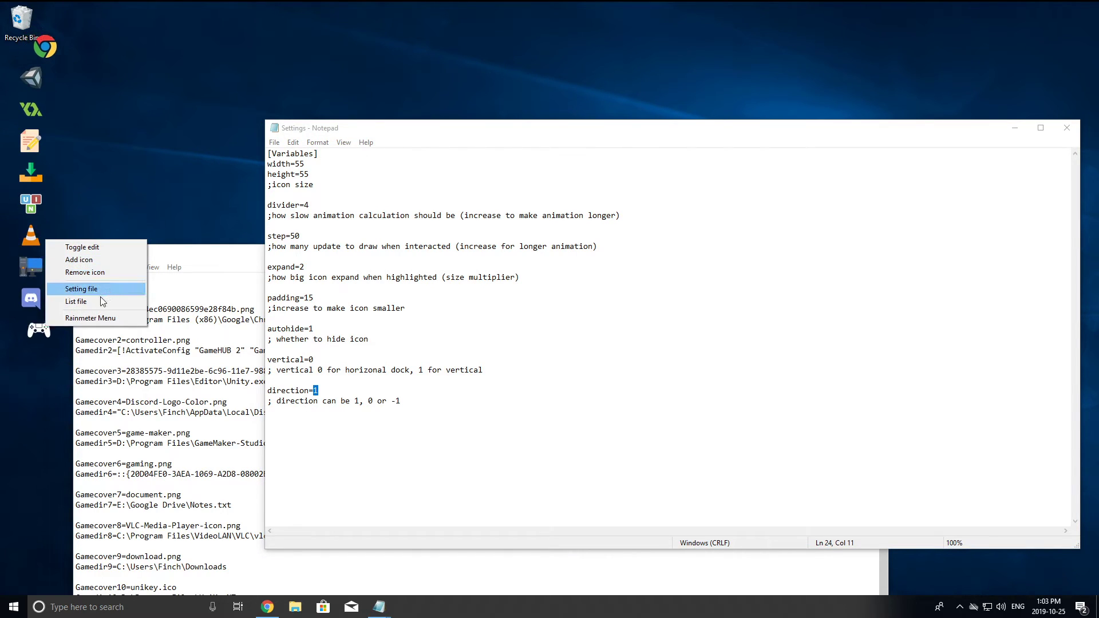
pyautogui.click(960, 607)
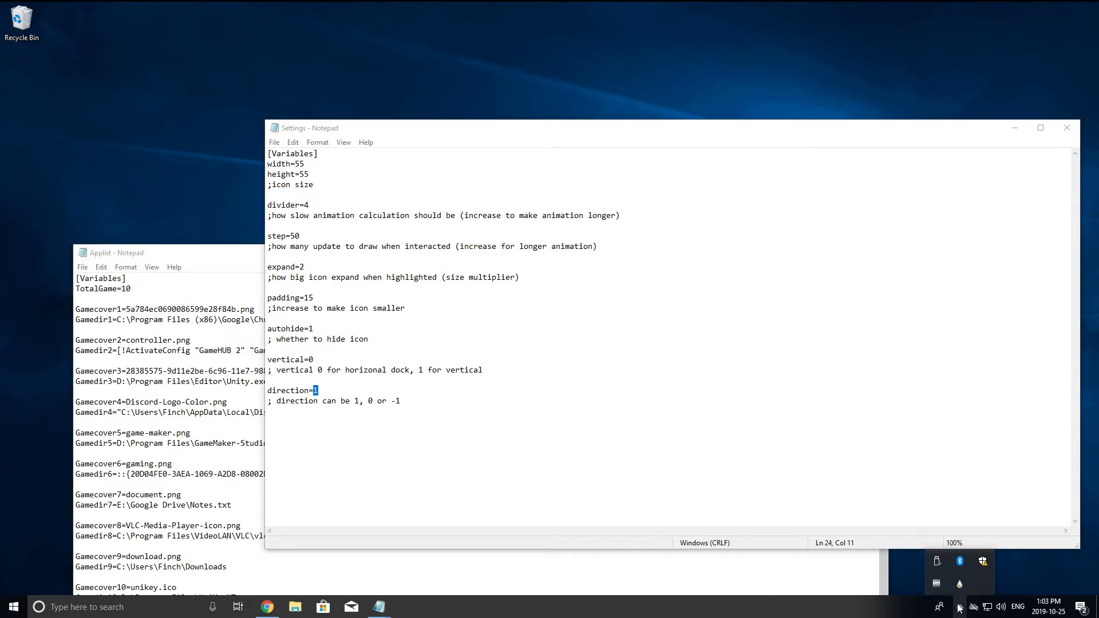
pyautogui.click(960, 589)
pyautogui.click(349, 205)
pyautogui.click(392, 216)
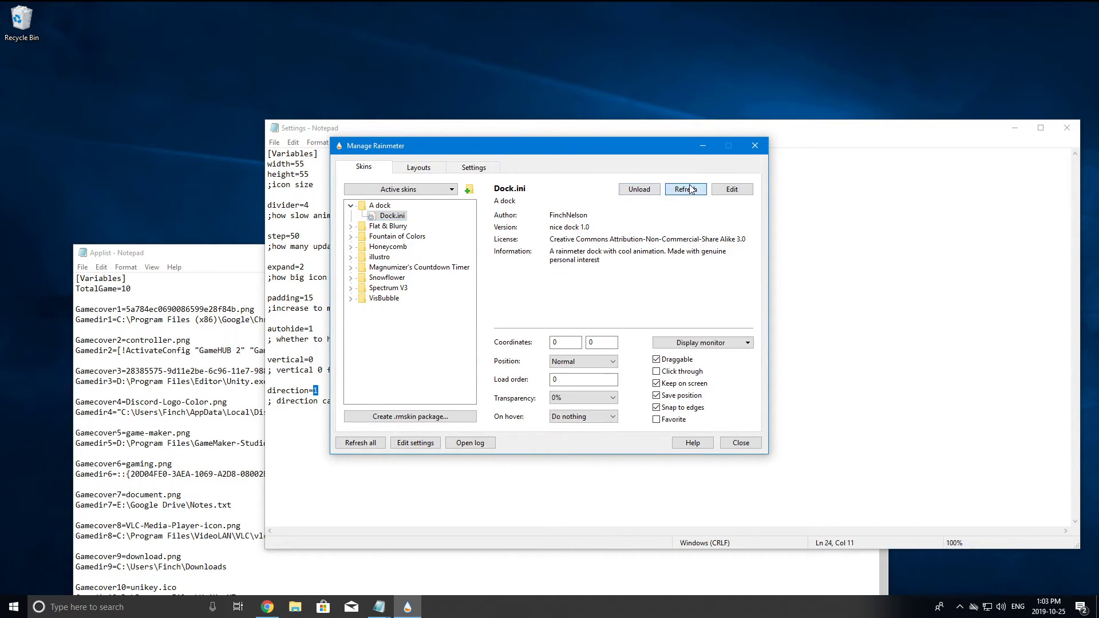
pyautogui.moveTo(623, 151); pyautogui.dragTo(404, 113)
# Set direction to 0 in the dock's Settings file and refresh Dock.ini to try it
pyautogui.moveTo(674, 127); pyautogui.dragTo(697, 124)
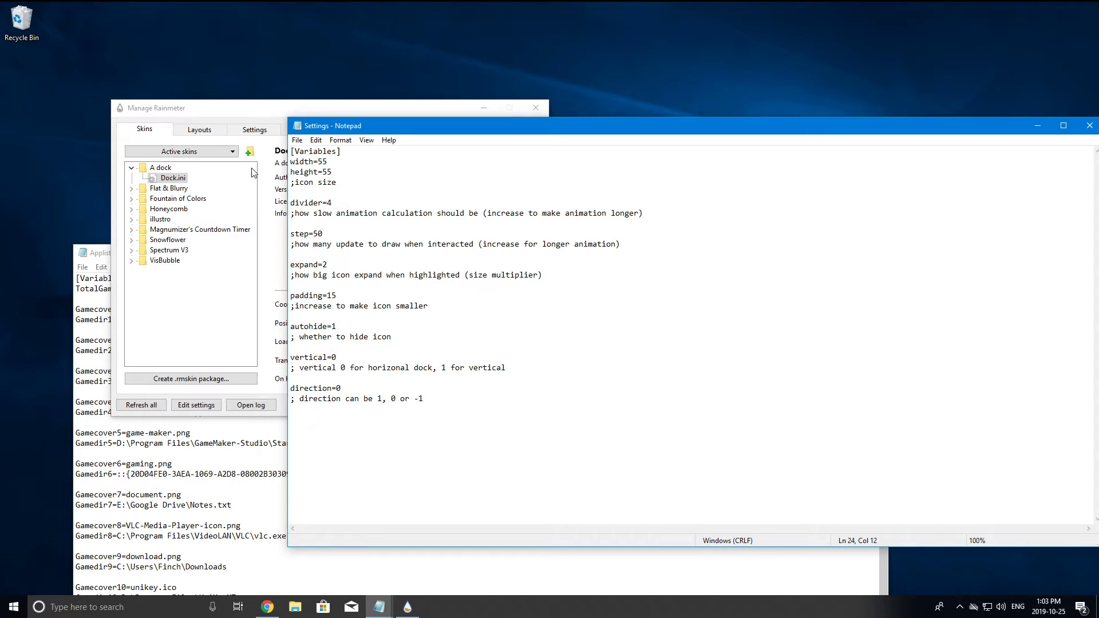
pyautogui.click(281, 193)
pyautogui.click(467, 152)
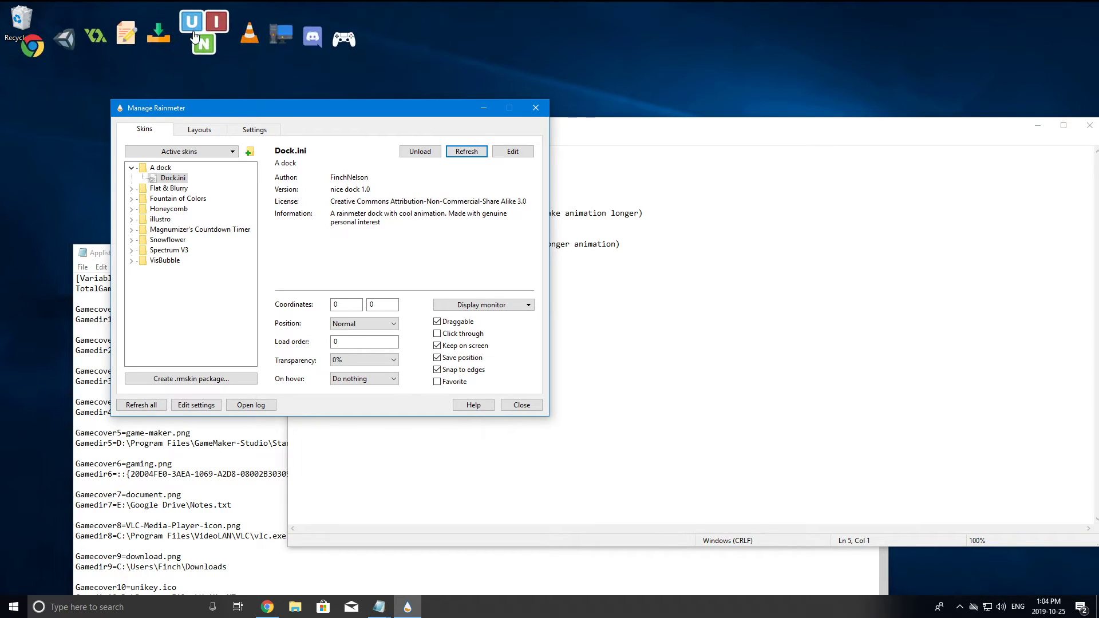
# Set direction back to 1 in the dock's Settings file and refresh Dock.ini
pyautogui.click(638, 206)
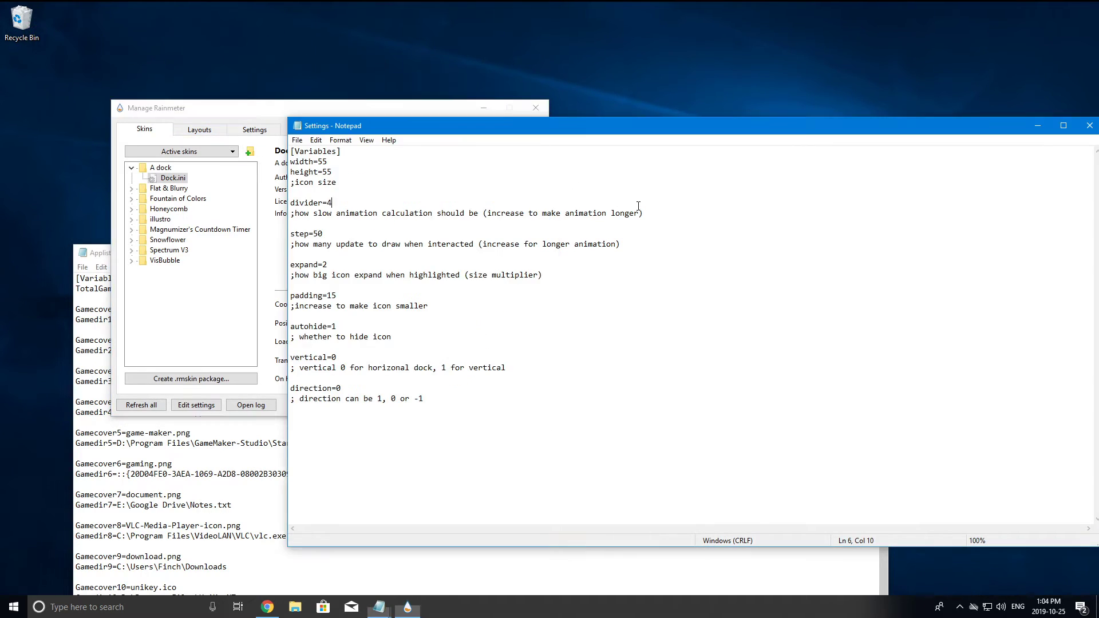
pyautogui.moveTo(346, 385); pyautogui.dragTo(290, 386)
pyautogui.click(337, 384)
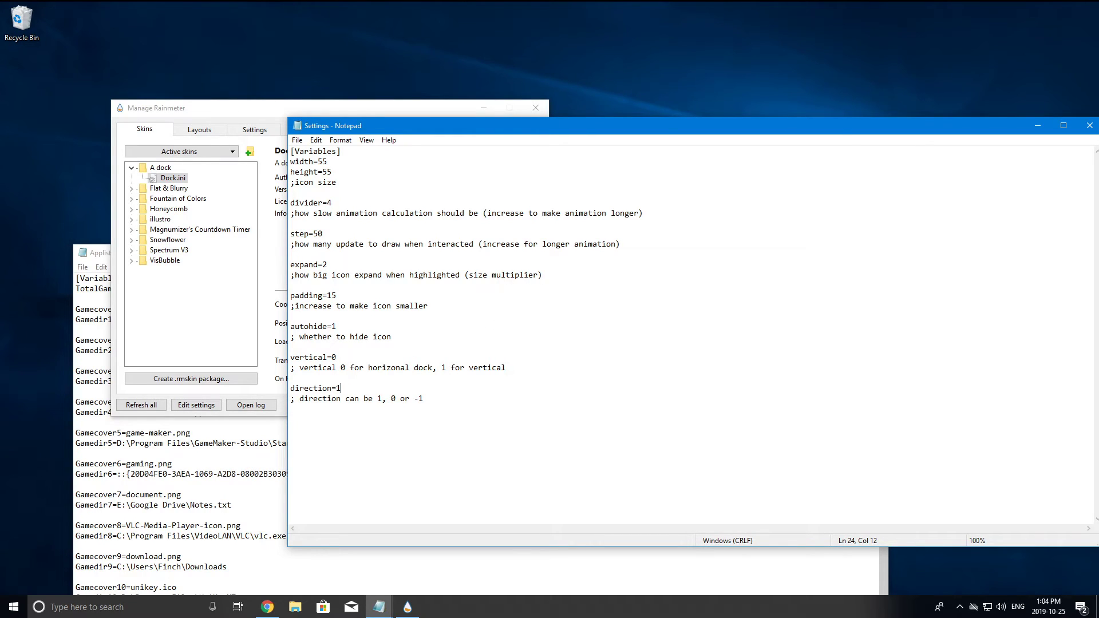
pyautogui.click(275, 122)
pyautogui.click(470, 153)
# Set expand to 5 in the dock's Settings file, refresh Dock.ini and move the manager window clear of the dock
pyautogui.click(600, 237)
pyautogui.moveTo(328, 264); pyautogui.dragTo(322, 265)
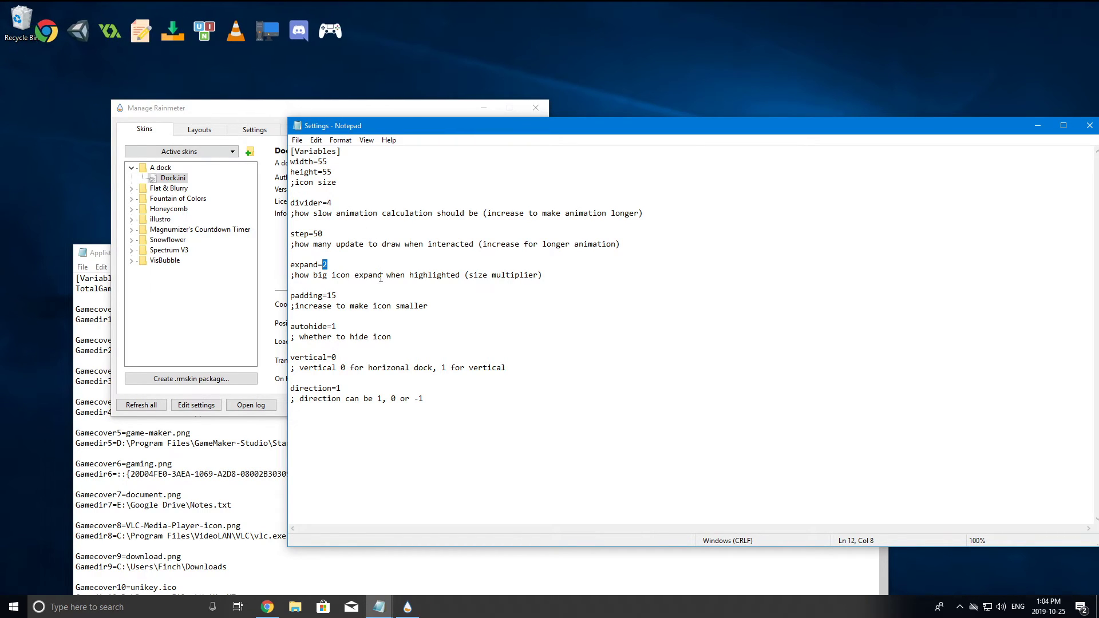
pyautogui.write('5')
pyautogui.click(274, 188)
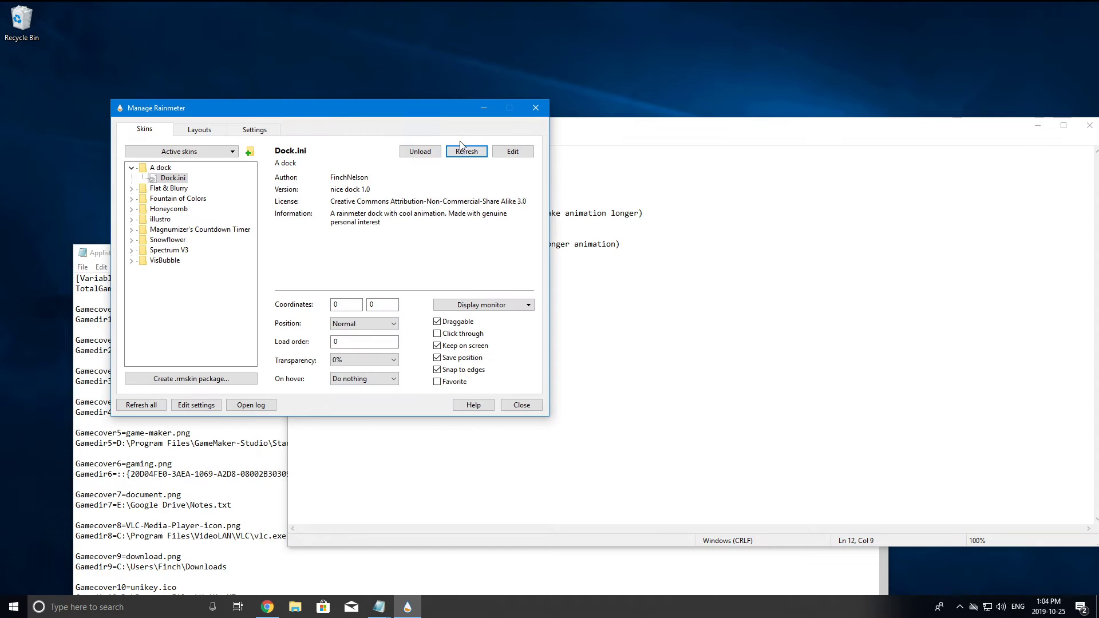
pyautogui.click(467, 151)
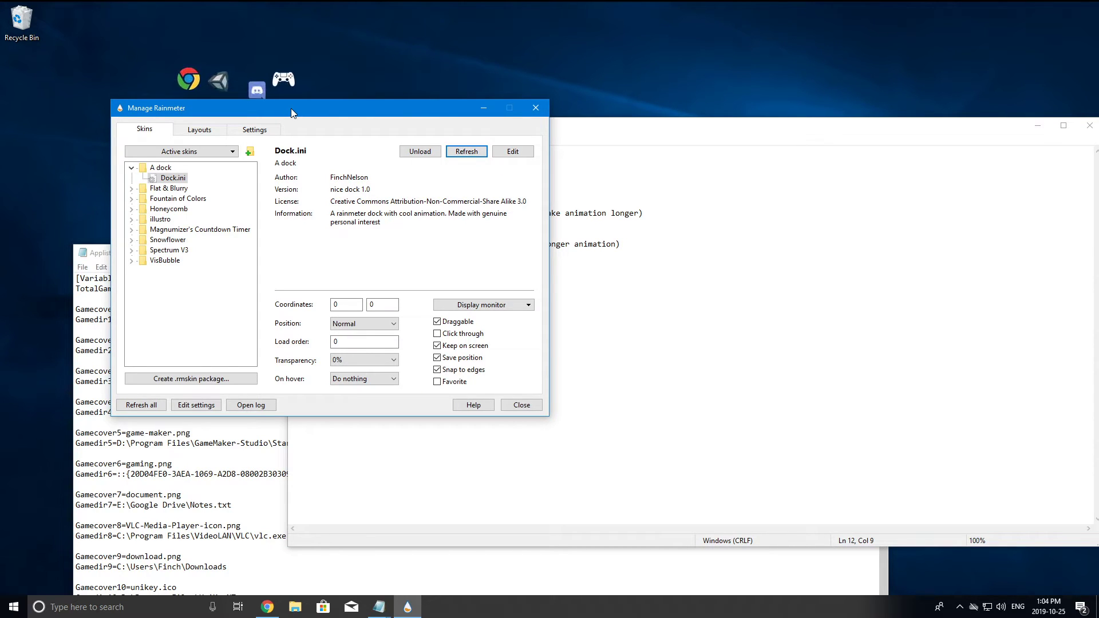
pyautogui.moveTo(291, 113); pyautogui.dragTo(298, 200)
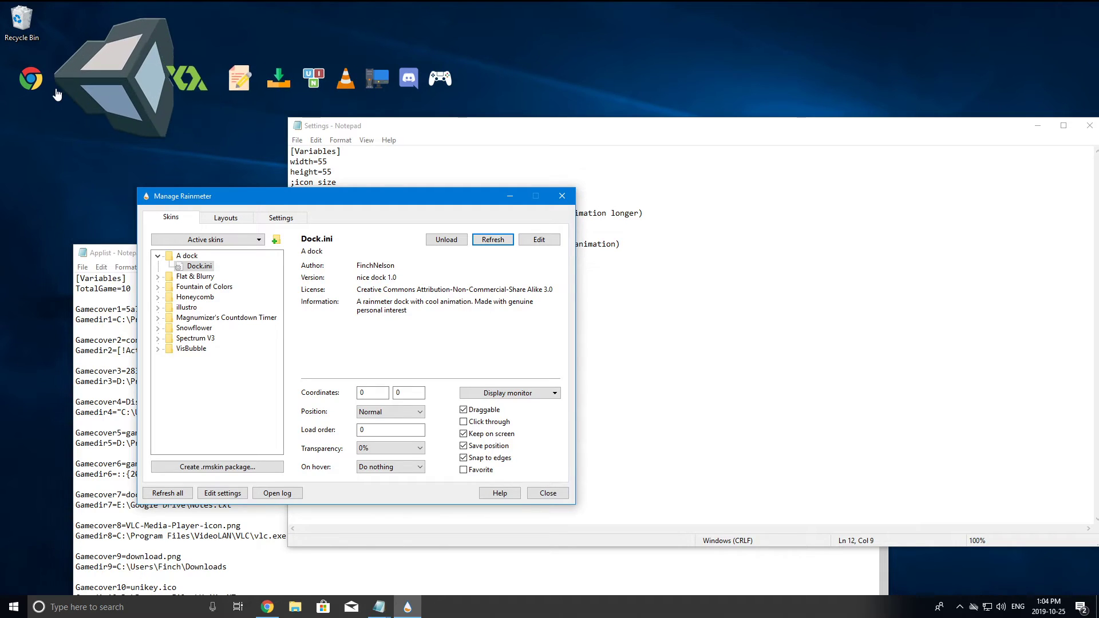
# Set expand back to 2 in the dock's Settings file and refresh Dock.ini
pyautogui.click(419, 149)
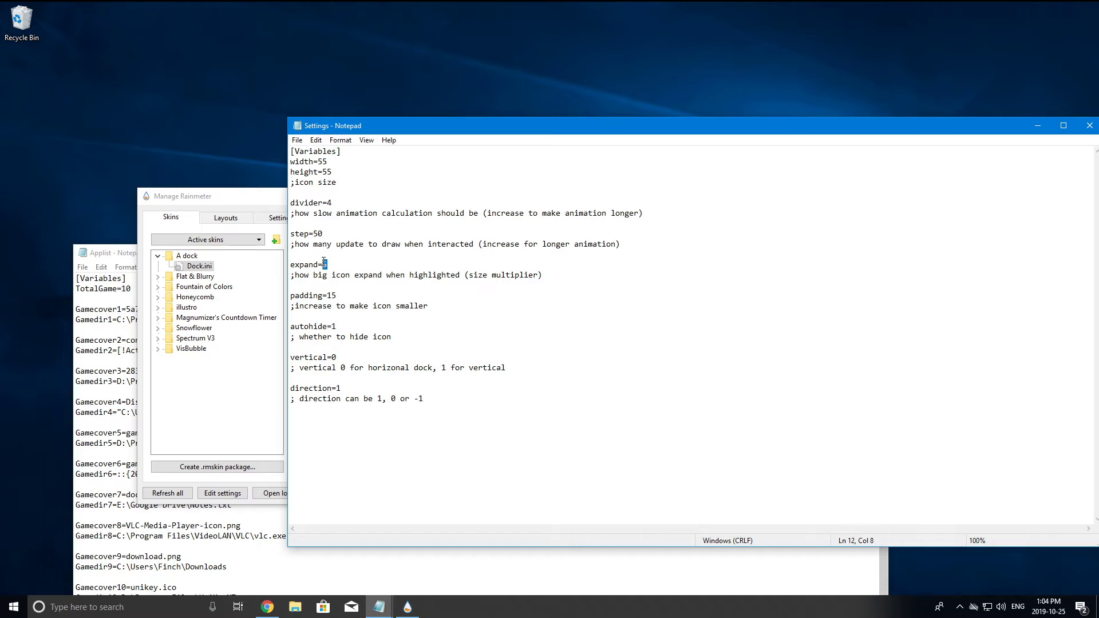
pyautogui.click(258, 290)
pyautogui.click(488, 244)
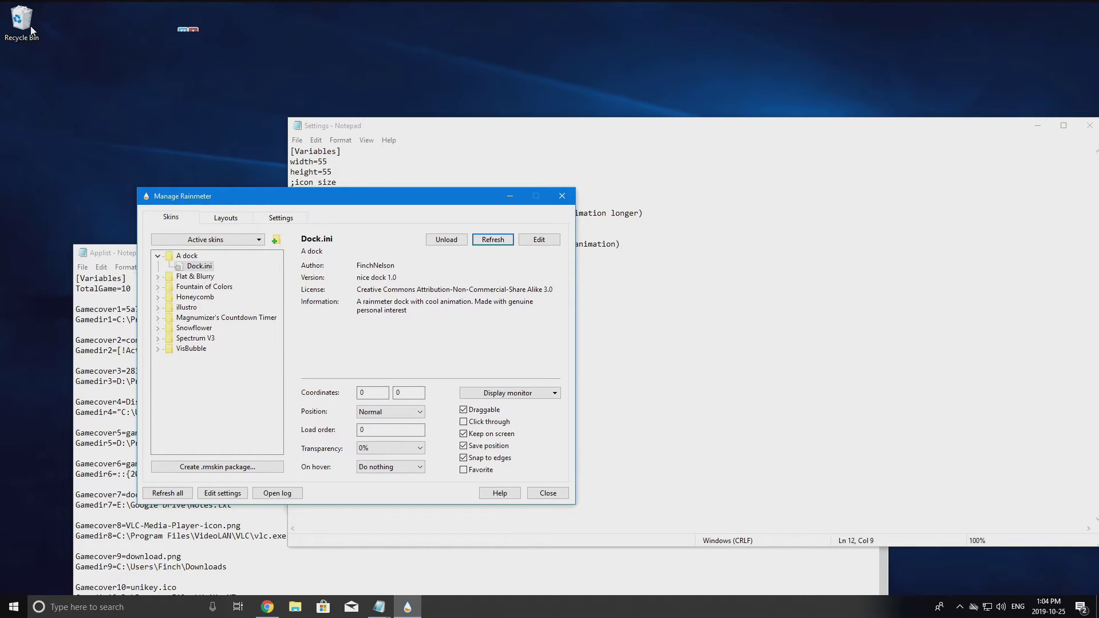
pyautogui.click(338, 265)
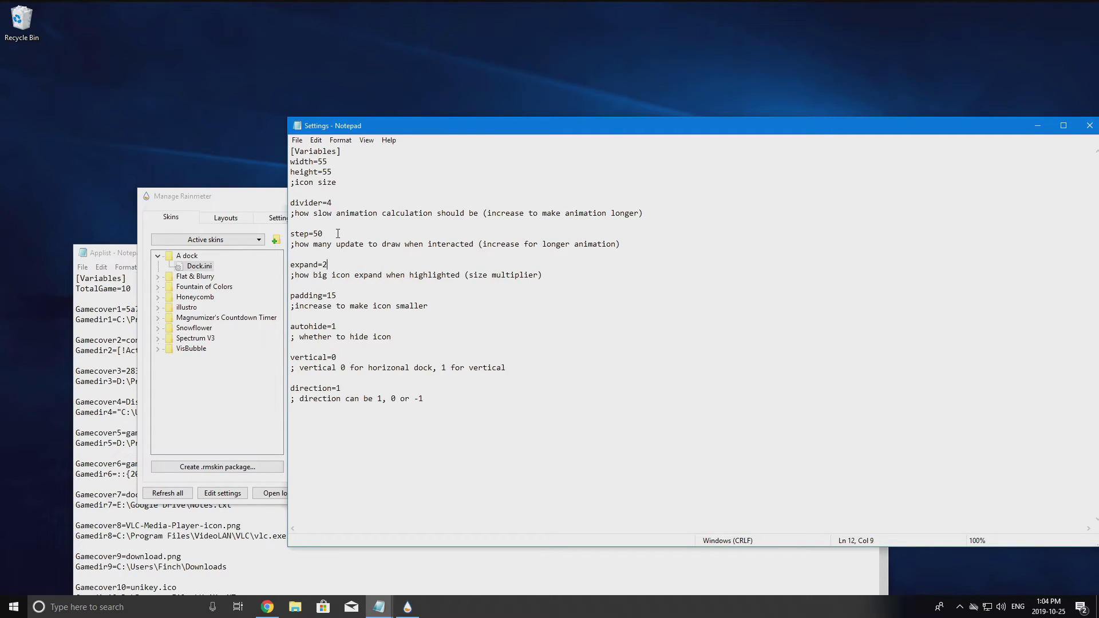
pyautogui.click(263, 202)
pyautogui.click(489, 243)
# Set divider to 2 in the dock's Settings file and refresh Dock.ini to try the animation
pyautogui.click(690, 245)
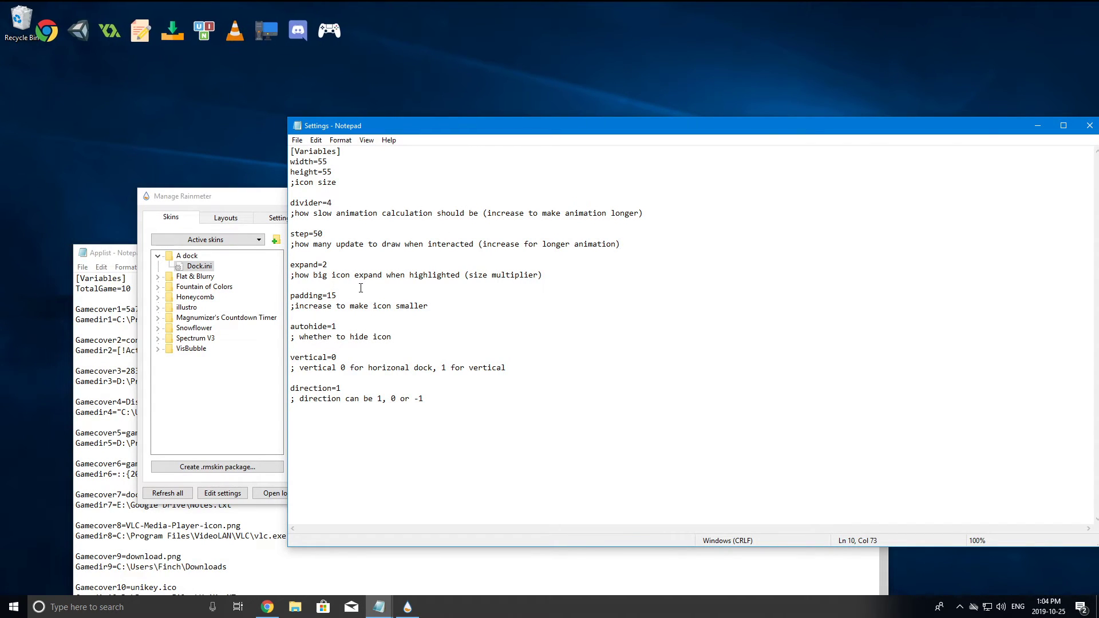
pyautogui.click(336, 201)
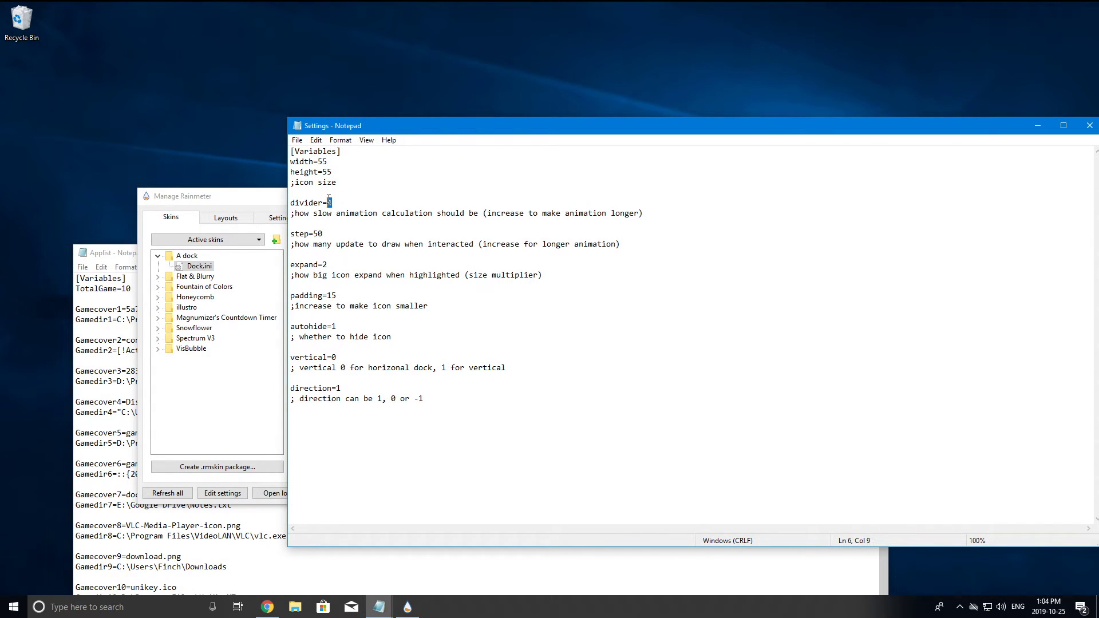
pyautogui.click(257, 199)
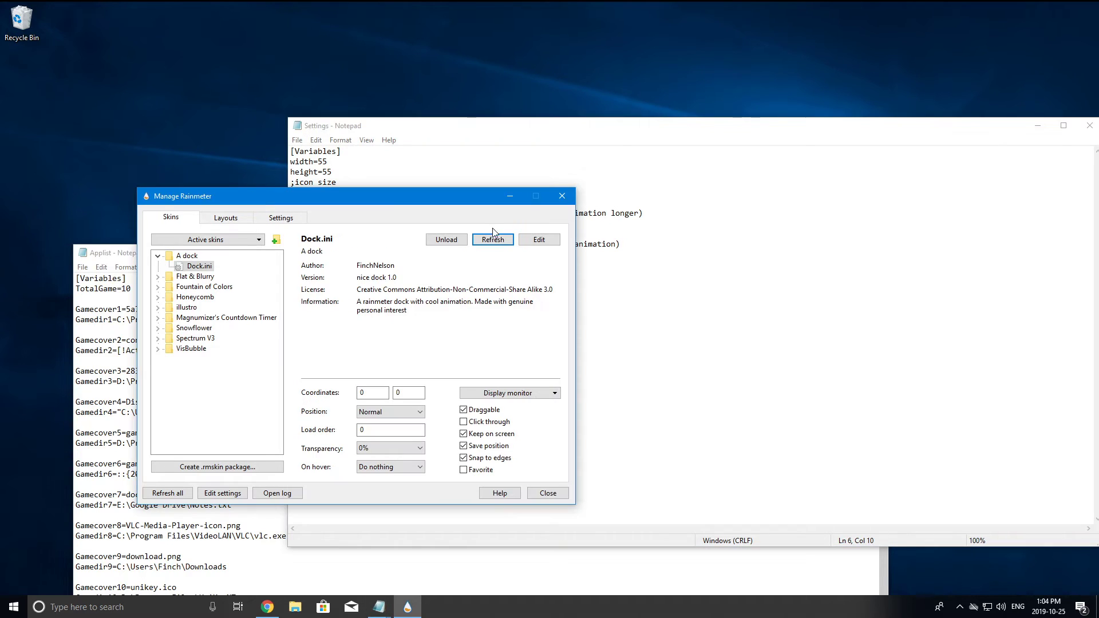
pyautogui.click(493, 239)
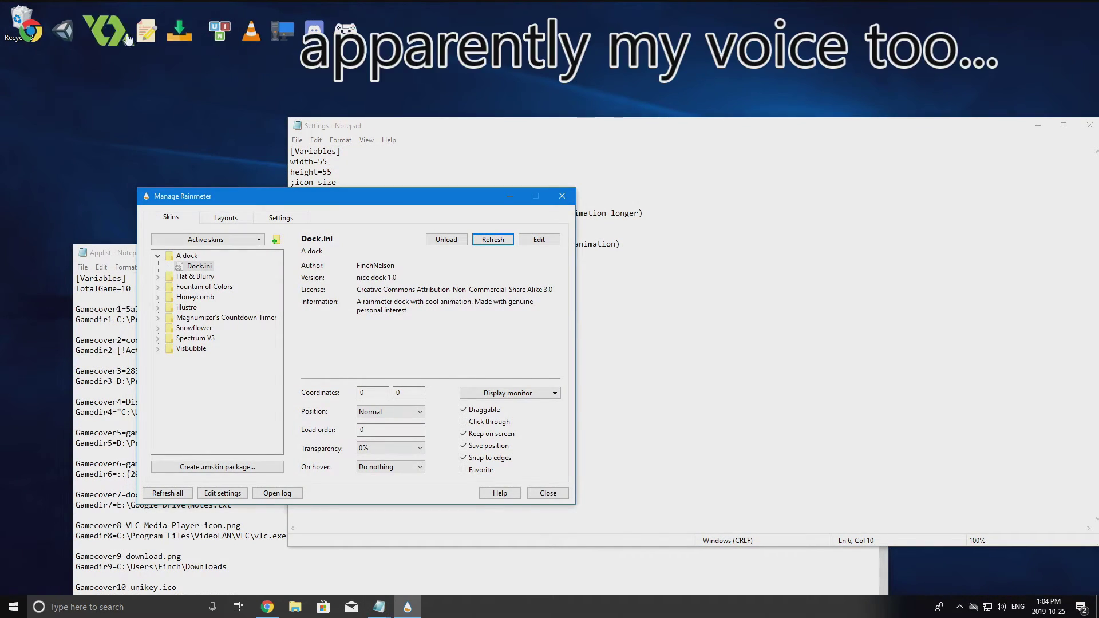
# Set divider back to 4 in the dock's Settings file and refresh Dock.ini
pyautogui.click(360, 157)
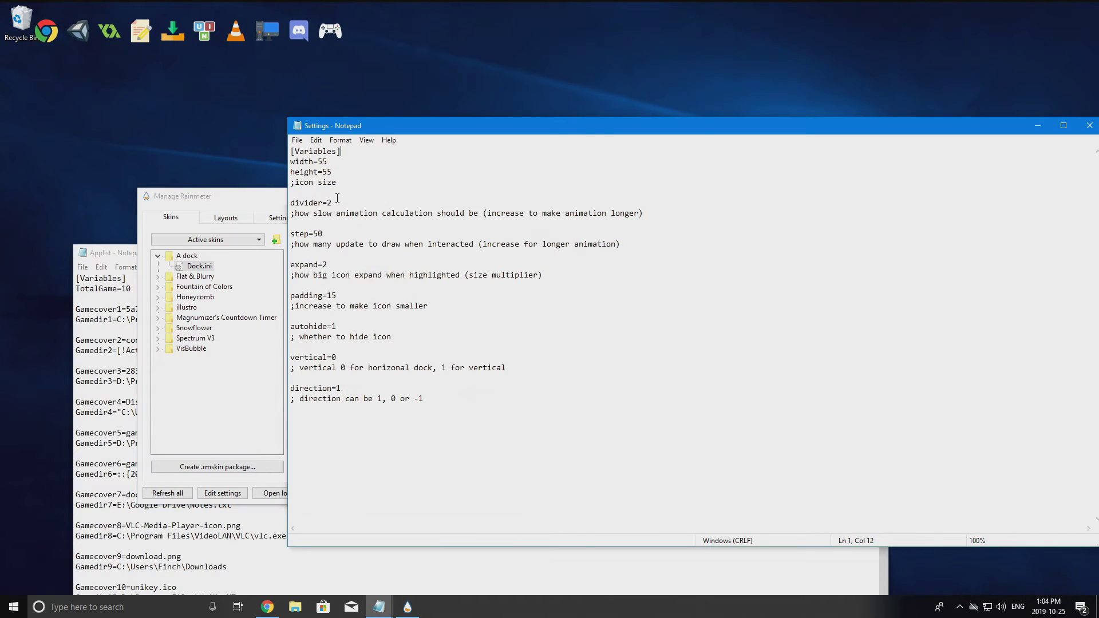
pyautogui.click(352, 234)
pyautogui.click(492, 239)
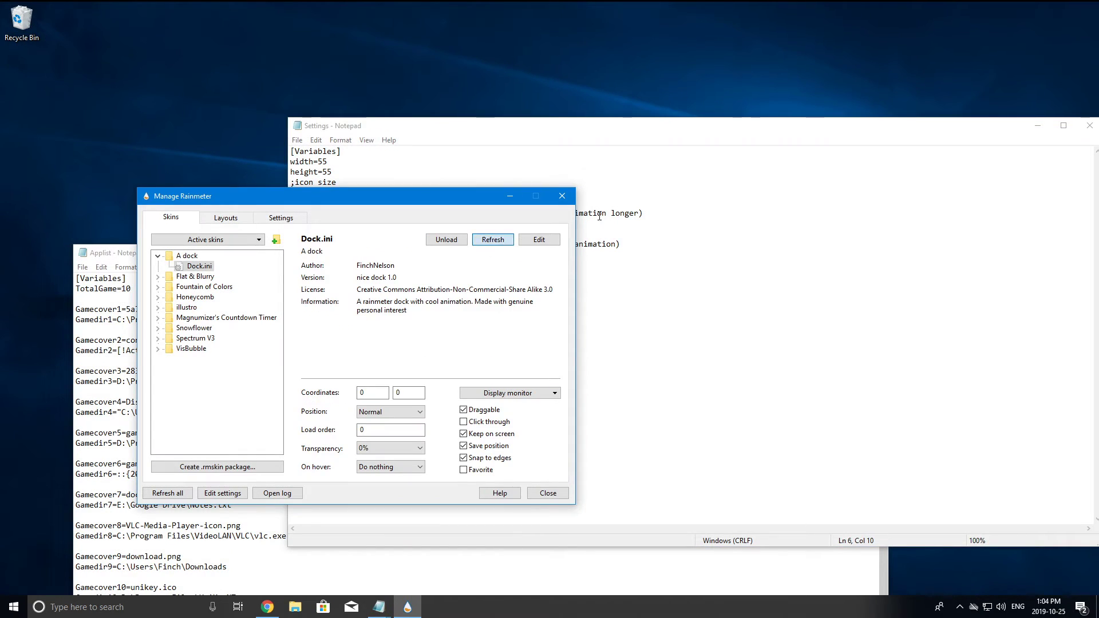
# Turn off icon hiding by setting autohide to 0 in the dock's Settings file, and refresh Dock.ini
pyautogui.click(647, 213)
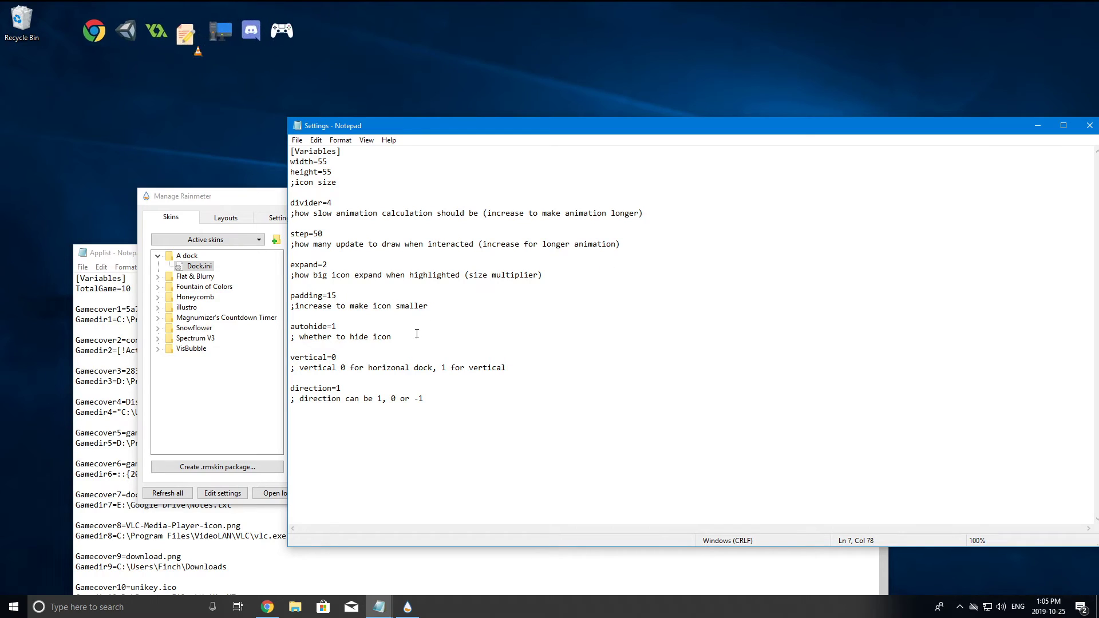
pyautogui.moveTo(291, 327); pyautogui.dragTo(334, 322)
pyautogui.doubleClick(334, 327)
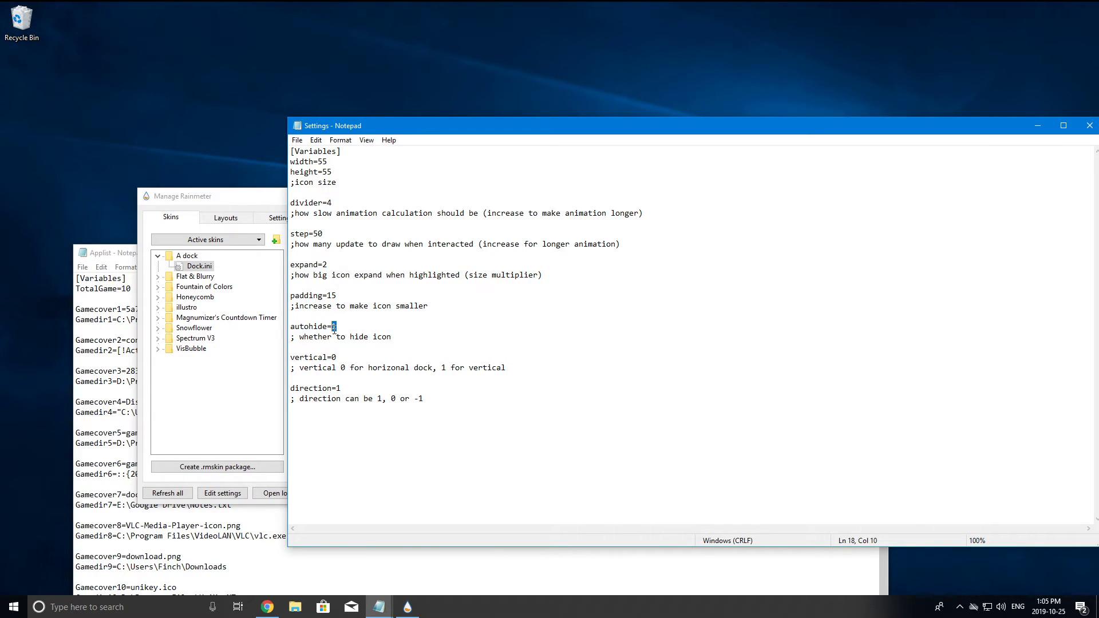
pyautogui.click(247, 232)
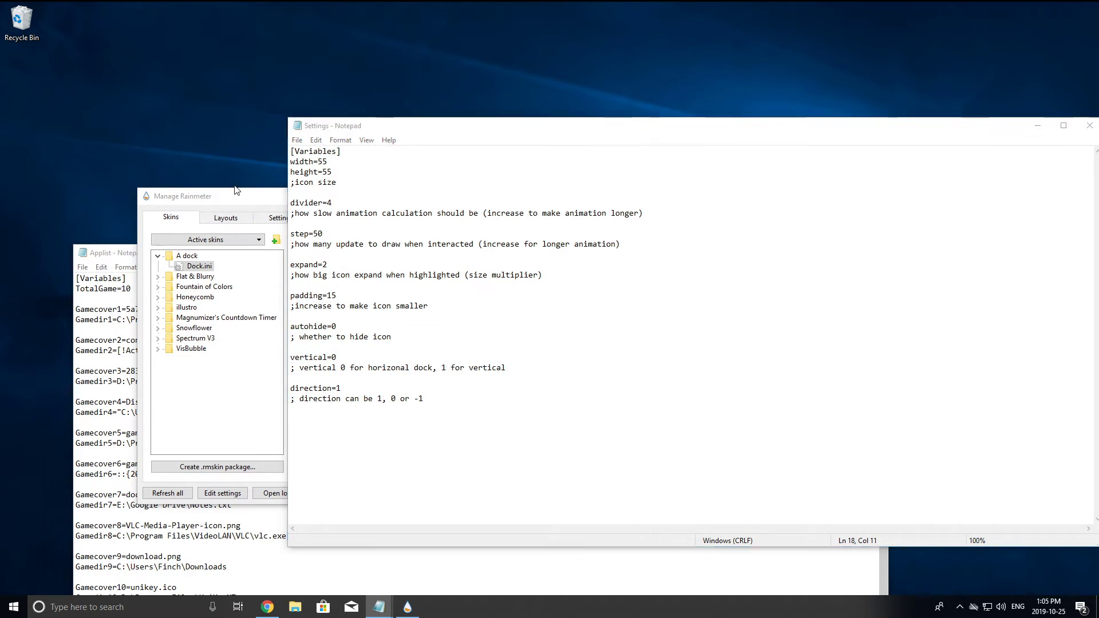
pyautogui.click(494, 239)
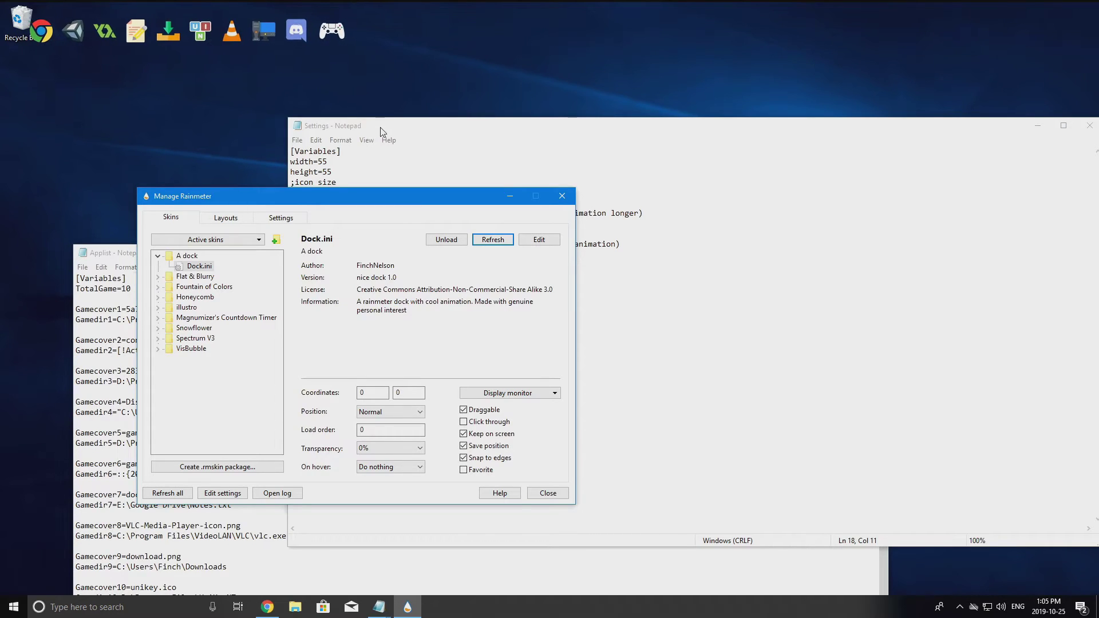
# Close the Settings file and rearrange the manager and Applist windows to review the dock's Gamecover and Gamedir entries
pyautogui.click(1021, 152)
pyautogui.click(1090, 125)
pyautogui.moveTo(360, 204); pyautogui.dragTo(894, 210)
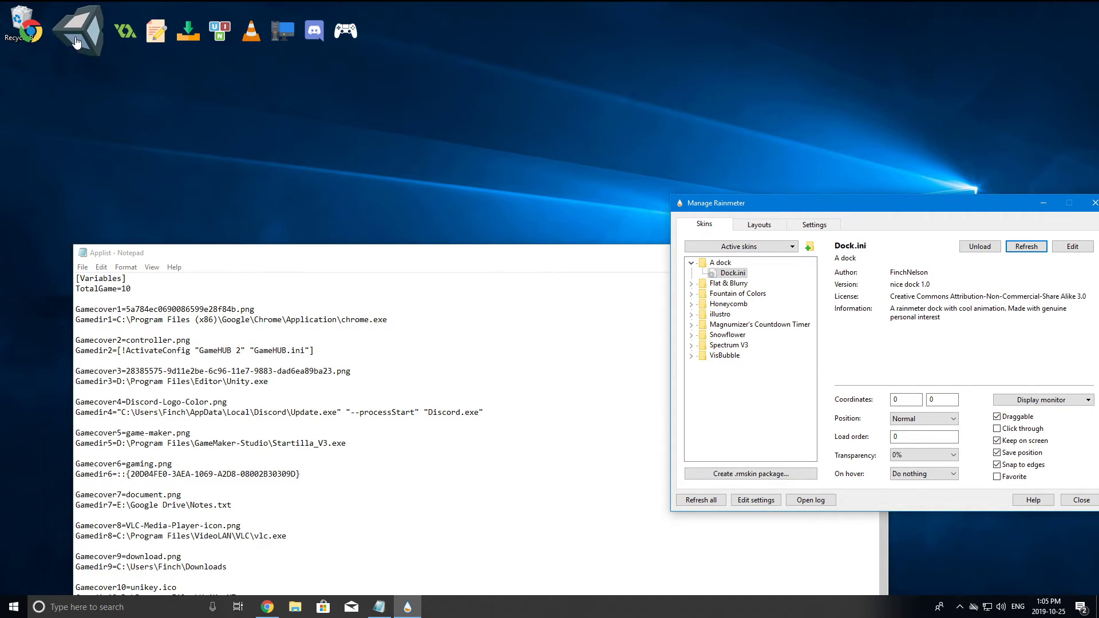
pyautogui.moveTo(142, 256); pyautogui.dragTo(184, 127)
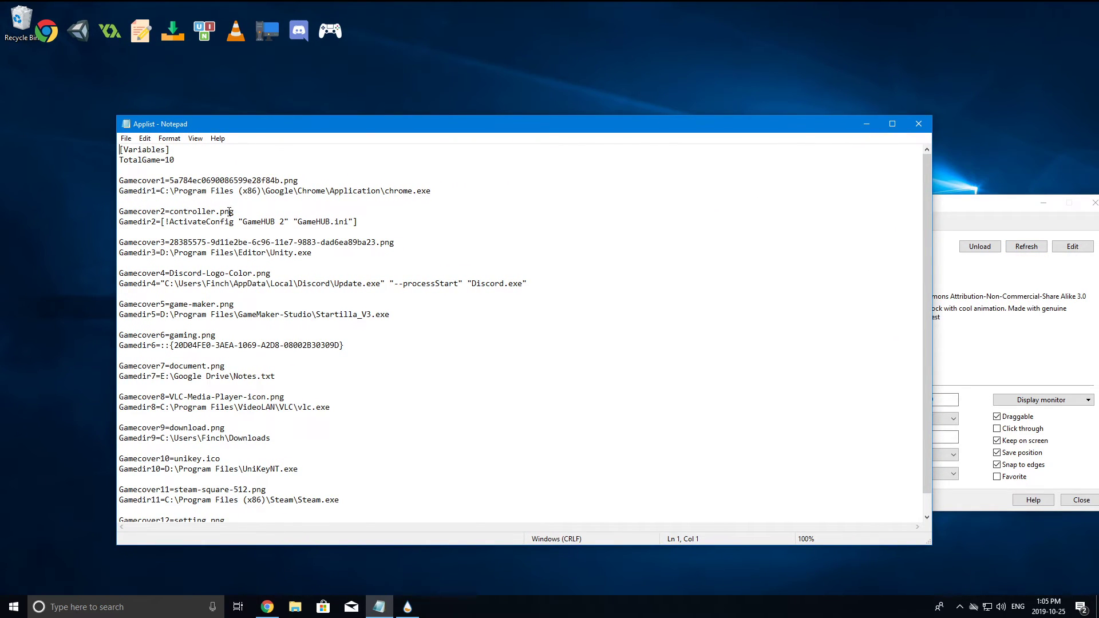
pyautogui.scroll(-1, 223, 422)
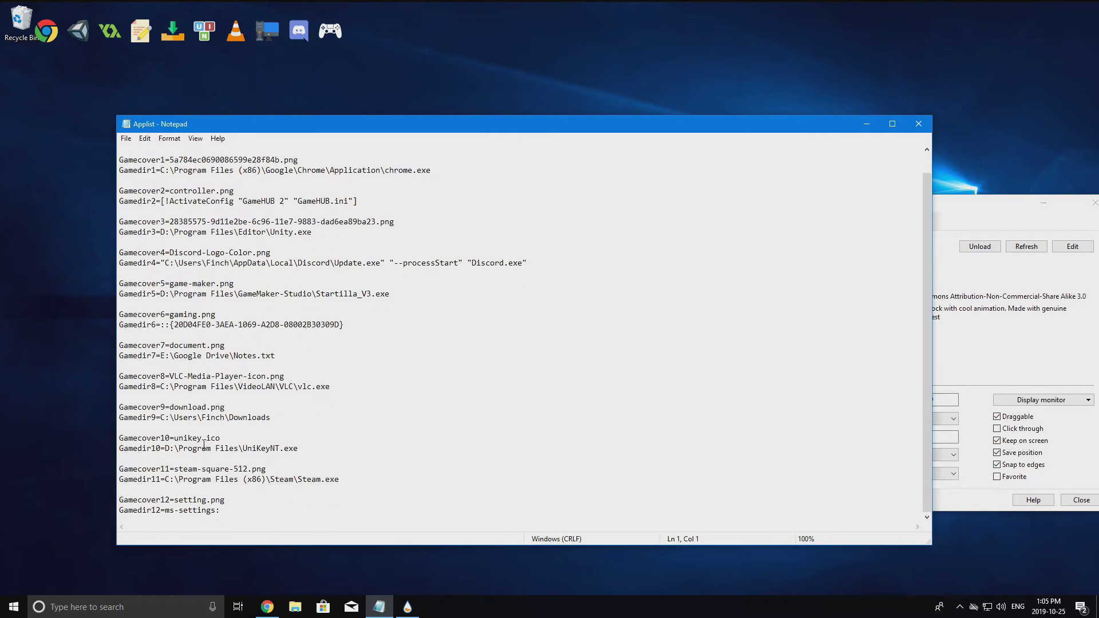
pyautogui.scroll(1, 343, 295)
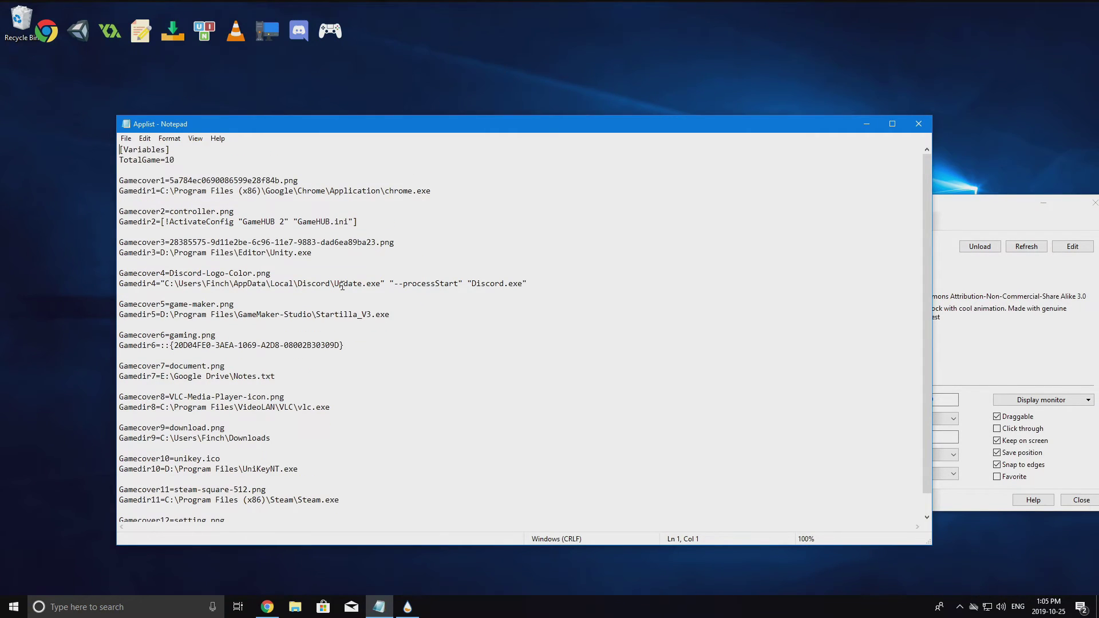
# Delete the Unity entry, Gamecover3 and Gamedir3, from the dock's Applist file and close the gap it leaves
pyautogui.moveTo(181, 259); pyautogui.dragTo(253, 259)
pyautogui.moveTo(328, 254); pyautogui.dragTo(107, 244)
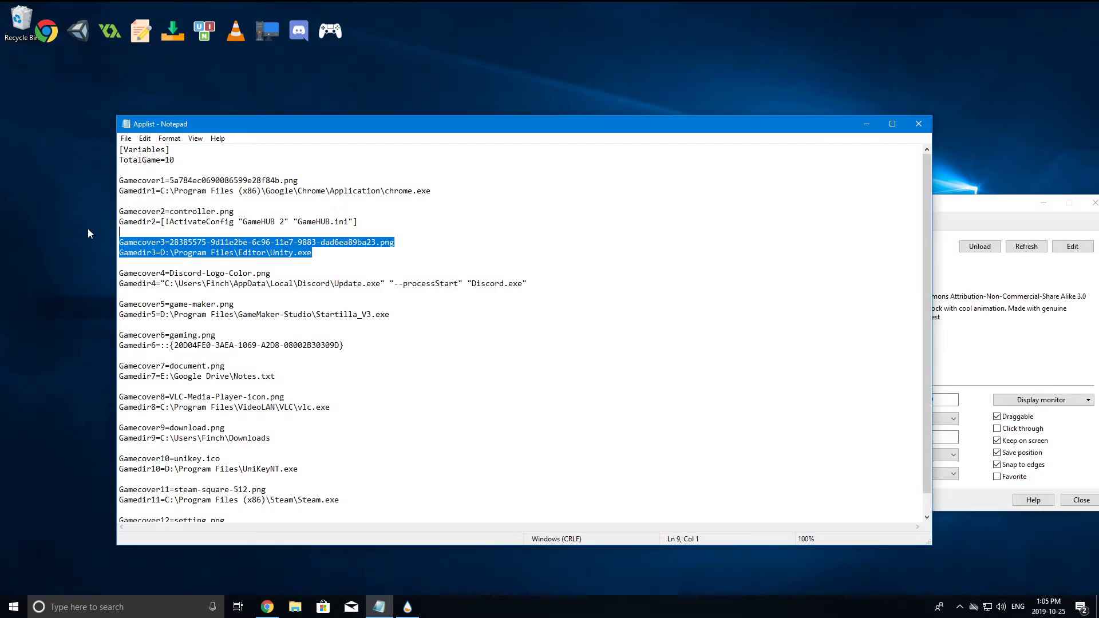
pyautogui.press('BackSpace')
pyautogui.press('BackSpace')
# Renumber the Gamecover and Gamedir entries after the deleted one so they run consecutively from 3 to 11
pyautogui.click(164, 242)
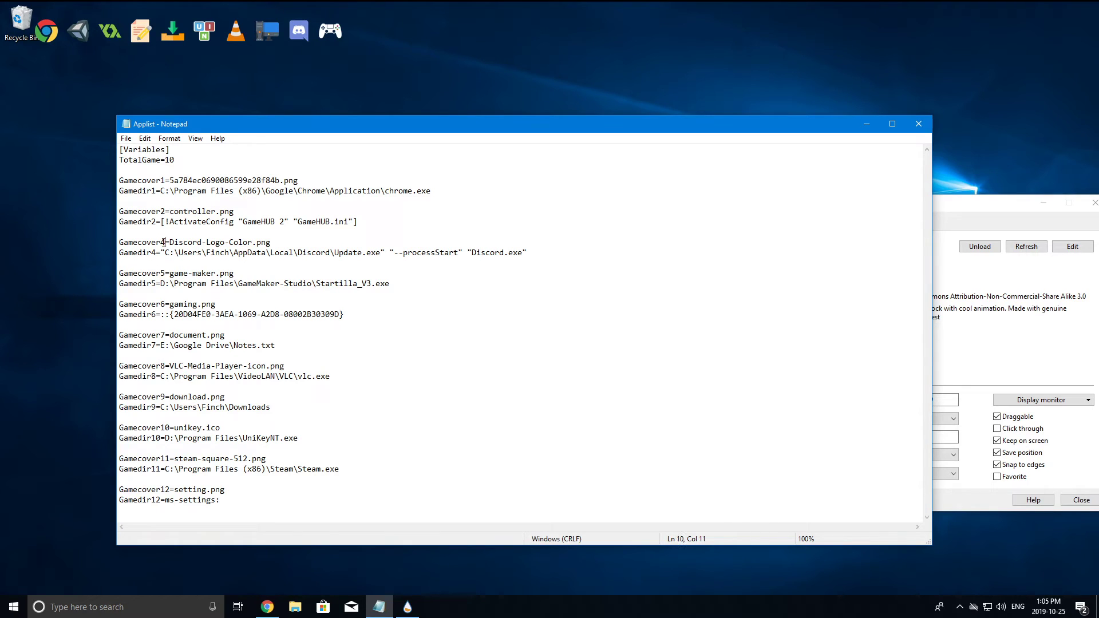
pyautogui.moveTo(162, 304); pyautogui.dragTo(165, 304)
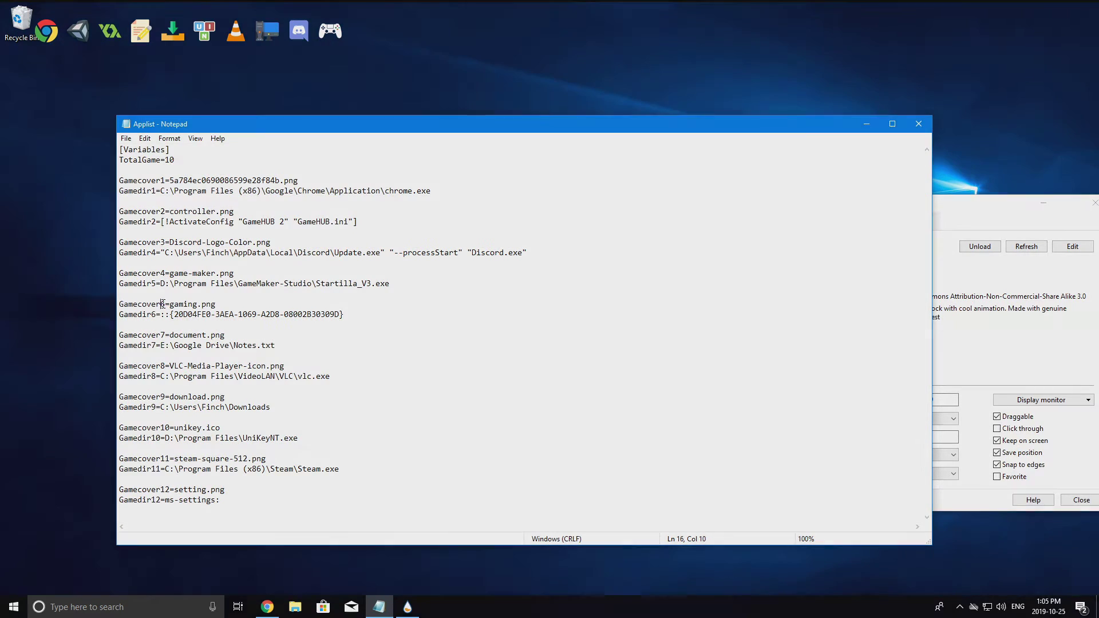
pyautogui.press('Delete')
pyautogui.click(170, 459)
pyautogui.press('BackSpace')
pyautogui.write('0')
pyautogui.write('9')
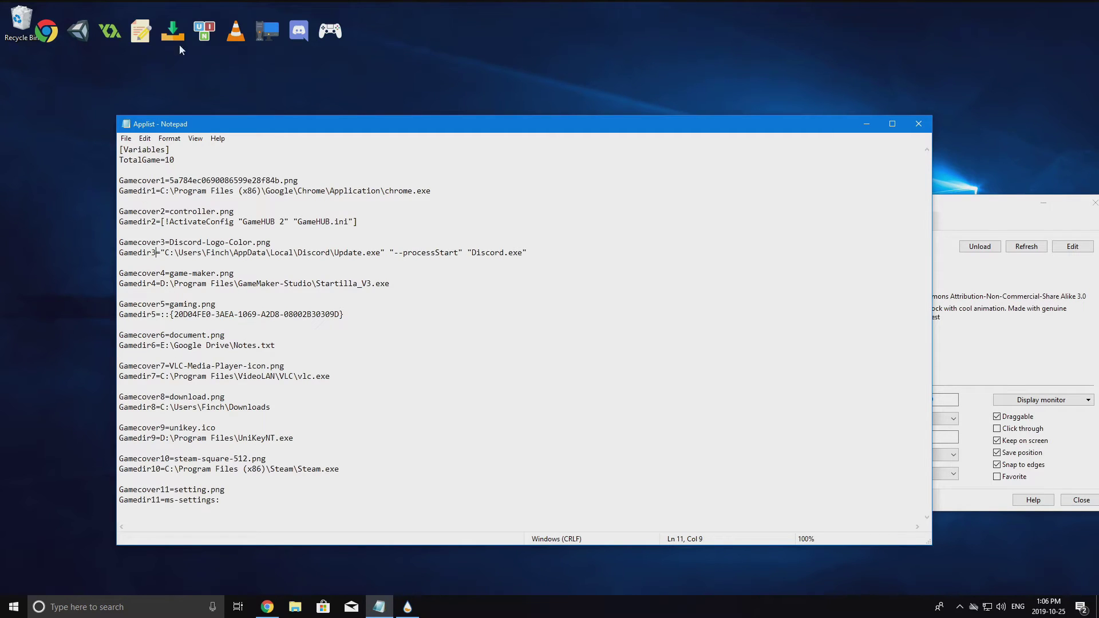
# Refresh Dock.ini in the Rainmeter manager to load the renumbered dock entries
pyautogui.rightClick(144, 25)
pyautogui.click(986, 279)
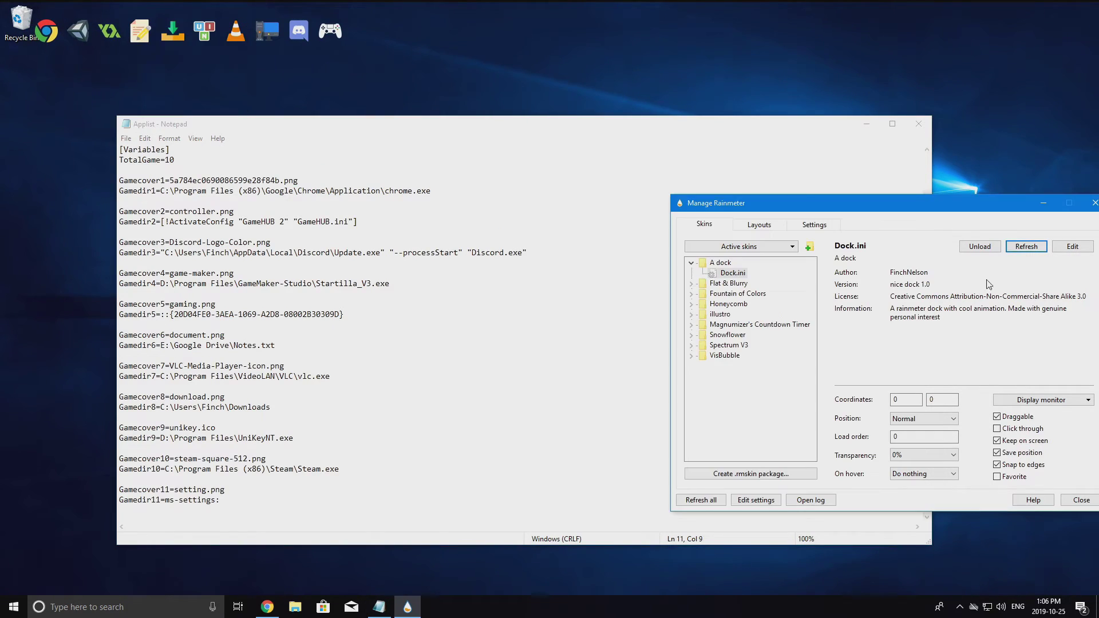
pyautogui.click(1027, 247)
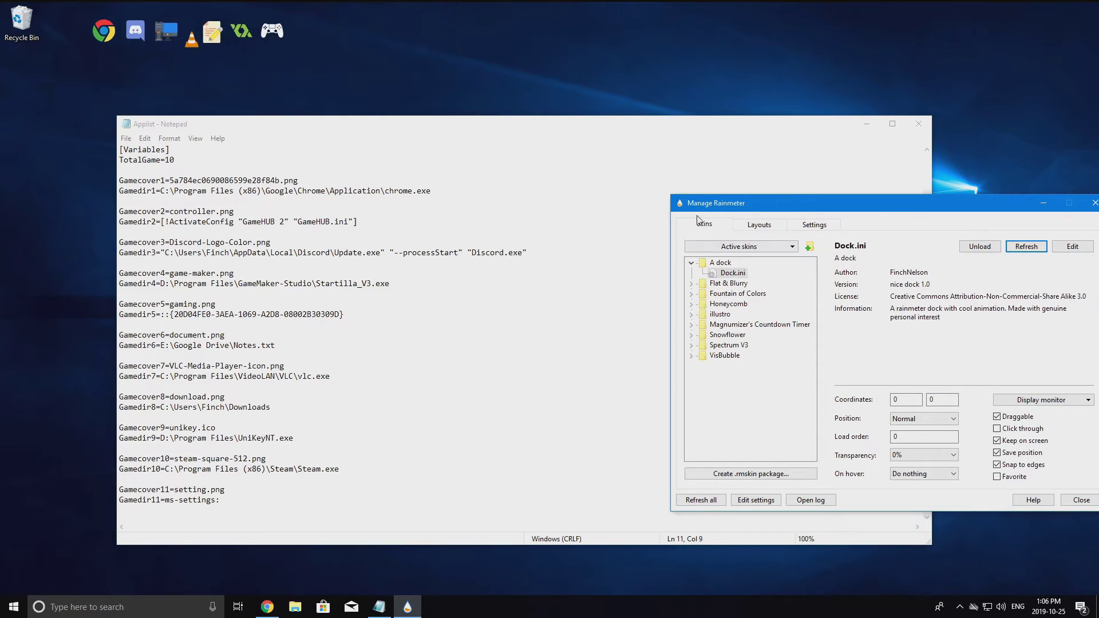
# Update the TotalGame count in the Applist file to match the last entry's number, and refresh Dock.ini
pyautogui.moveTo(174, 160); pyautogui.dragTo(166, 160)
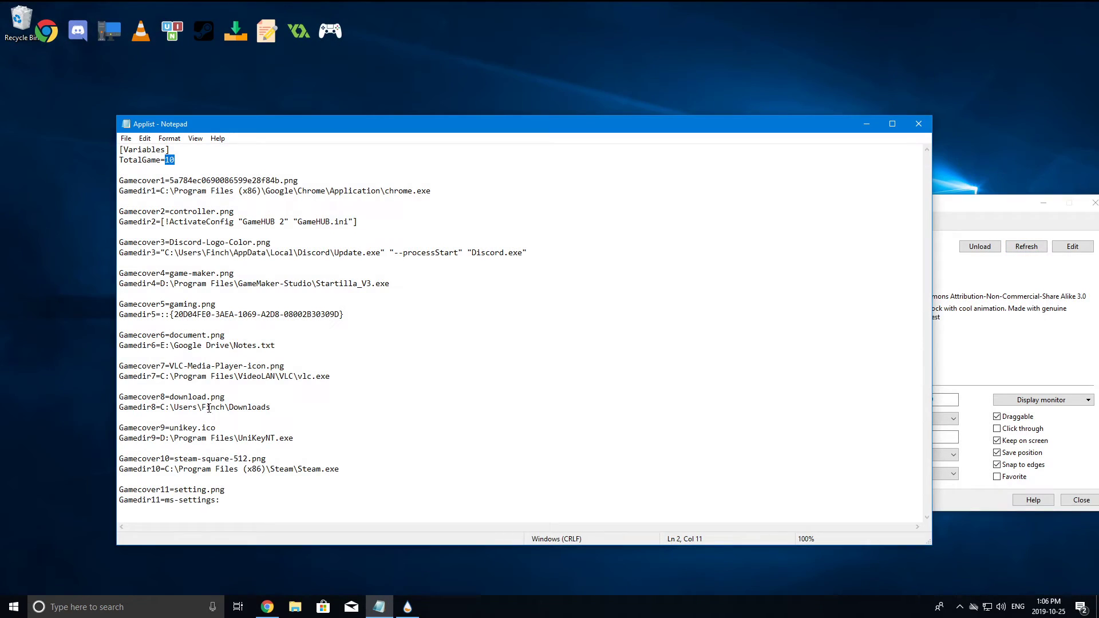
pyautogui.moveTo(174, 501); pyautogui.dragTo(179, 491)
pyautogui.click(260, 507)
pyautogui.click(177, 161)
pyautogui.click(1027, 246)
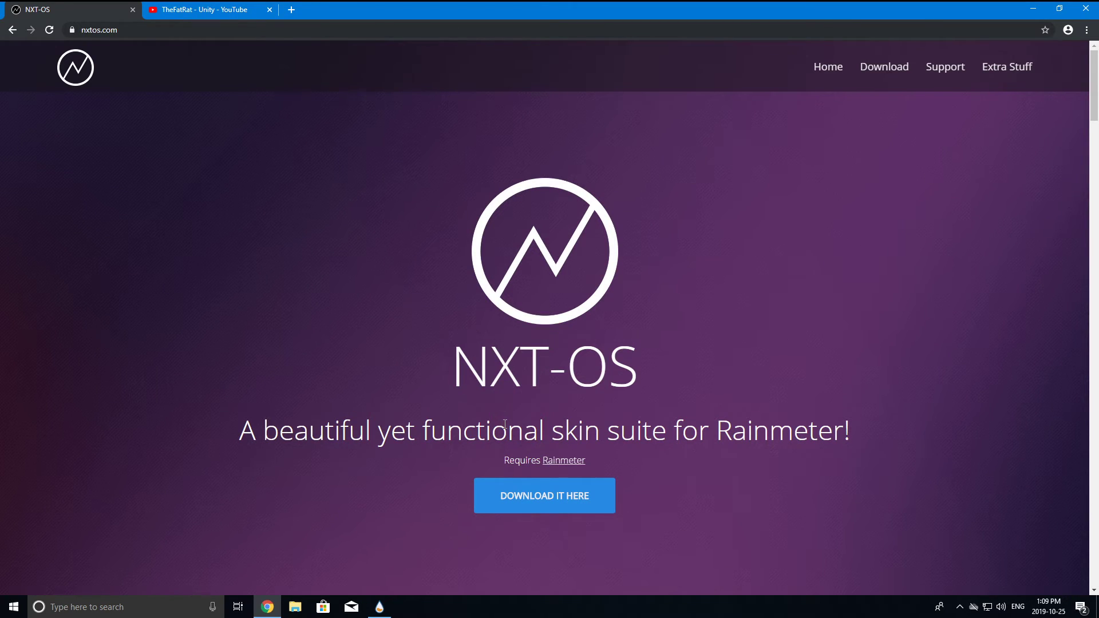
# Download NXT-OS v3.2.2 from nxtos.com and install the NXT-OS.rmskin package
pyautogui.moveTo(302, 426); pyautogui.dragTo(845, 432)
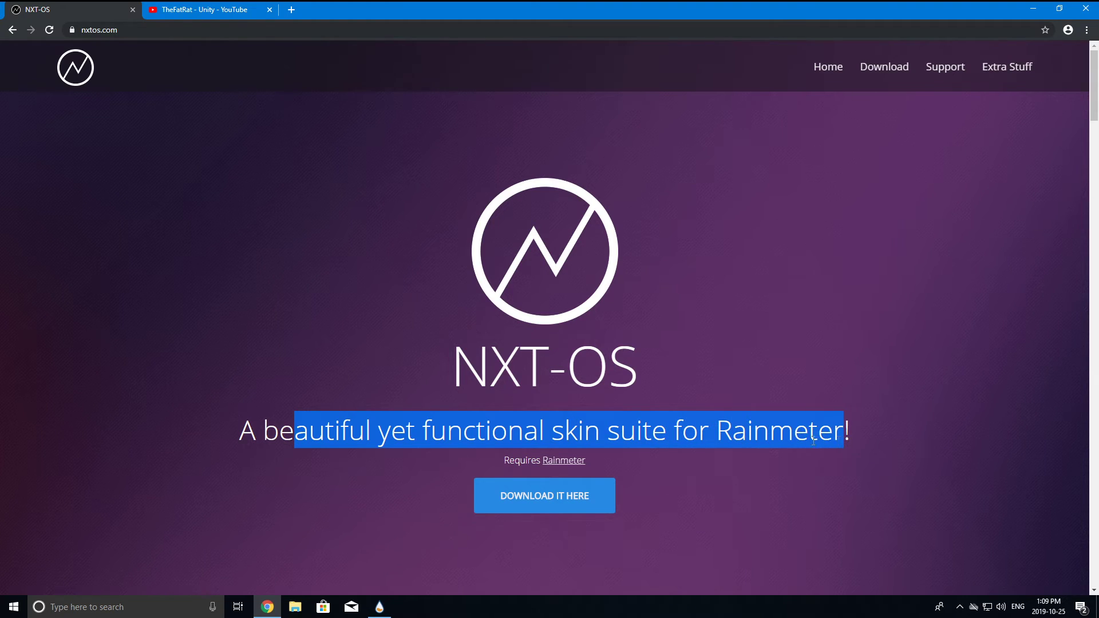
pyautogui.click(845, 435)
pyautogui.click(542, 502)
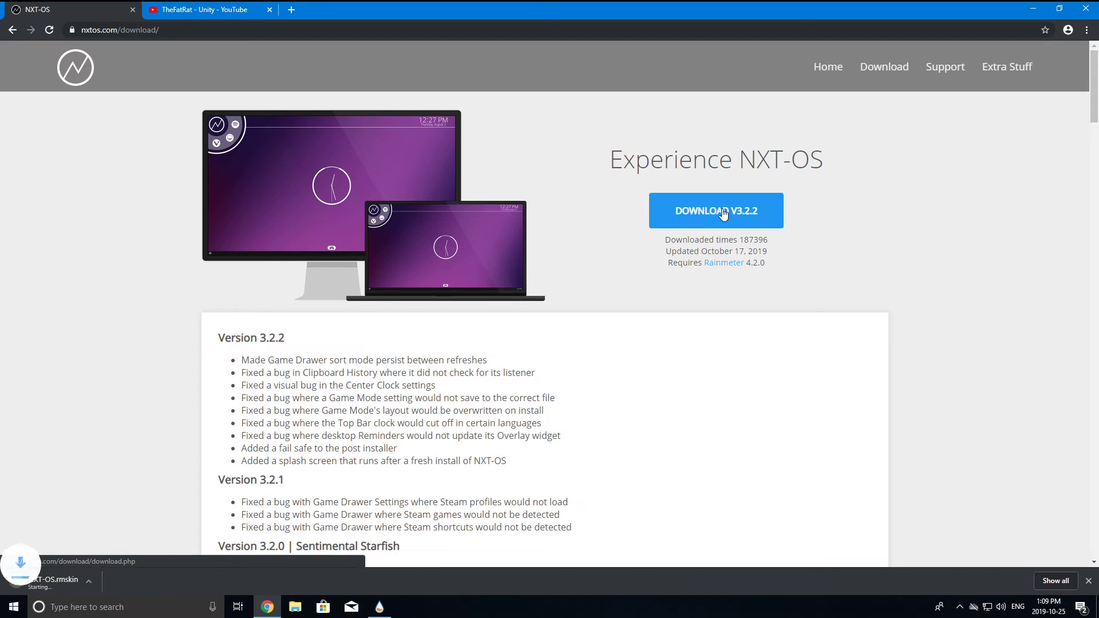
pyautogui.click(77, 584)
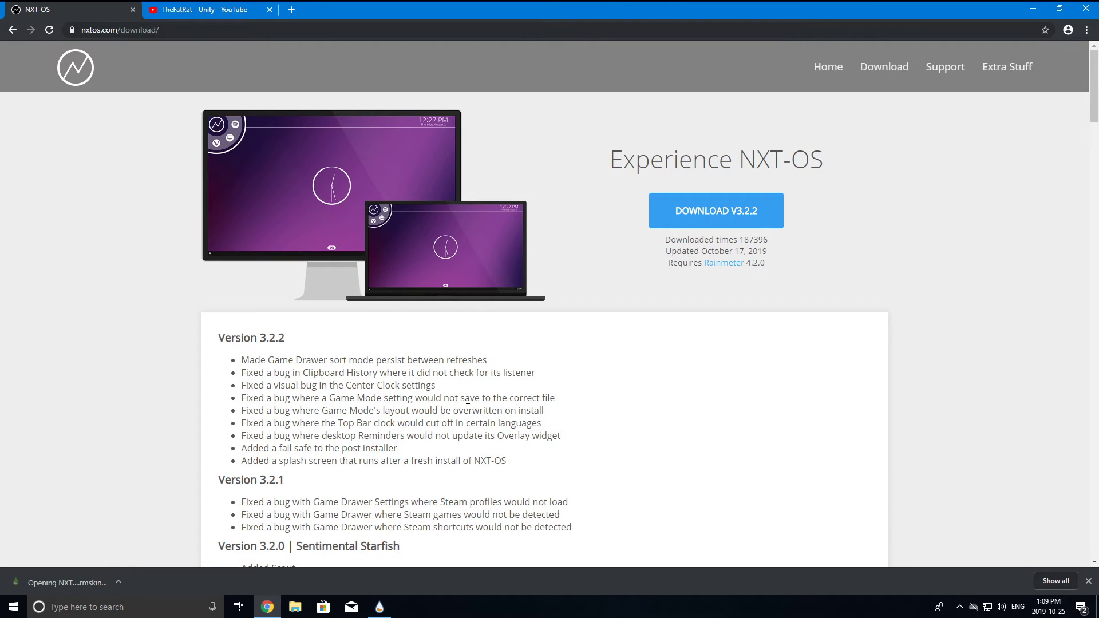
pyautogui.click(584, 412)
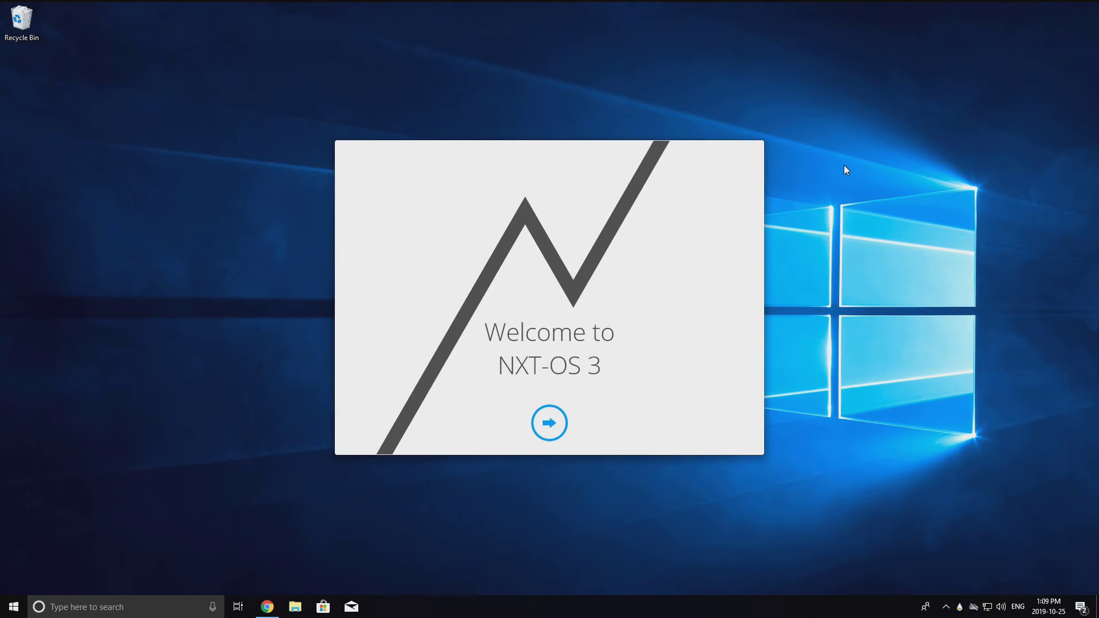
# Begin the NXT-OS setup with the Full Install type and choose Spotify as the music player
pyautogui.click(548, 425)
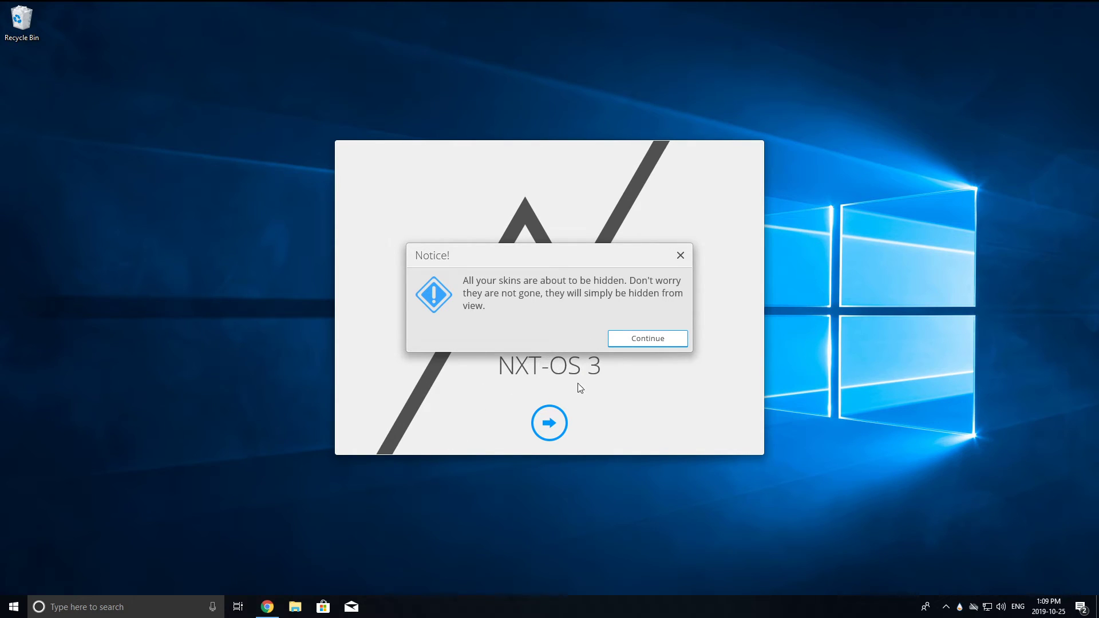
pyautogui.click(623, 339)
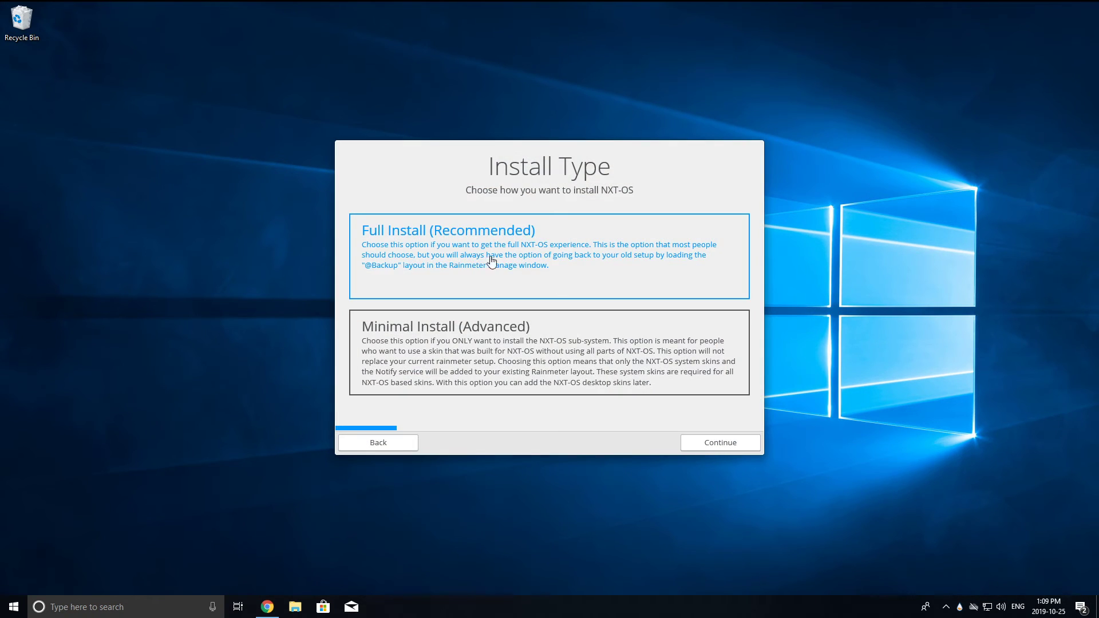
pyautogui.click(695, 441)
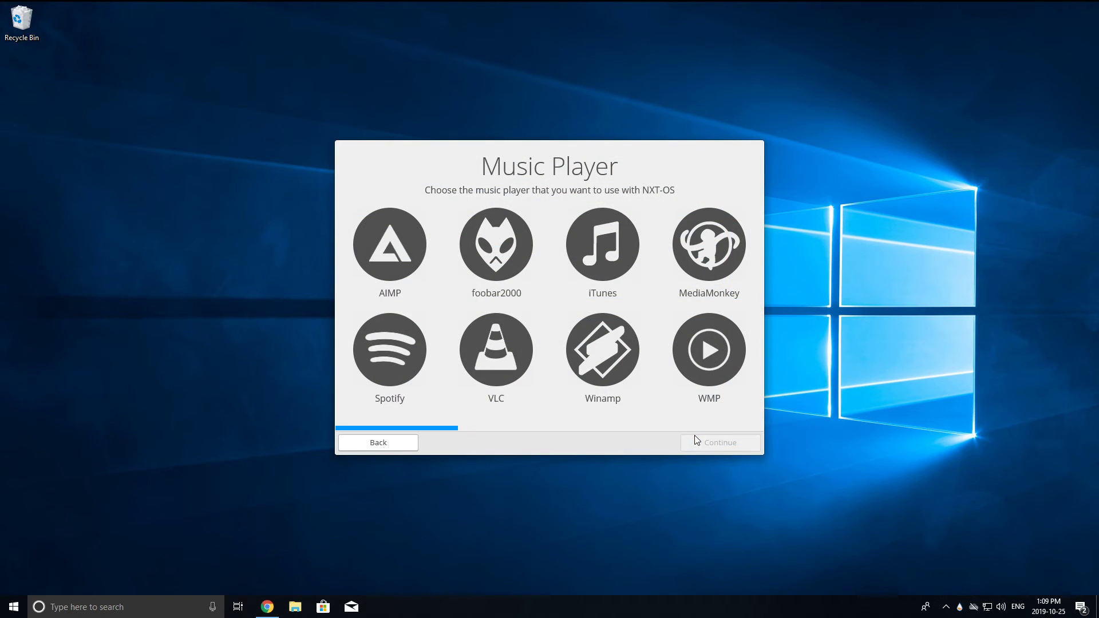
pyautogui.click(390, 354)
pyautogui.click(736, 444)
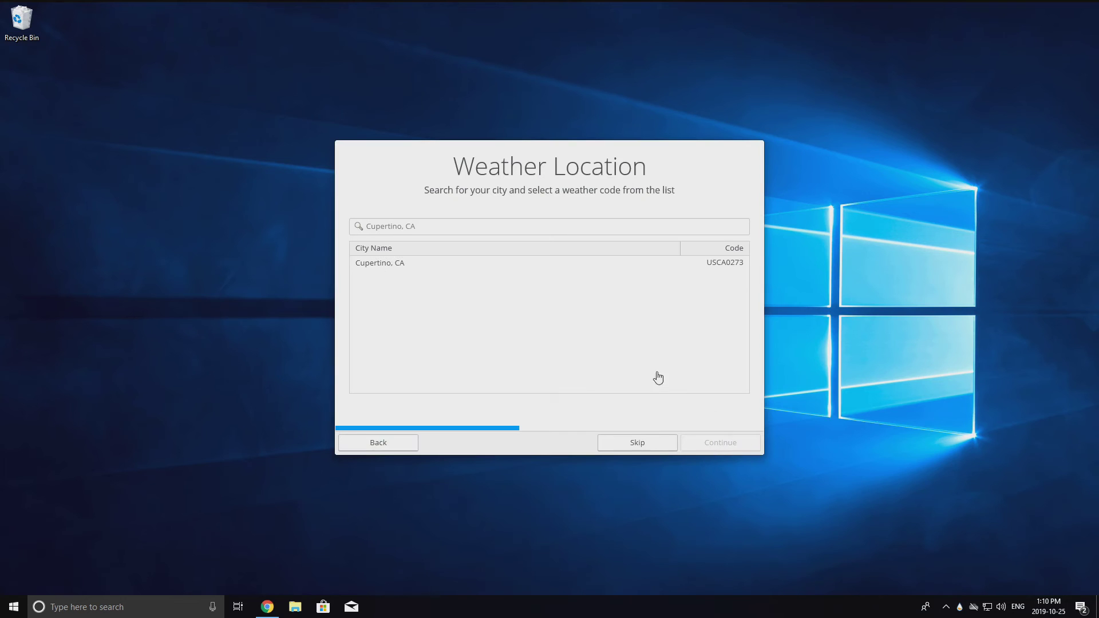
# Search for "brazil" as the weather location and choose Brazil, CAQ, Colombia
pyautogui.click(397, 226)
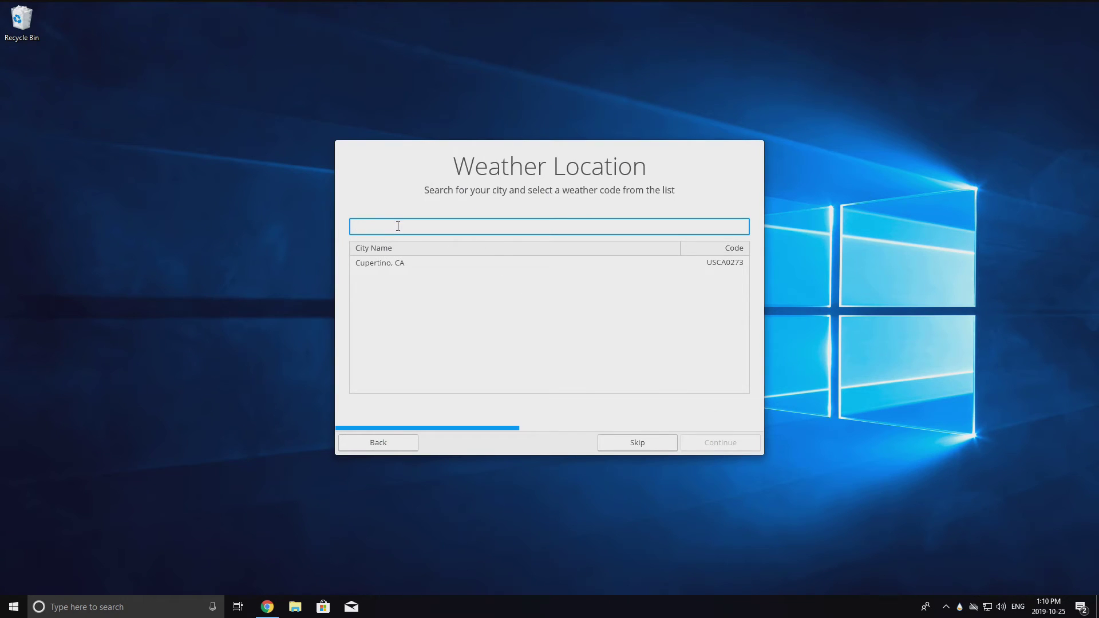
pyautogui.write('brazil')
pyautogui.click(419, 294)
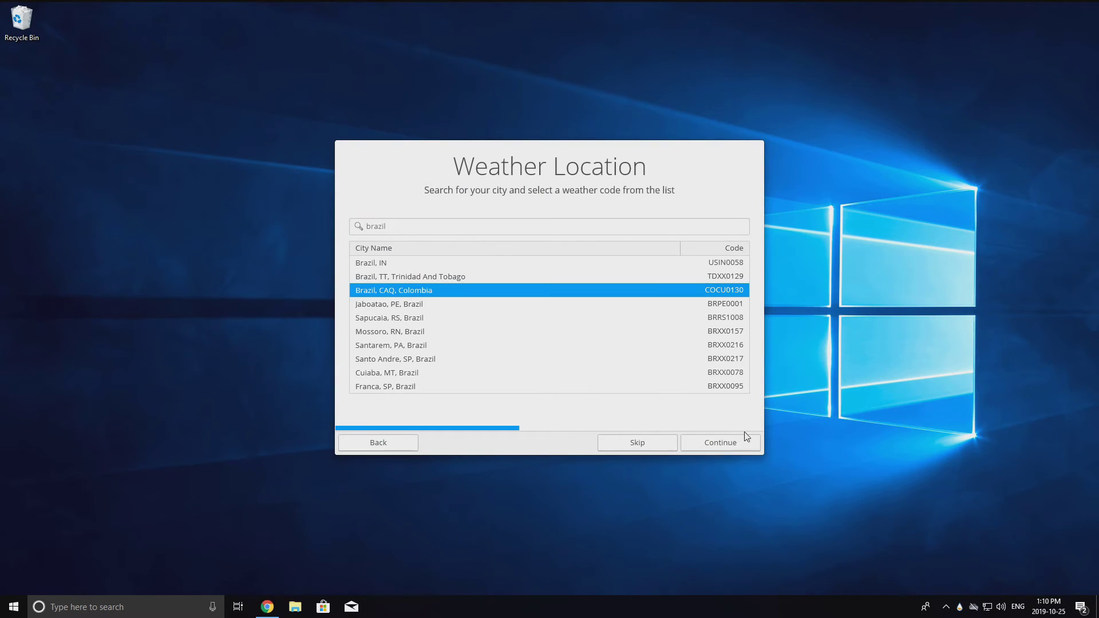
pyautogui.click(733, 449)
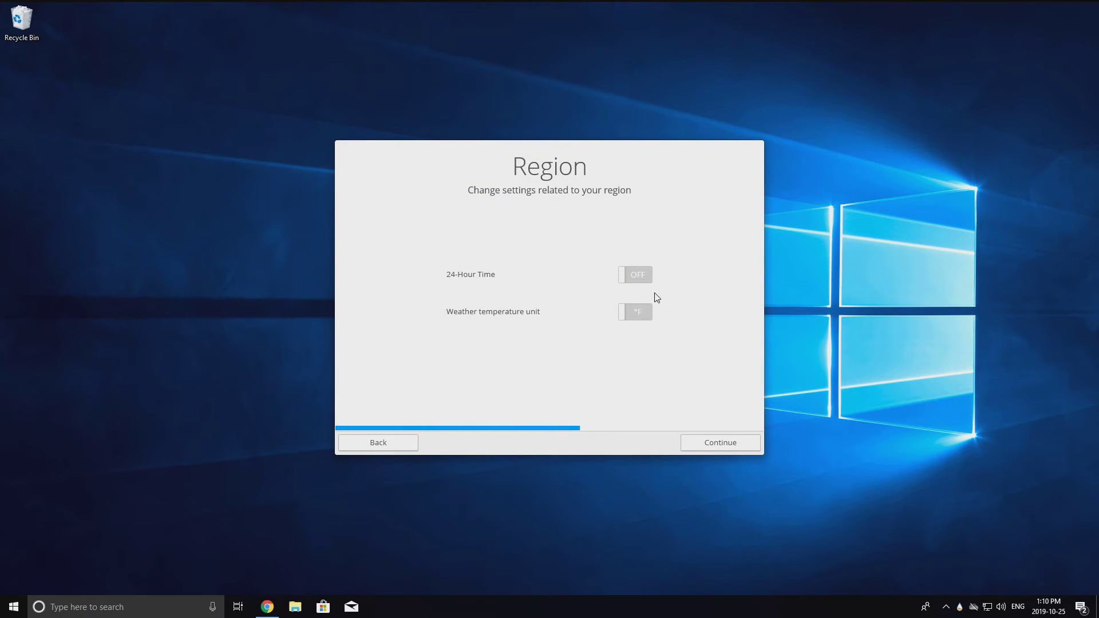
# Accept the region settings with 24-Hour Time off and °F as the weather temperature unit
pyautogui.click(650, 316)
pyautogui.click(649, 316)
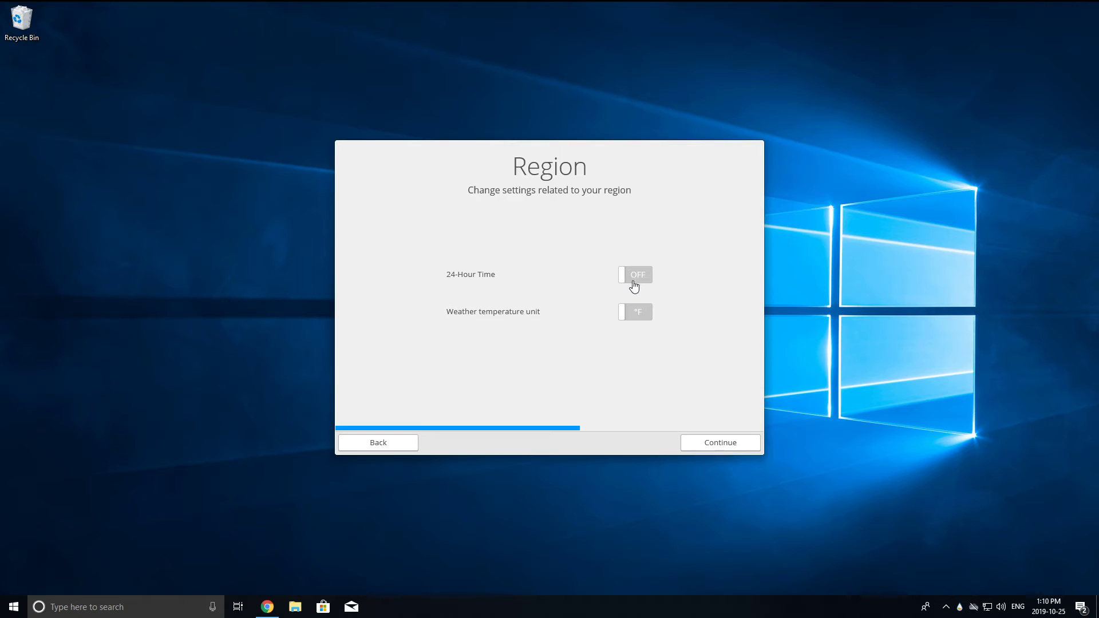
pyautogui.click(737, 445)
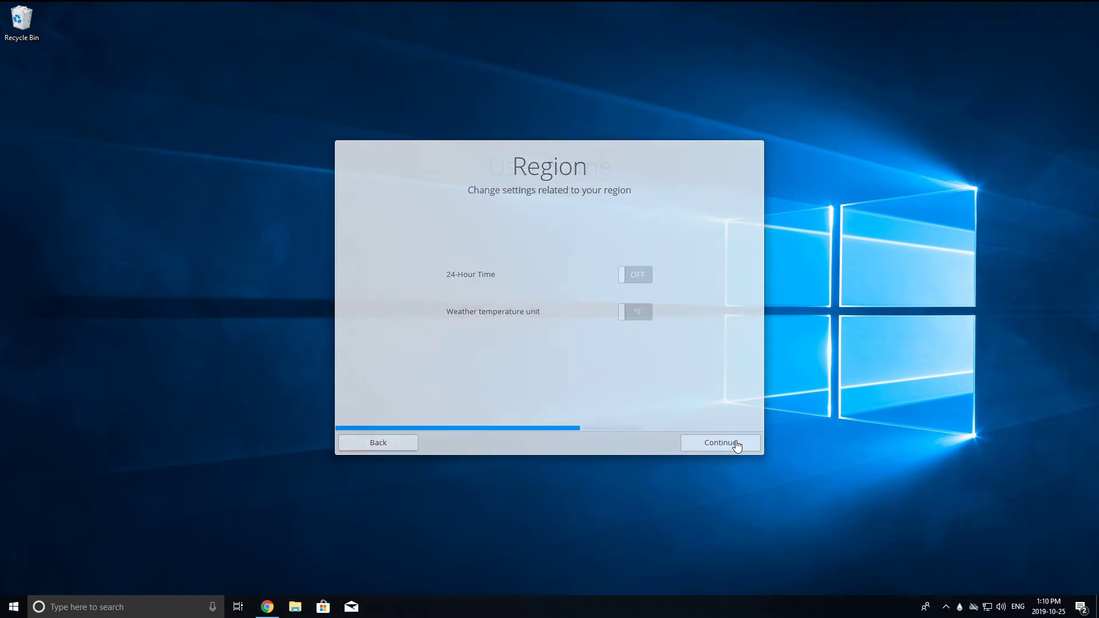
# Enter the username for NXT-OS and continue to the wallpaper selection
pyautogui.click(513, 312)
pyautogui.write('modmo')
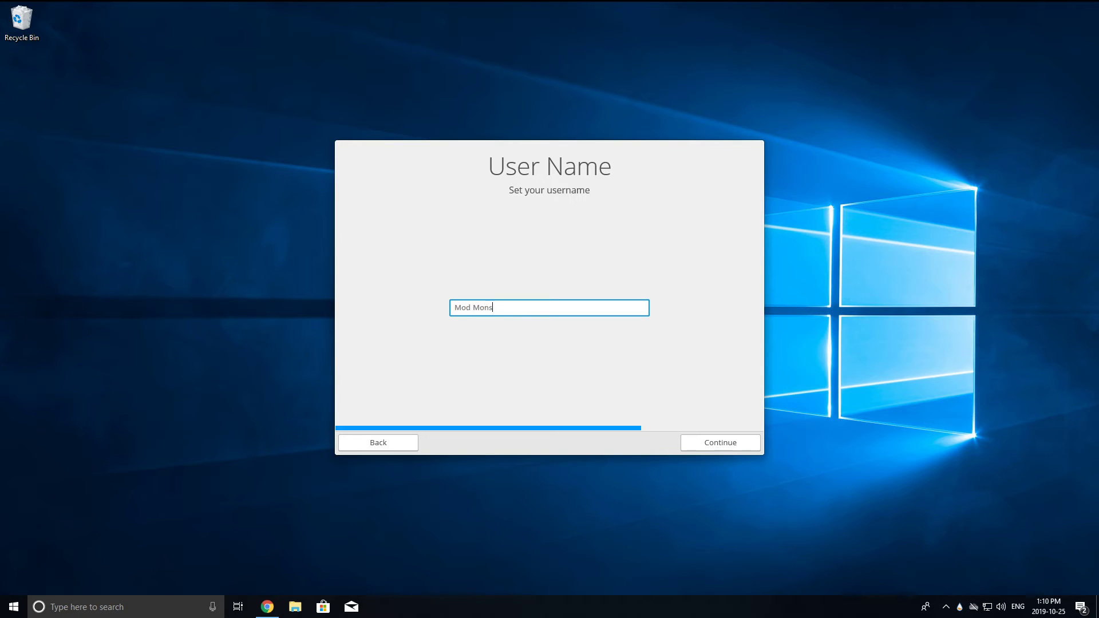
pyautogui.click(714, 450)
pyautogui.click(711, 446)
# Preview several of the included wallpapers, moving the setup window aside, and choose the bright blue one with diagonal light
pyautogui.moveTo(541, 163); pyautogui.dragTo(473, 186)
pyautogui.moveTo(493, 222); pyautogui.dragTo(629, 212)
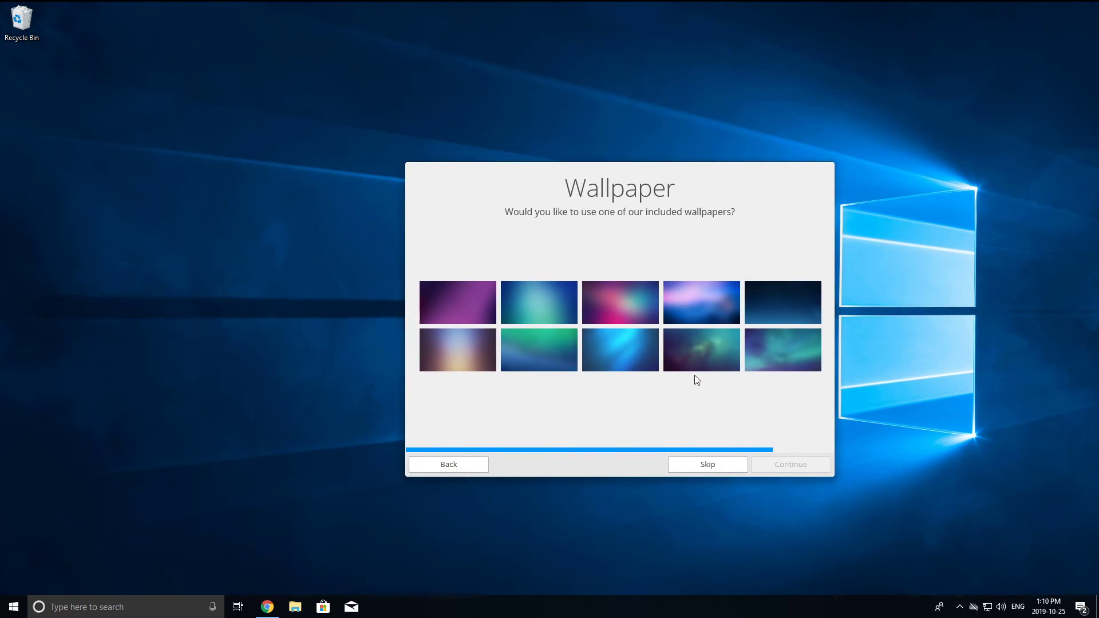
pyautogui.click(623, 359)
pyautogui.moveTo(667, 198); pyautogui.dragTo(780, 222)
pyautogui.click(446, 352)
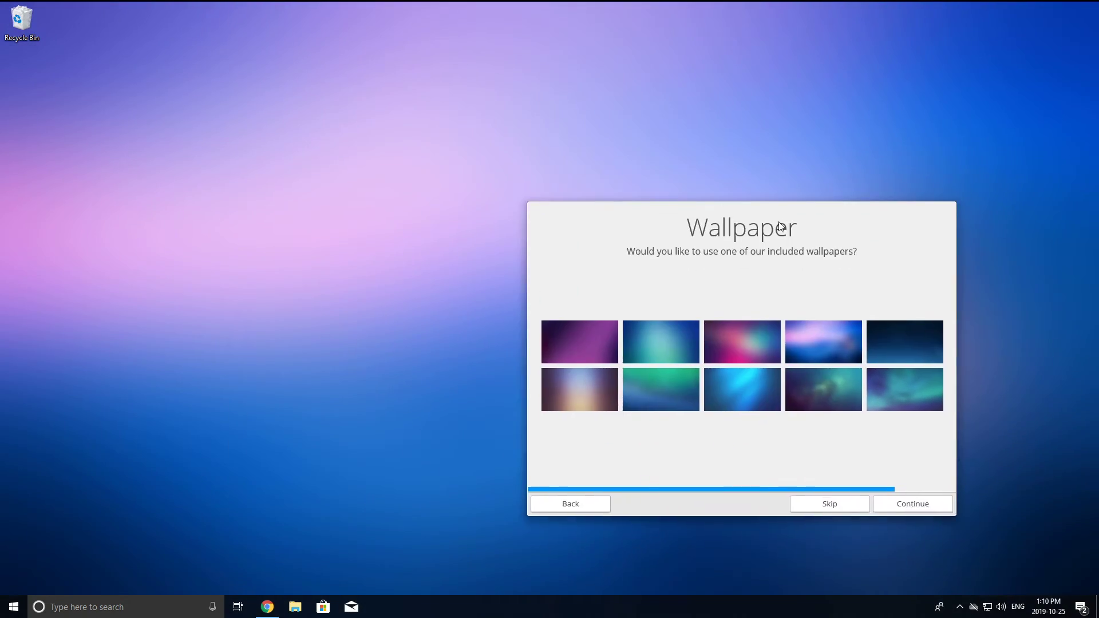
pyautogui.click(681, 335)
pyautogui.moveTo(750, 416); pyautogui.dragTo(621, 421)
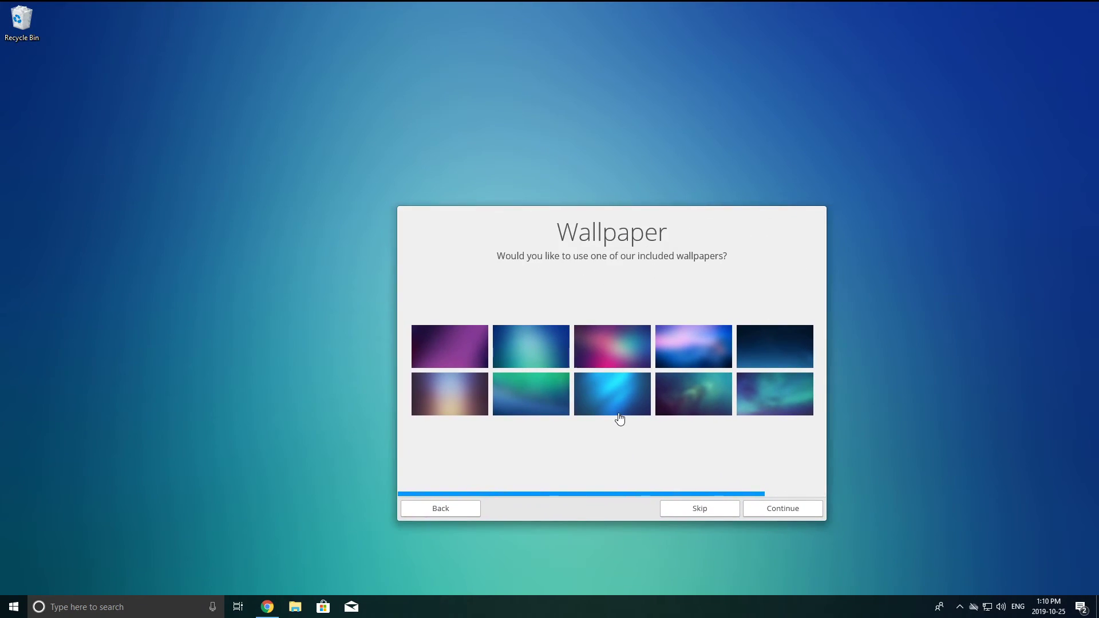
pyautogui.click(620, 413)
pyautogui.click(787, 511)
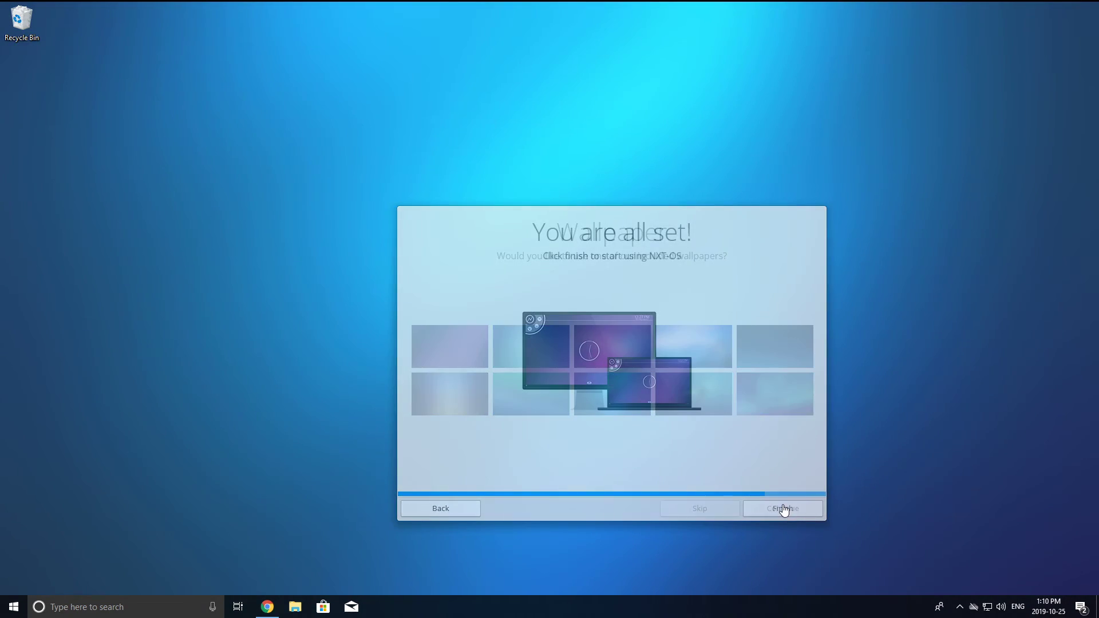
# Finish the NXT-OS setup and close the Welcome Center
pyautogui.moveTo(586, 241); pyautogui.dragTo(550, 201)
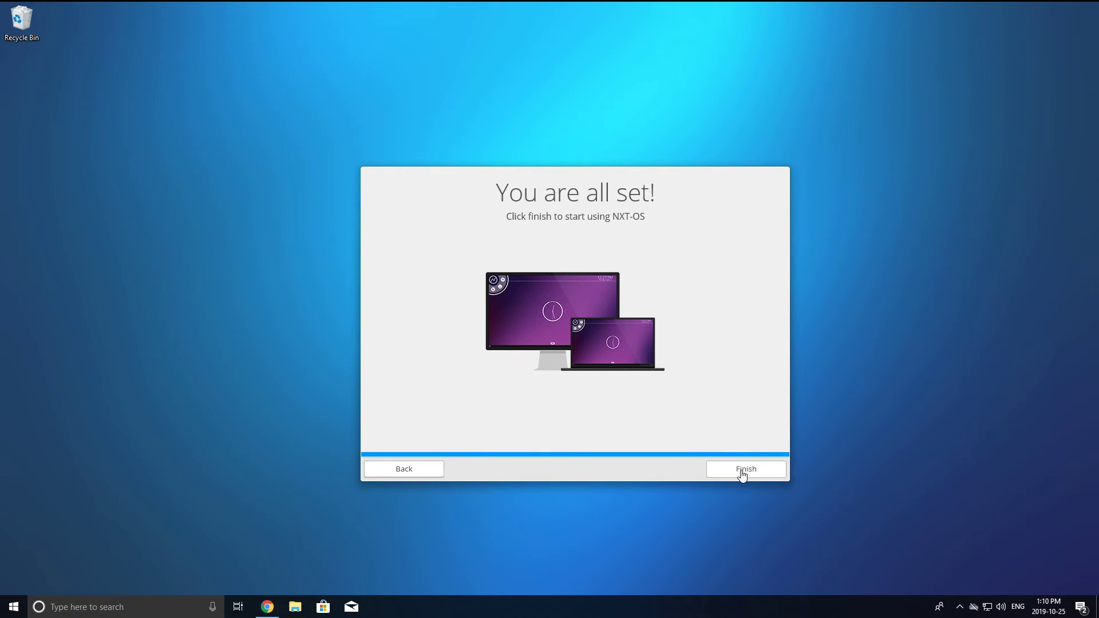
pyautogui.click(743, 475)
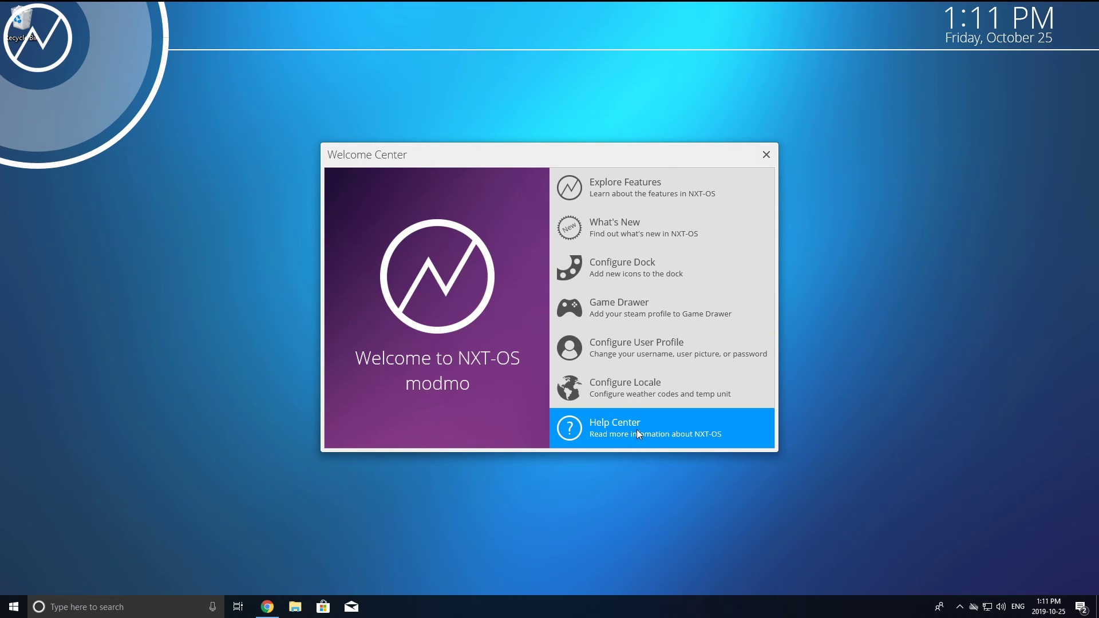
pyautogui.click(768, 155)
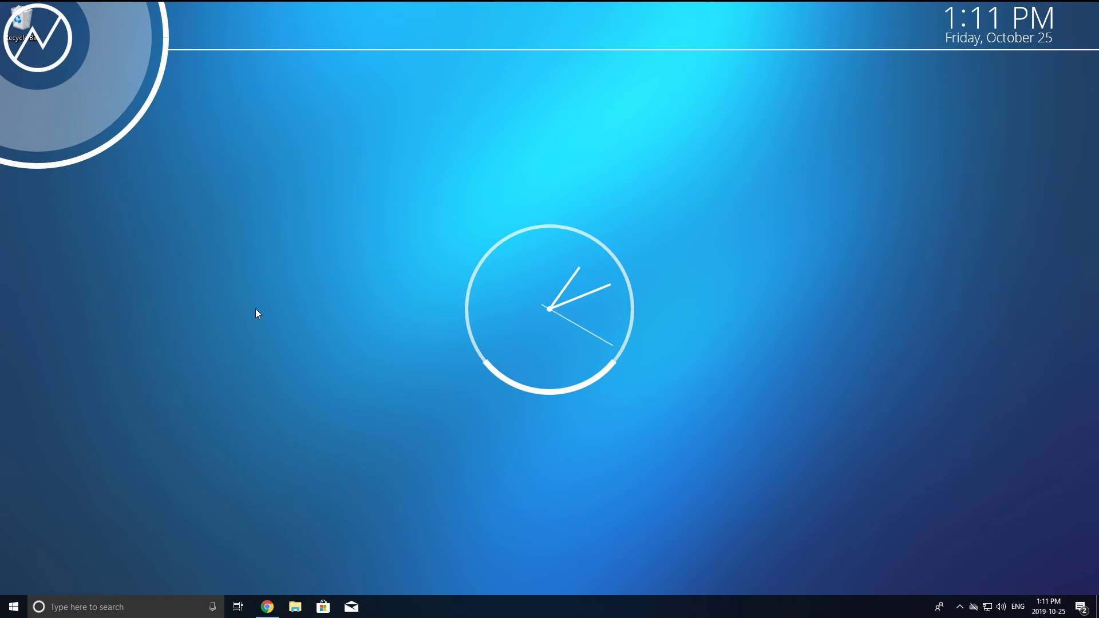
# Hide the desktop icons so they do not overlap the NXT-OS dock
pyautogui.rightClick(293, 267)
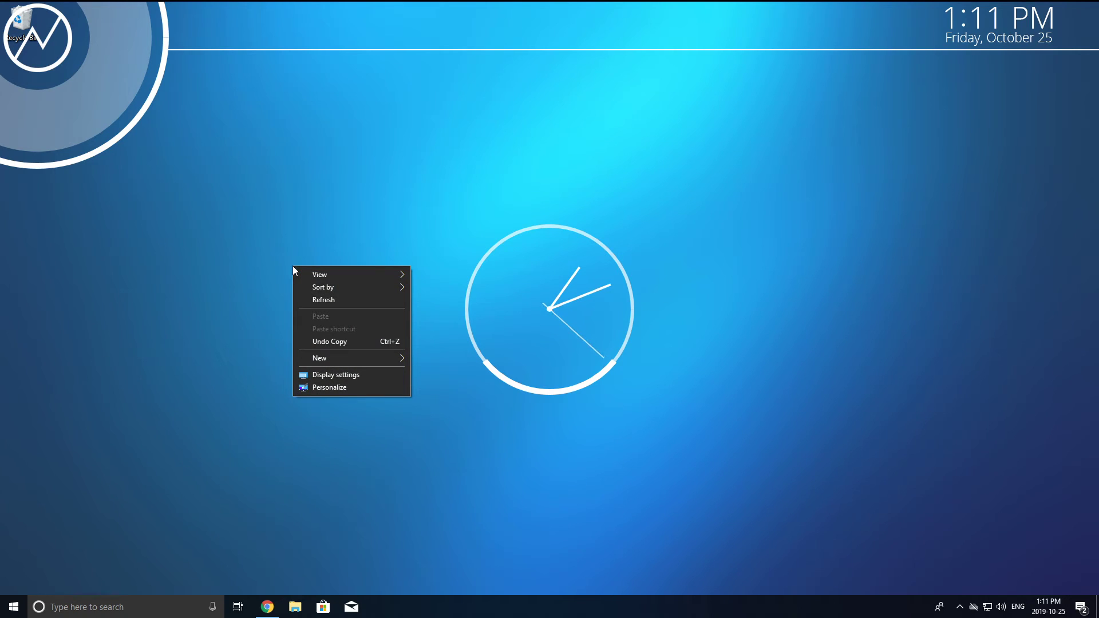
pyautogui.moveTo(303, 274)
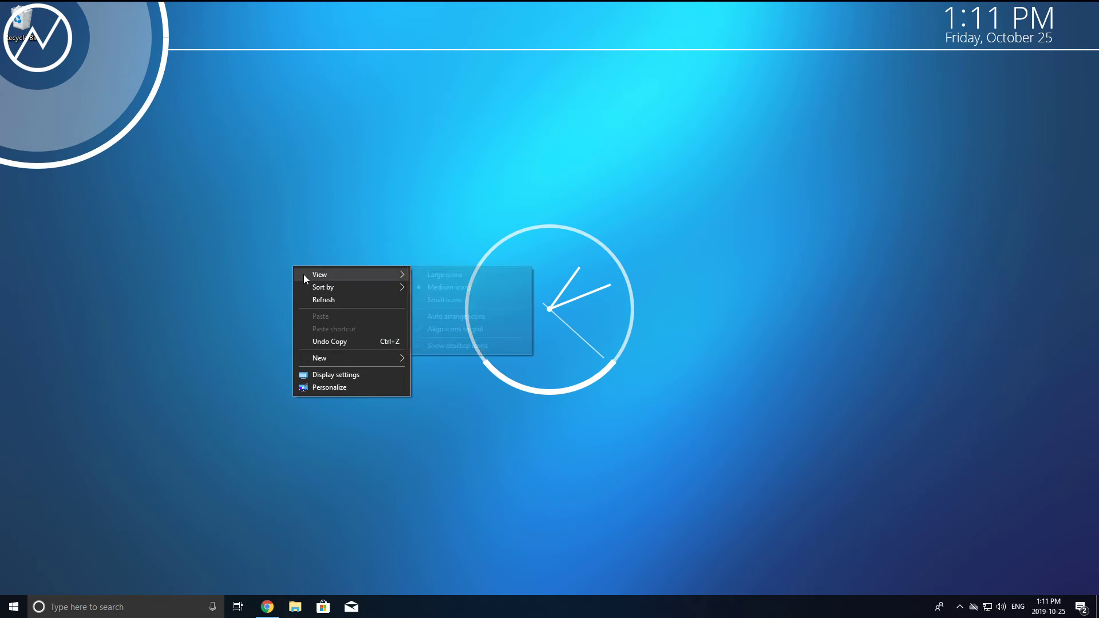
pyautogui.click(453, 342)
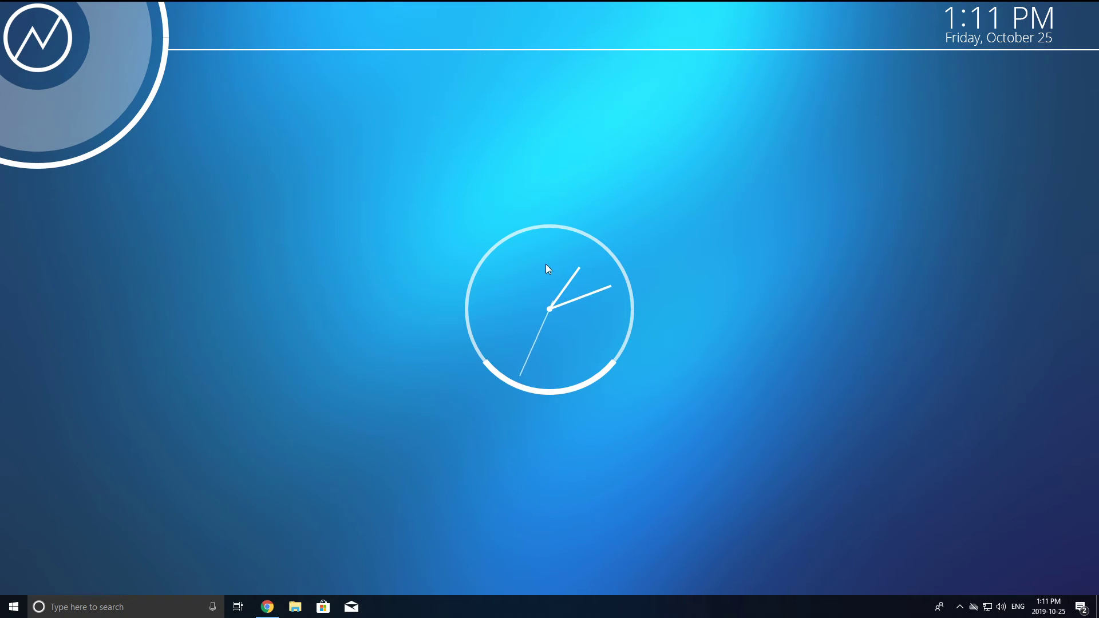
# Open the NXT-OS dock settings and start a new File/Program dock icon named Chrome
pyautogui.rightClick(32, 43)
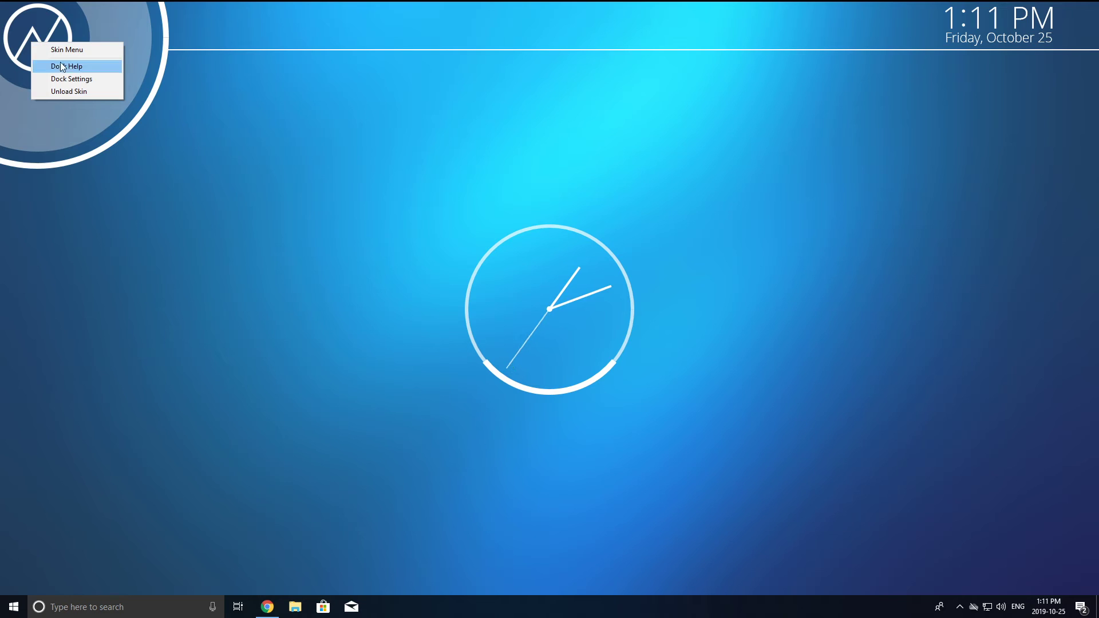
pyautogui.click(68, 79)
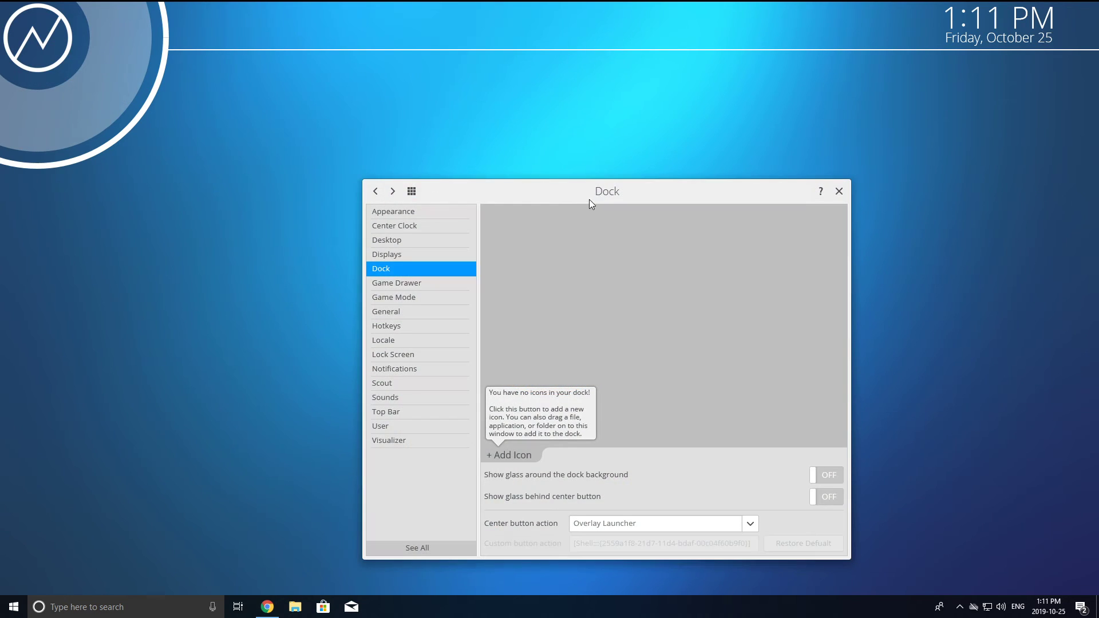
pyautogui.moveTo(589, 199); pyautogui.dragTo(625, 146)
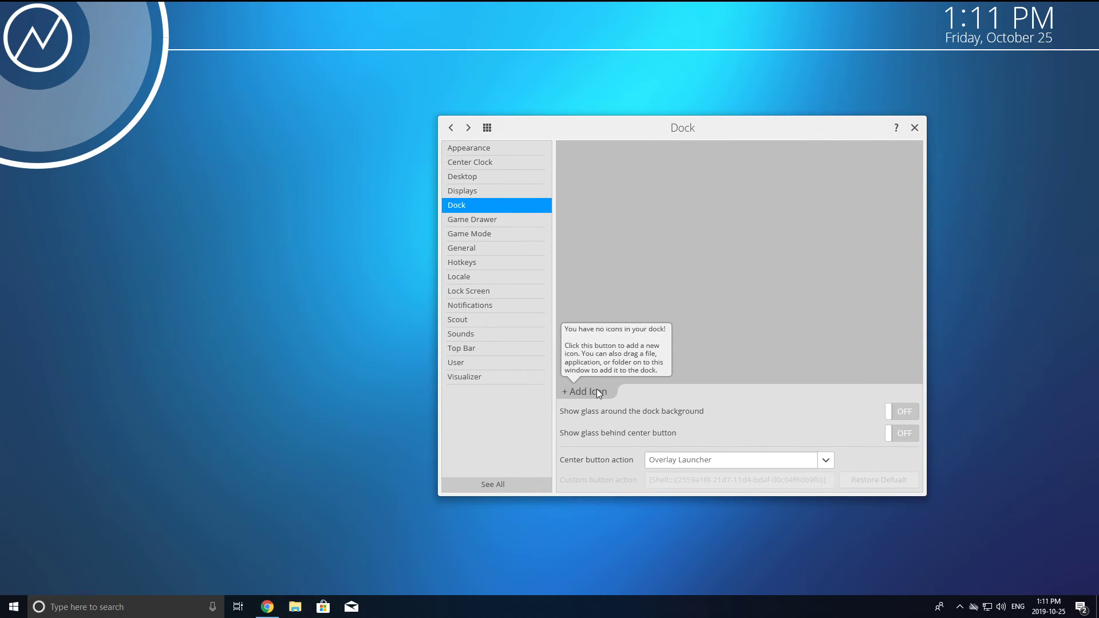
pyautogui.click(596, 391)
pyautogui.click(634, 162)
pyautogui.write('Chrome')
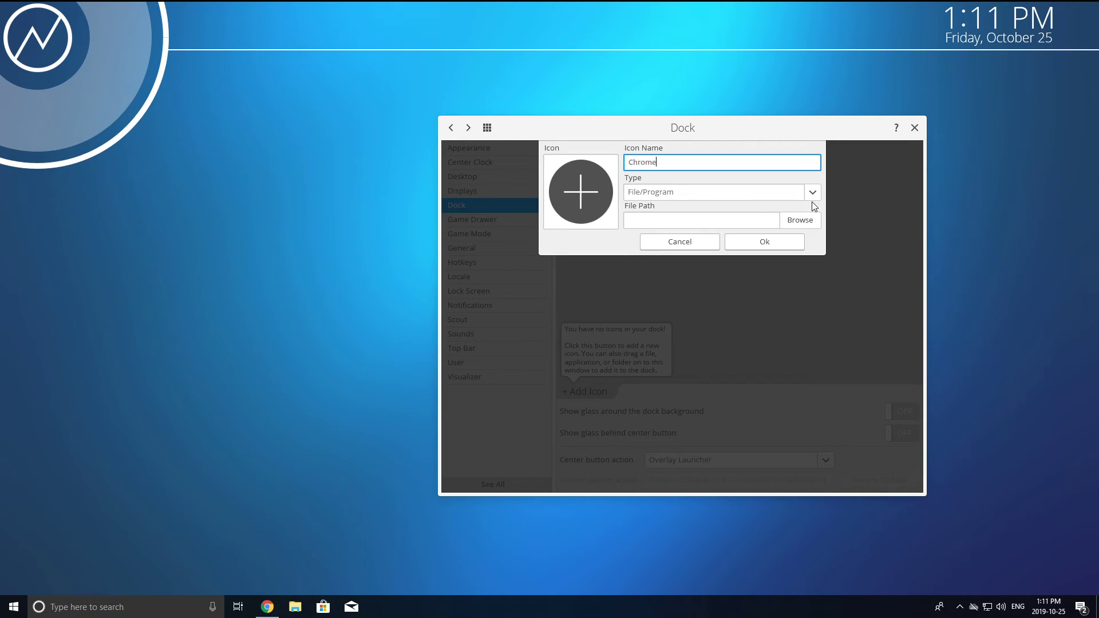
pyautogui.press('BackSpace')
pyautogui.press('BackSpace')
pyautogui.press('BackSpace')
pyautogui.press('BackSpace')
pyautogui.press('BackSpace')
pyautogui.press('BackSpace')
# Set the new icon's path to chrome.exe in C:\Program Files (x86)\Google\Chrome\Application and add it to the dock
pyautogui.click(796, 222)
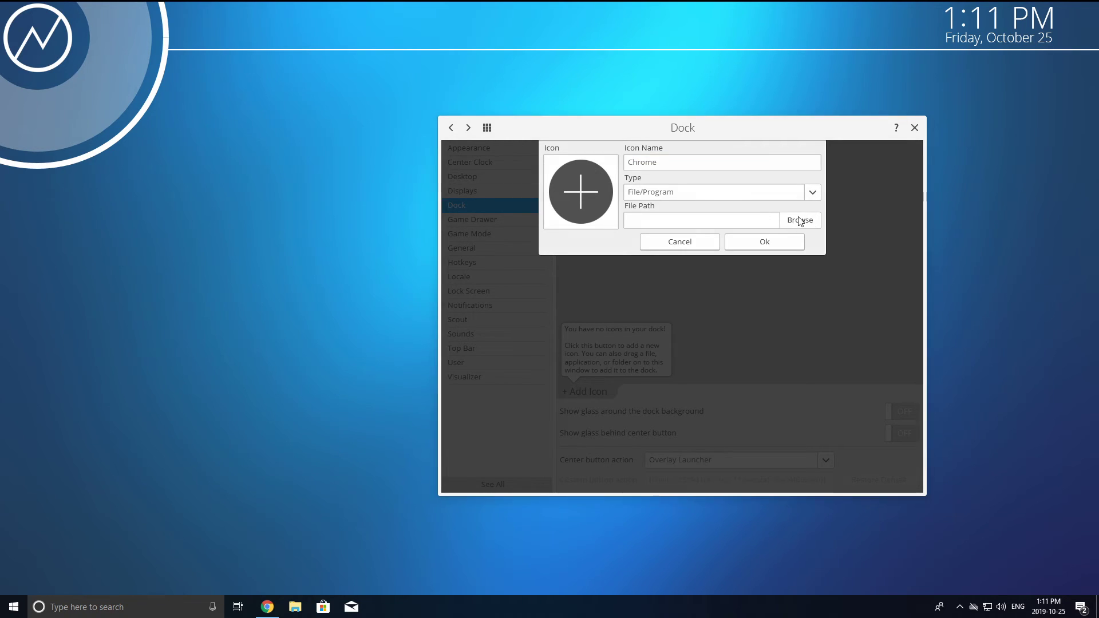
pyautogui.click(51, 148)
pyautogui.click(76, 205)
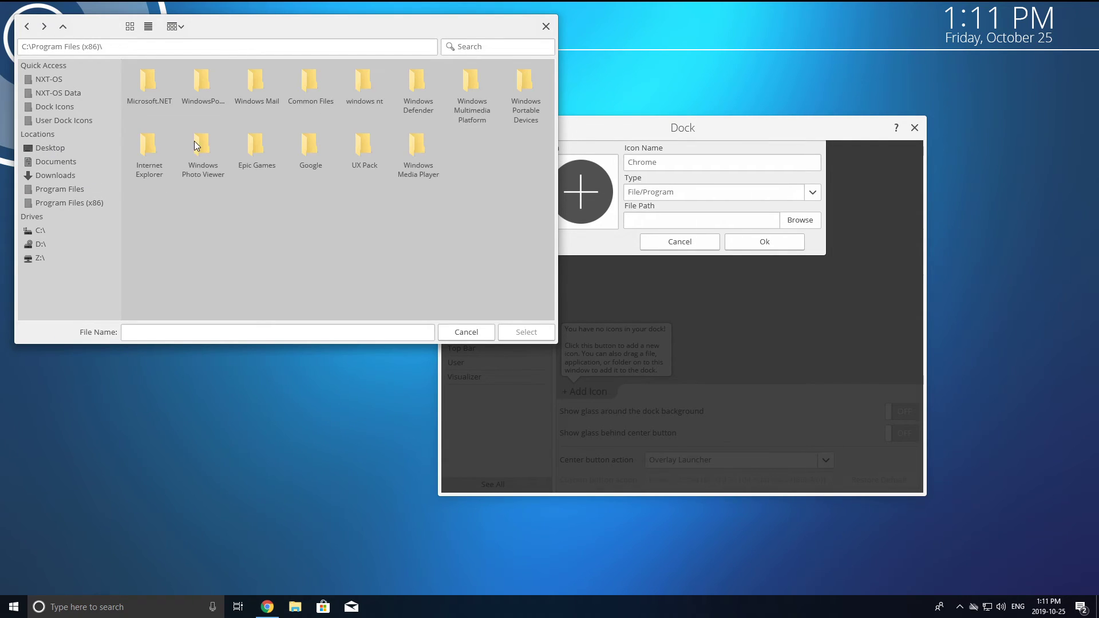
pyautogui.doubleClick(319, 148)
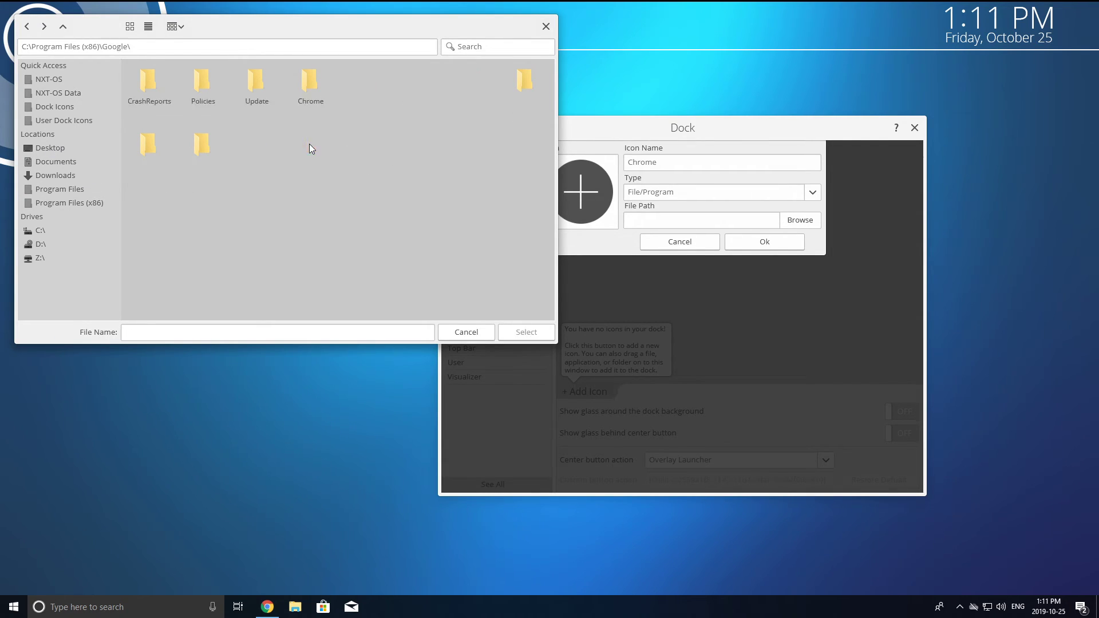
pyautogui.doubleClick(310, 87)
pyautogui.doubleClick(140, 81)
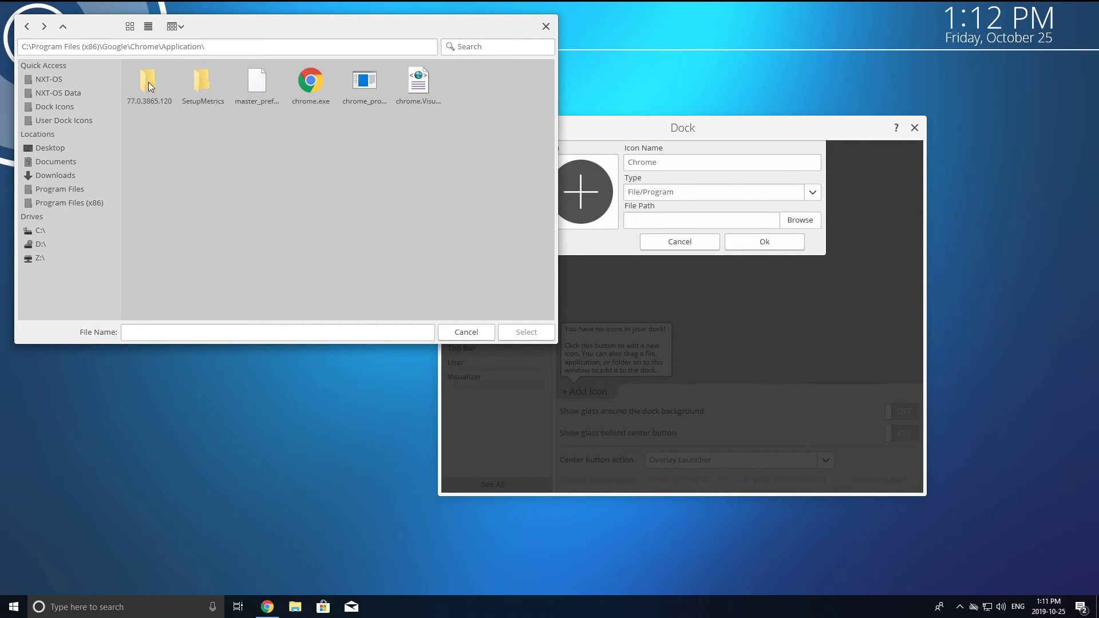
pyautogui.doubleClick(313, 85)
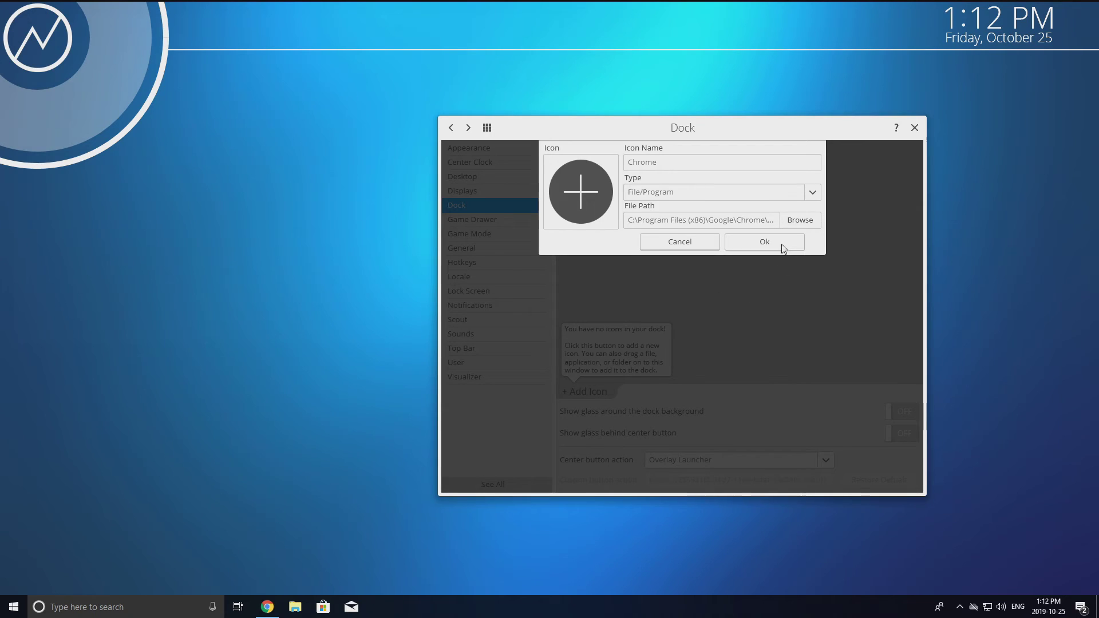
pyautogui.click(781, 244)
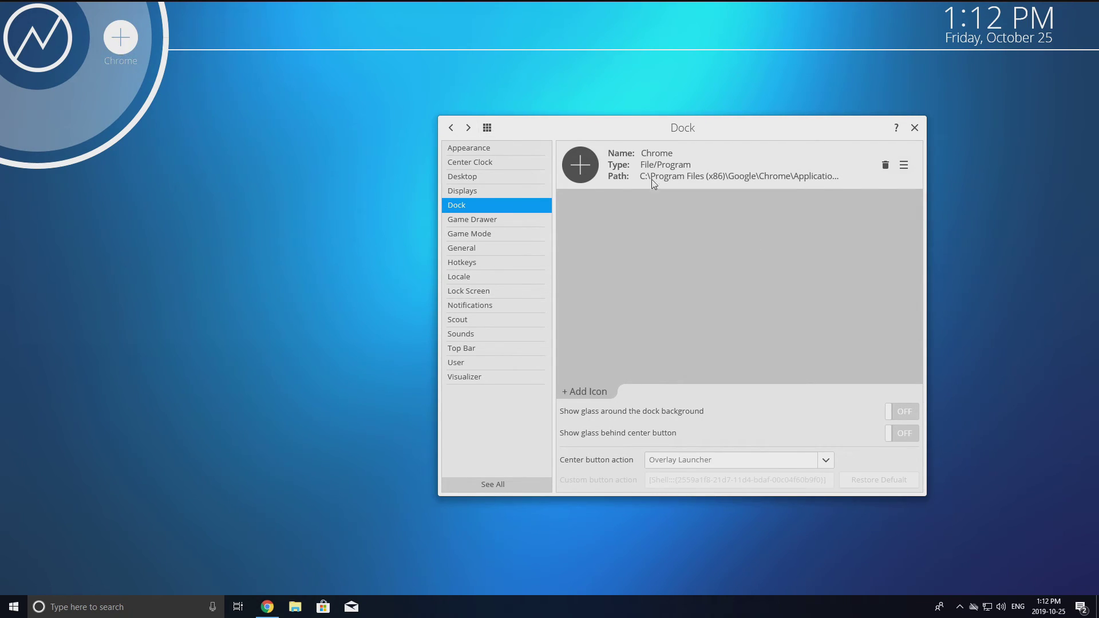
# Assign the included Chrome.png image from the DockIcons folder to the Chrome dock icon
pyautogui.doubleClick(590, 167)
pyautogui.click(559, 207)
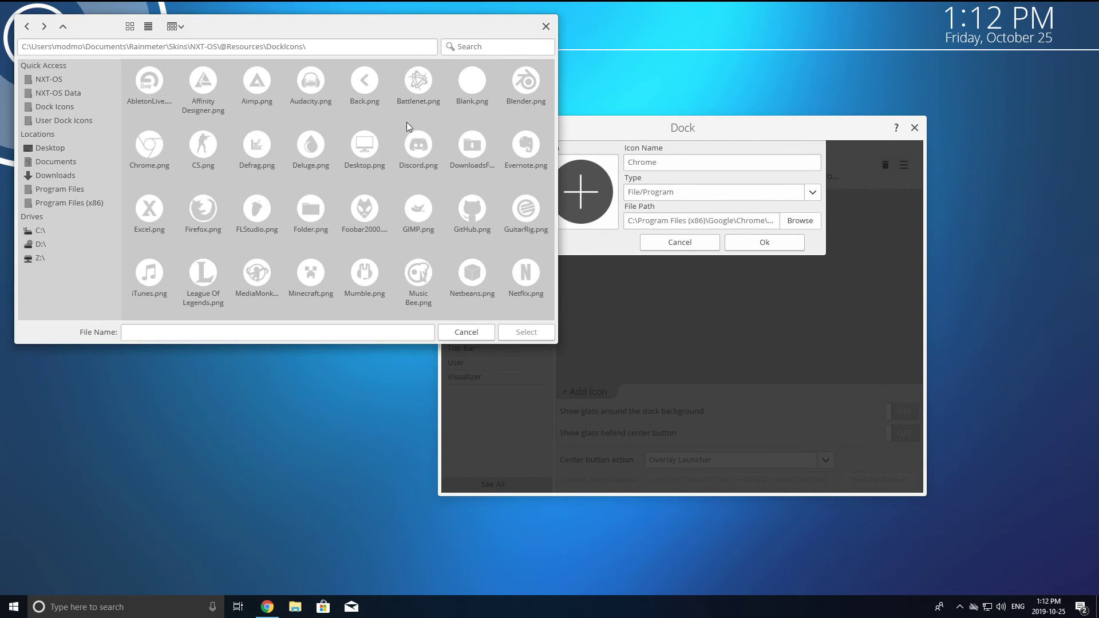
pyautogui.doubleClick(152, 145)
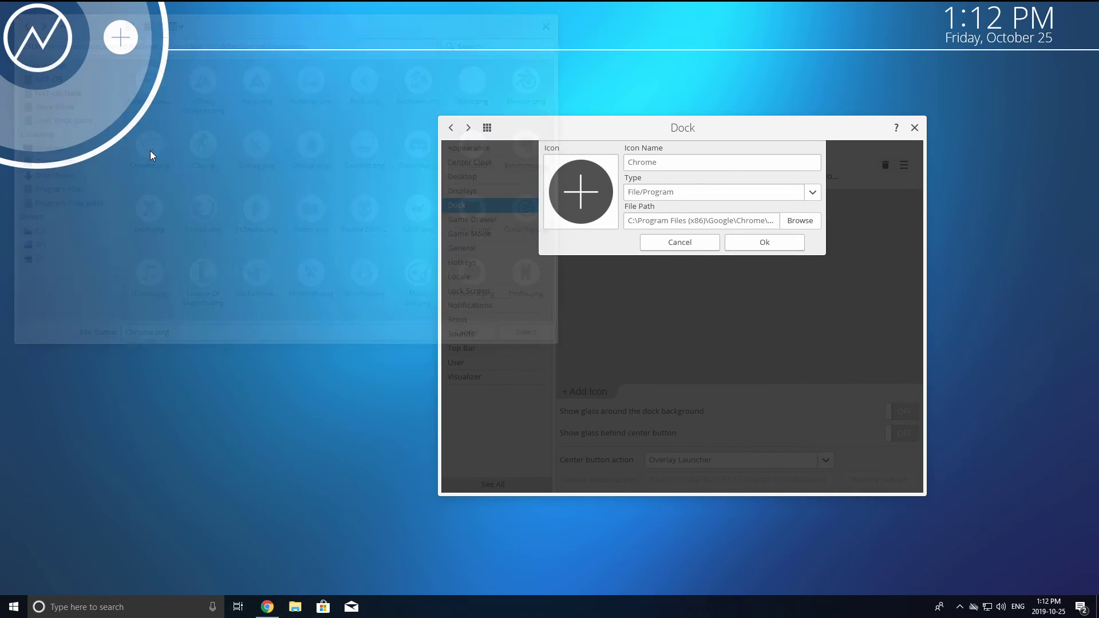
pyautogui.click(759, 246)
# Test the Chrome dock icon by launching it, and close the opened browser window and the dock settings
pyautogui.click(120, 38)
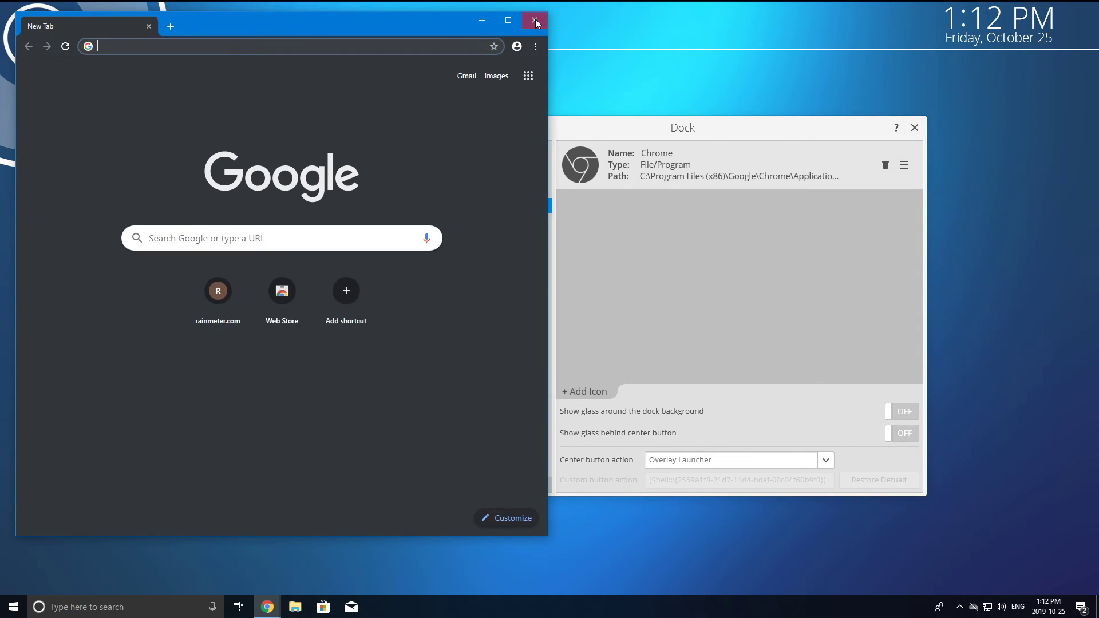
pyautogui.click(535, 20)
pyautogui.moveTo(685, 126); pyautogui.dragTo(803, 174)
pyautogui.moveTo(884, 176); pyautogui.dragTo(596, 241)
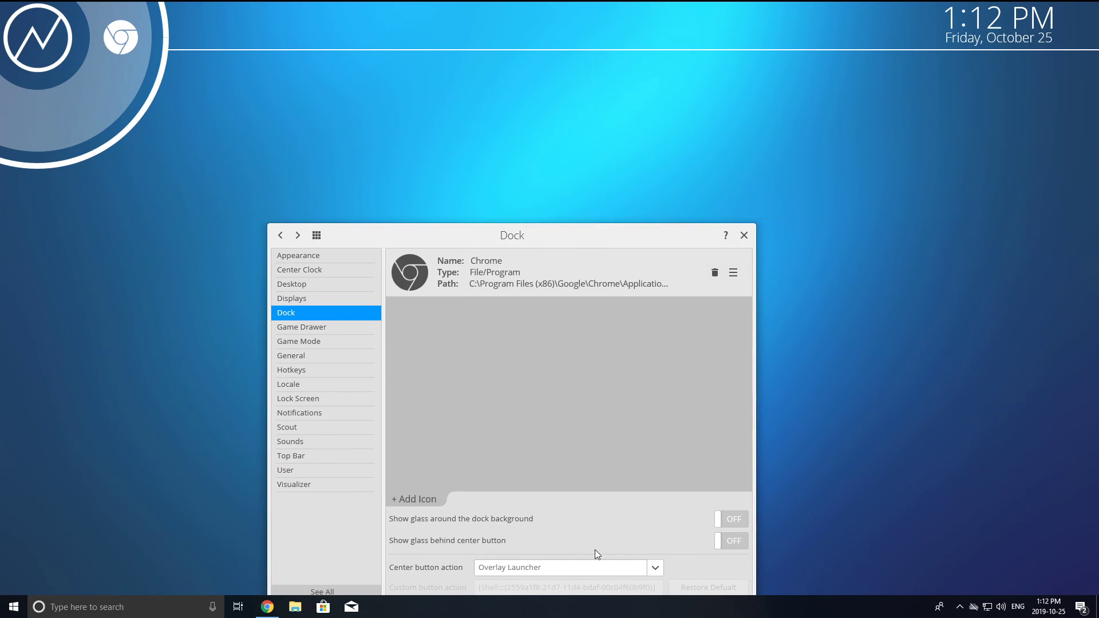
pyautogui.moveTo(402, 233); pyautogui.dragTo(393, 207)
pyautogui.rightClick(393, 206)
pyautogui.click(431, 332)
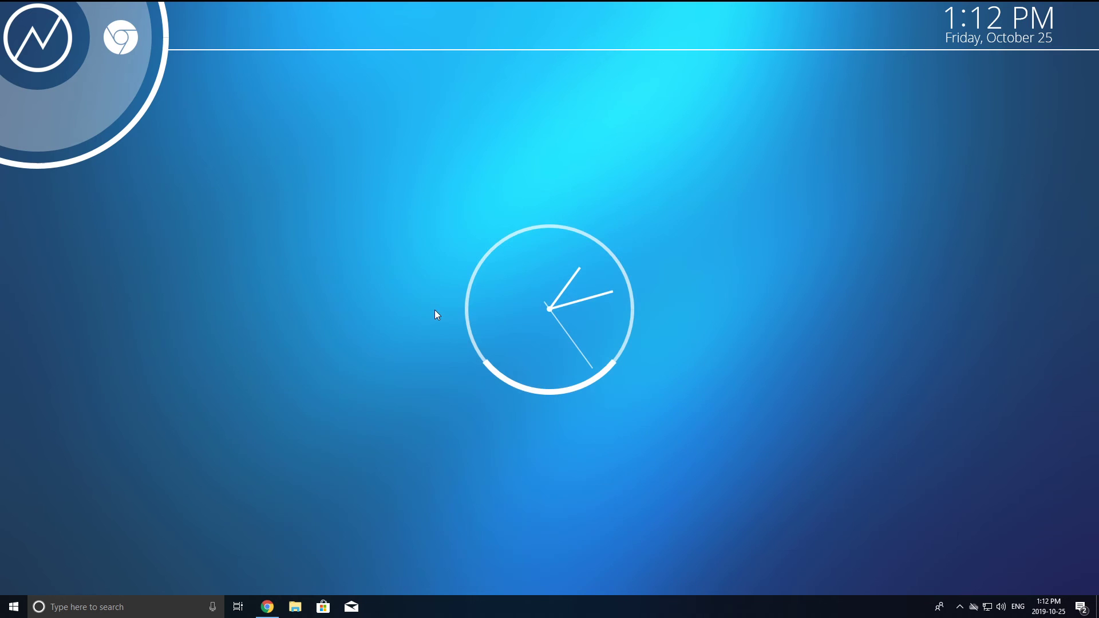
# Reveal the shortcut icons in the NXT-OS top bar and try the first one
pyautogui.moveTo(482, 53)
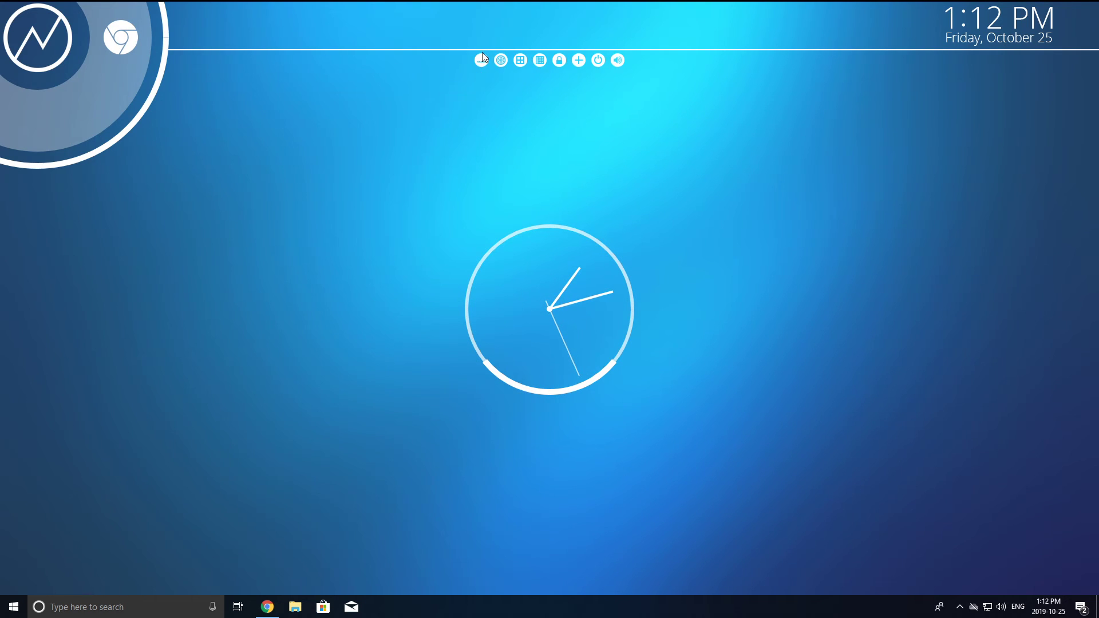
pyautogui.click(482, 61)
pyautogui.click(481, 61)
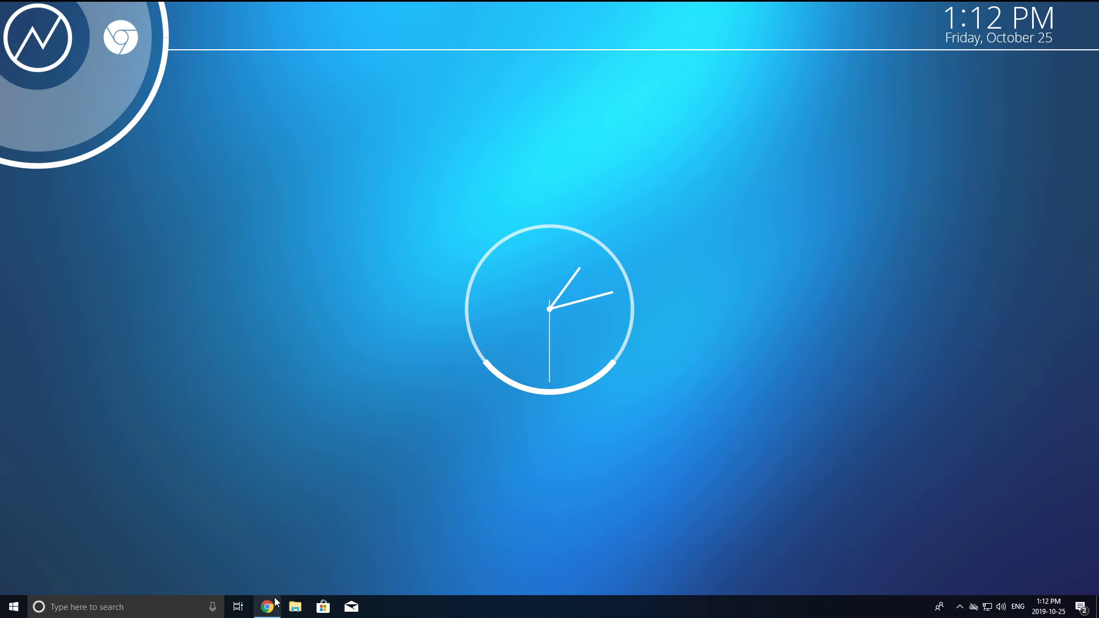
# Switch to Chrome, play the TheFatRat - Unity video on YouTube, and minimize the browser to watch the clock's visualizer
pyautogui.click(267, 607)
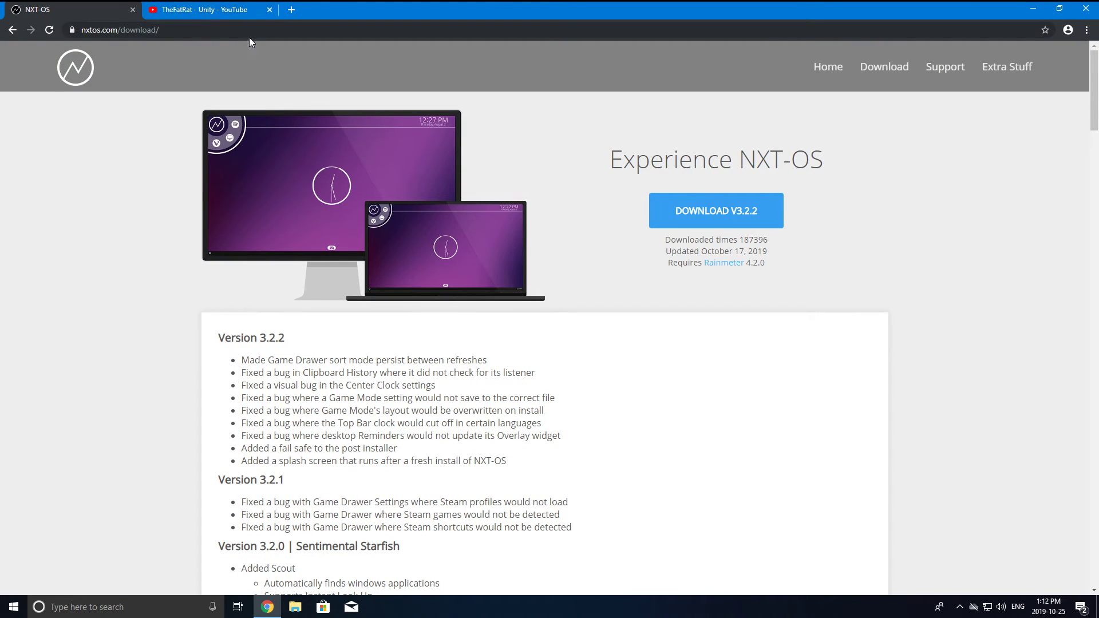
pyautogui.click(225, 11)
pyautogui.click(1033, 9)
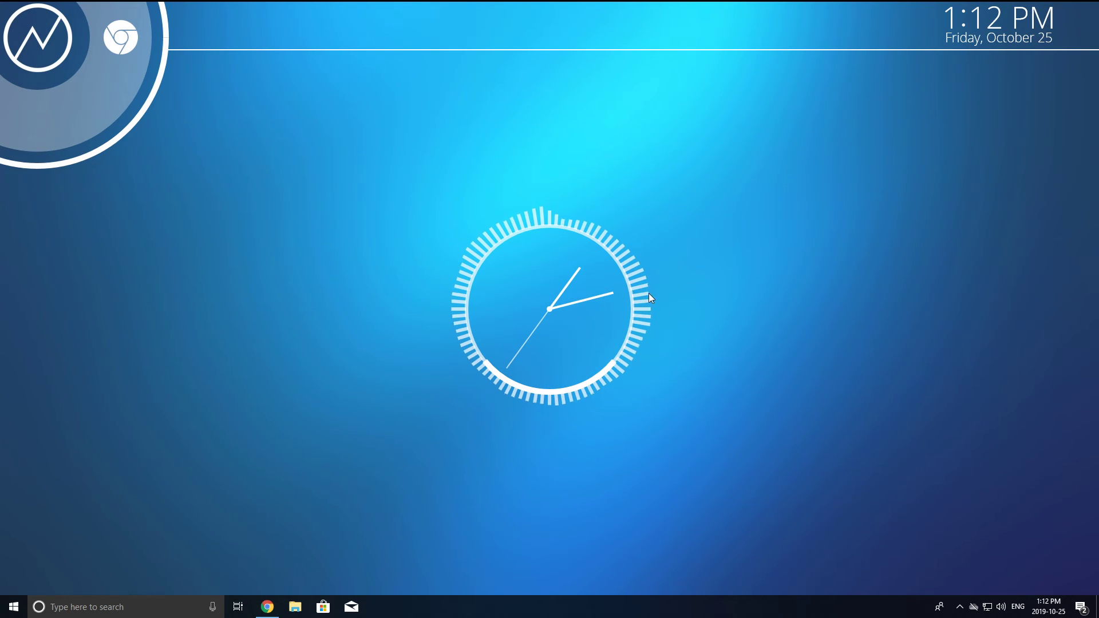
# Open the NXT-OS Visualizer settings and move the window aside so the center clock can be seen
pyautogui.rightClick(125, 82)
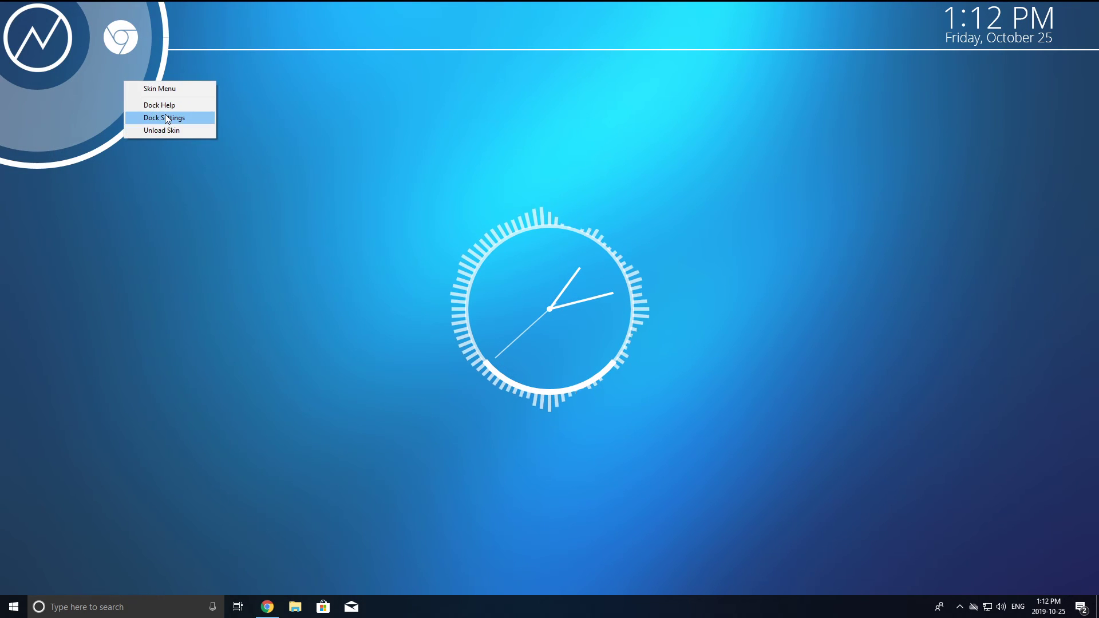
pyautogui.click(165, 118)
pyautogui.click(315, 306)
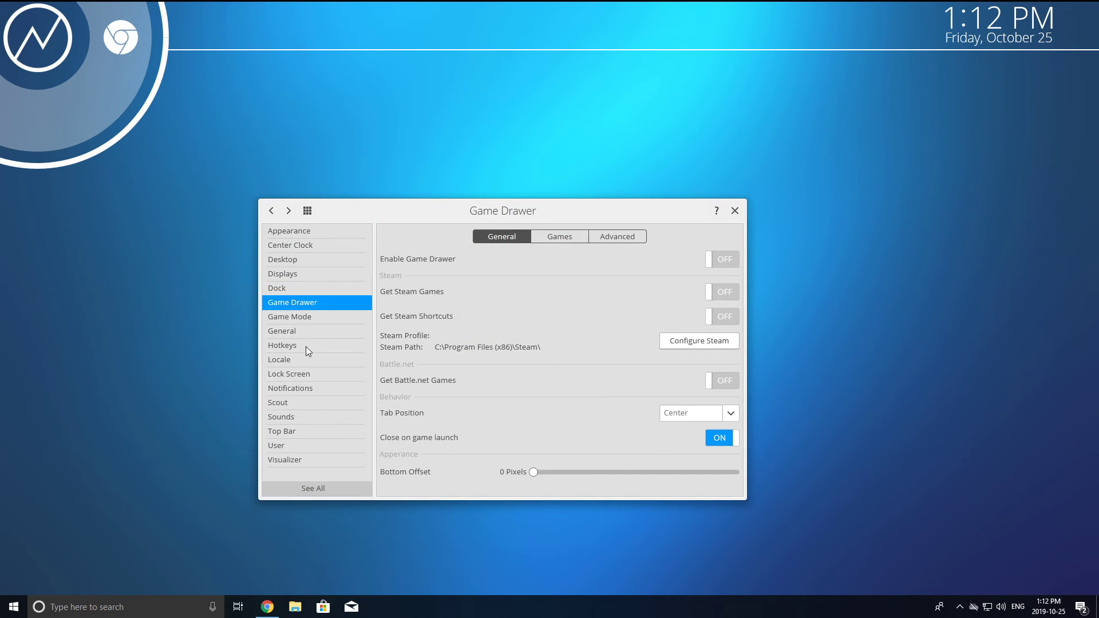
pyautogui.click(293, 462)
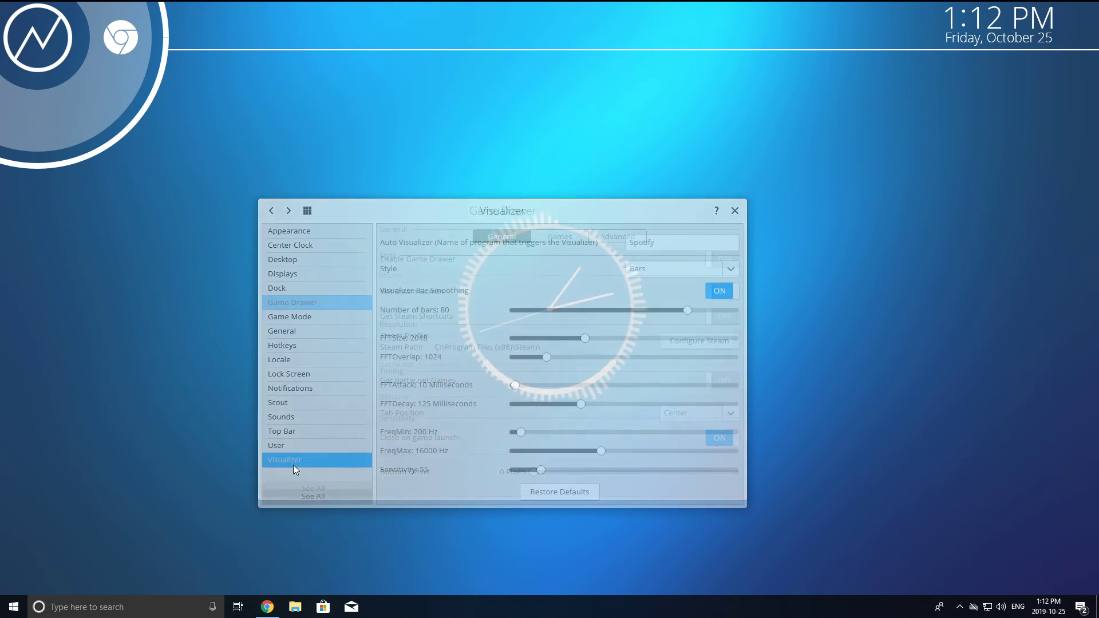
pyautogui.moveTo(436, 205); pyautogui.dragTo(775, 193)
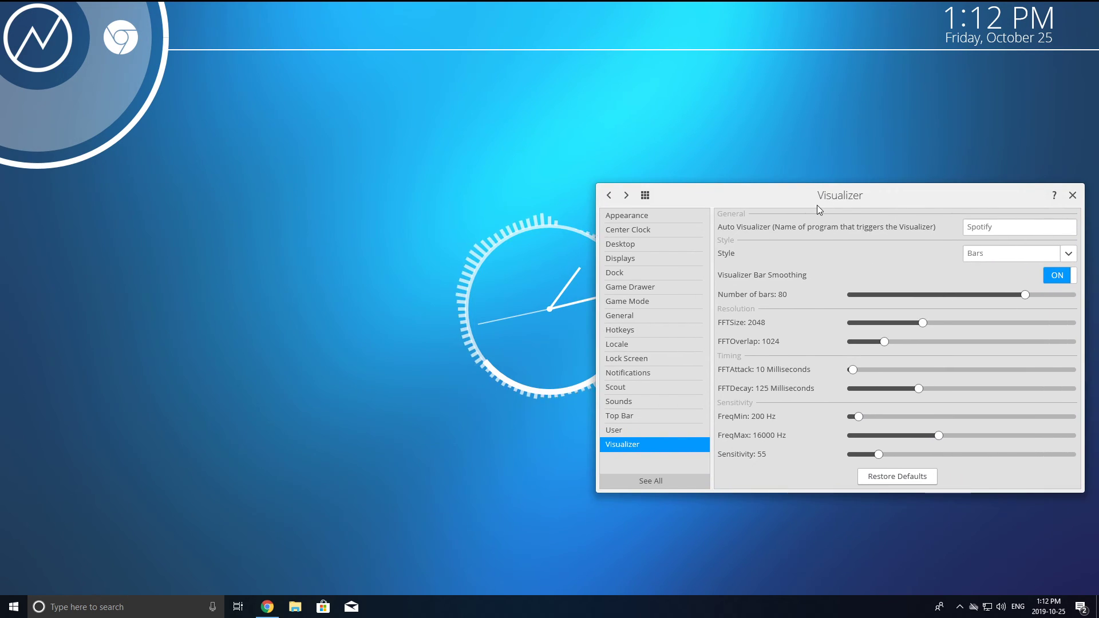
# Try the Wave visualizer style on the center clock, and set the style back to Bars
pyautogui.click(974, 255)
pyautogui.click(989, 294)
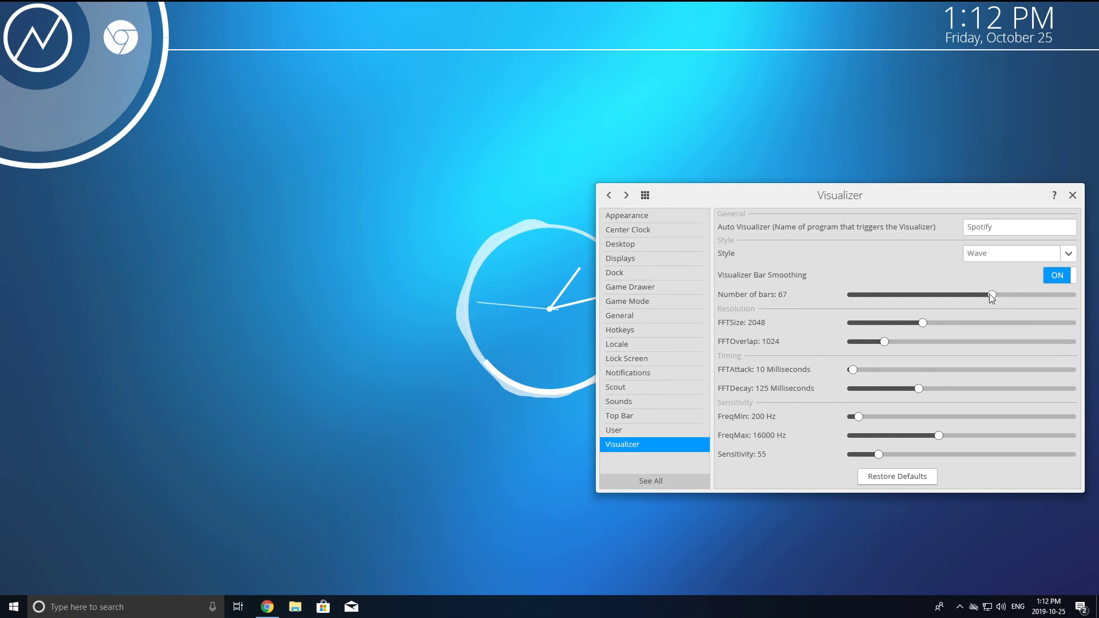
pyautogui.click(983, 253)
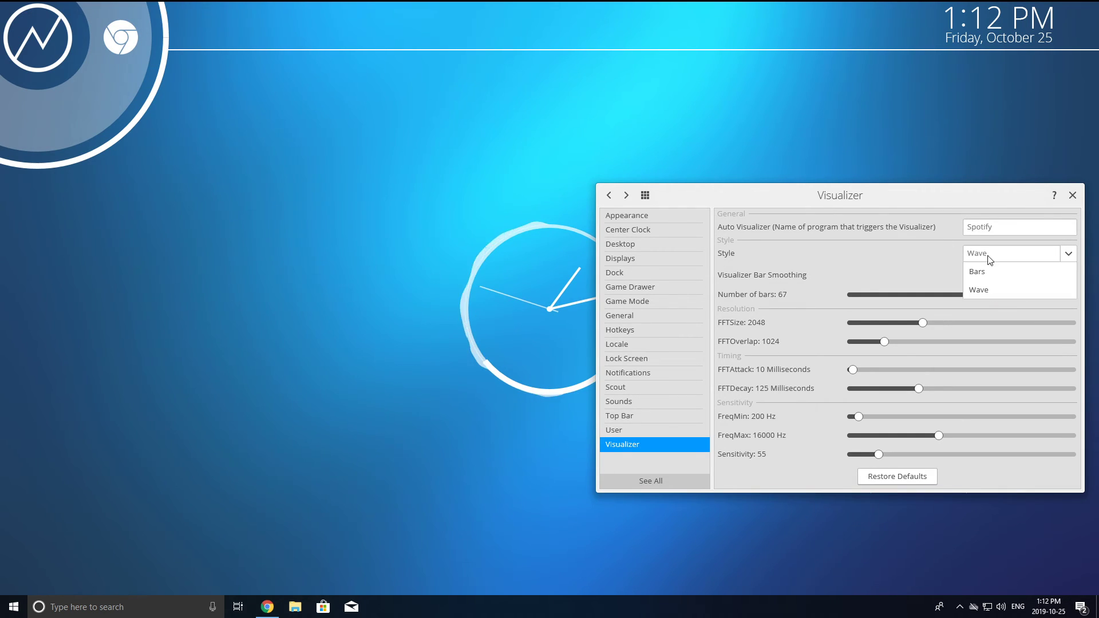
pyautogui.click(998, 273)
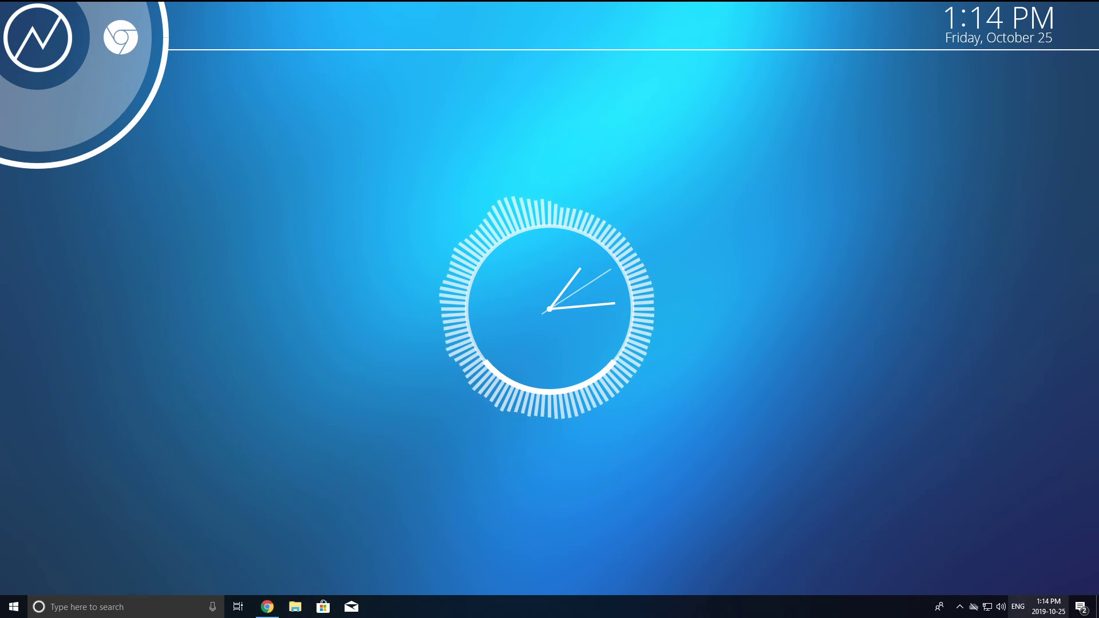
pyautogui.click(960, 607)
pyautogui.click(962, 580)
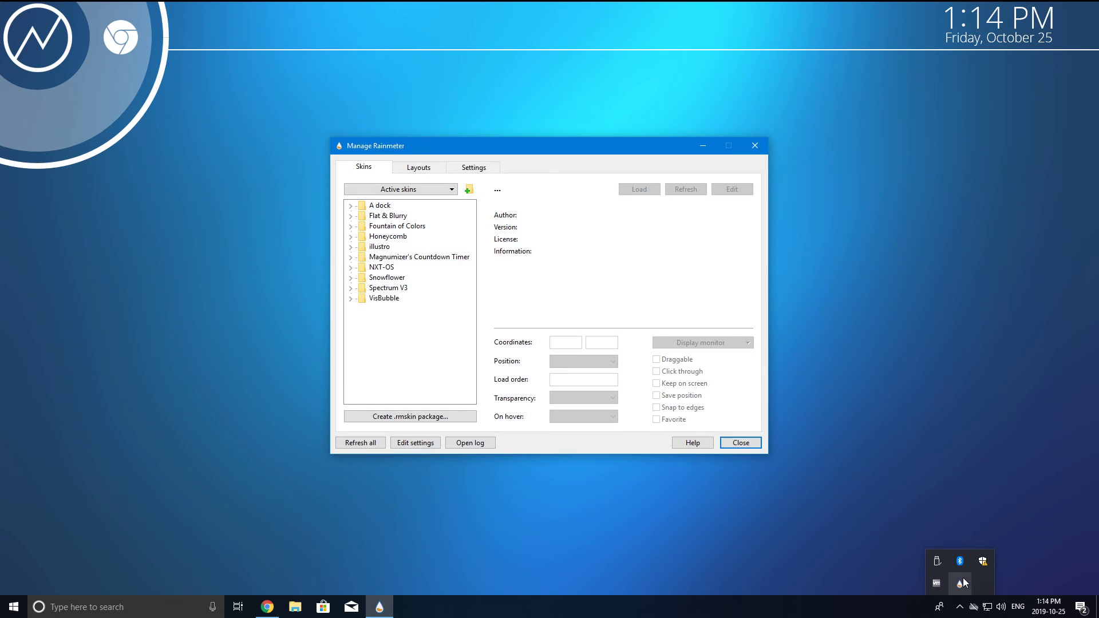
pyautogui.click(419, 168)
pyautogui.click(574, 205)
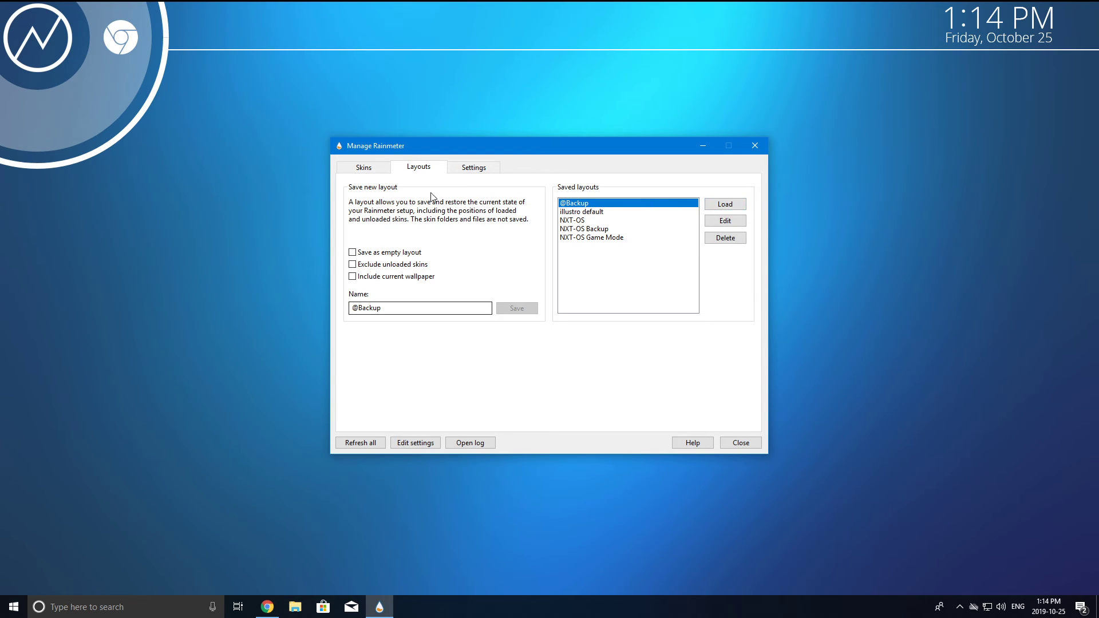
pyautogui.moveTo(389, 150); pyautogui.dragTo(714, 200)
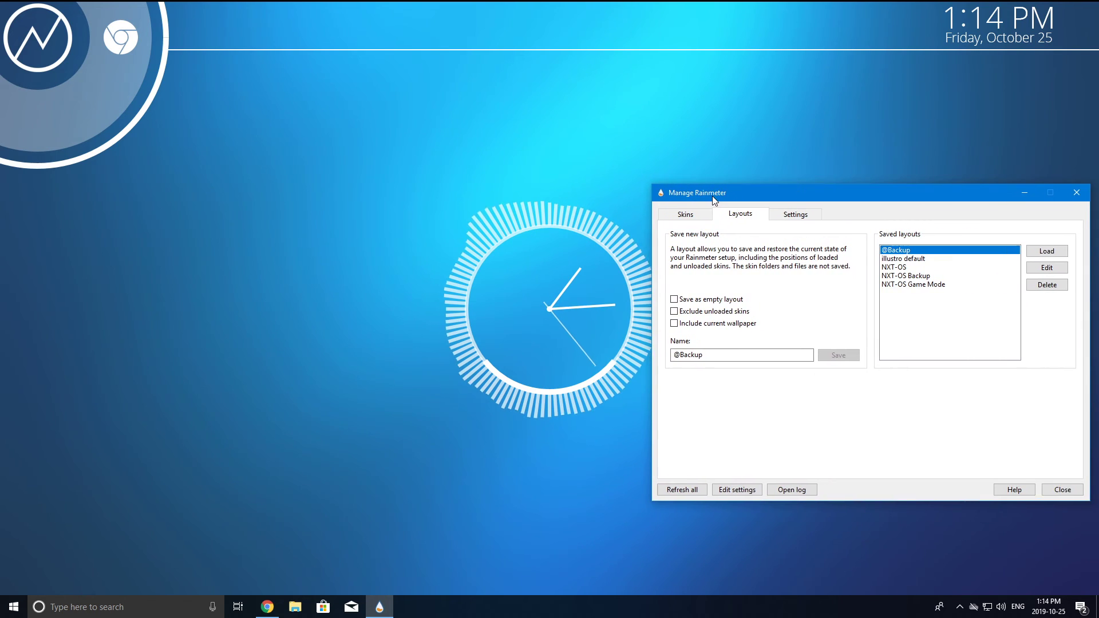
# Open the folder of the NXT-OS skin from Rainmeter's list of installed skins
pyautogui.click(694, 215)
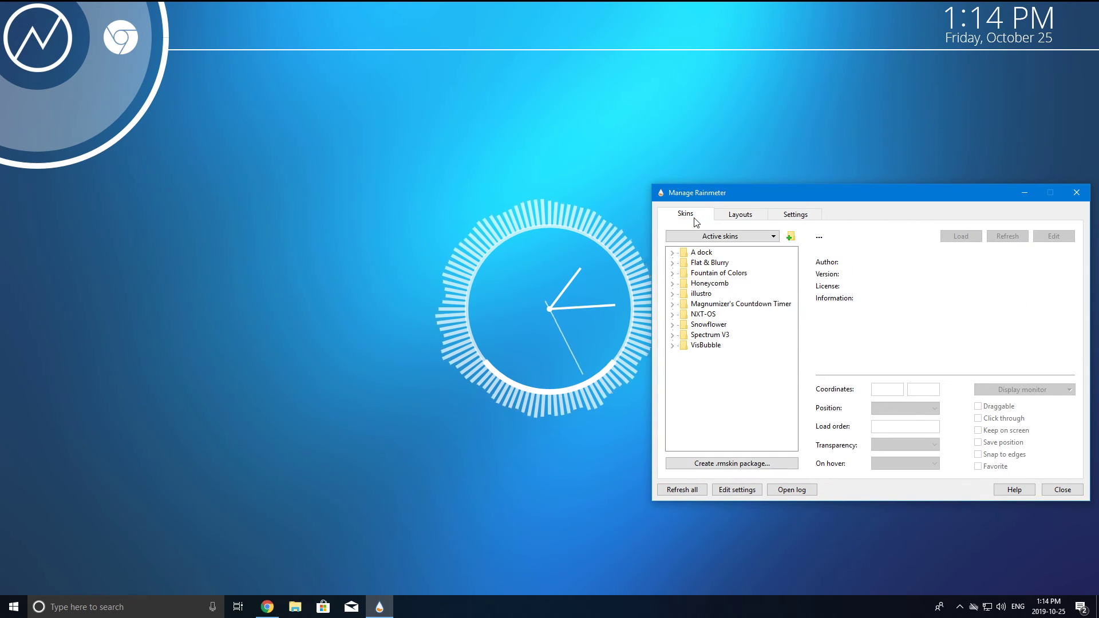
pyautogui.rightClick(698, 315)
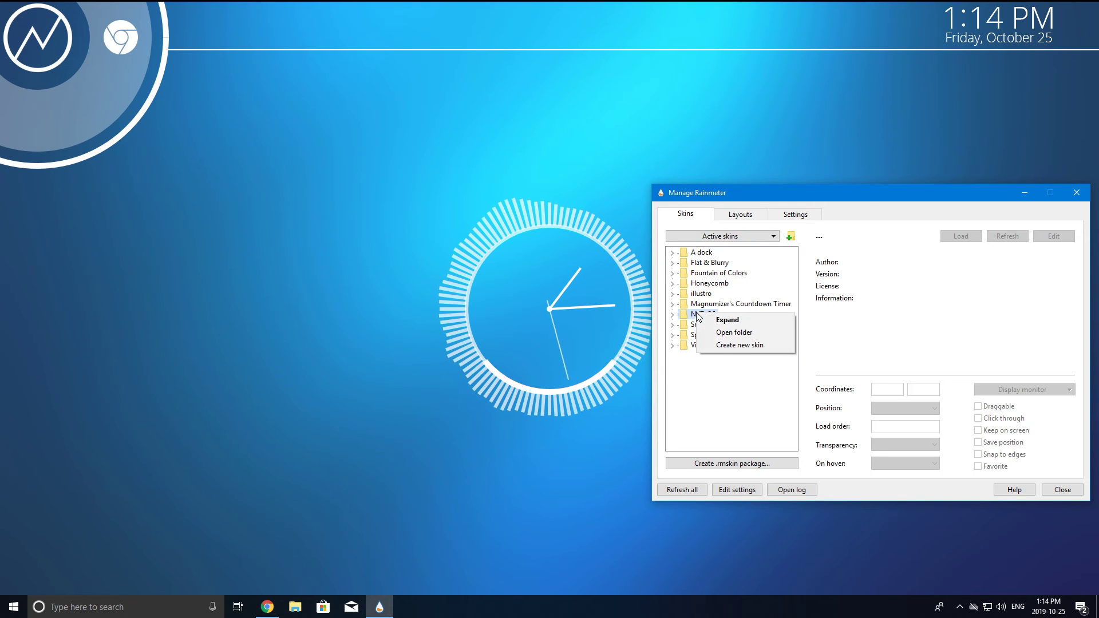
pyautogui.click(734, 332)
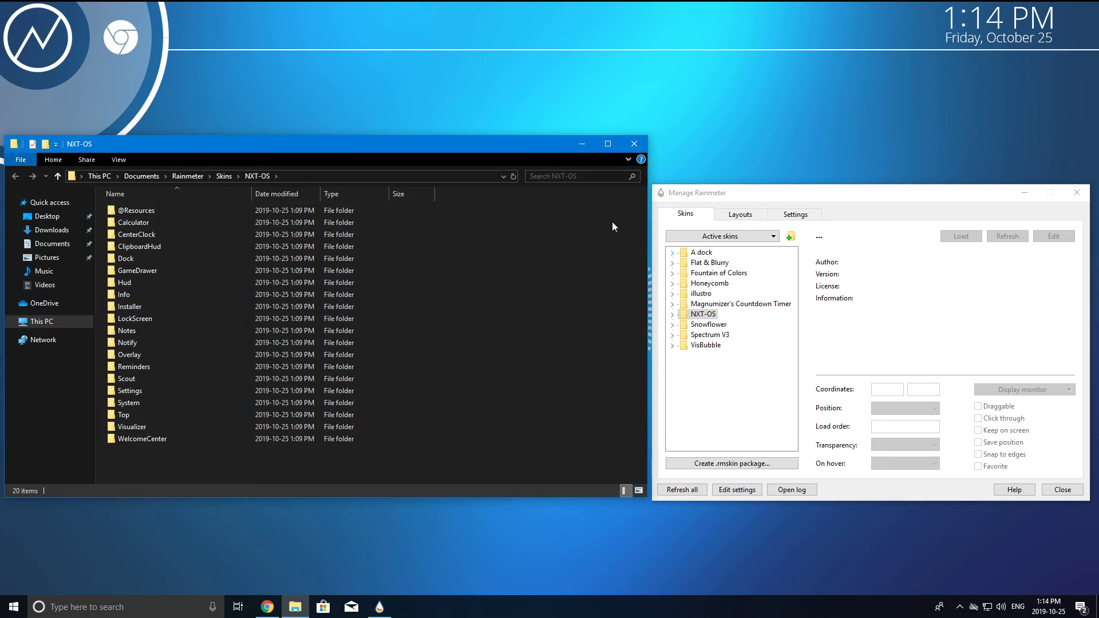
# Go up to Rainmeter's Skins folder and delete the NXT-OS and NXT-OS Data folders
pyautogui.click(223, 176)
pyautogui.moveTo(147, 399); pyautogui.dragTo(129, 216)
pyautogui.click(185, 376)
pyautogui.click(143, 294)
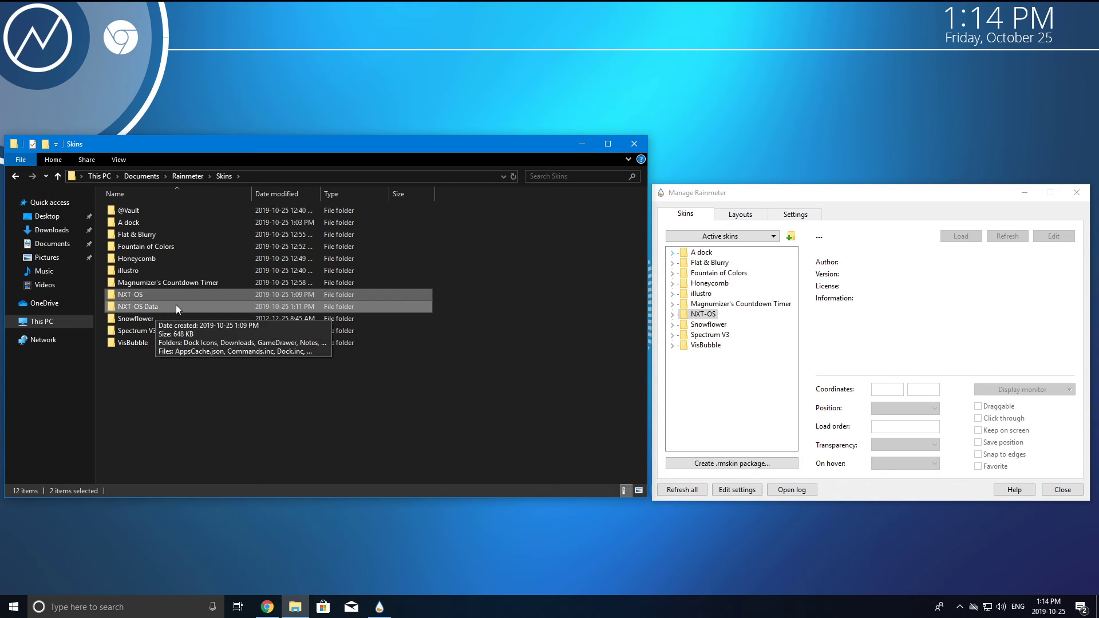
pyautogui.click(457, 303)
pyautogui.click(318, 294)
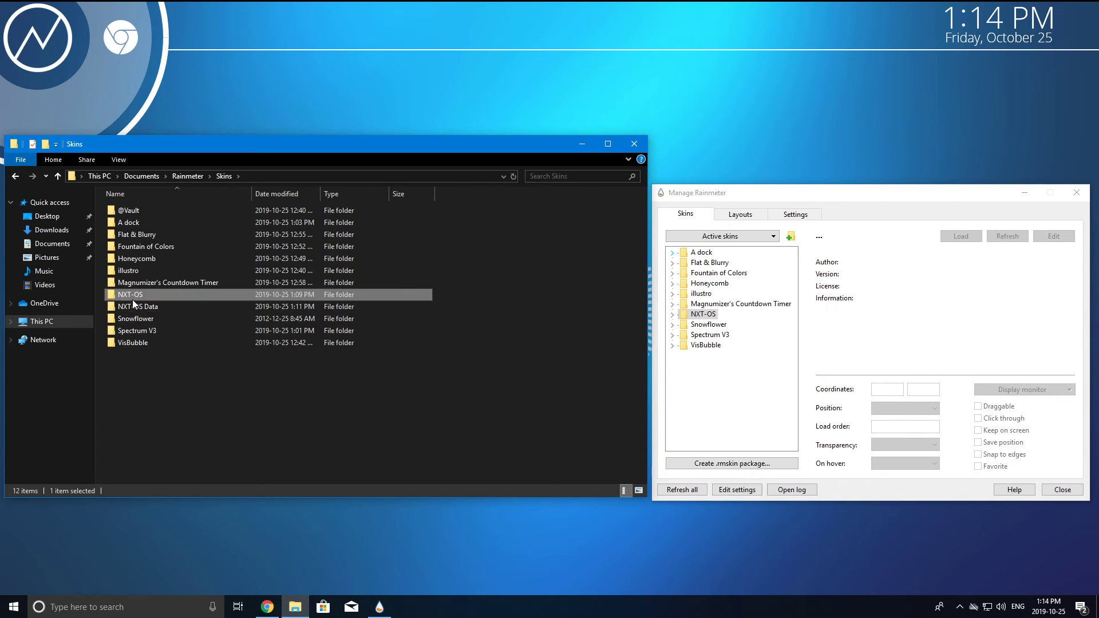
pyautogui.keyDown('ctrl'); pyautogui.click(169, 306); pyautogui.keyUp('ctrl')
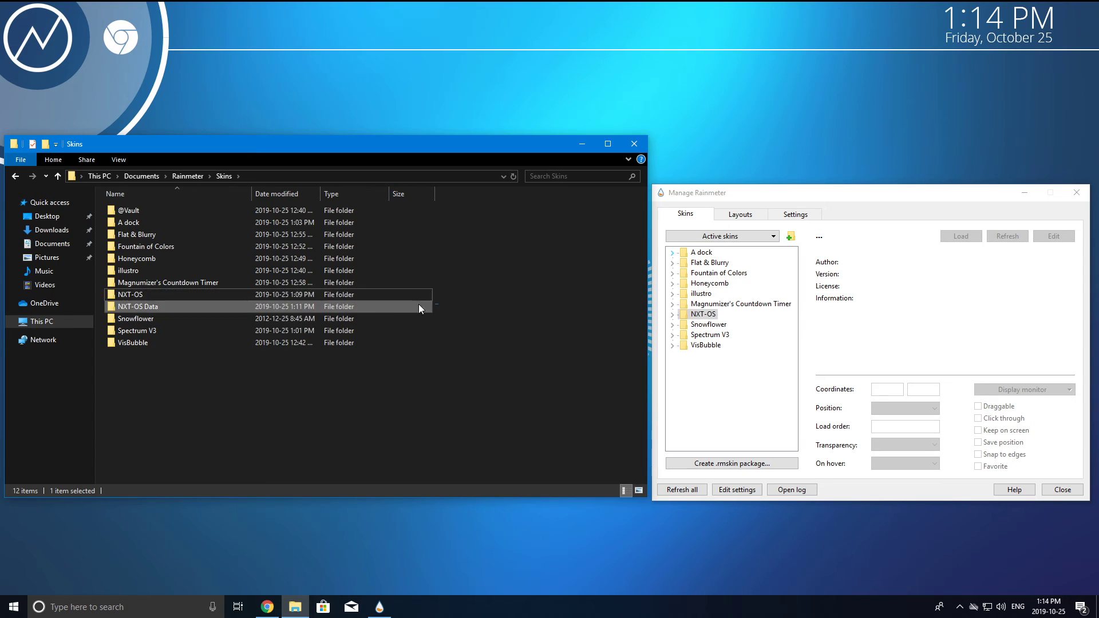
pyautogui.rightClick(360, 294)
pyautogui.click(376, 480)
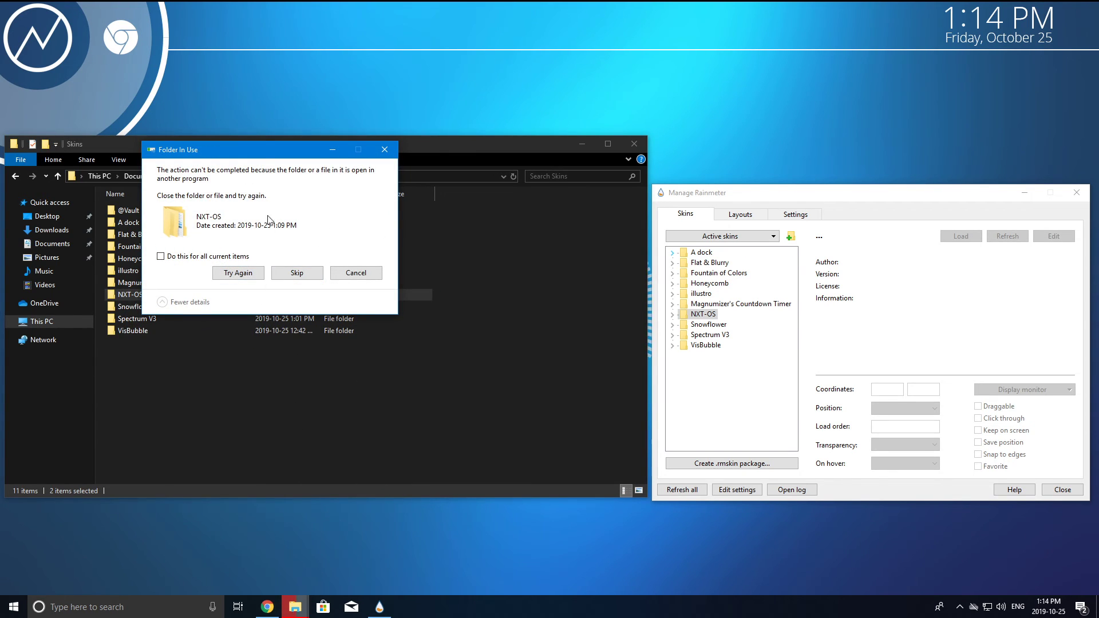
# Expand the NXT-OS skin in Rainmeter's list of installed skins and look through its component folders
pyautogui.click(597, 246)
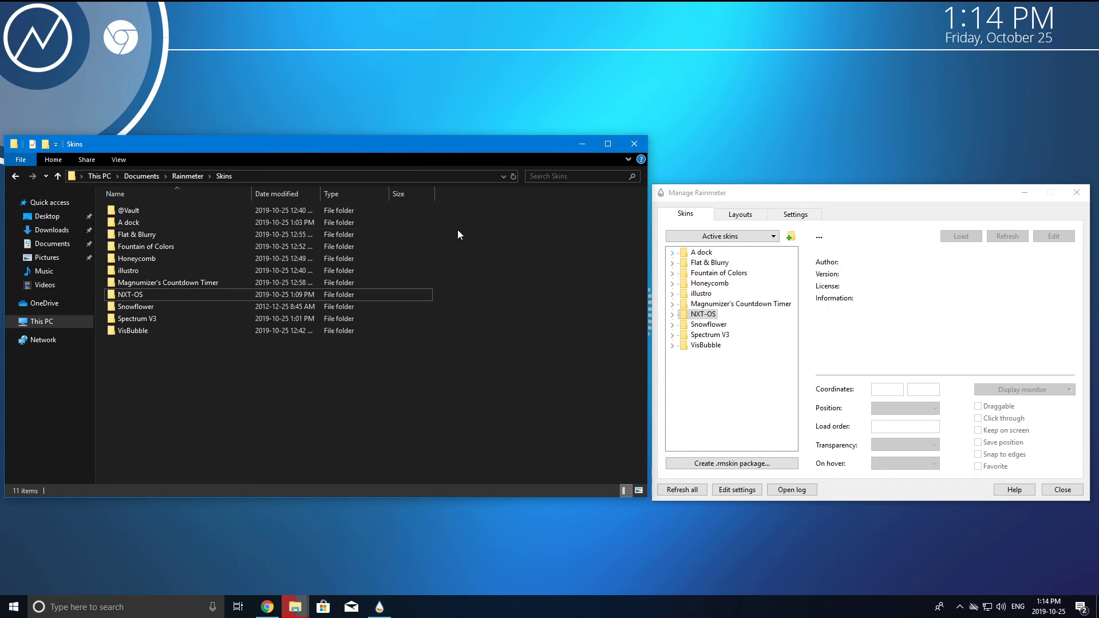
pyautogui.click(312, 590)
pyautogui.click(754, 370)
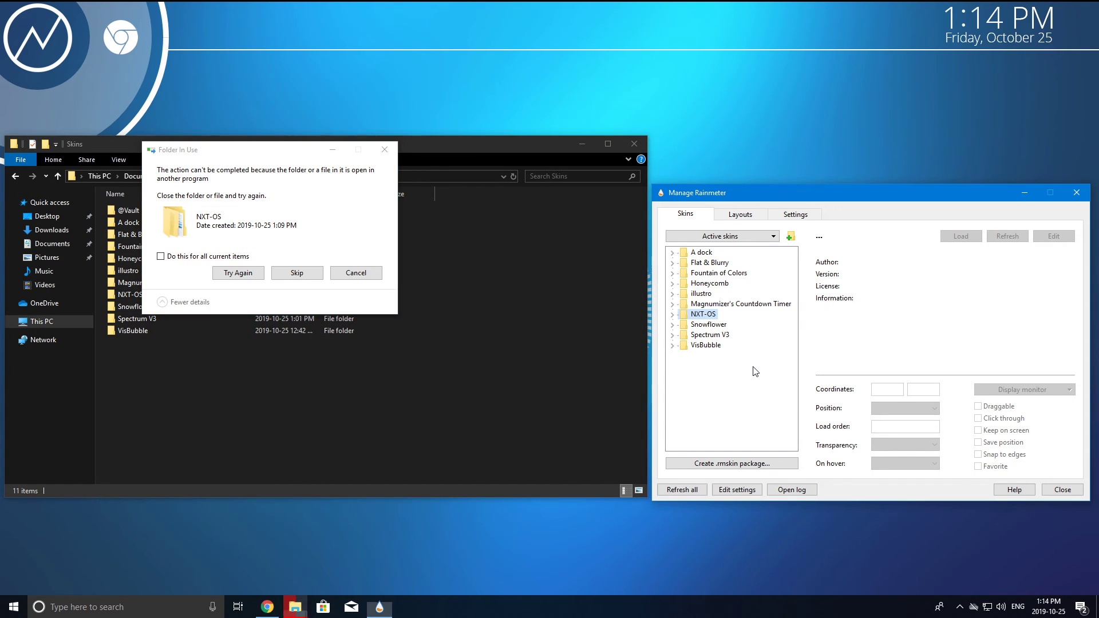
pyautogui.doubleClick(683, 318)
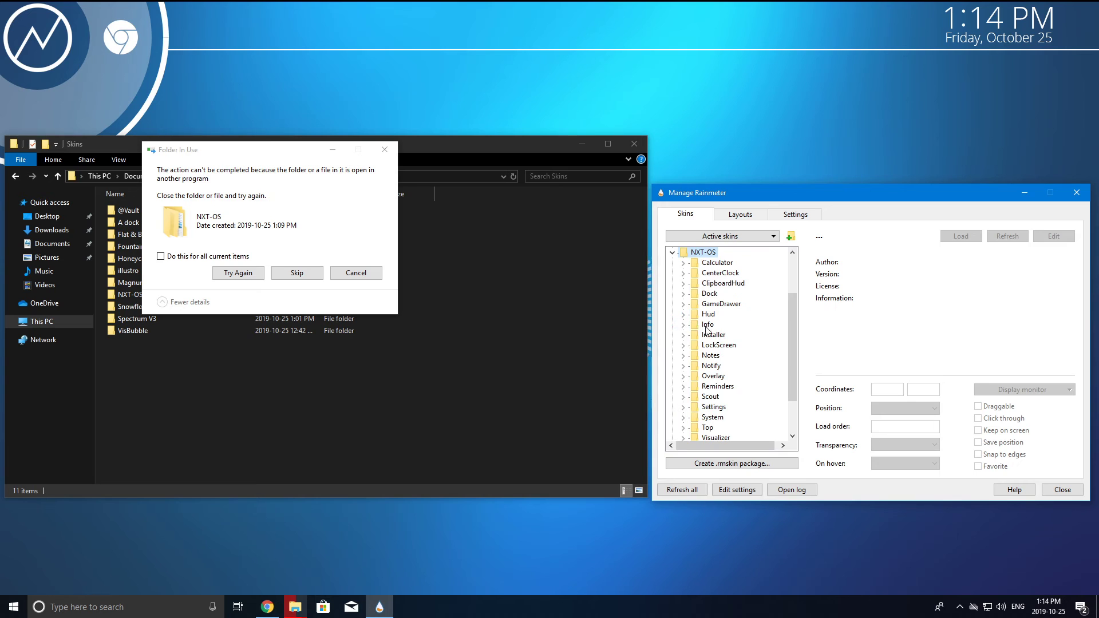
pyautogui.scroll(-3, 739, 355)
pyautogui.scroll(3, 703, 414)
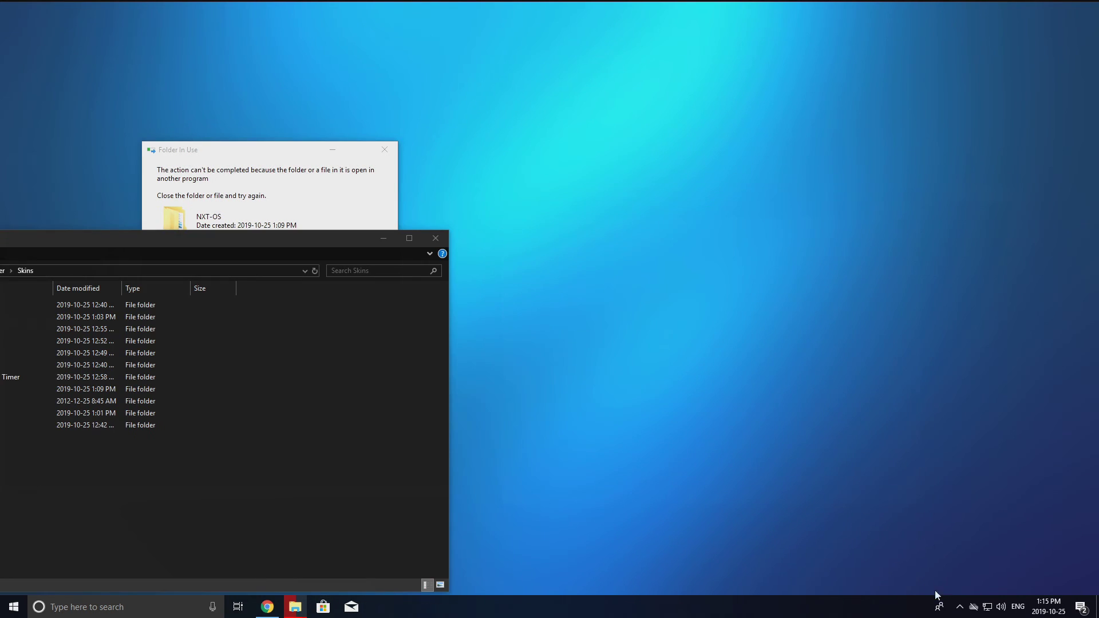
# Exit Rainmeter and retry deleting the NXT-OS folder that is in use, keeping the Skins folder window in view
pyautogui.click(961, 607)
pyautogui.rightClick(964, 586)
pyautogui.press('Escape')
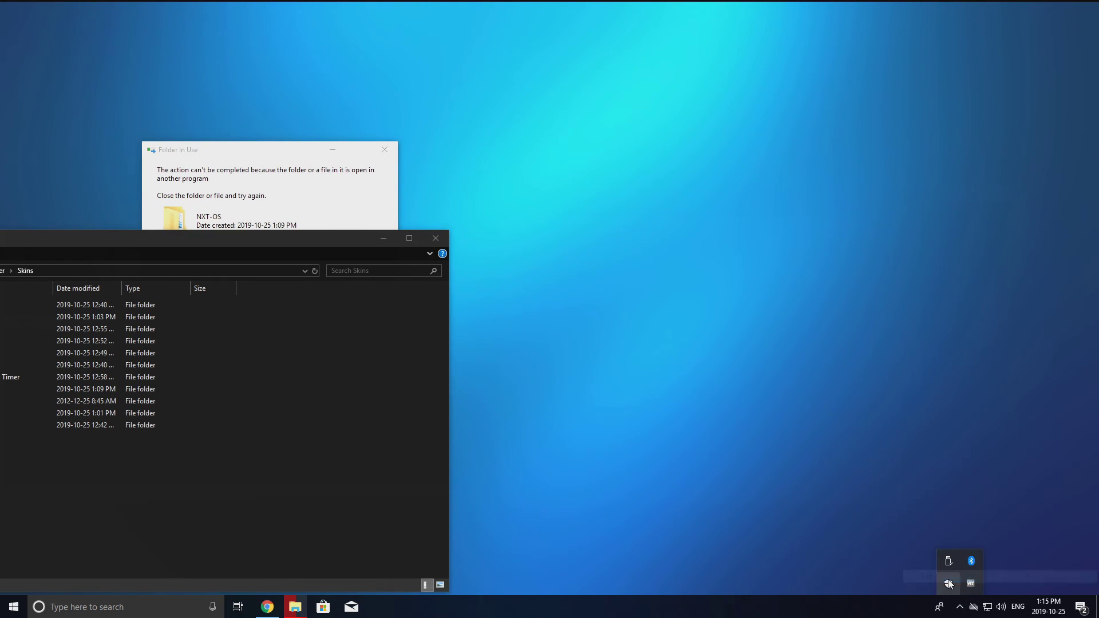
pyautogui.click(328, 202)
pyautogui.click(239, 272)
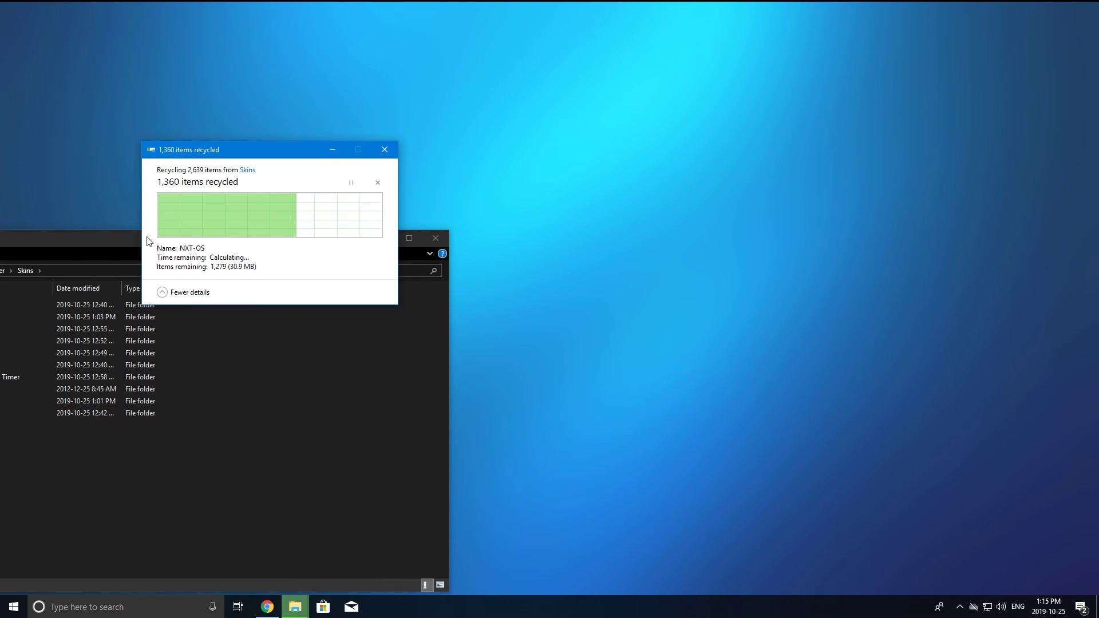
pyautogui.moveTo(158, 244); pyautogui.dragTo(715, 186)
pyautogui.click(189, 615)
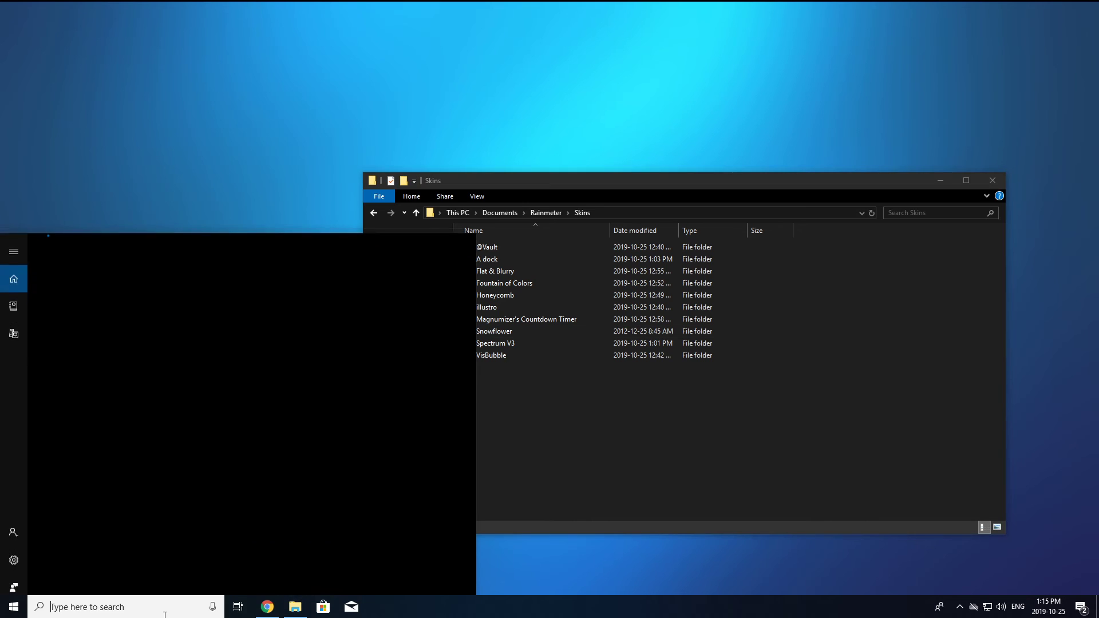
pyautogui.write('rain')
pyautogui.press('Return')
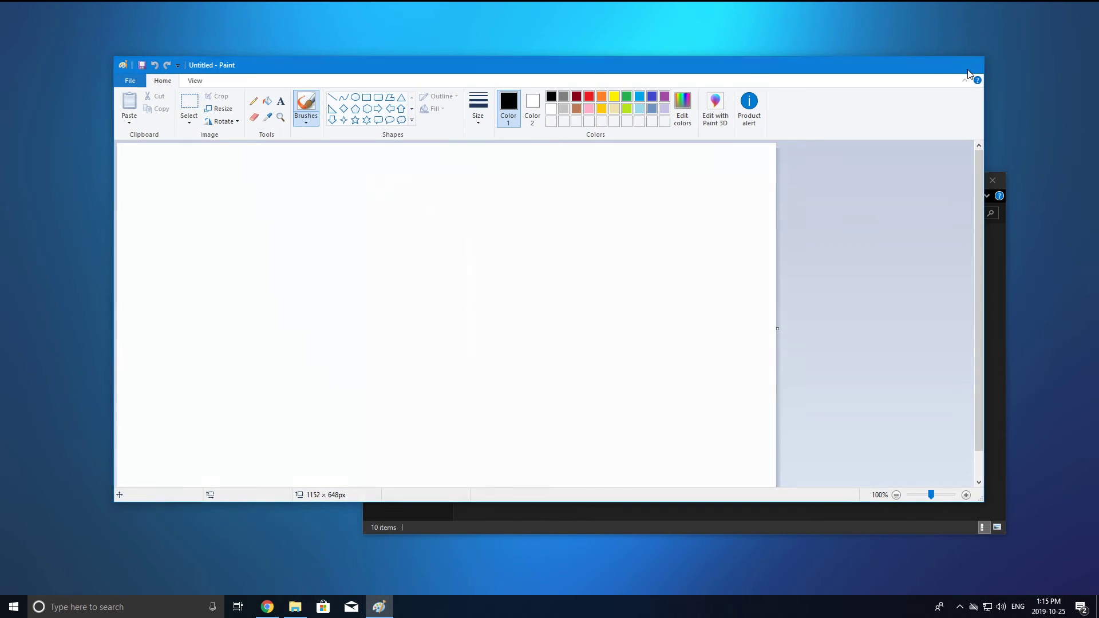
pyautogui.click(968, 73)
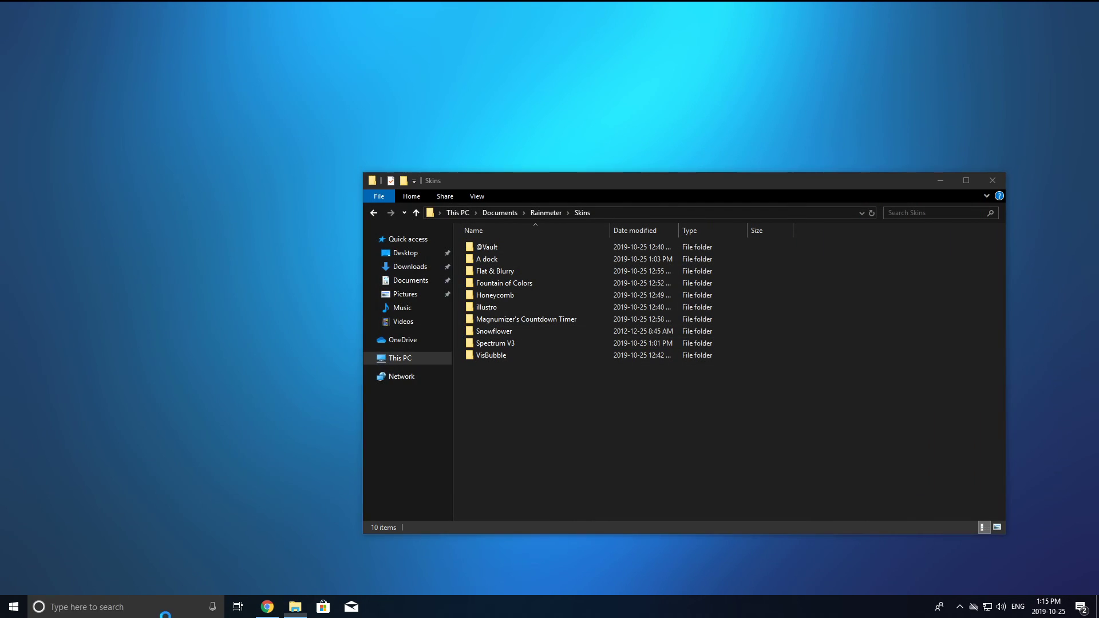
# Search Windows for Rainmeter and launch it, and close the Skins folder window
pyautogui.click(174, 607)
pyautogui.write('rainmeter')
pyautogui.press('Return')
pyautogui.click(994, 180)
pyautogui.click(960, 607)
pyautogui.click(426, 175)
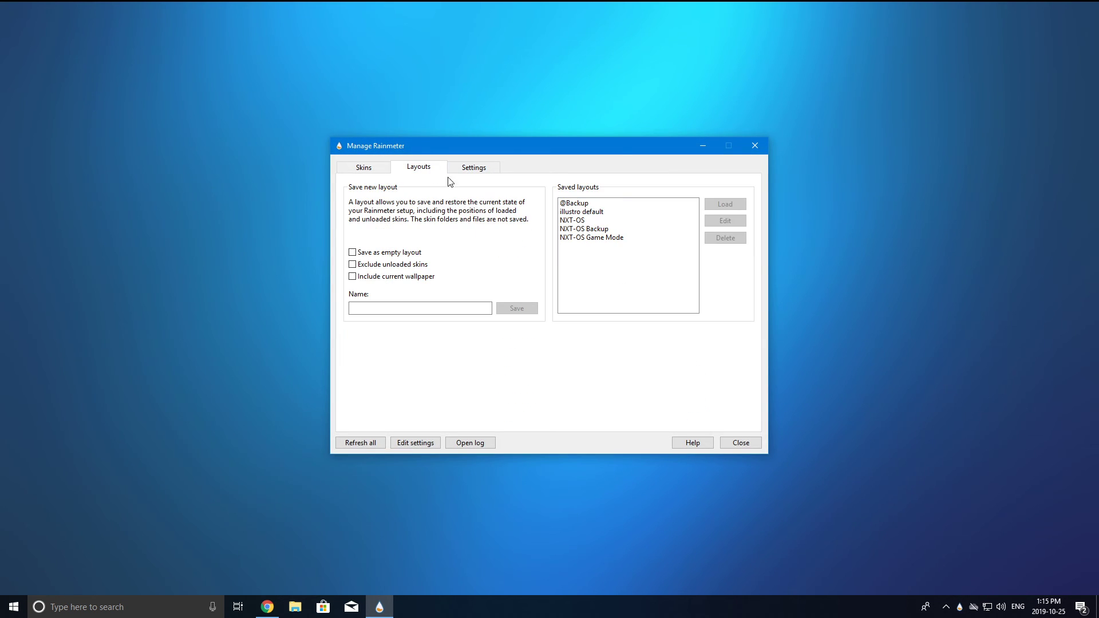
pyautogui.click(594, 204)
pyautogui.click(718, 205)
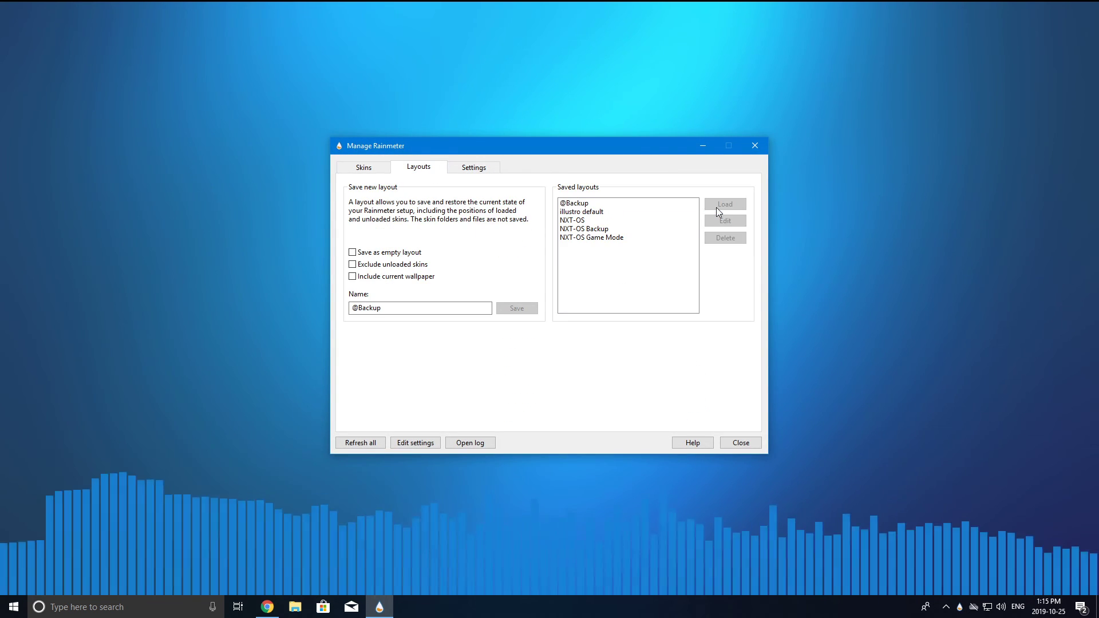
pyautogui.click(741, 443)
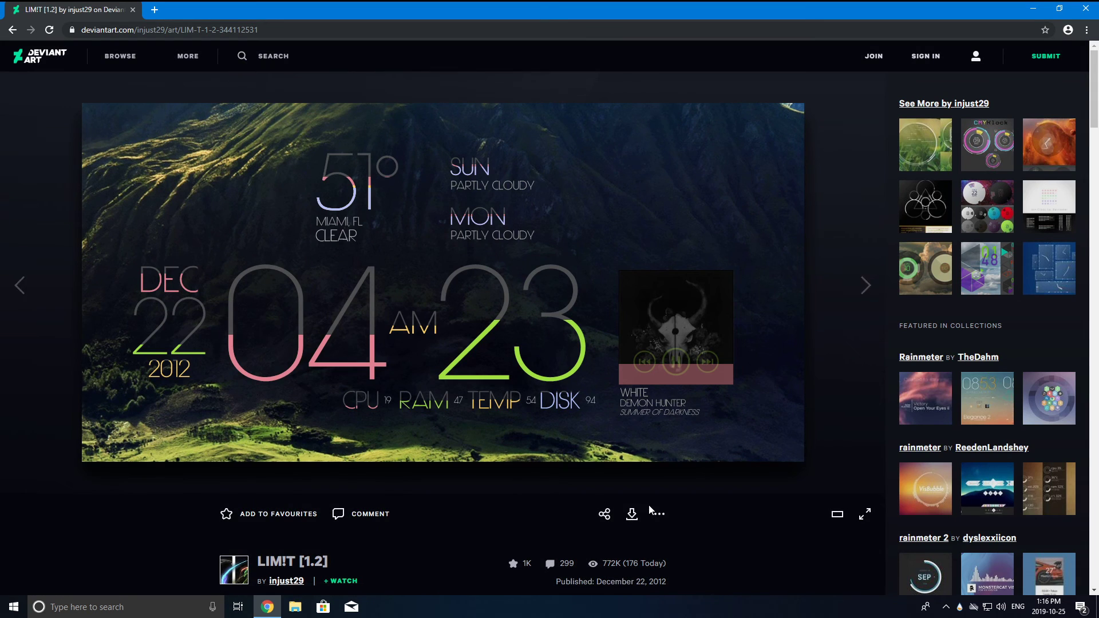
# Download the LIM!T [1.2] skin package from its DeviantArt page and install it, closing the browser
pyautogui.click(632, 514)
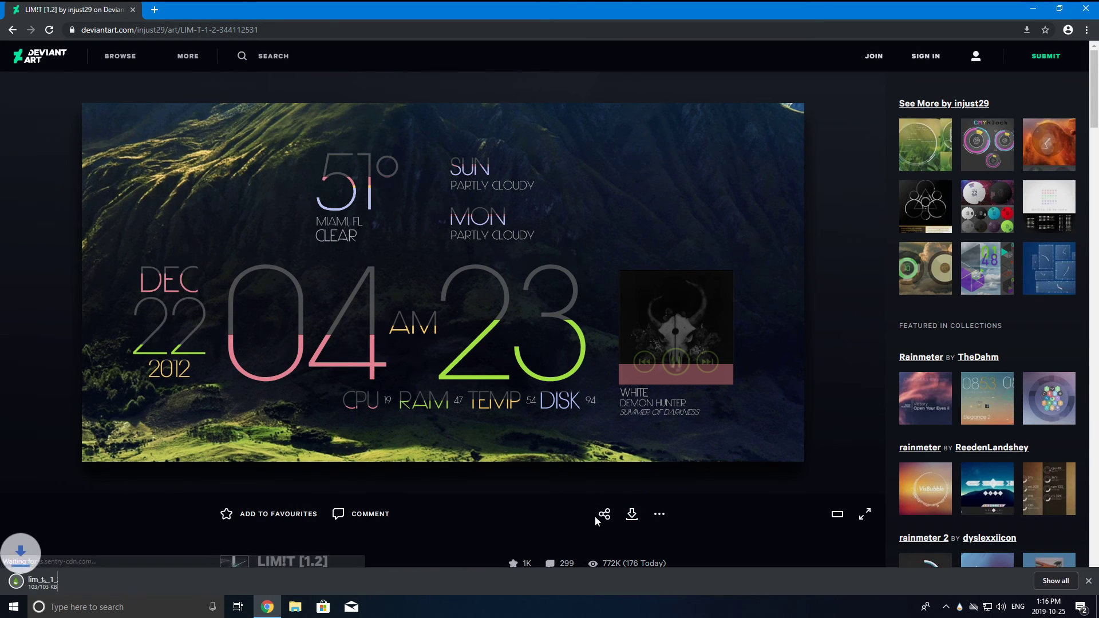
pyautogui.click(600, 392)
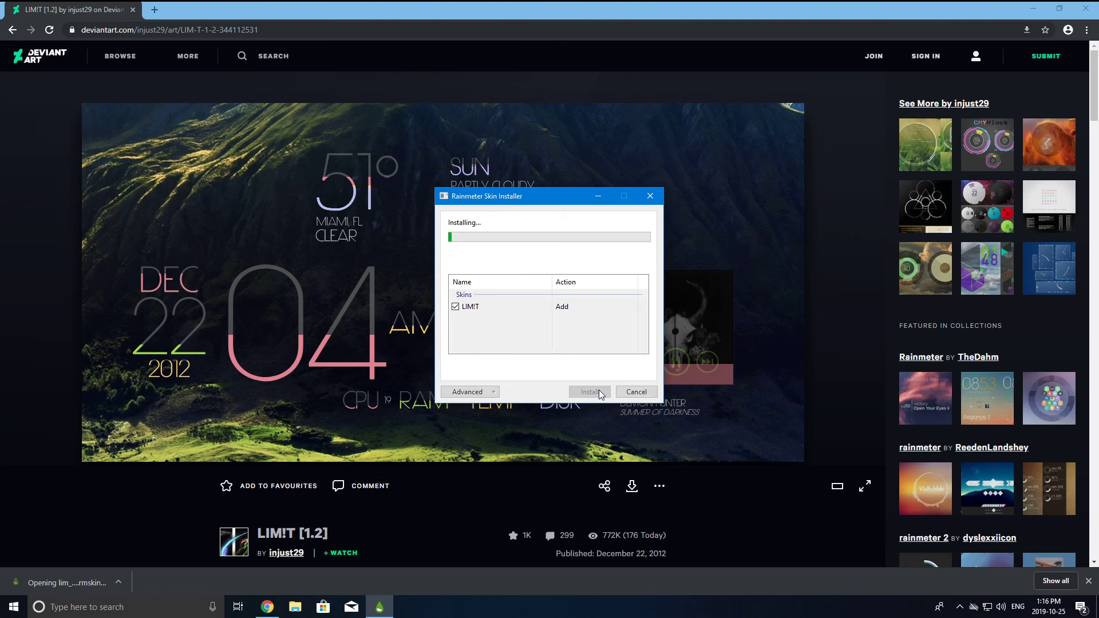
pyautogui.click(1086, 9)
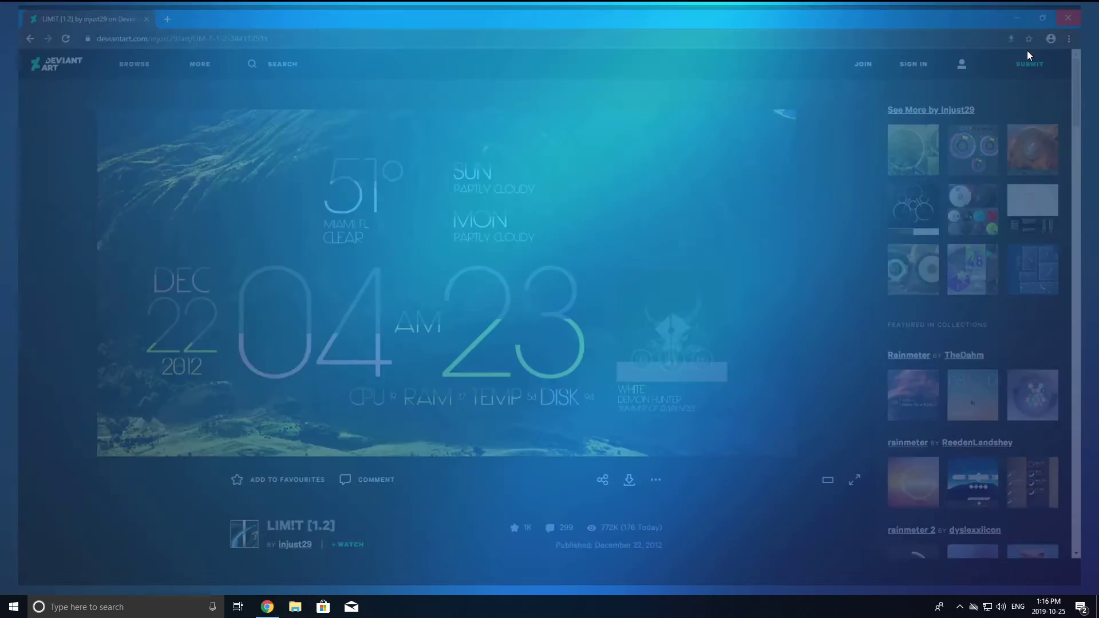
# Open the Rainmeter manager and load the fill-clock.ini skin from LIM!T's time/clock folder
pyautogui.click(960, 607)
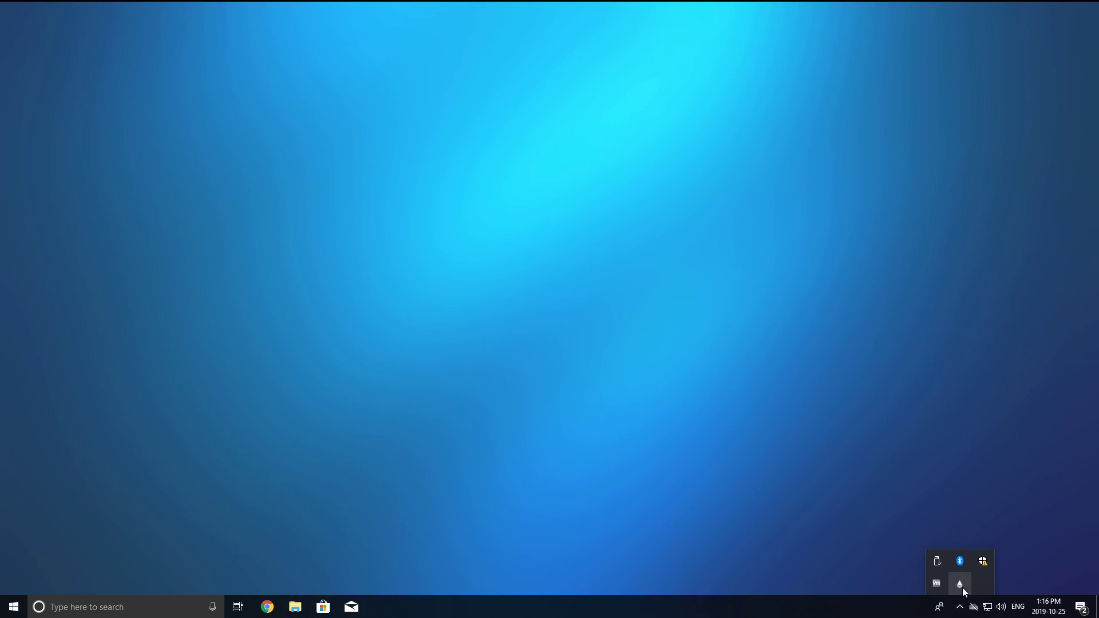
pyautogui.click(960, 584)
pyautogui.click(351, 258)
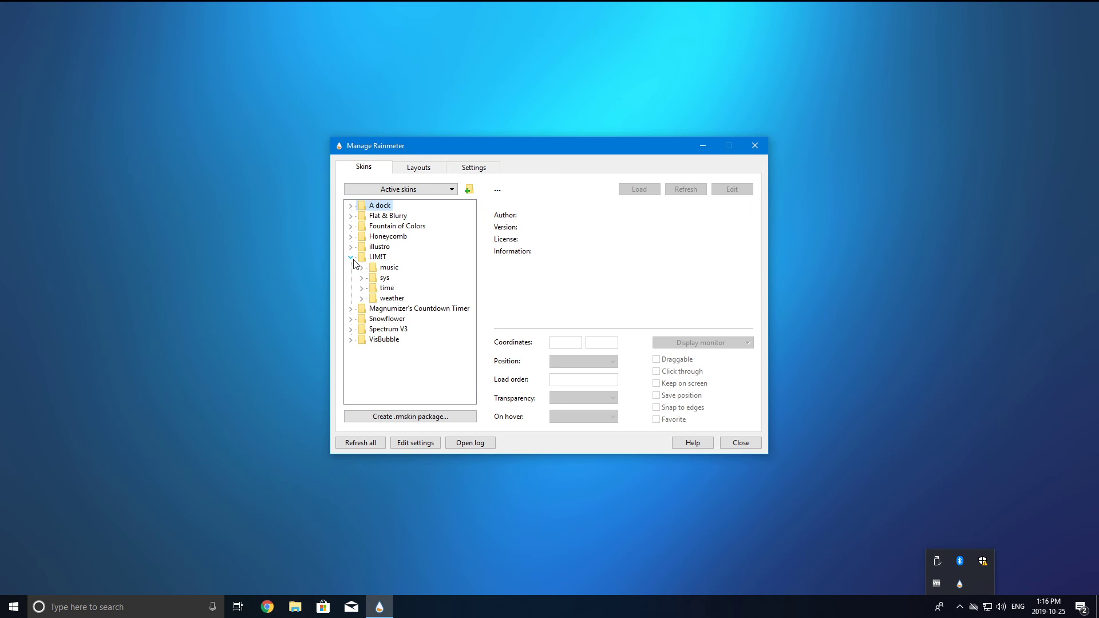
pyautogui.click(375, 269)
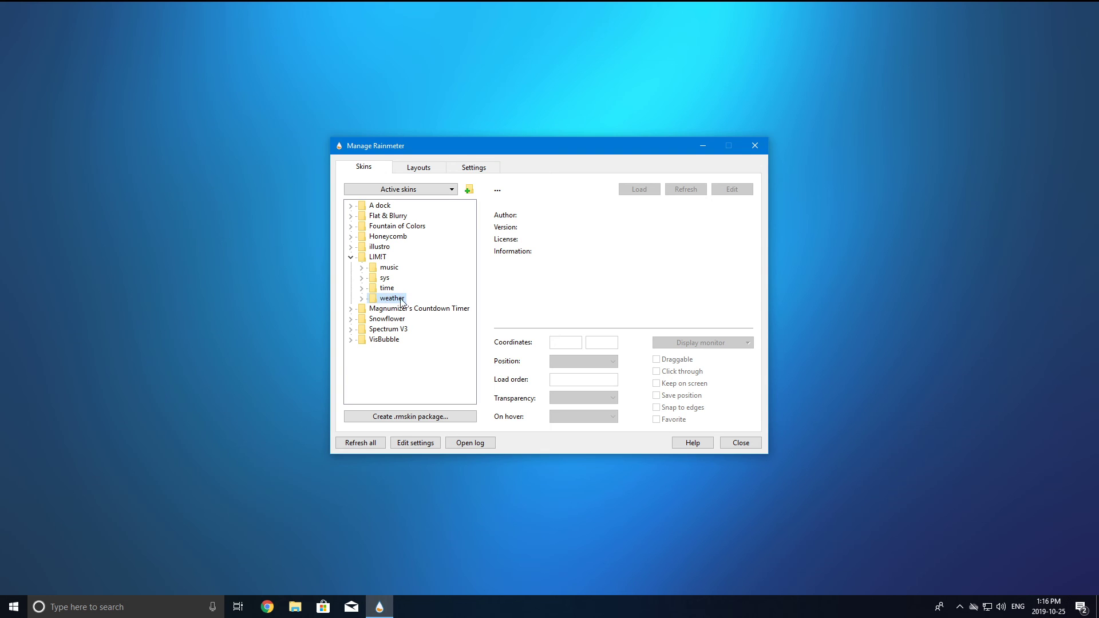
pyautogui.click(361, 288)
pyautogui.click(390, 297)
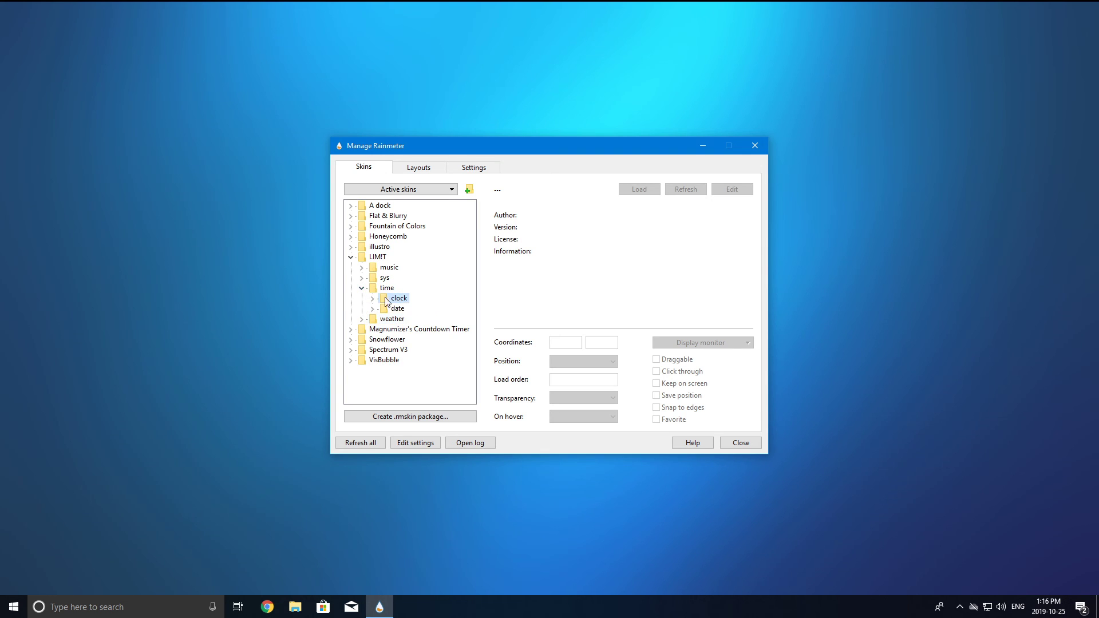
pyautogui.click(372, 299)
pyautogui.doubleClick(419, 308)
# Load LIM!T's fill-date.ini skin, and place the clock low on the desktop with the date above it at about 312, 188
pyautogui.click(372, 319)
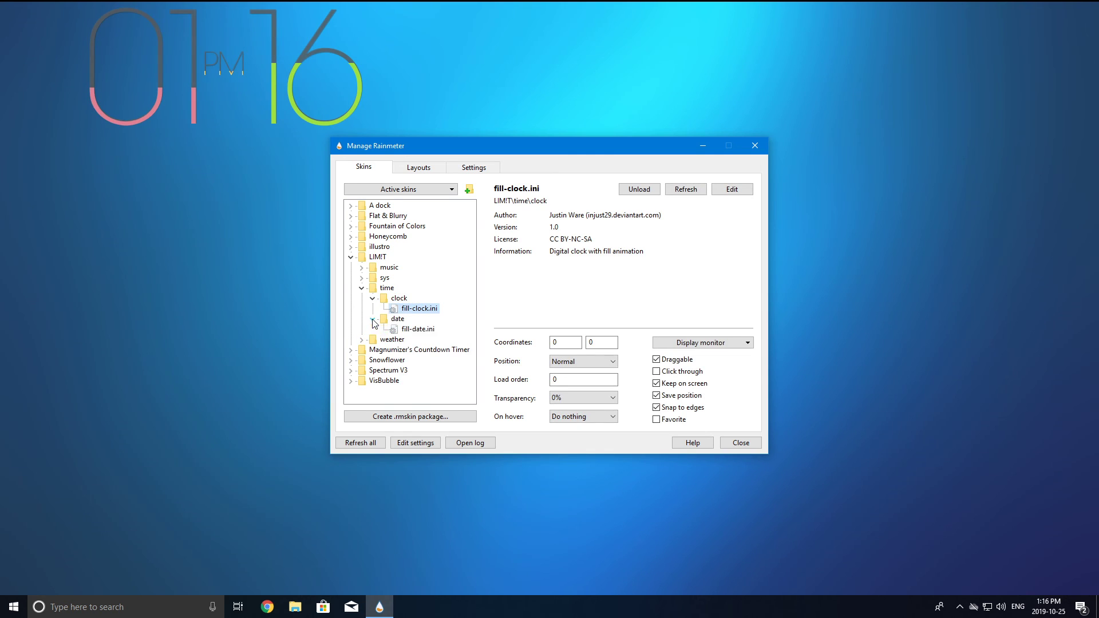
pyautogui.doubleClick(403, 331)
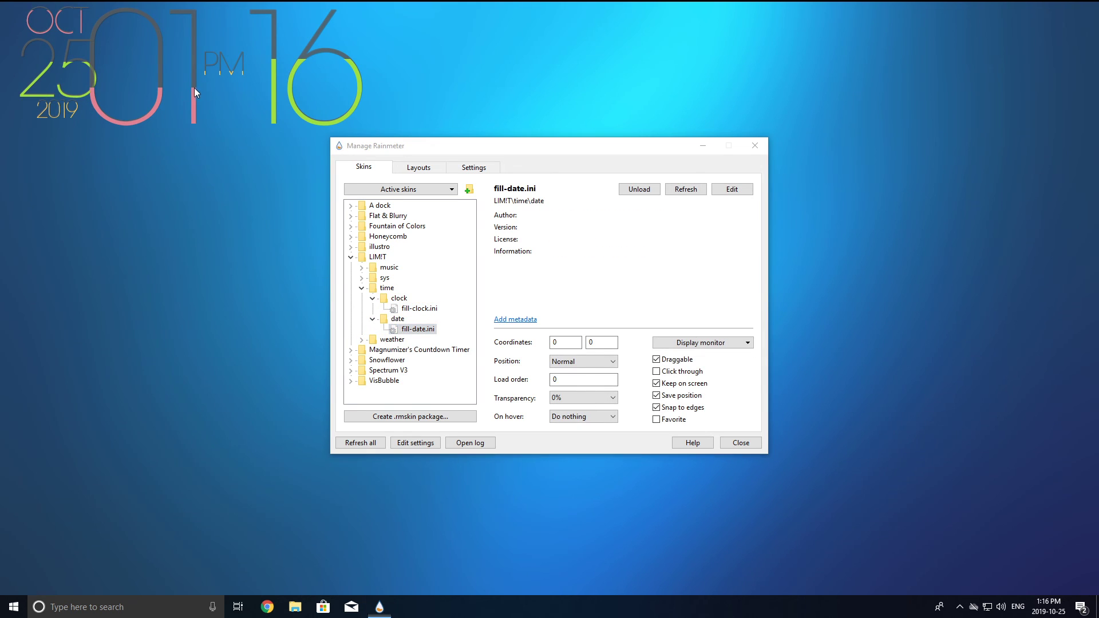
pyautogui.moveTo(194, 98); pyautogui.dragTo(202, 500)
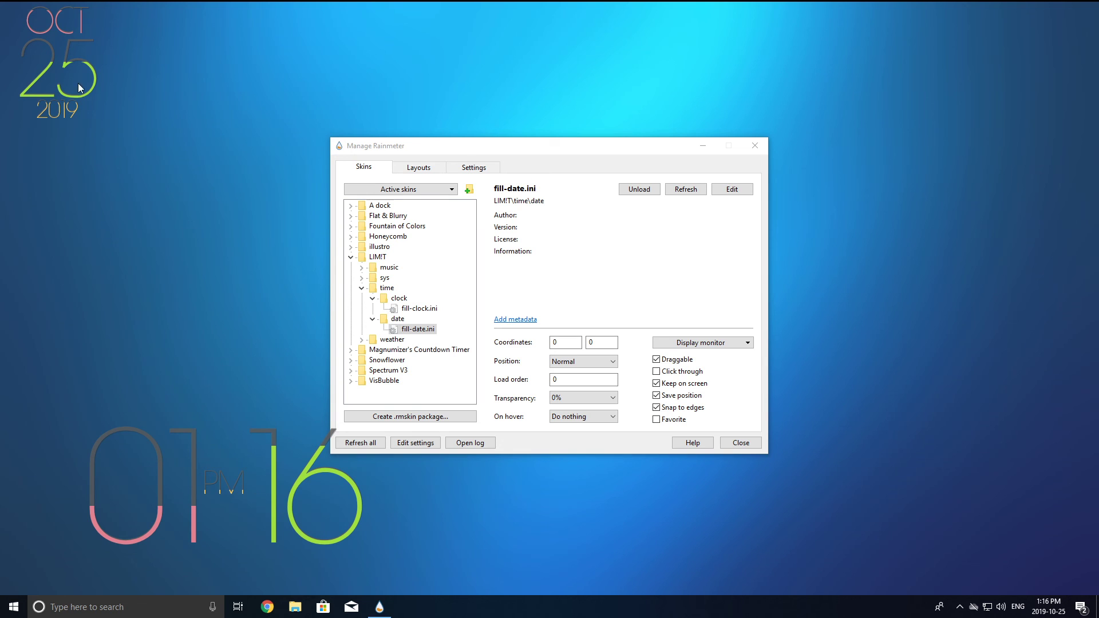
pyautogui.moveTo(96, 76); pyautogui.dragTo(287, 187)
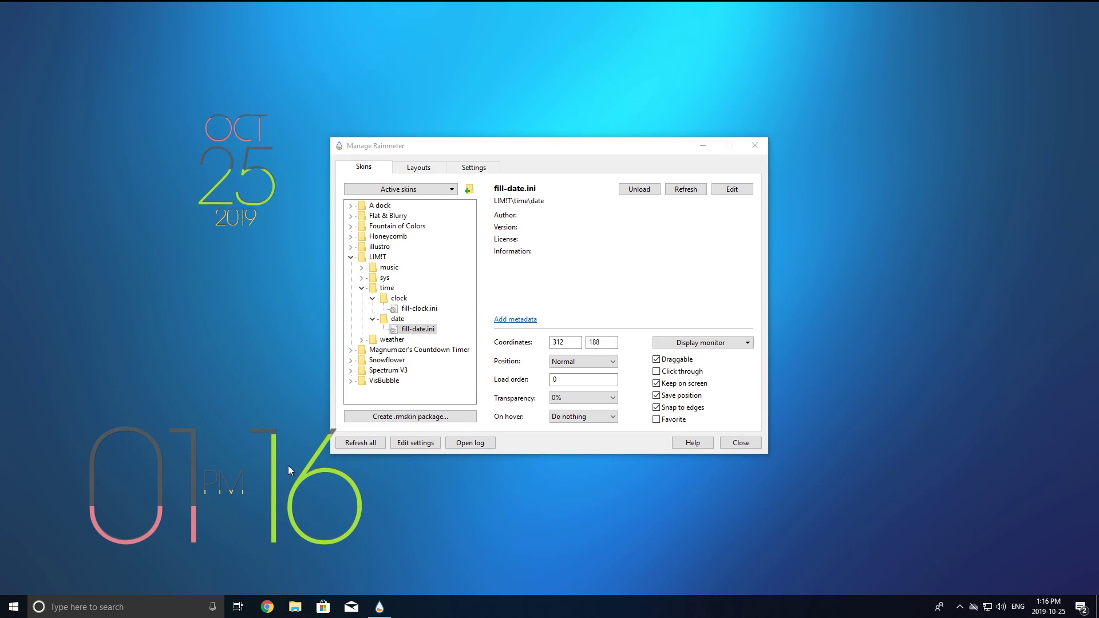
# Try LIM!T's fill-sys-batt.ini system monitor between the date and the clock, and unload it from the desktop
pyautogui.click(361, 288)
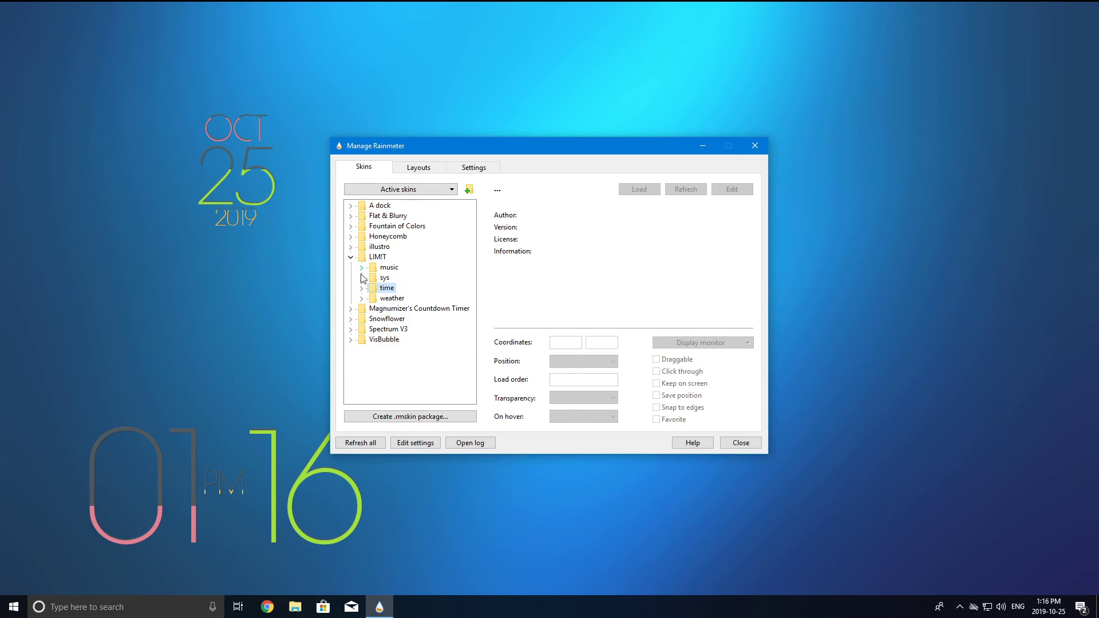
pyautogui.moveTo(367, 145); pyautogui.dragTo(515, 107)
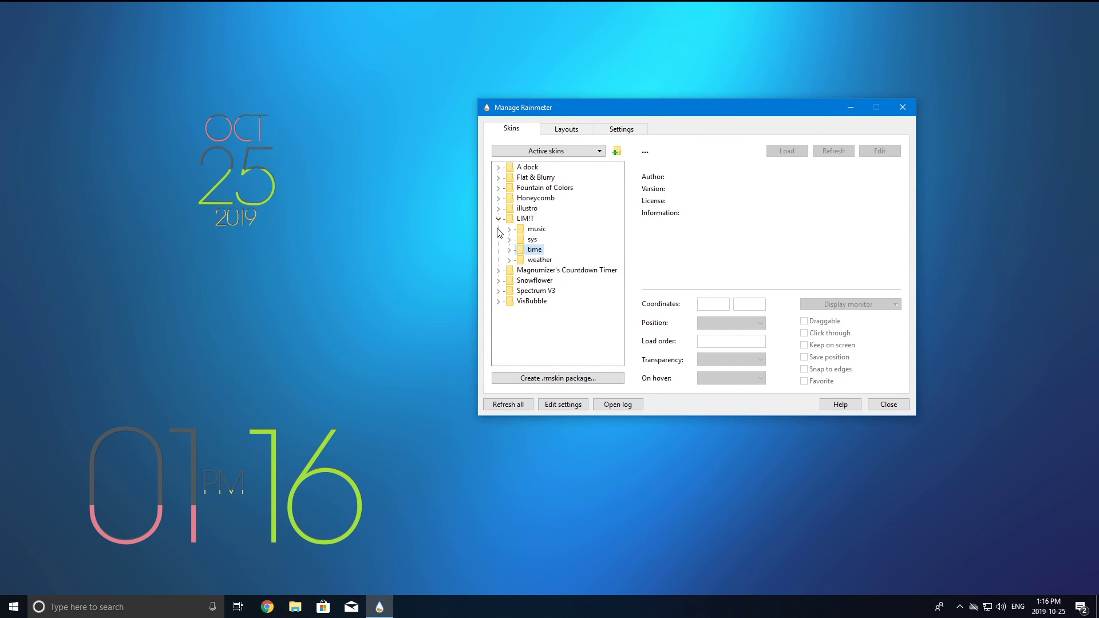
pyautogui.click(509, 260)
pyautogui.doubleClick(540, 271)
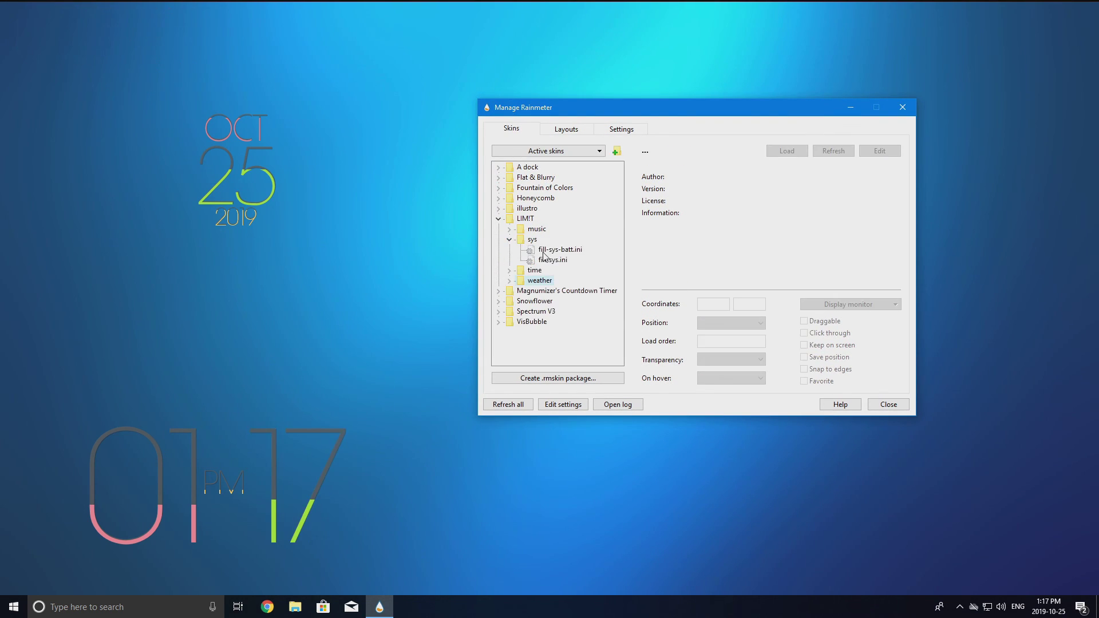
pyautogui.doubleClick(543, 252)
pyautogui.moveTo(307, 15); pyautogui.dragTo(419, 358)
pyautogui.rightClick(202, 355)
pyautogui.click(241, 490)
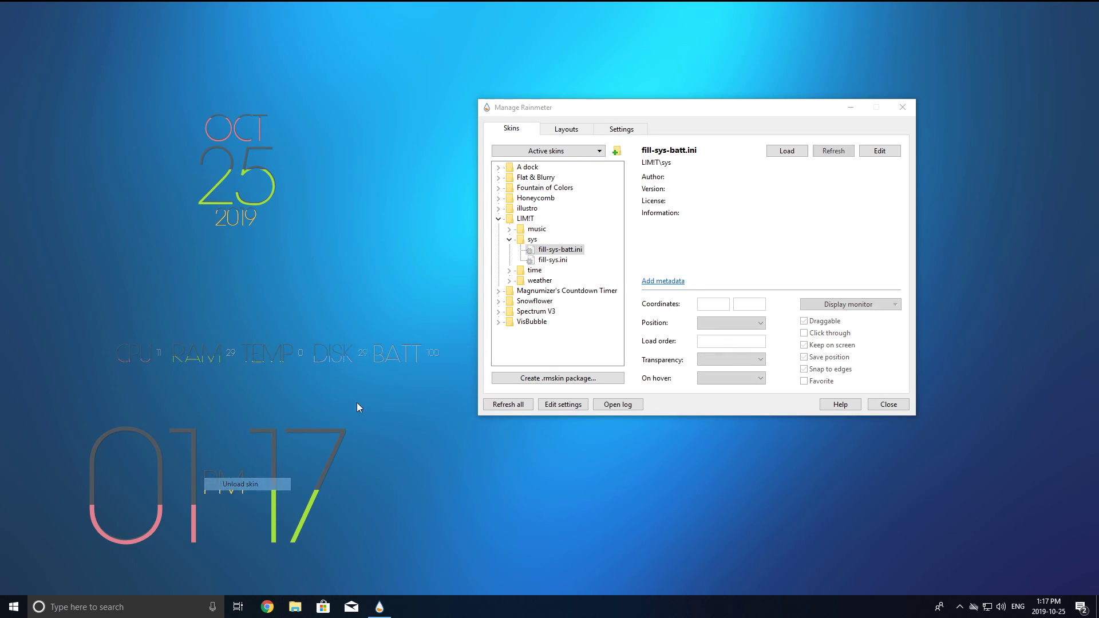
# Try LIM!T's fill-player.ini music player between the date and the clock at about 347, 503, and unload it
pyautogui.click(509, 240)
pyautogui.click(509, 229)
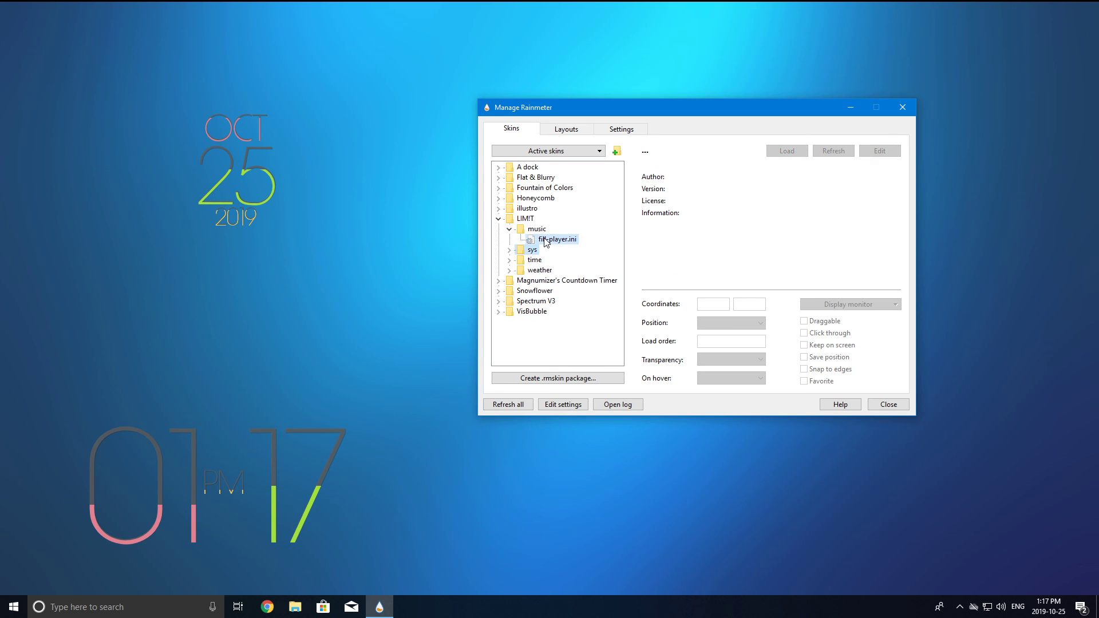
pyautogui.doubleClick(546, 239)
pyautogui.moveTo(69, 50); pyautogui.dragTo(266, 338)
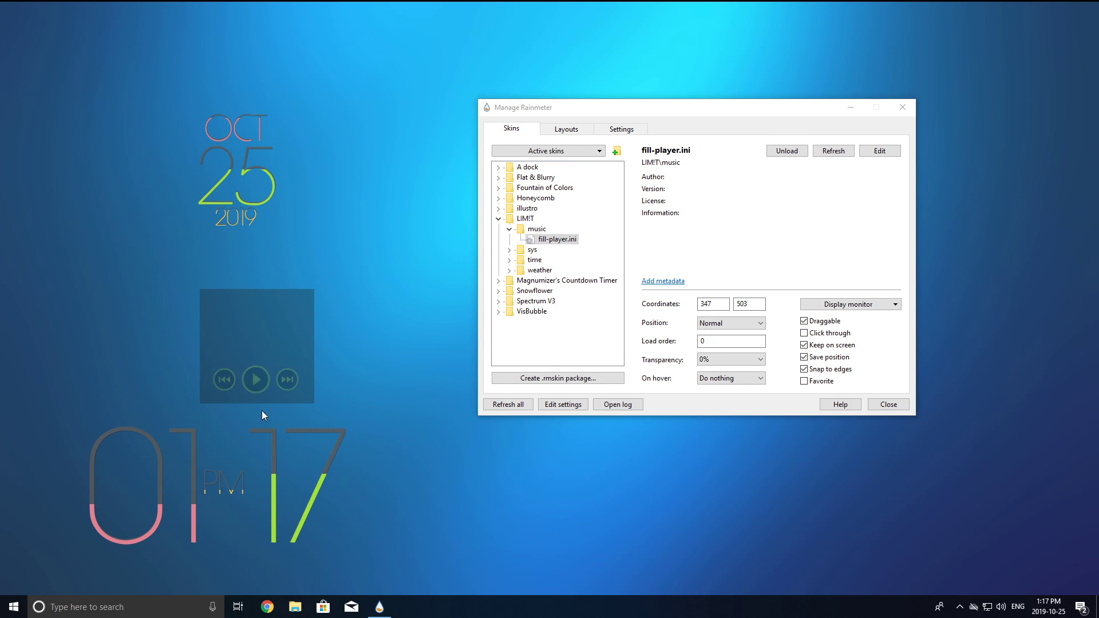
pyautogui.rightClick(257, 331)
pyautogui.click(284, 459)
# Unload the LIM!T date and clock skins from the desktop
pyautogui.rightClick(273, 180)
pyautogui.click(292, 308)
pyautogui.rightClick(273, 465)
pyautogui.rightClick(274, 465)
pyautogui.click(297, 592)
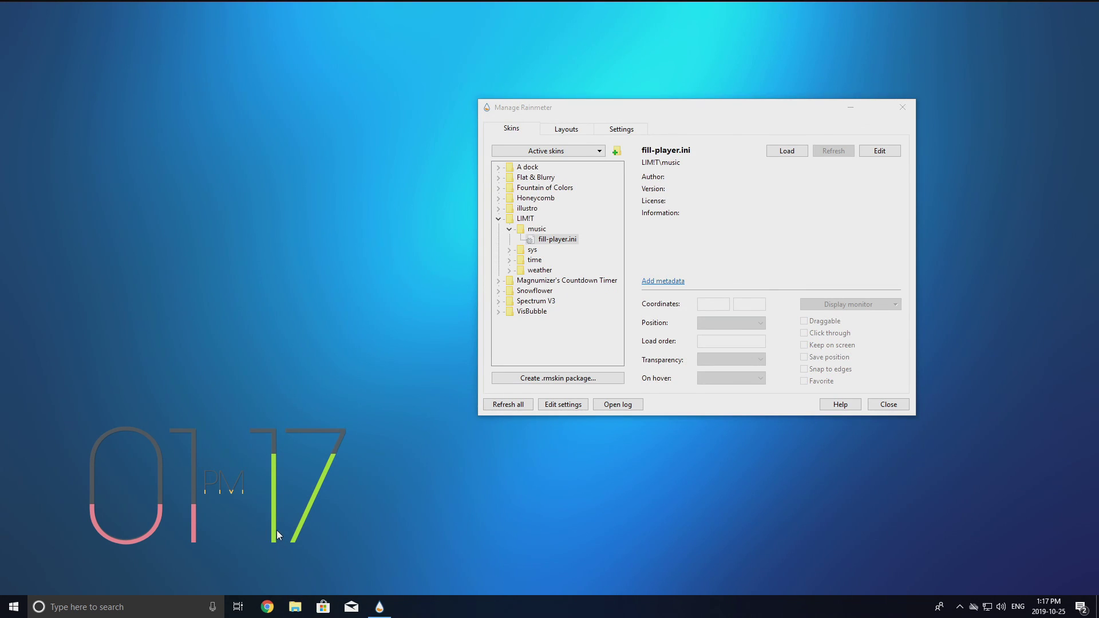